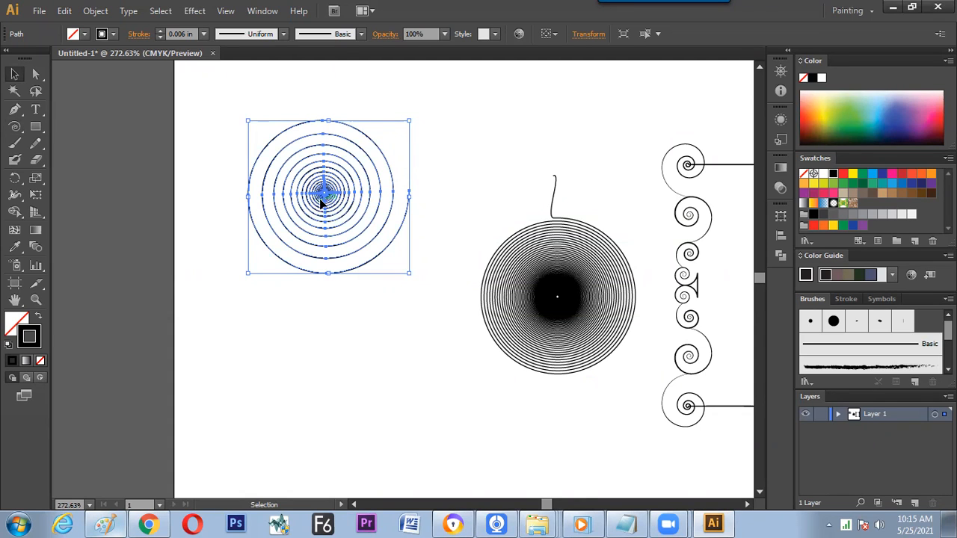
Move the leftmost spiral slightly lower and paste a copy of it directly in front
left_click_drag(321, 199, 317, 226)
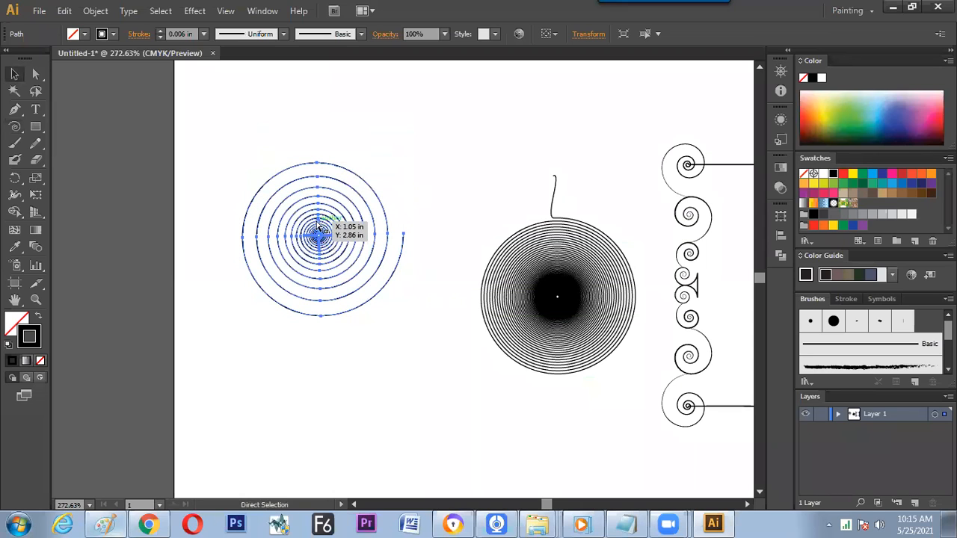
key("ctrl+f")
key("Delete")
left_click(321, 230)
key("ctrl+c")
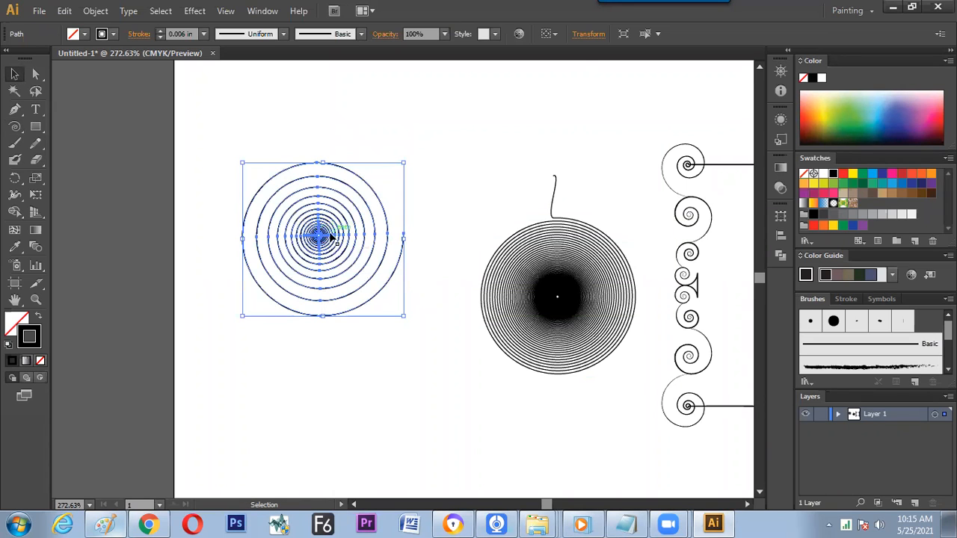
Flip the selected spiral copy horizontally over the original spiral
left_click(588, 34)
left_click(598, 46)
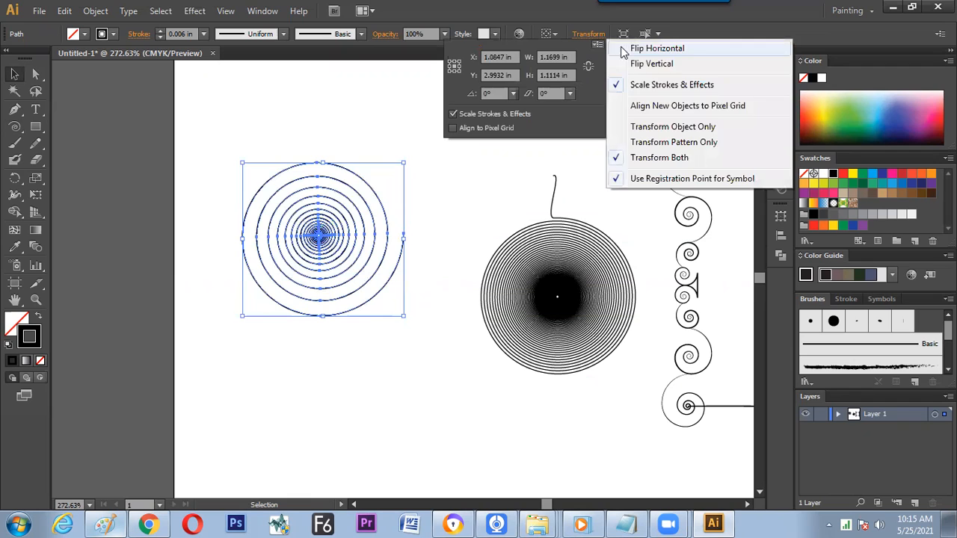
left_click(637, 48)
left_click(351, 377)
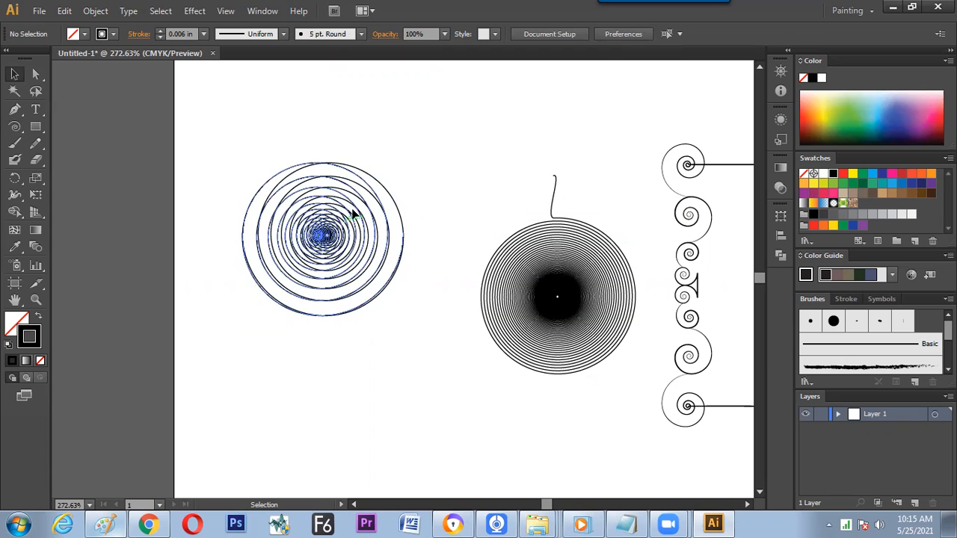
Shift one of the two overlapping spirals sideways so that both share the same centre
left_click_drag(425, 153, 257, 313)
left_click(427, 236)
left_click(343, 237)
left_click(417, 200)
left_click_drag(320, 241, 372, 264)
left_click(457, 184)
left_click_drag(441, 158, 334, 242)
left_click(455, 177)
left_click(443, 173)
Move the dense spiral closer to the double spiral, and scale all artwork down near the page's upper edge
left_click_drag(540, 265, 522, 242)
key("ctrl+a")
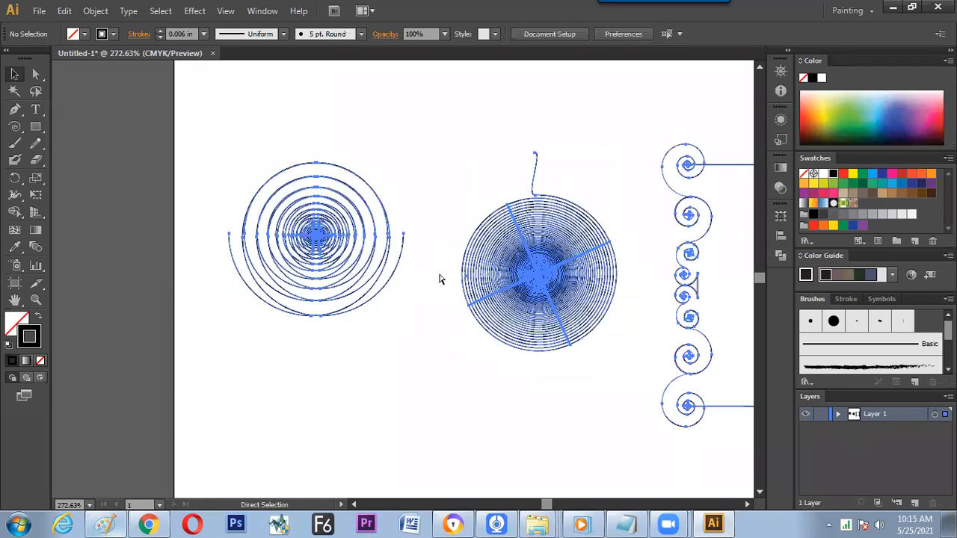
left_click_drag(228, 144, 428, 228)
left_click_drag(513, 284, 317, 180)
left_click(336, 313)
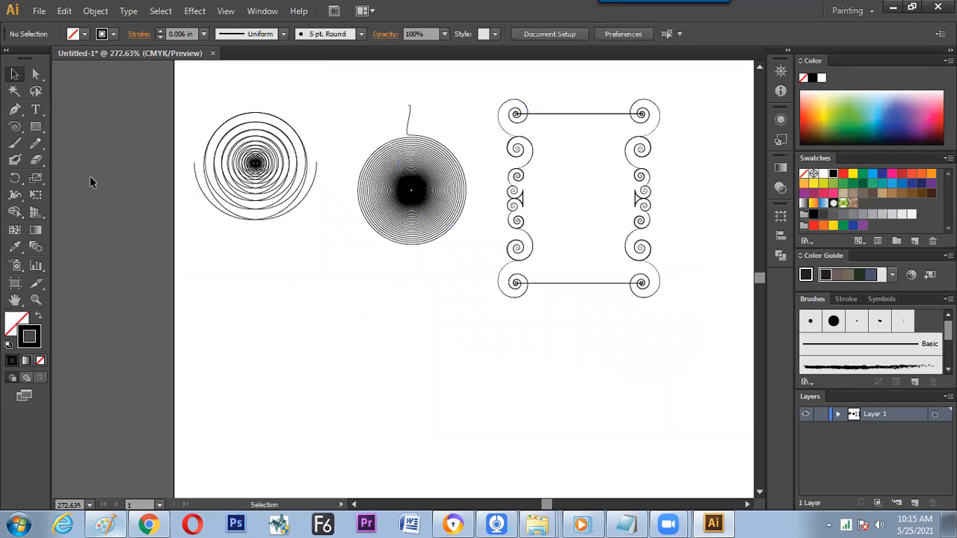
Activate the Rectangular Grid tool and create a new blank document
left_click(15, 126)
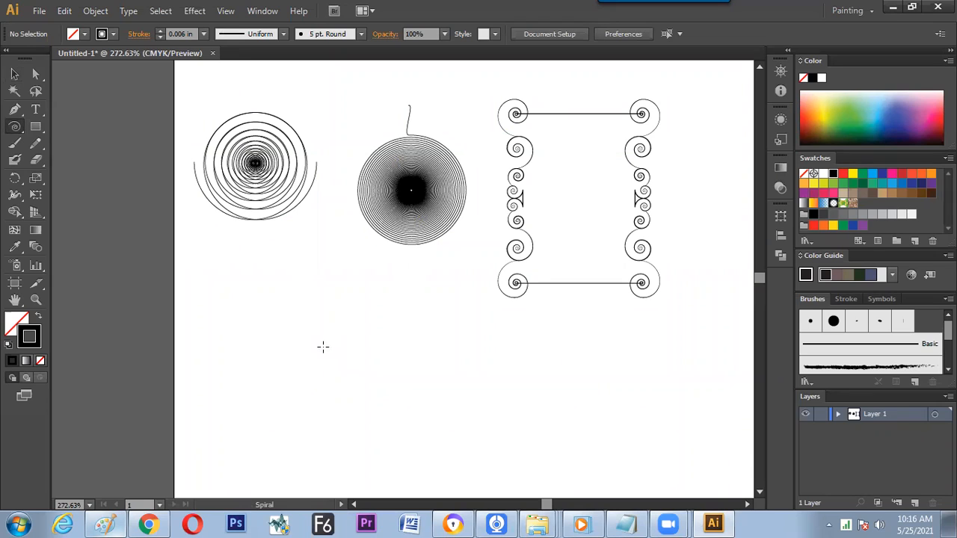
left_click(15, 126)
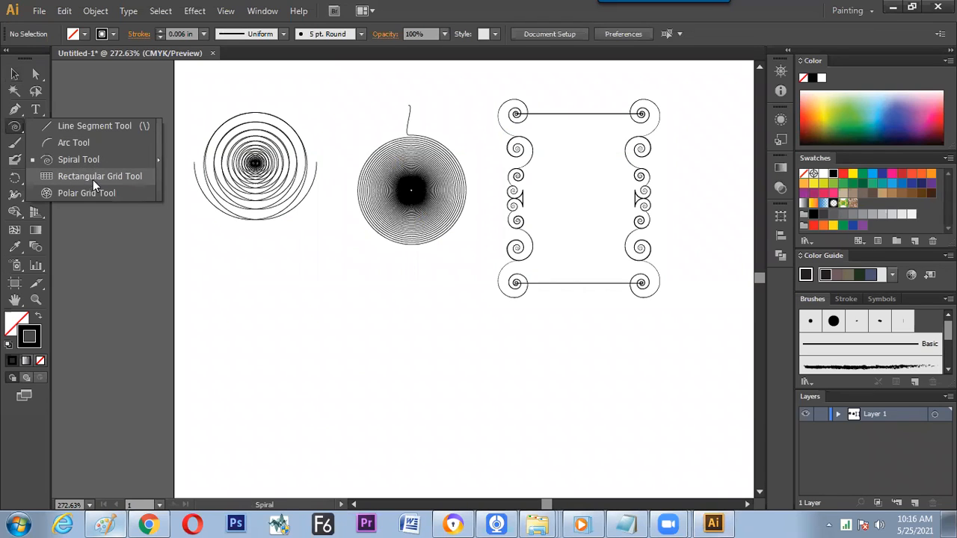
left_click(93, 180)
key("ctrl+n")
key("Return")
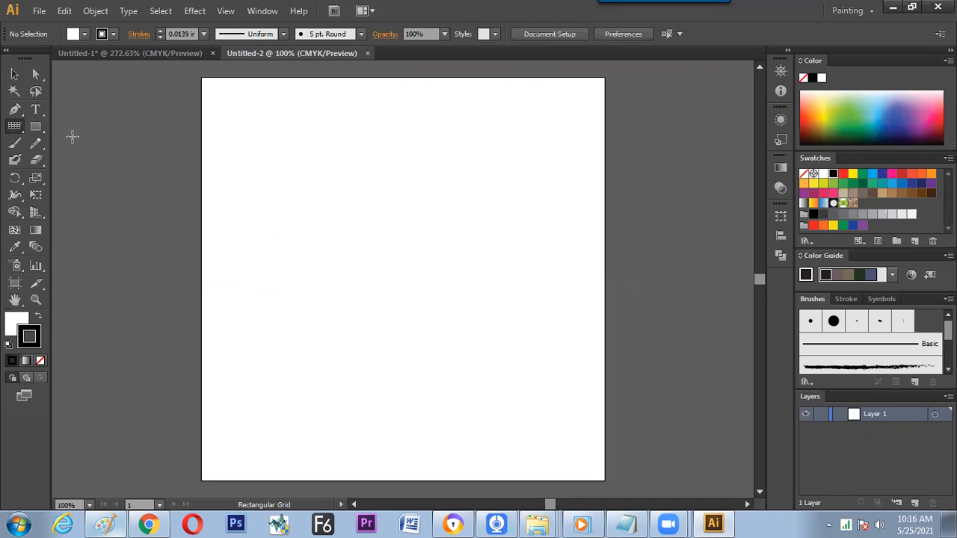
Try out a six-by-six rectangular grid on the new artboard, and undo it
left_click_drag(279, 157, 445, 336)
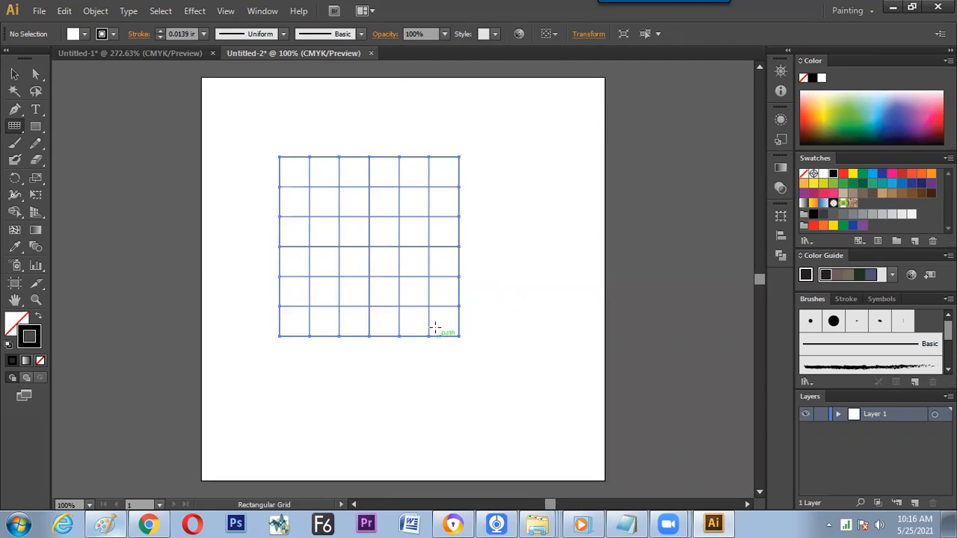
key("ctrl+z")
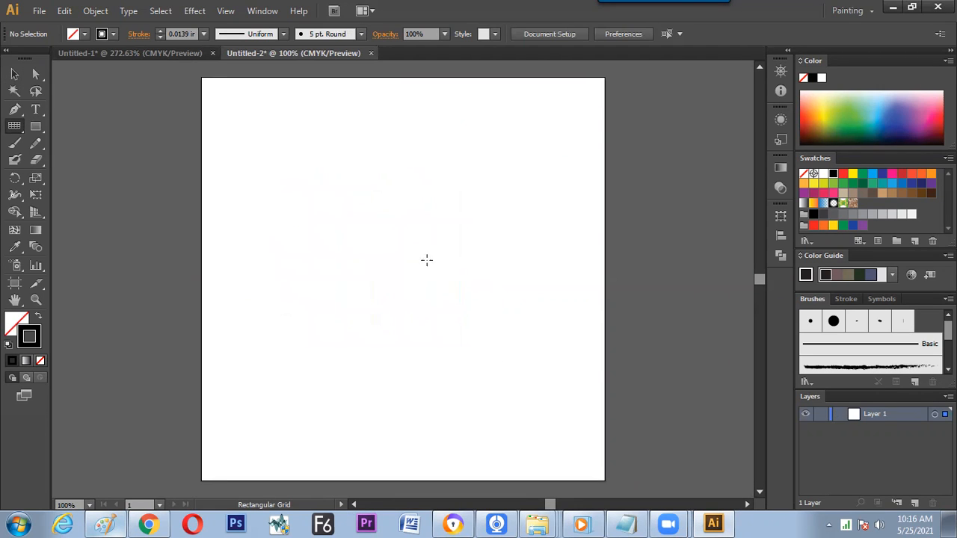
Draw a rectangular grid about 3.49 by 3.47 in on the artboard, varying its row count and settling on 18 rows
left_click_drag(279, 144, 454, 318)
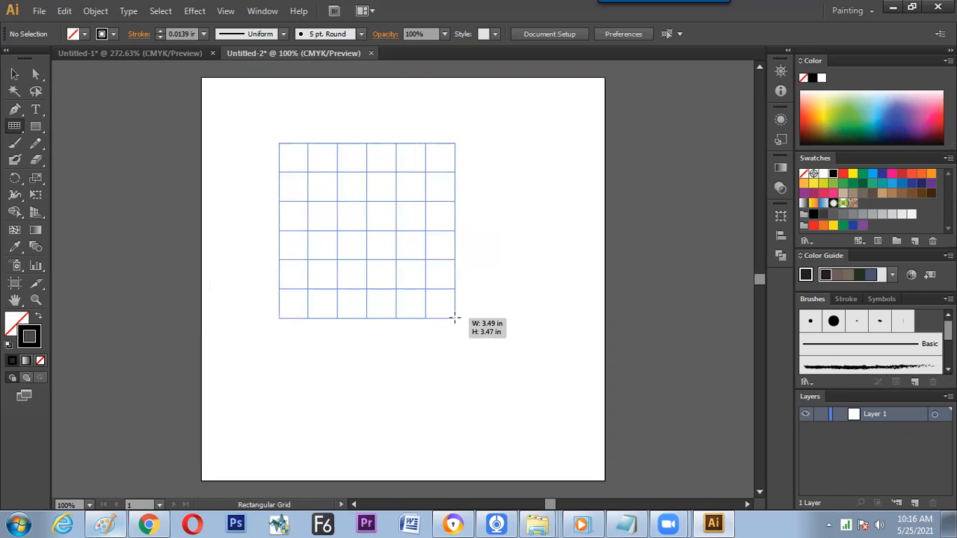
key("Up")
key("Up")
key("Up")
key("Up")
key("Up")
key("Up")
key("Up")
key("Up")
key("Up")
key("Up")
key("Up")
key("Up")
key("Up")
key("Up")
left_click_drag(454, 318, 454, 319)
key("Down")
key("Down")
key("Down")
key("Down")
key("Down")
key("Down")
key("Down")
key("Down")
key("Down")
key("Down")
key("Down")
key("Down")
key("Down")
key("Down")
key("Down")
key("Down")
key("Down")
key("Down")
key("Down")
key("Up")
key("Up")
key("Up")
key("Up")
key("Up")
key("Up")
key("Up")
key("Up")
key("Up")
key("Up")
key("Up")
key("Up")
key("Up")
key("Up")
key("Up")
key("Up")
key("Up")
key("Up")
key("Up")
key("Up")
key("Down")
key("Down")
key("Down")
key("Down")
key("Down")
key("Down")
key("Down")
key("Down")
key("Down")
key("Down")
key("Down")
key("Down")
key("Down")
key("Down")
key("Down")
key("Down")
key("Down")
key("Down")
key("Down")
key("Down")
key("Up")
key("Up")
key("Up")
key("Up")
key("Up")
key("Up")
key("Up")
key("Up")
key("Up")
key("Up")
key("Up")
key("Down")
key("Down")
key("Down")
key("Down")
key("Down")
key("Down")
key("Down")
key("Down")
key("Down")
key("Down")
key("Down")
key("Up")
key("Up")
key("Up")
key("Up")
key("Up")
key("Up")
key("Up")
key("Up")
key("Up")
key("Up")
key("Up")
key("Up")
key("Up")
key("Up")
key("Up")
key("Up")
key("Up")
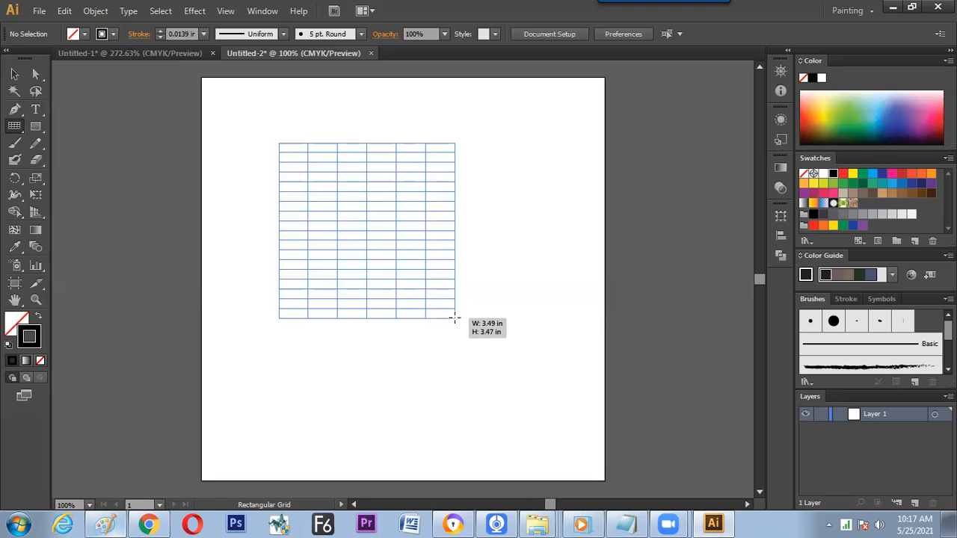
Vary the grid's column count while drawing, settle on two columns, and undo the drawn grid
key("Left")
key("Left")
key("Left")
key("Left")
key("Left")
left_click_drag(455, 318, 454, 319)
key("Right")
key("Right")
key("Right")
key("Right")
key("Right")
key("Right")
key("Right")
key("Right")
key("Right")
key("Right")
key("Right")
key("Right")
key("Right")
key("Right")
key("Right")
key("Right")
key("Left")
key("Left")
key("Left")
key("Left")
key("Left")
key("Left")
key("Left")
key("Left")
key("Left")
key("Left")
key("Left")
key("Left")
key("Left")
key("Left")
key("Left")
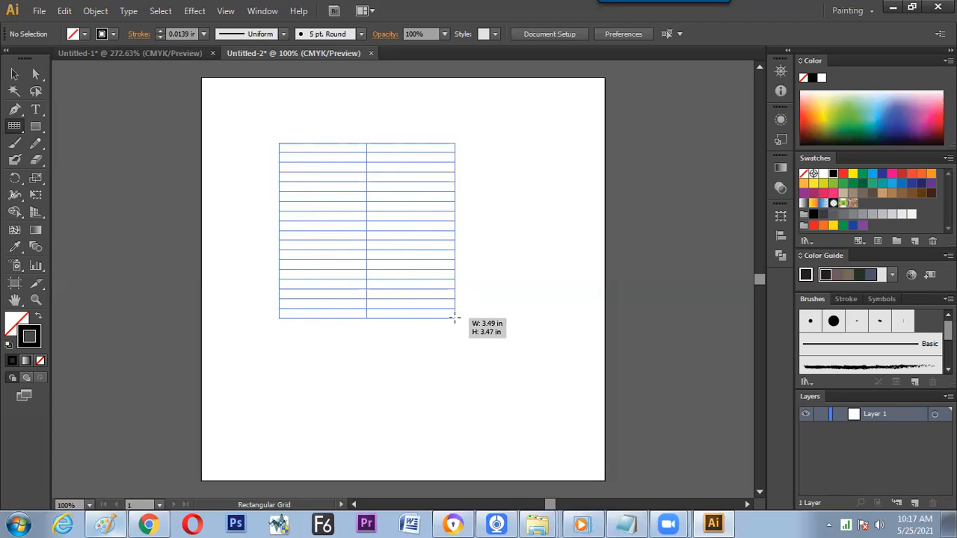
left_click_drag(455, 318, 543, 402)
key("ctrl+z")
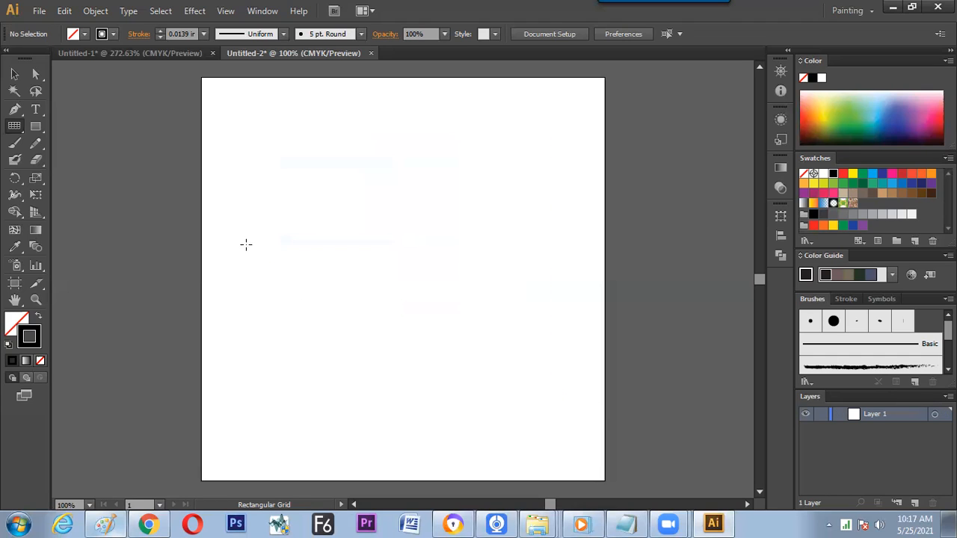
Draw a two-column, 18-row rectangular grid across nearly the full artboard width, and deselect it
left_click_drag(202, 141, 600, 452)
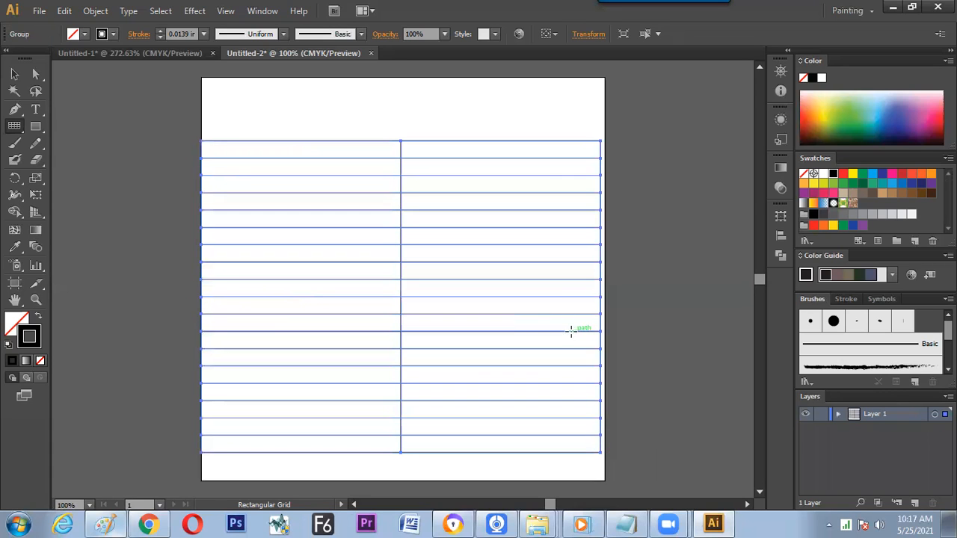
left_click(14, 74)
left_click(102, 169)
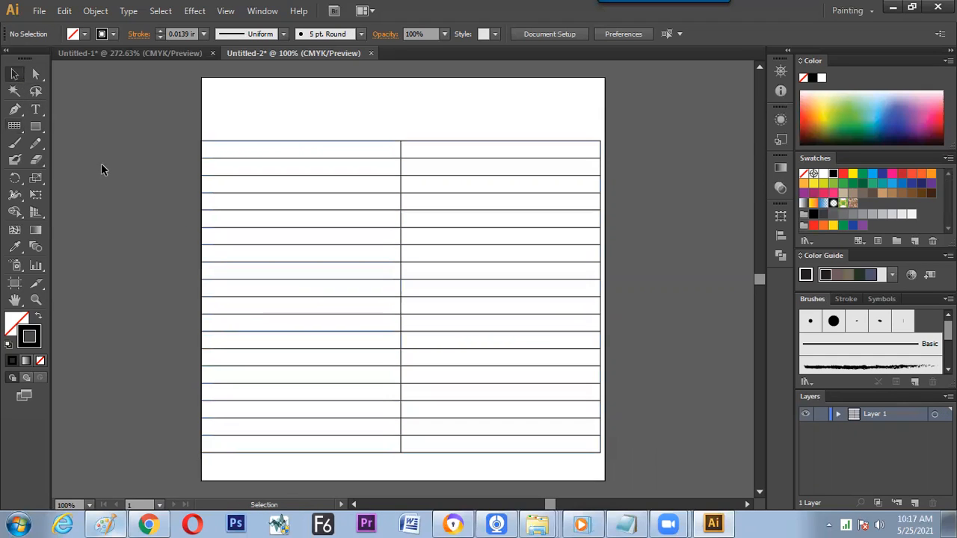
Select the two-column grid and ungroup it into separate paths
left_click(400, 234)
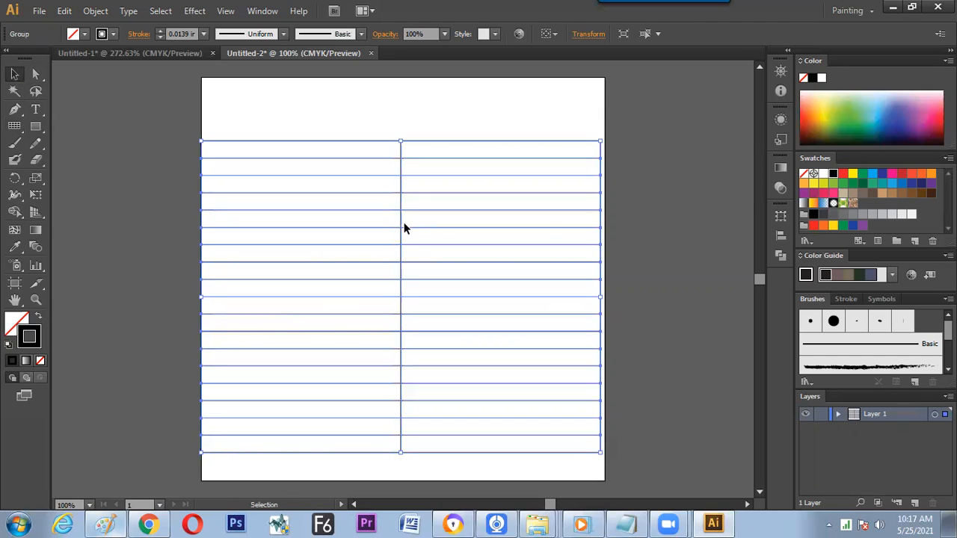
right_click(405, 223)
left_click(445, 307)
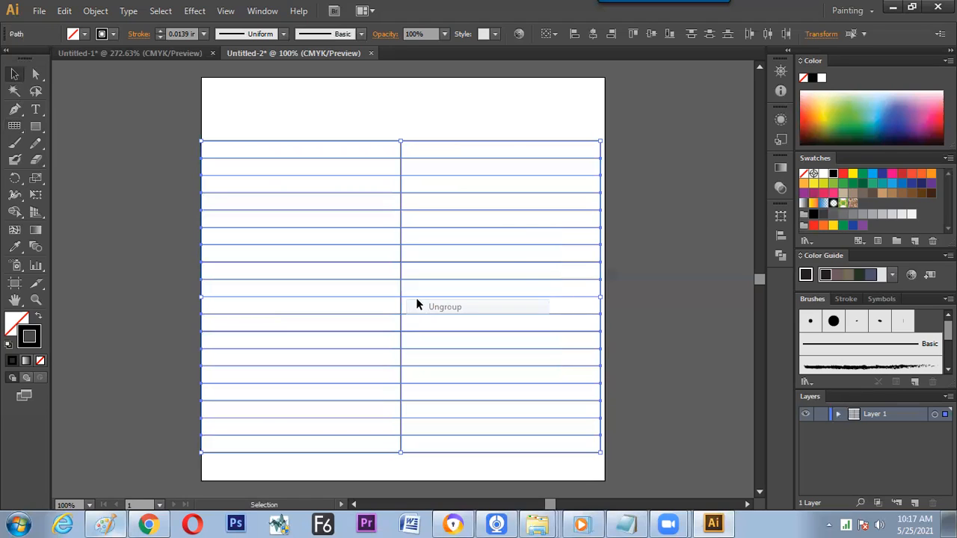
Move the vertical divider close to the artboard's left edge and stretch it over the full page height as a margin line
left_click(411, 146)
left_click(402, 155)
left_click_drag(401, 154, 233, 172)
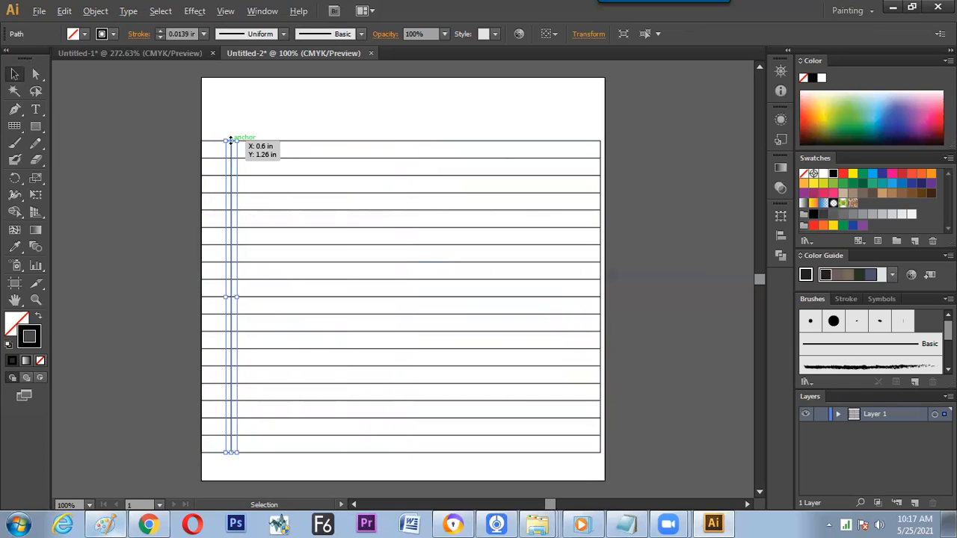
left_click_drag(231, 140, 234, 77)
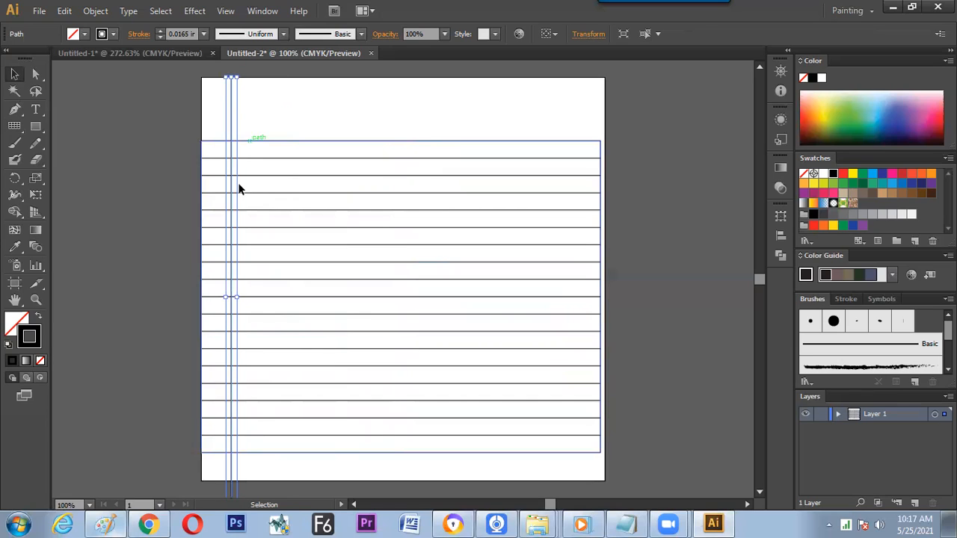
left_click_drag(233, 202, 250, 203)
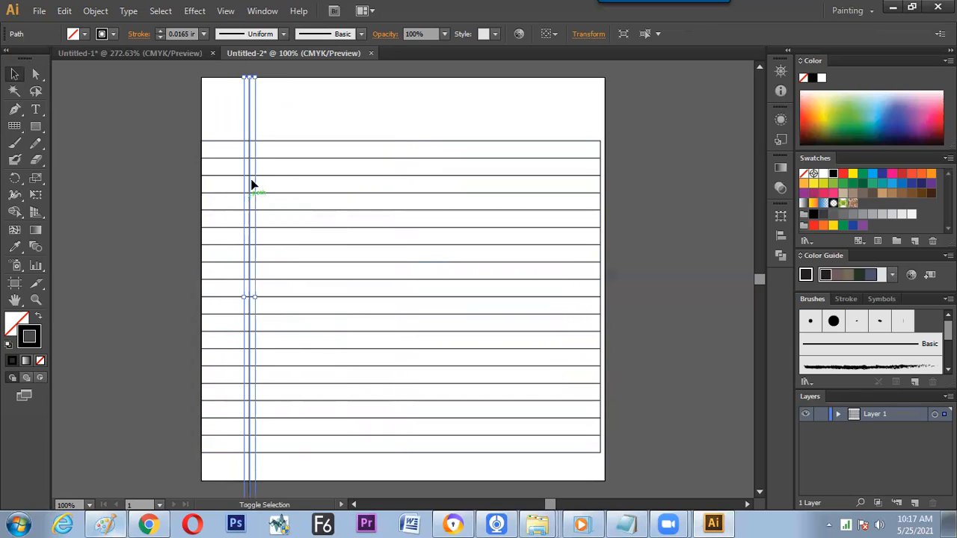
Color the vertical margin line's stroke CMYK Magenta and deselect it
left_click(102, 34)
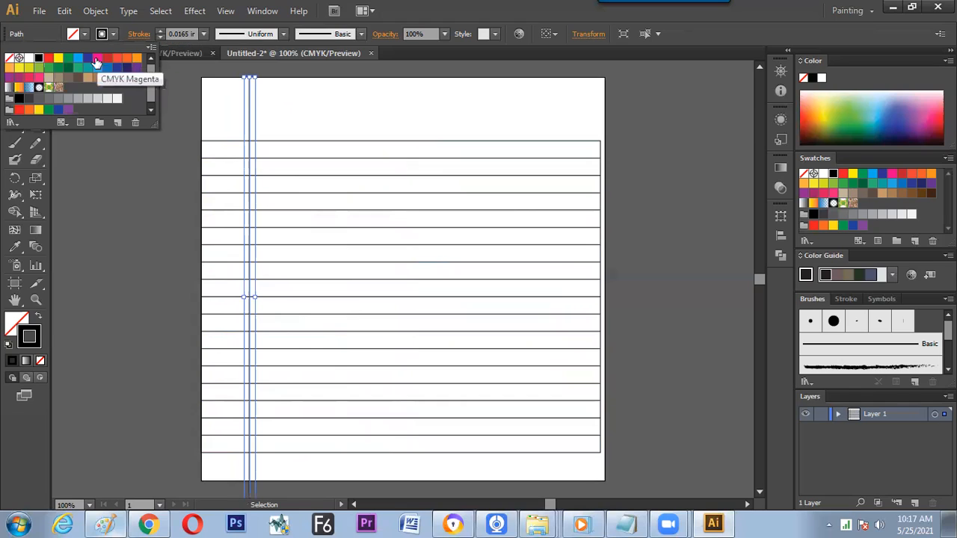
left_click(97, 57)
left_click(146, 237)
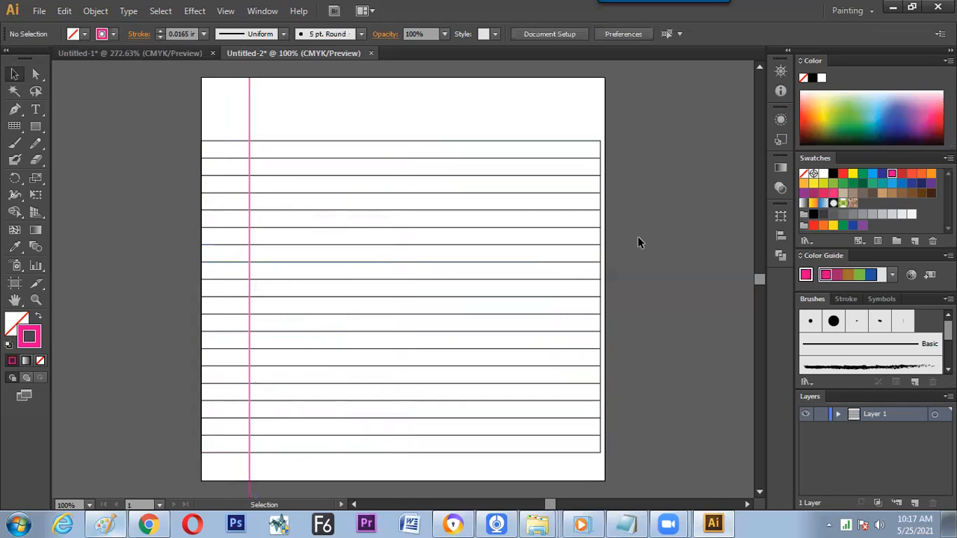
Select the outer frame with all horizontal lines and stretch them to the artboard's right edge, 8 in wide
left_click(607, 250)
left_click(602, 268)
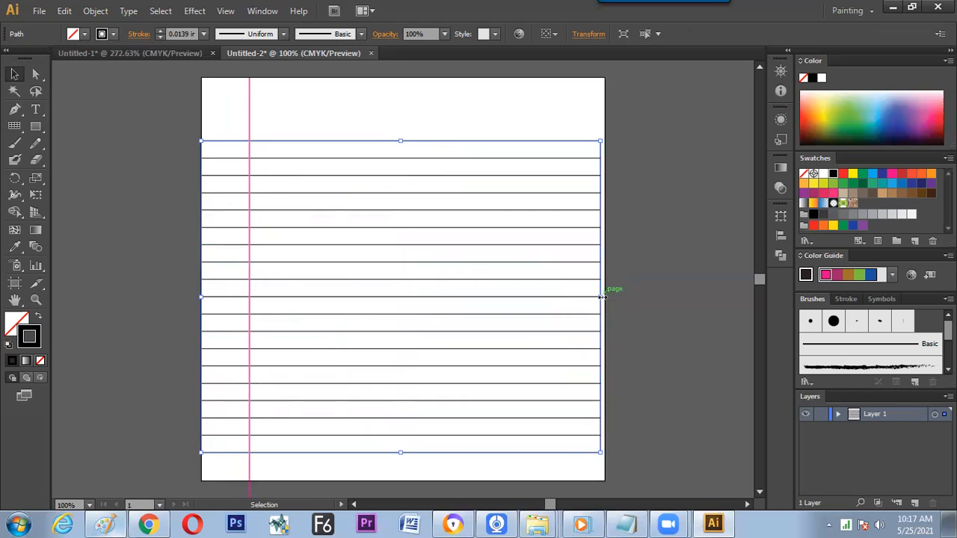
left_click_drag(618, 126, 565, 334)
left_click_drag(601, 298, 605, 297)
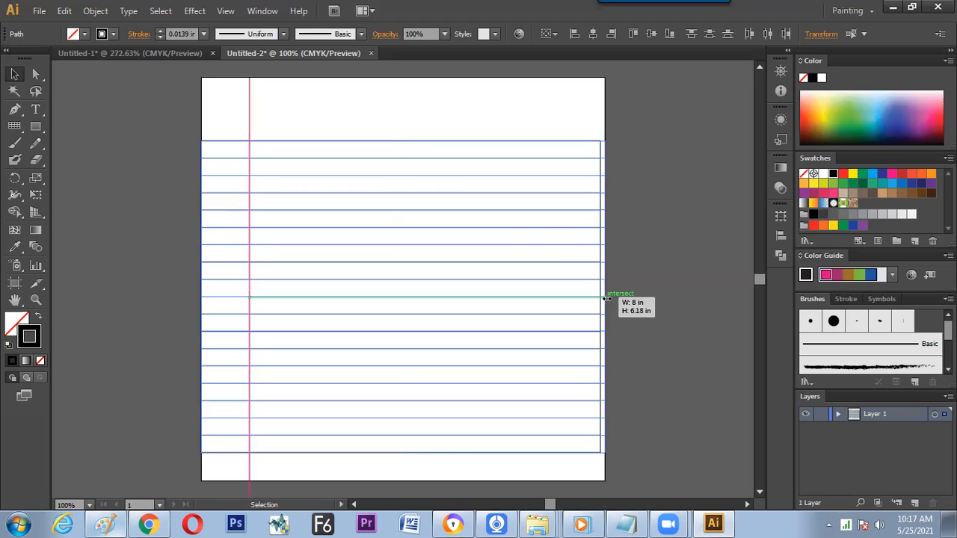
left_click(619, 335)
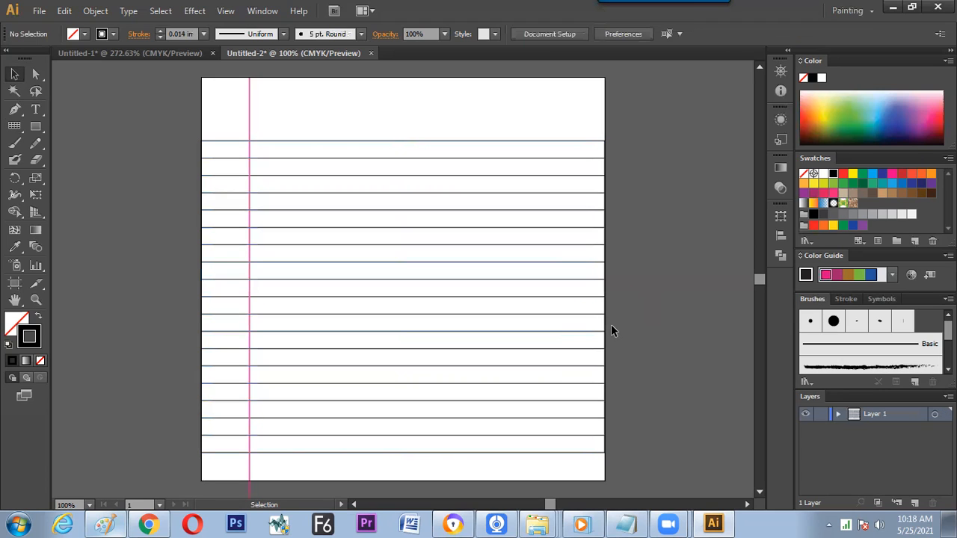
Preview the ruled page full screen with the artboard fitted to the window, and bring the tools back
key("f")
key("f")
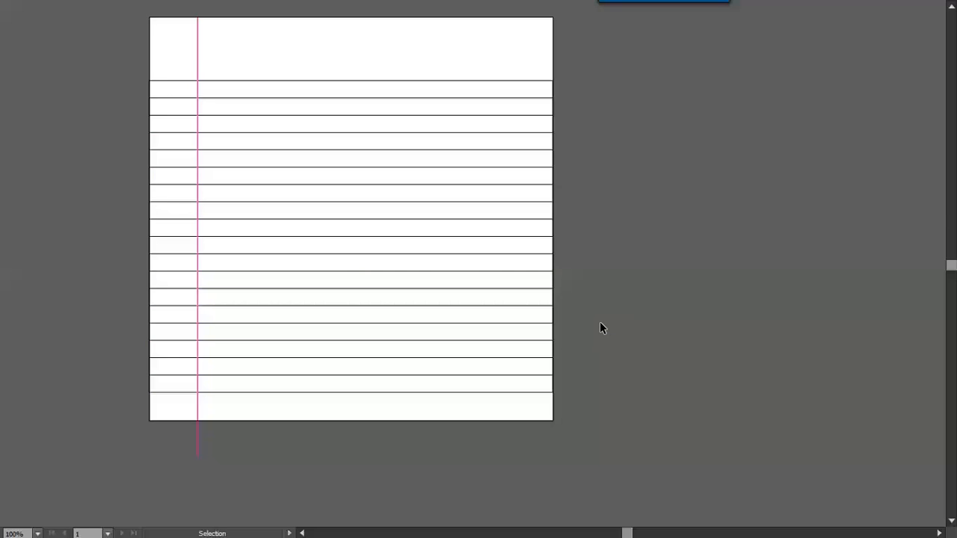
key("ctrl+0")
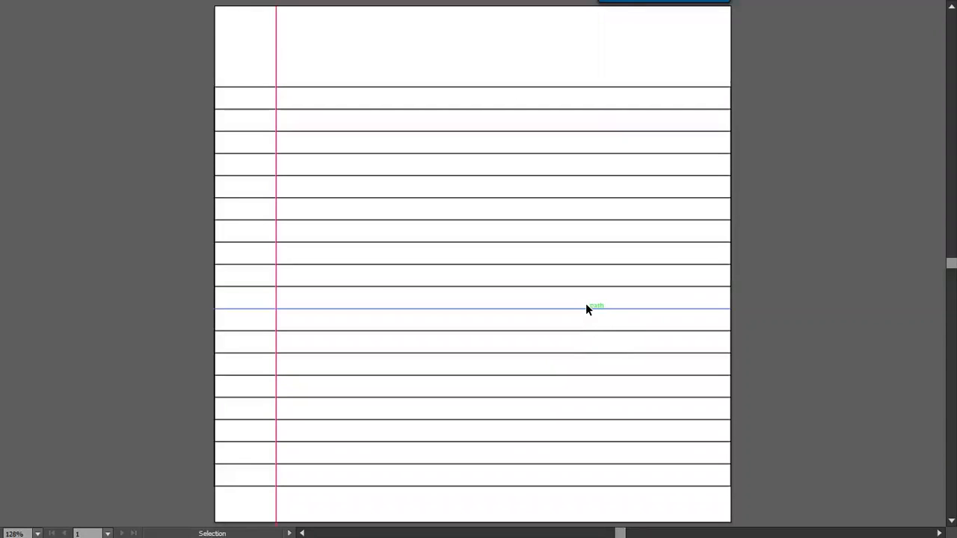
key("f")
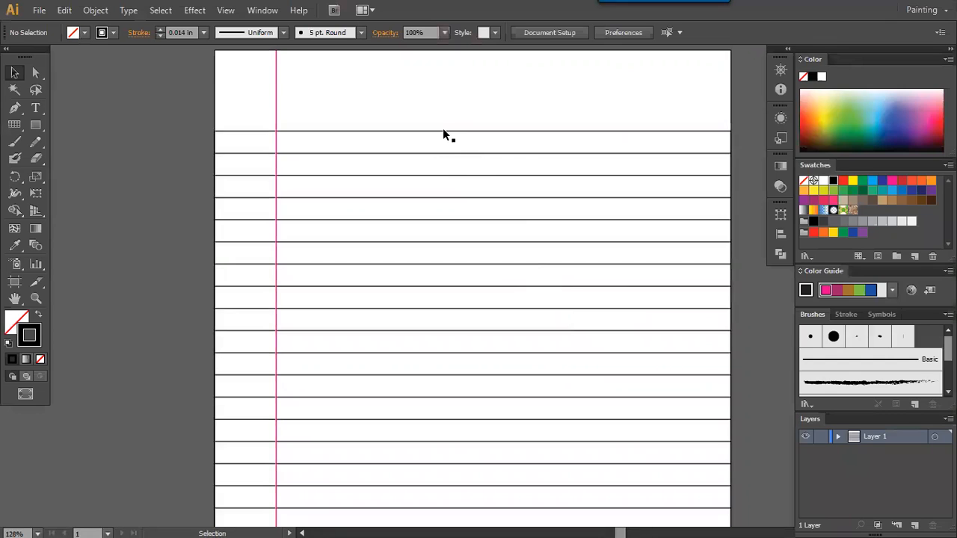
Shrink the outer frame rectangle toward its center and undo the change
left_click(444, 133)
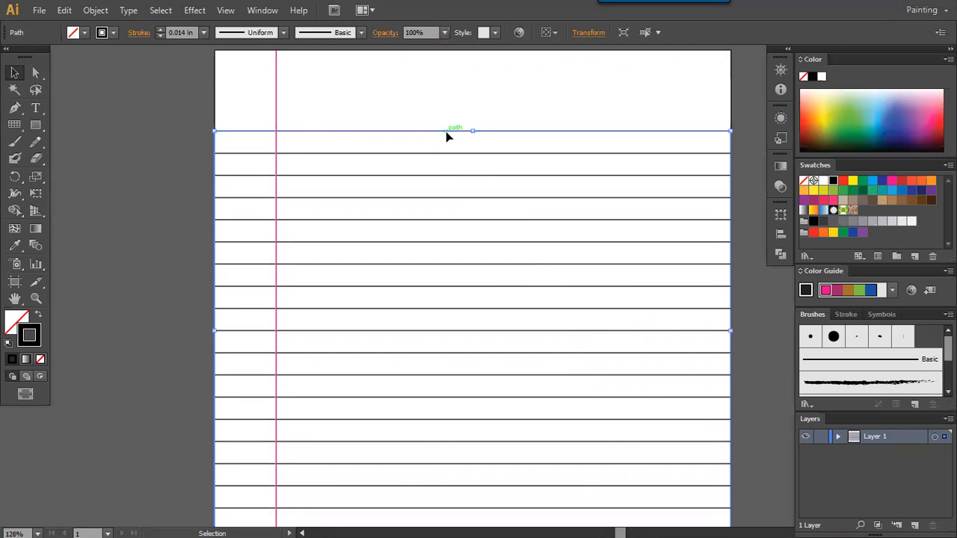
left_click_drag(214, 132, 287, 188)
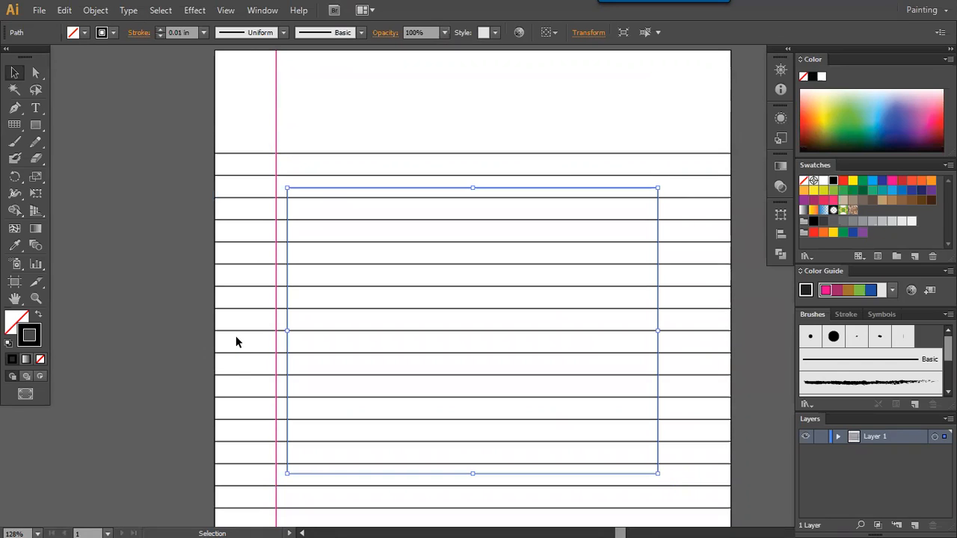
key("ctrl+z")
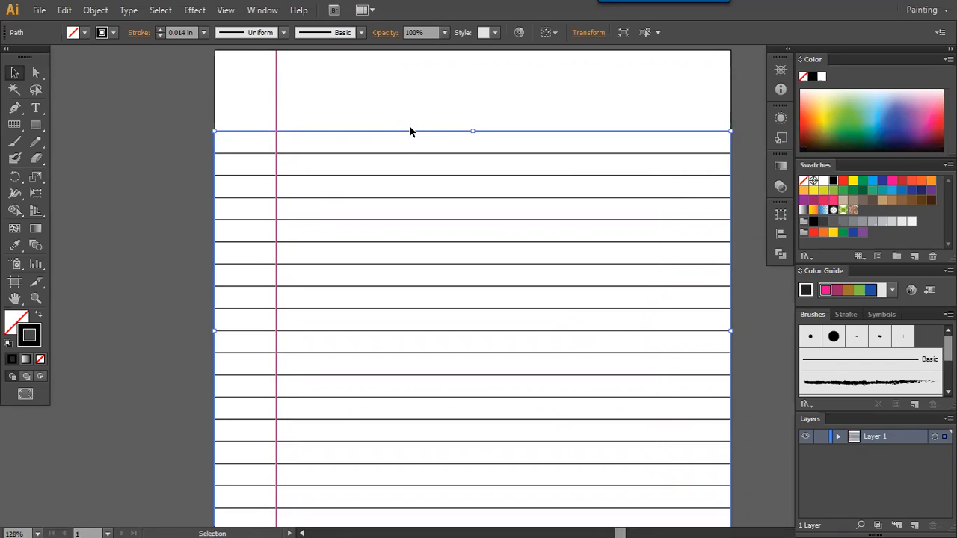
Select only the frame's top segment, cut it out, and paste it in front as a separate line
left_click(35, 72)
left_click_drag(420, 106, 452, 158)
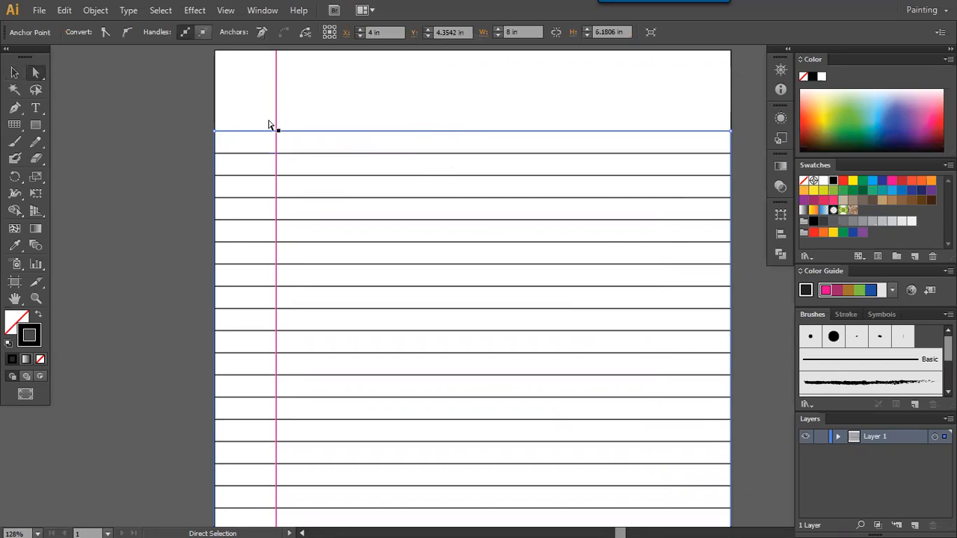
left_click(66, 10)
left_click(87, 66)
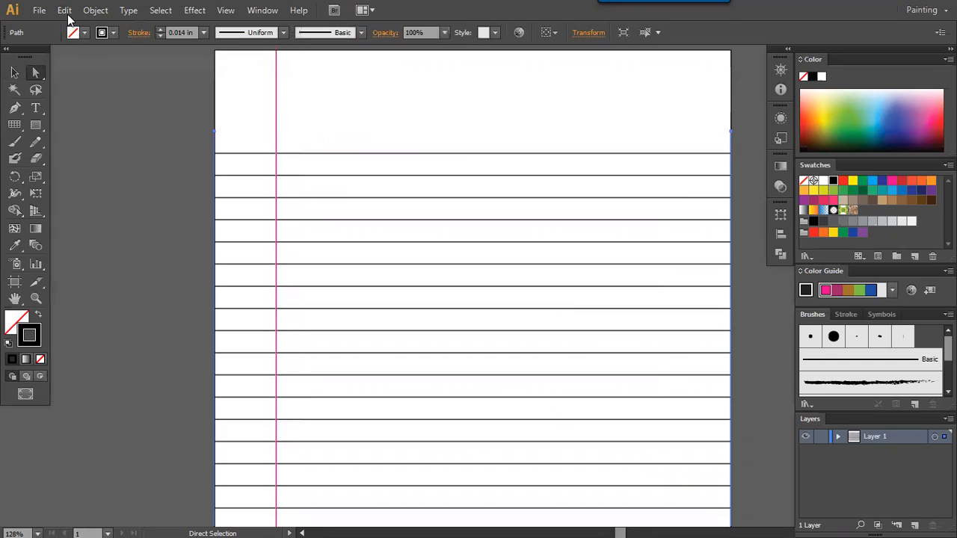
left_click(64, 10)
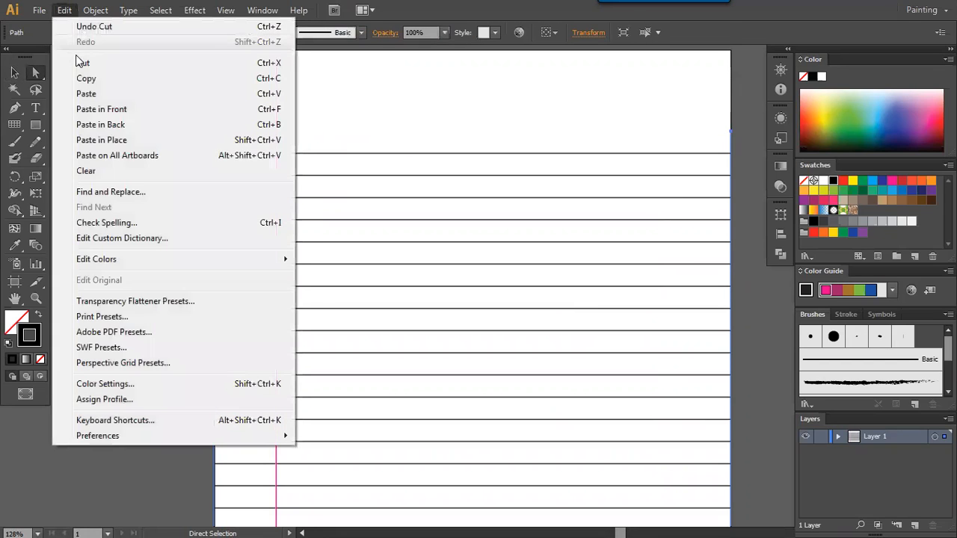
left_click(92, 111)
Move the separated top line upward on the page and undo the move
key("v")
left_click_drag(349, 132, 371, 107)
key("ctrl+z")
Set the top line's stroke weight to 0.125 in and deselect it
left_click(203, 35)
left_click(223, 109)
left_click(184, 196)
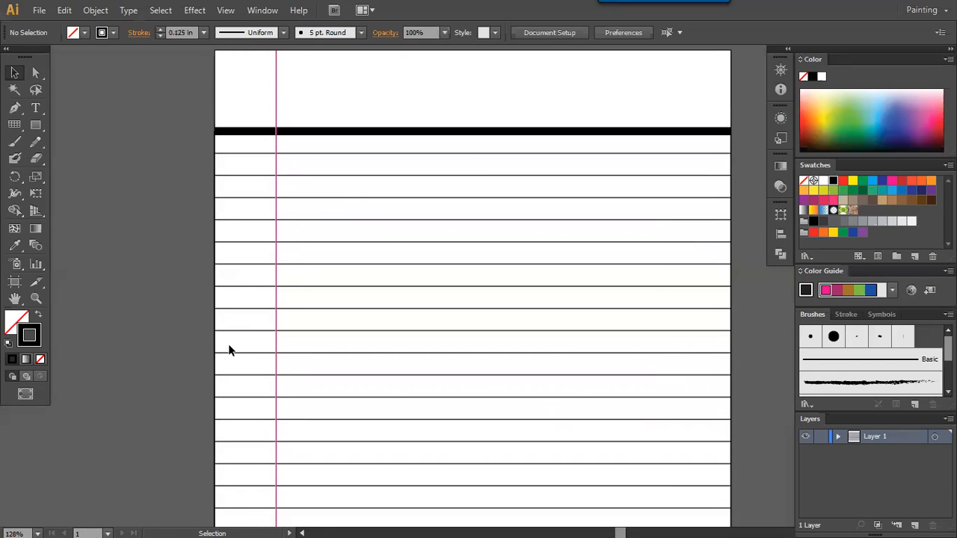
key("space")
left_click_drag(358, 292, 288, 298)
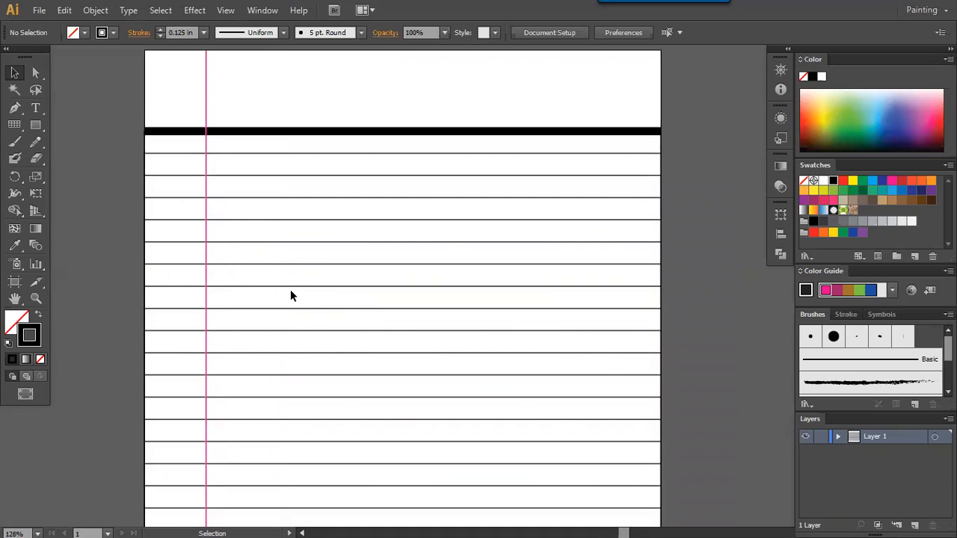
key("space")
left_click_drag(237, 248, 276, 309)
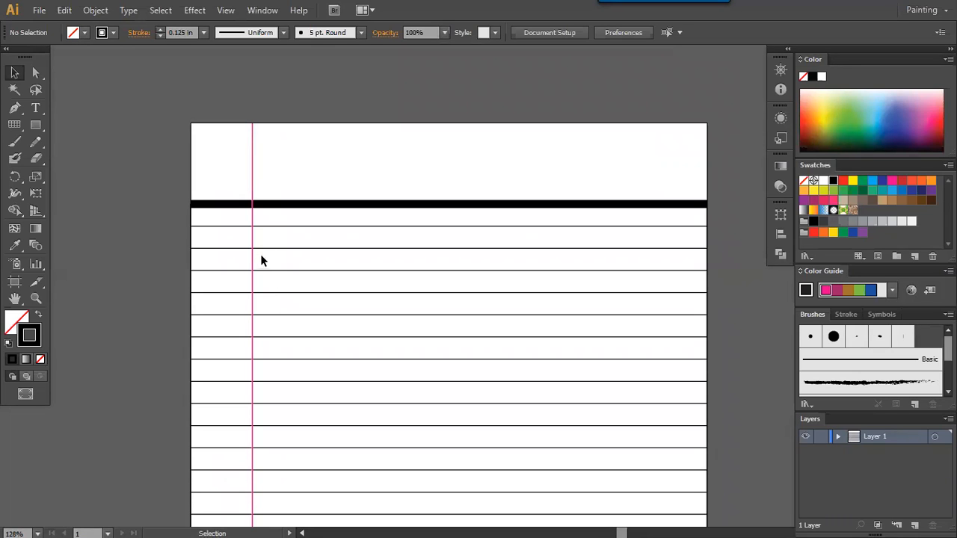
key("space")
left_click_drag(262, 272, 269, 248)
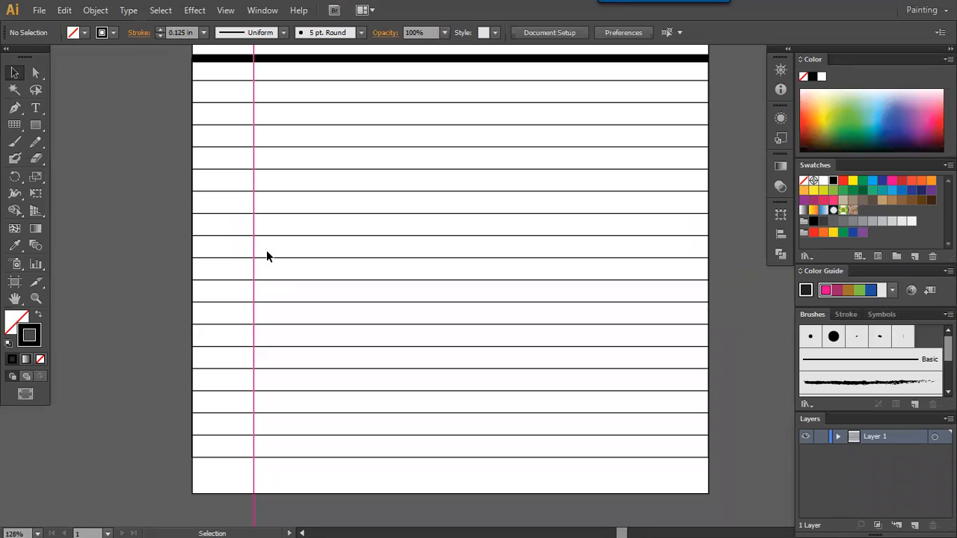
Create a new blank 8 by 8 in CMYK document
key("ctrl+n")
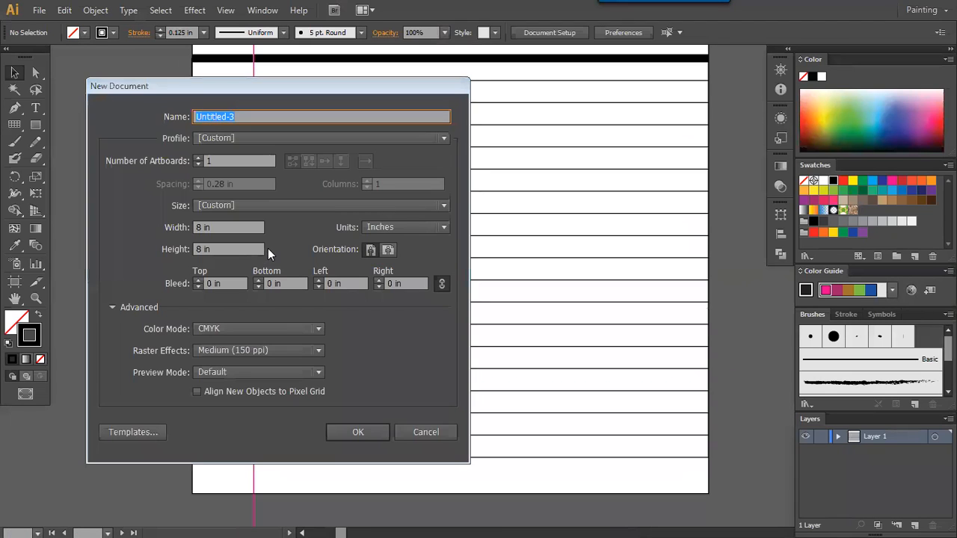
key("Return")
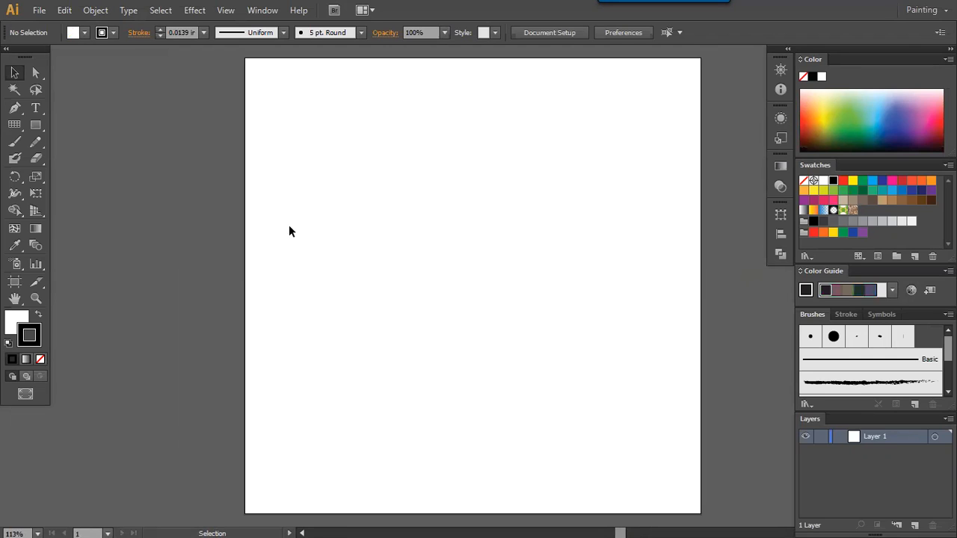
left_click_drag(310, 319, 290, 307)
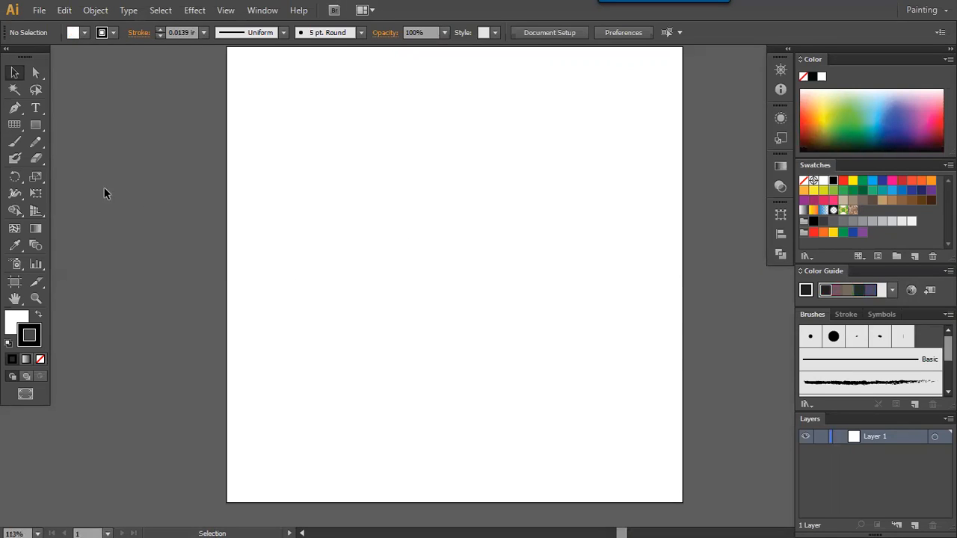
Set the Rectangular Grid tool options to 35 horizontal dividers and 0 vertical dividers
left_click(15, 124)
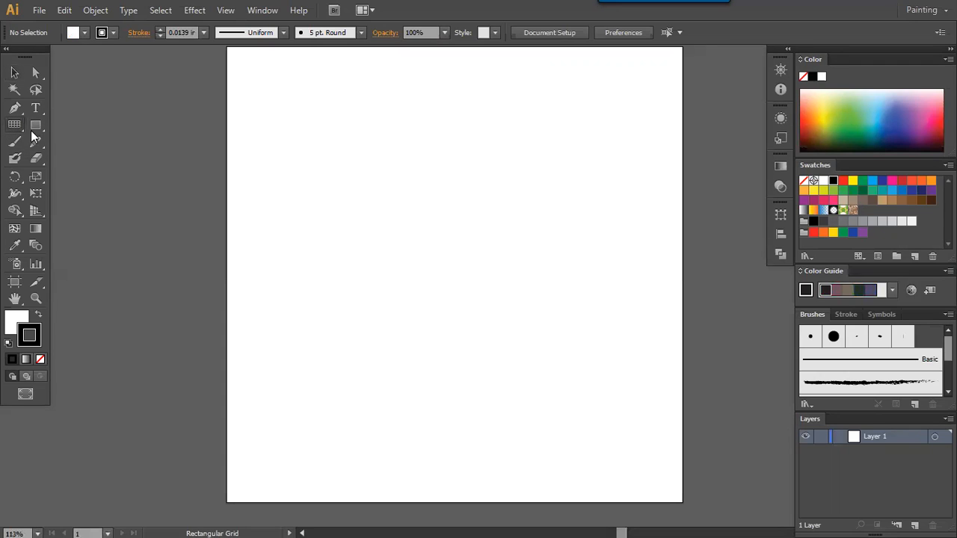
left_click(316, 178)
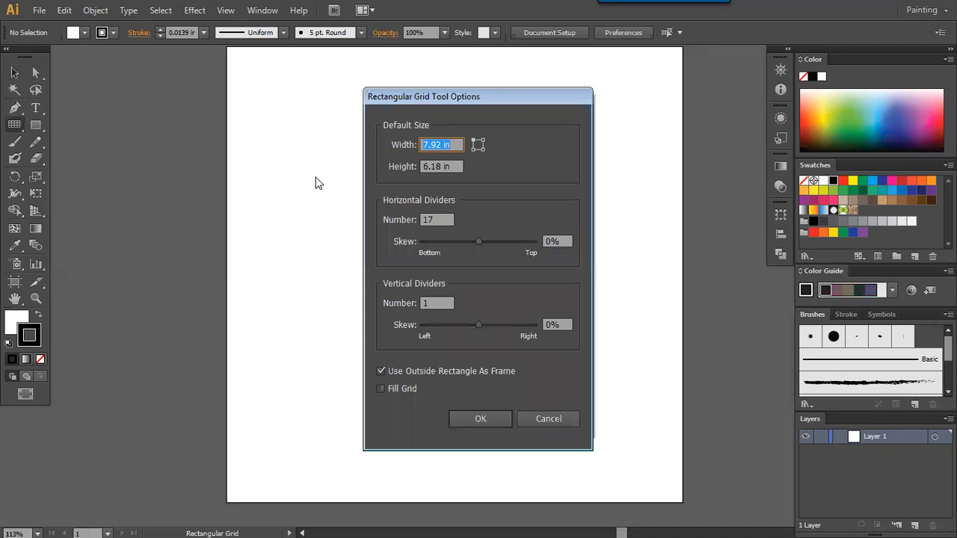
left_click_drag(403, 103, 452, 95)
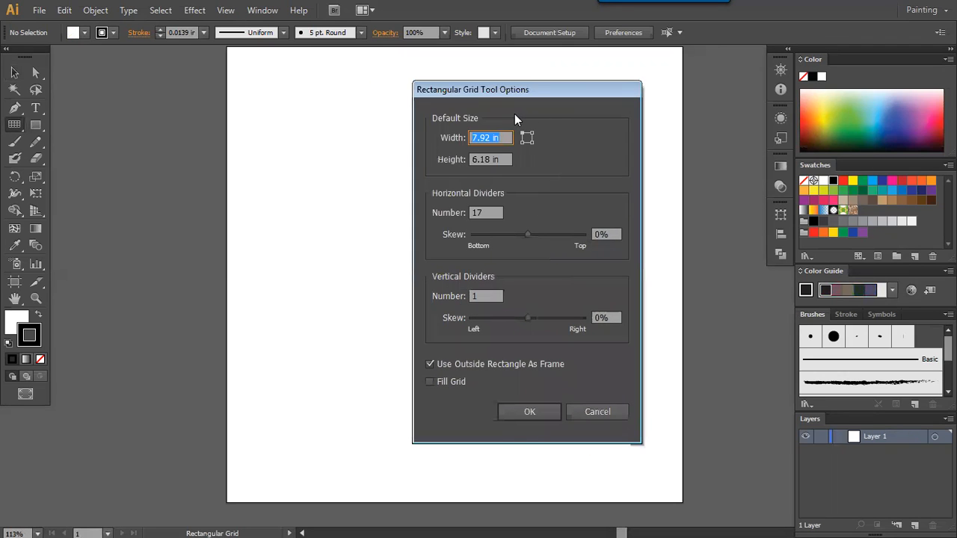
double_click(489, 214)
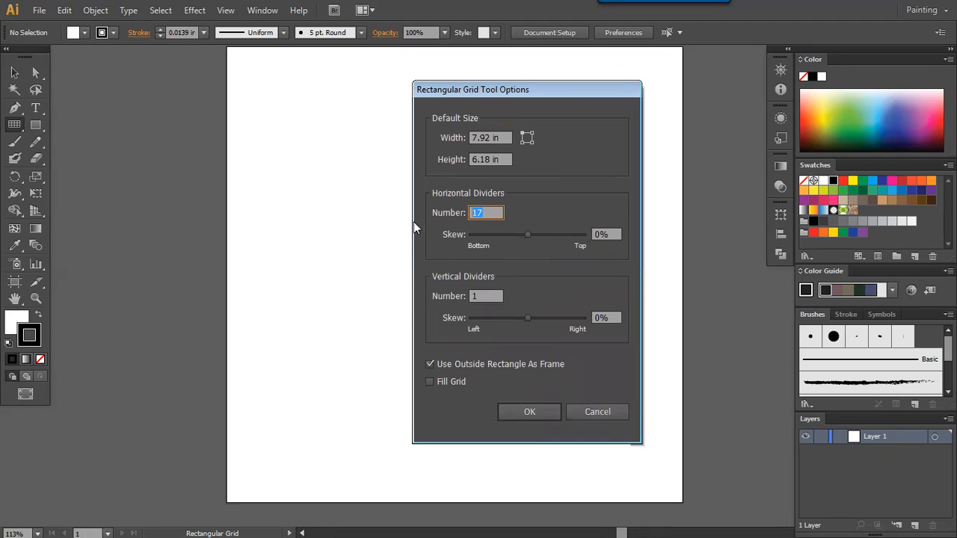
type("35")
left_click_drag(486, 296, 440, 301)
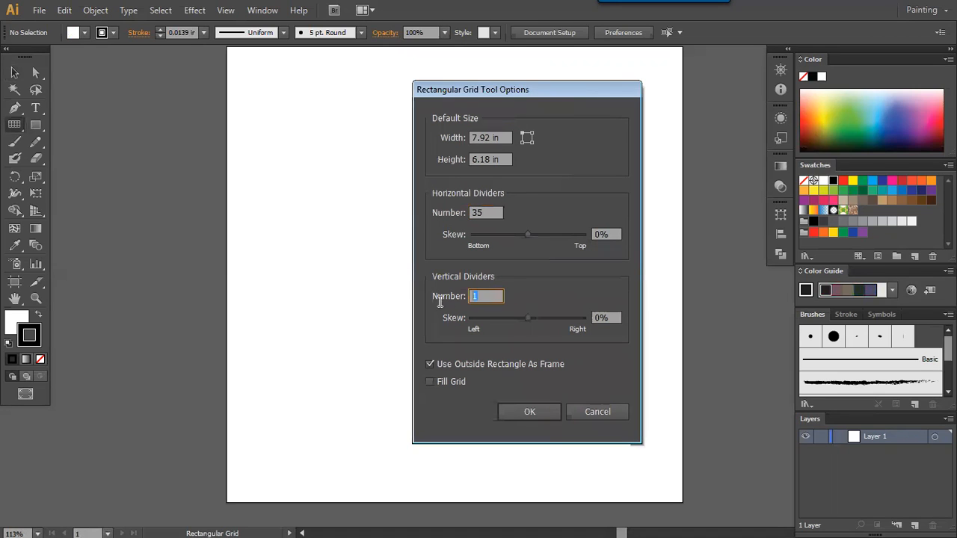
type("0")
left_click(529, 411)
Draw a grid of horizontal lines across most of the artboard width and delete it
left_click_drag(236, 145, 630, 401)
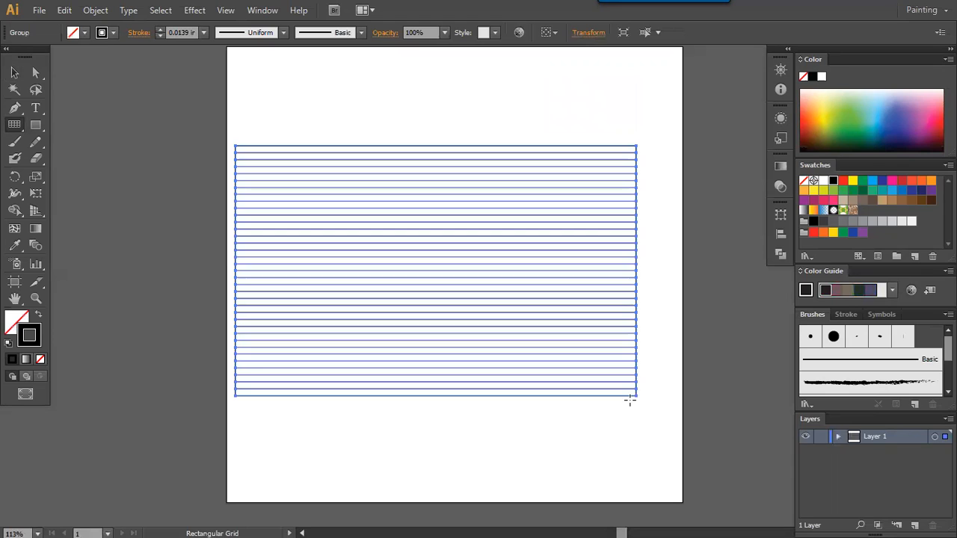
key("Delete")
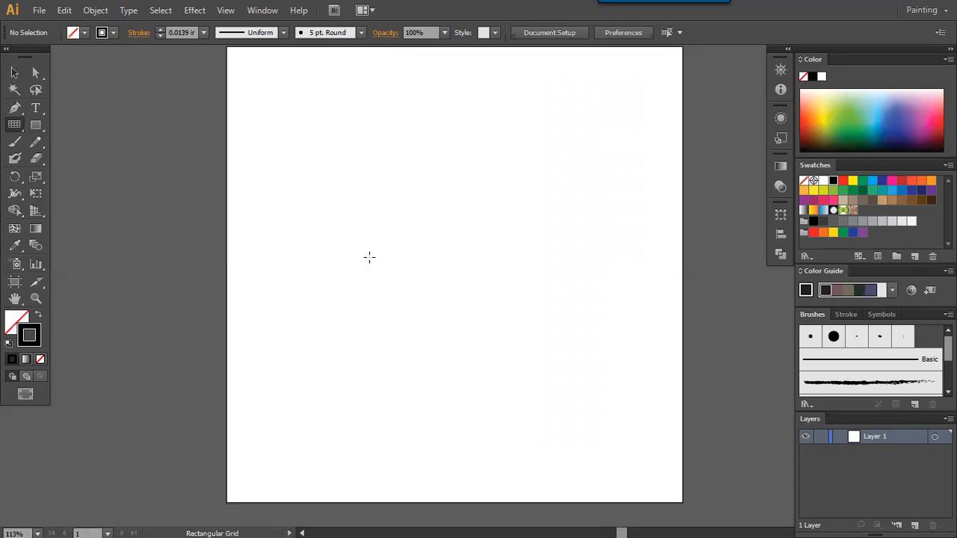
key("ctrl+1")
left_click_drag(351, 307, 336, 288)
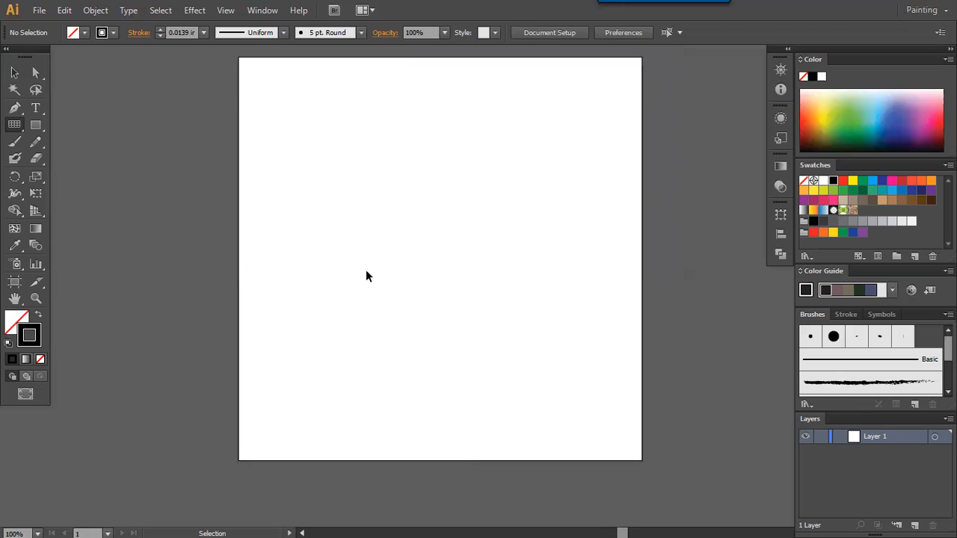
Create a new document with the Print profile and A4 size
key("ctrl+n")
left_click(292, 139)
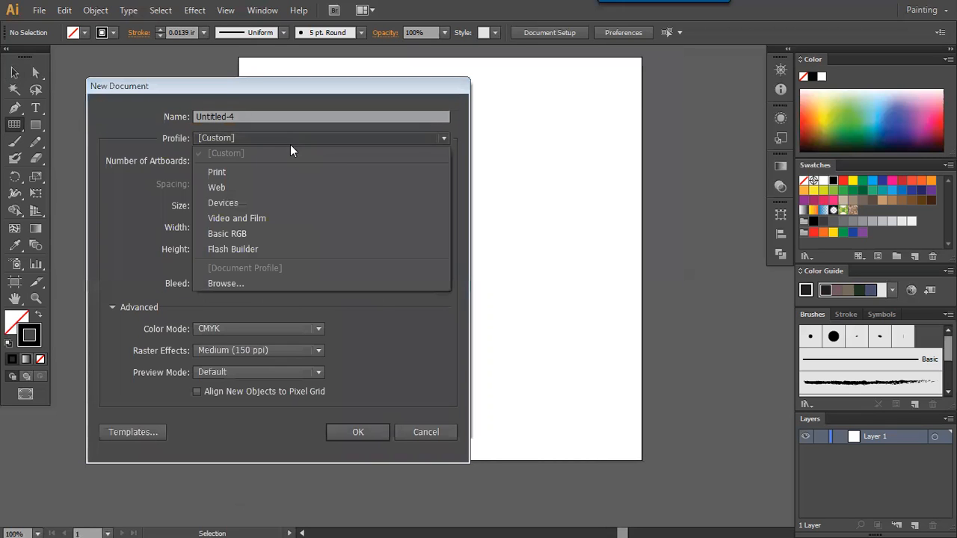
left_click(237, 173)
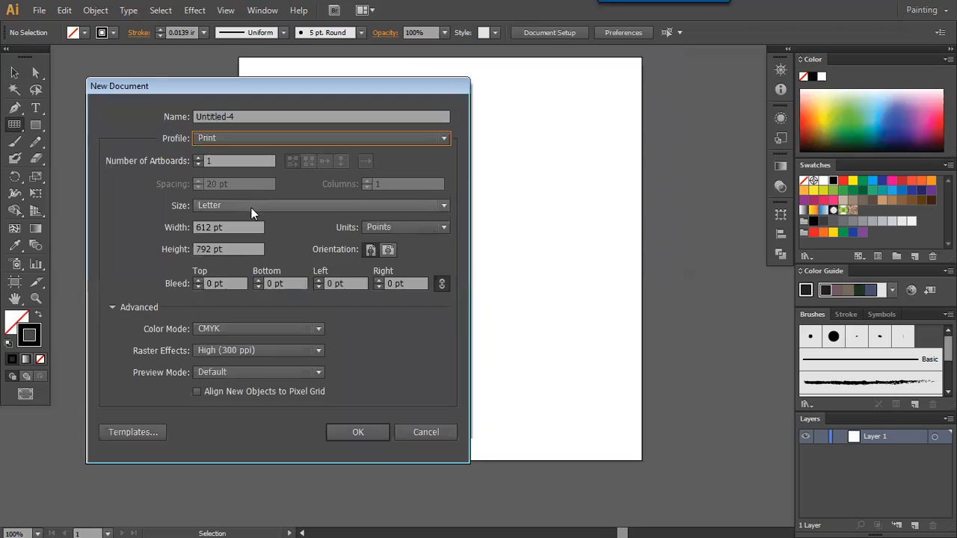
left_click(250, 207)
left_click(214, 285)
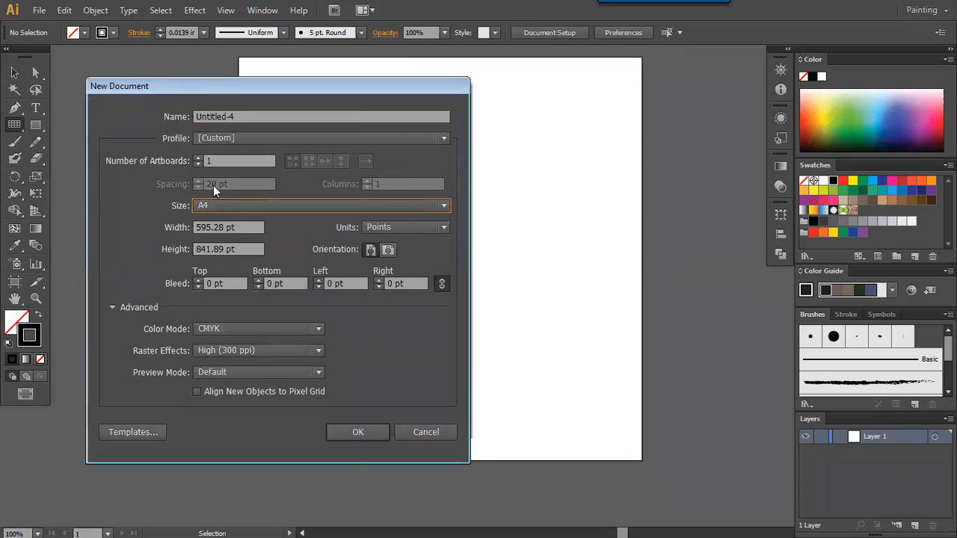
left_click(373, 433)
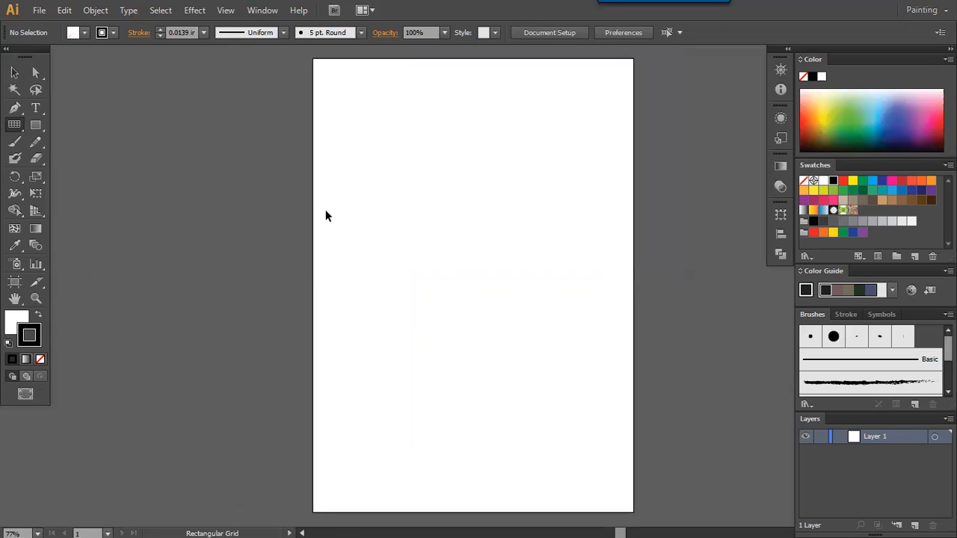
Draw a rectangular grid of horizontal lines across the full A4 page width, leaving margins above and below, and deselect it
key("ctrl+minus")
left_click_drag(342, 220, 297, 186)
left_click_drag(284, 103, 513, 389)
left_click_drag(551, 415, 562, 423)
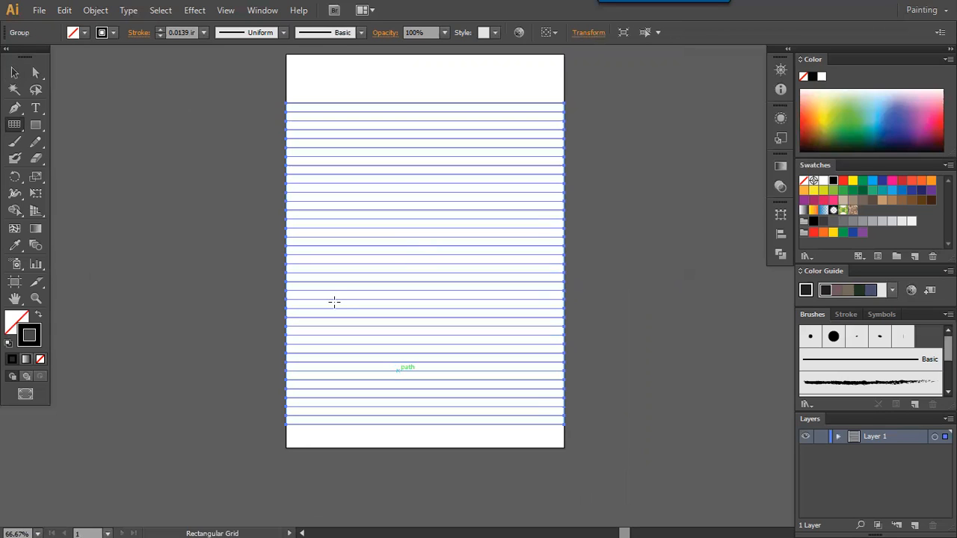
key("v")
left_click(241, 327)
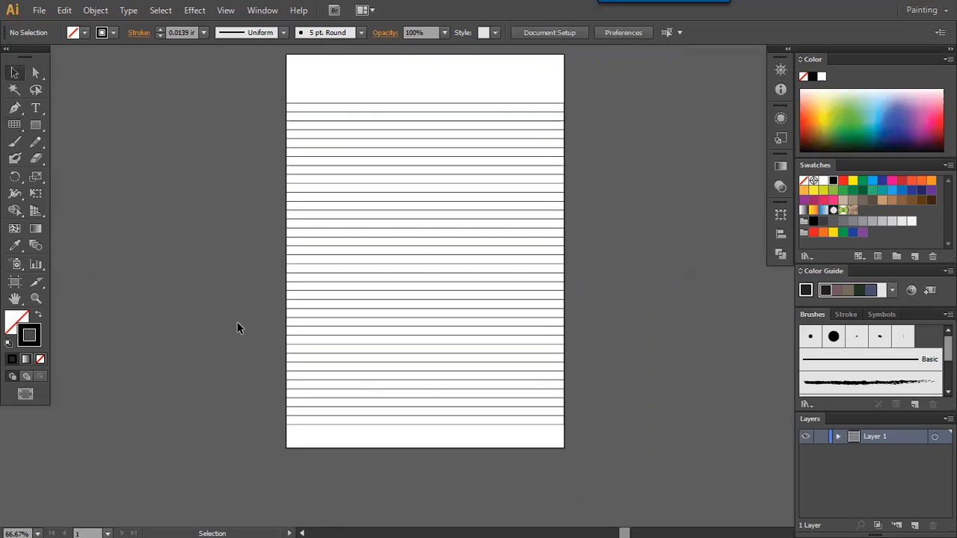
Stretch the grid's top edge slightly upward to reduce the upper margin, and deselect it
left_click(423, 102)
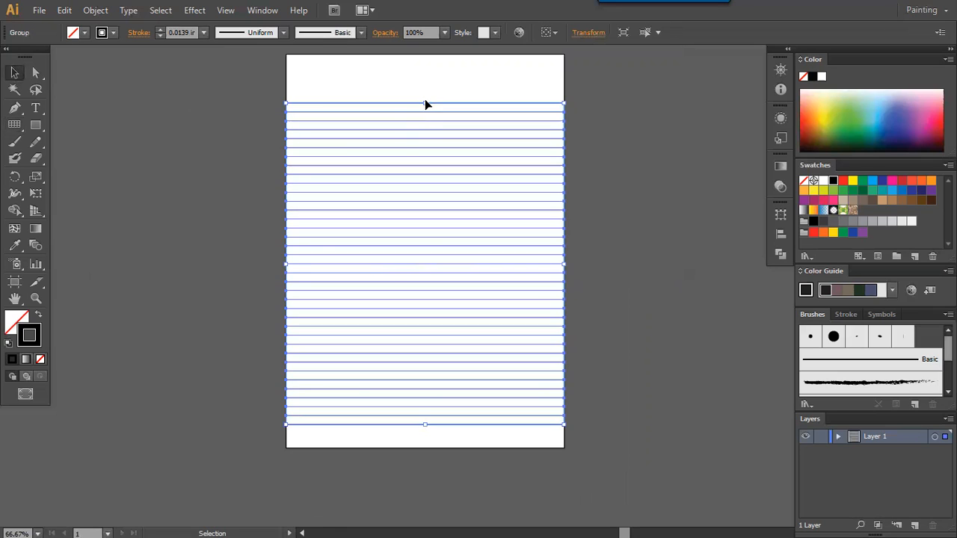
mouse_move(425, 103)
left_mouse_down()
mouse_move(425, 81)
mouse_move(422, 222)
mouse_move(424, 95)
left_mouse_up()
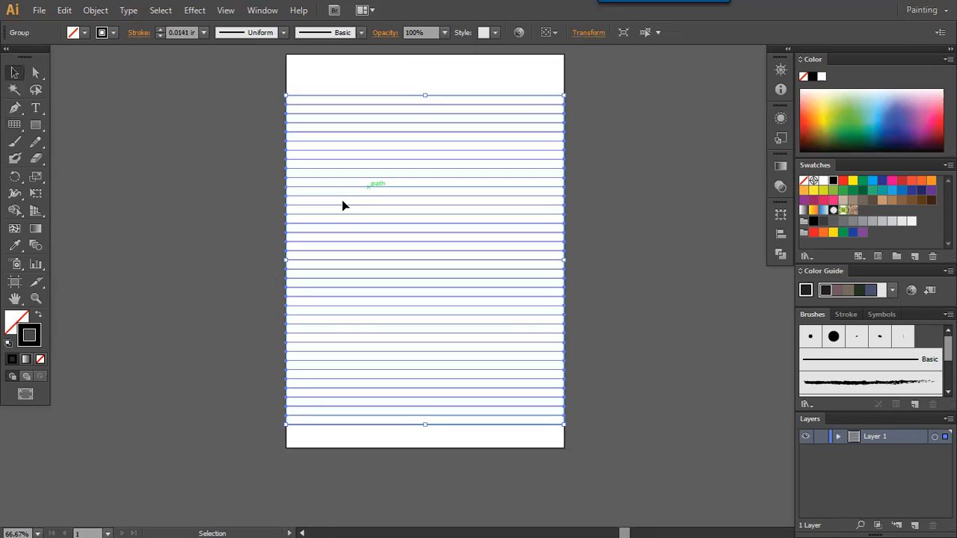
left_click(293, 297)
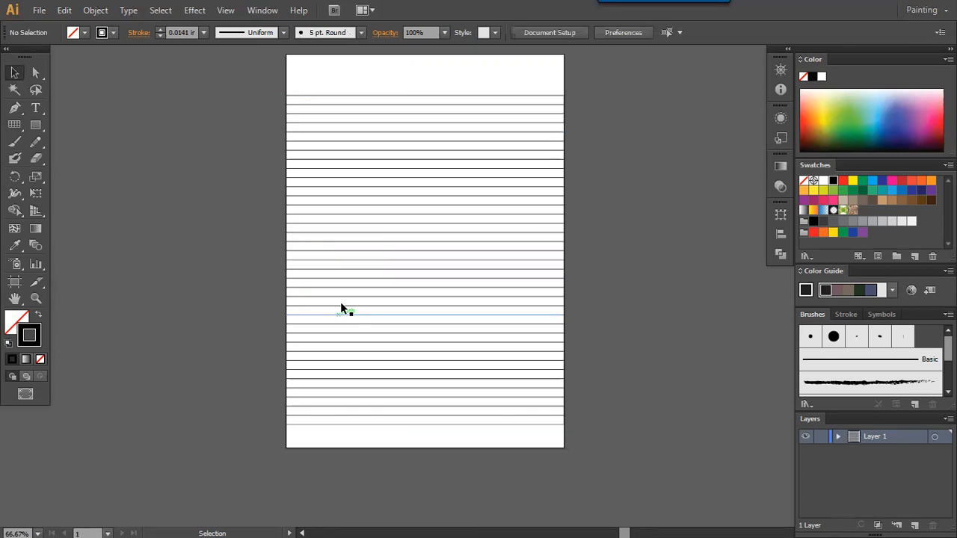
Select only the grid's top line and set its stroke colour to magenta
left_click(384, 110)
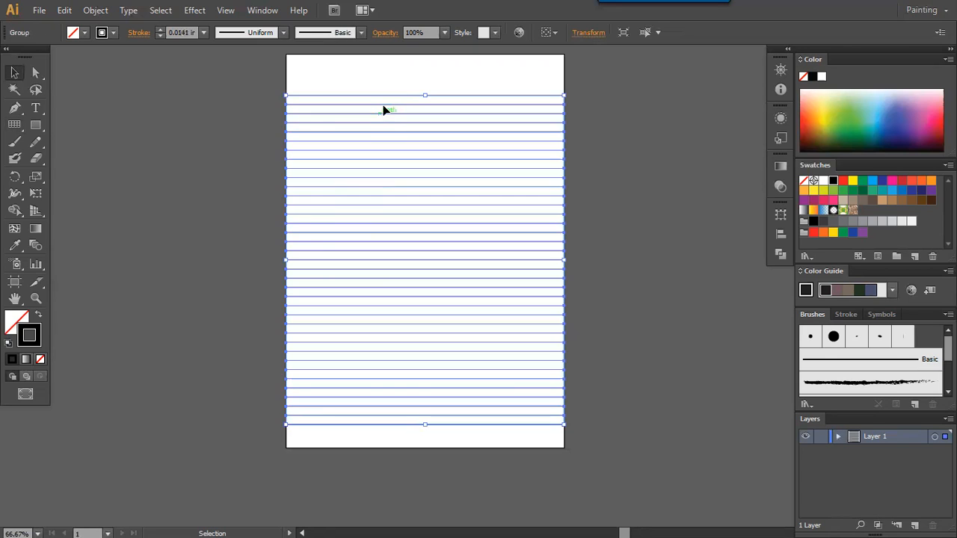
key("a")
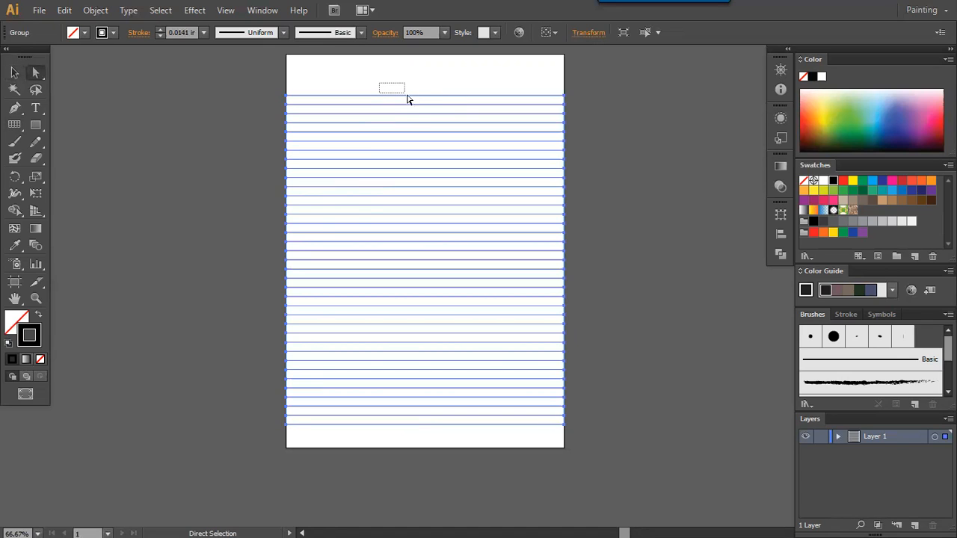
left_click_drag(414, 100, 413, 98)
key("v")
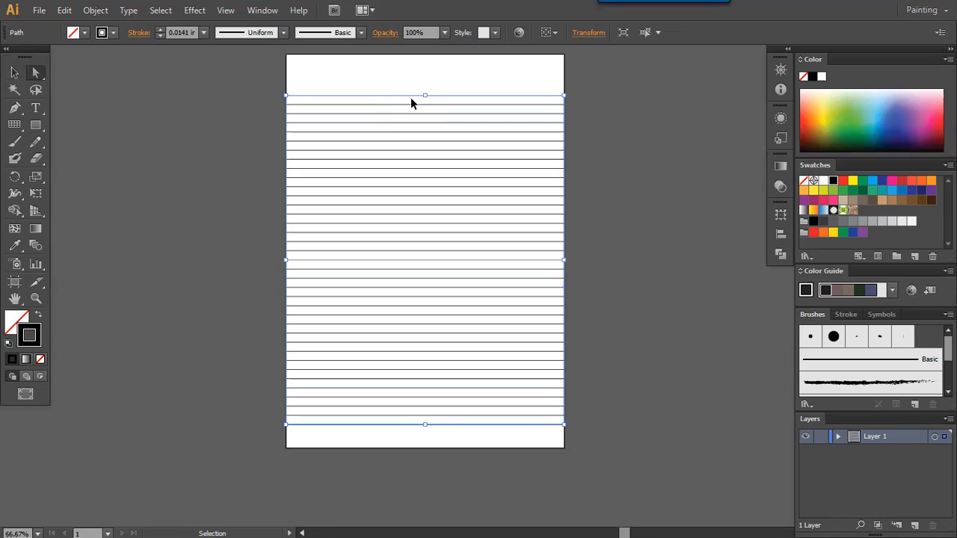
key("a")
key("v")
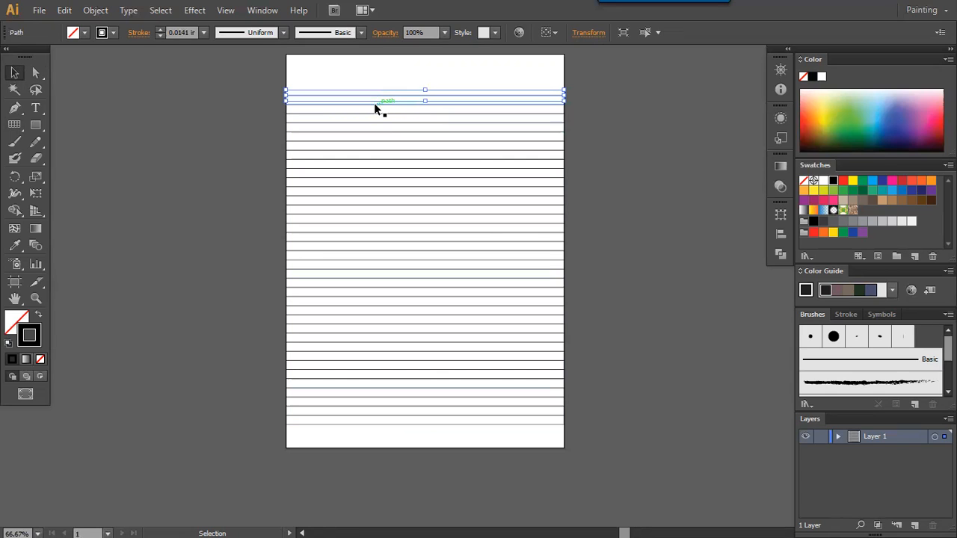
left_click(114, 32)
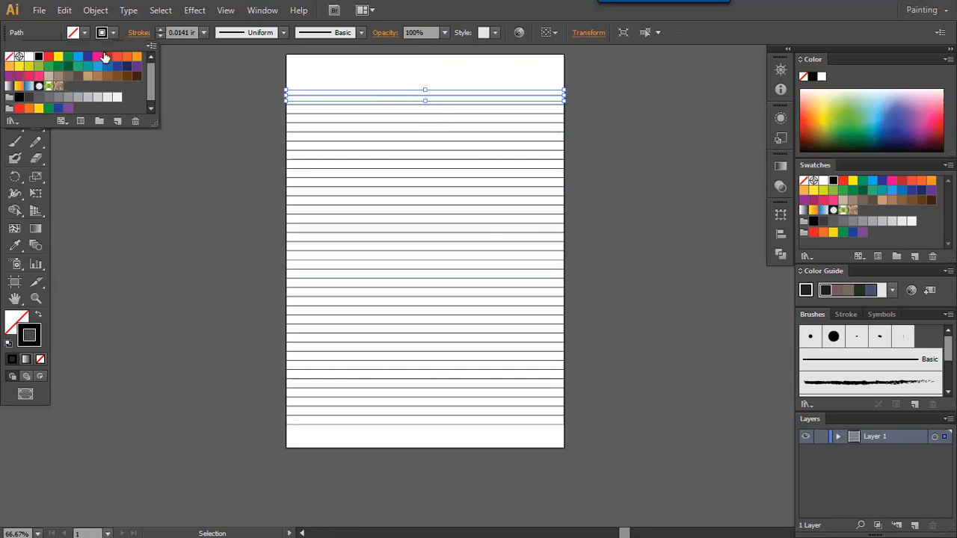
left_click(98, 59)
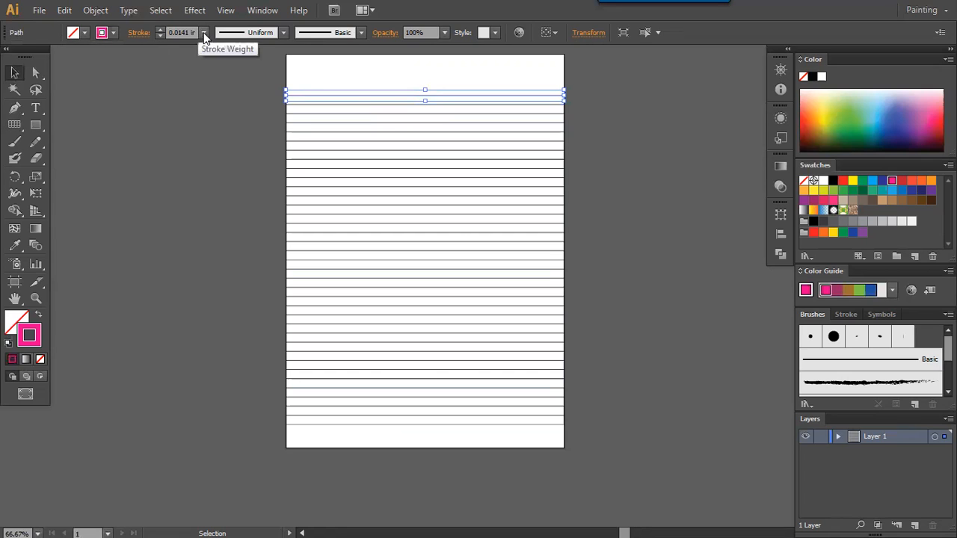
Set the magenta top line's stroke weight to 0.0625 in and deselect it
left_click(204, 36)
left_click(227, 67)
left_click(199, 38)
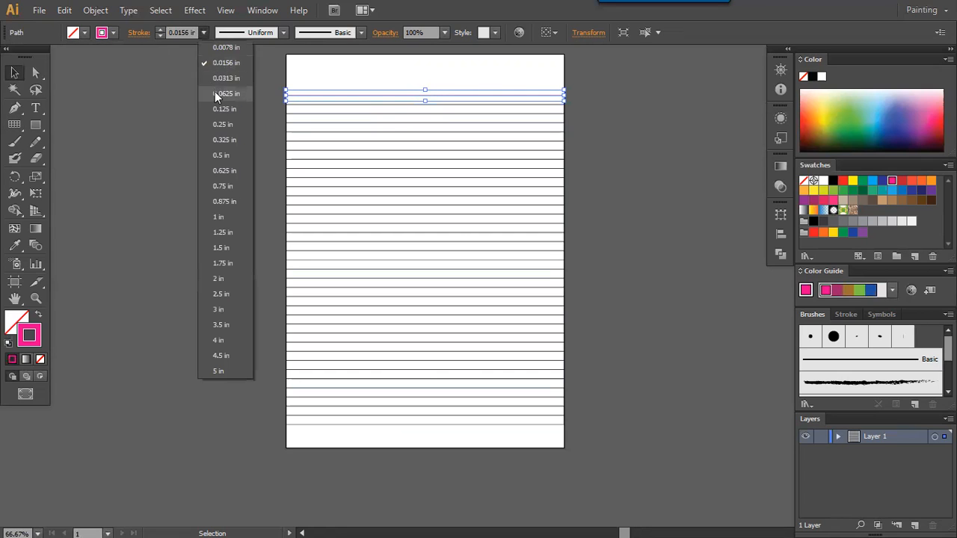
left_click(214, 92)
key("ctrl+shift+a")
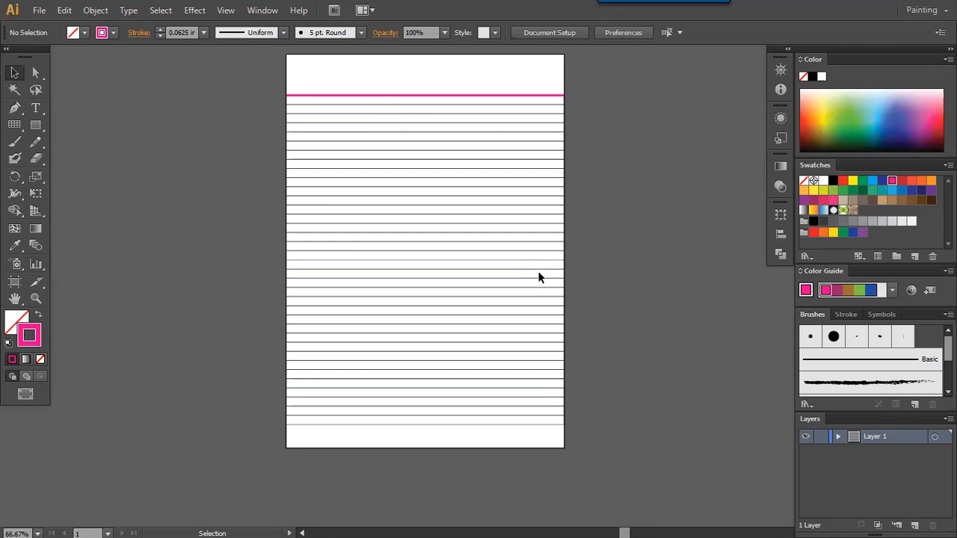
left_click(426, 95)
left_click(414, 80)
left_click_drag(400, 95, 404, 79)
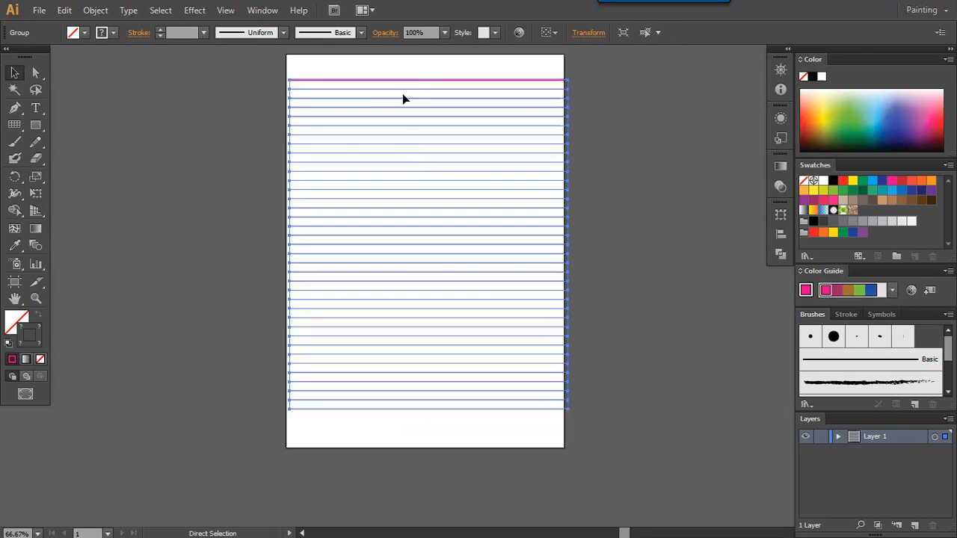
key("ctrl+z")
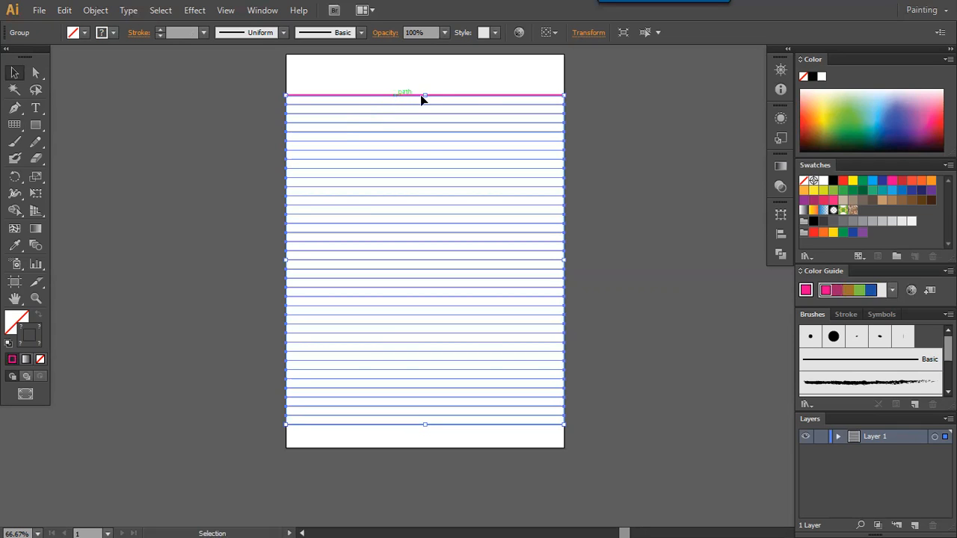
left_click_drag(424, 96, 429, 142)
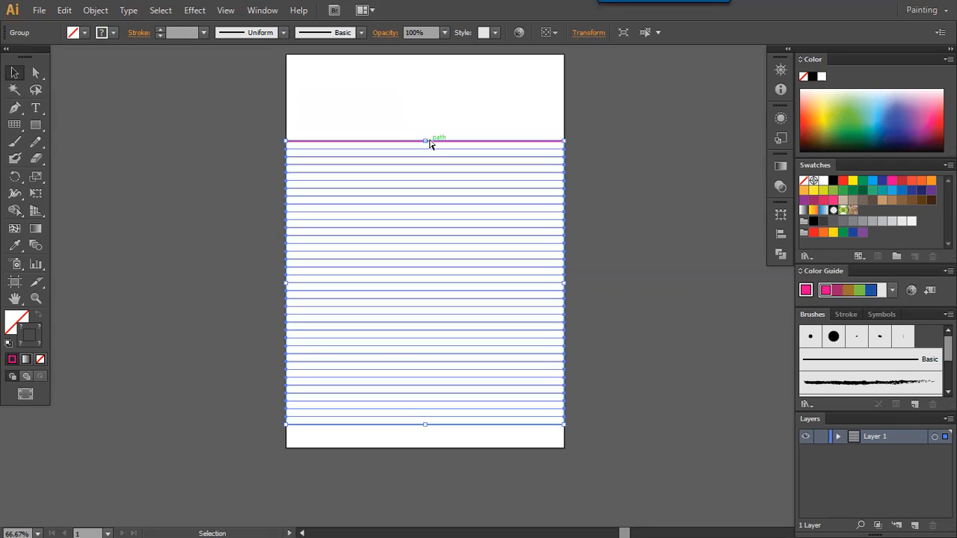
key("ctrl+z")
Select only the magenta top line and create a copy of it rotated 90°
key("a")
left_click(426, 95)
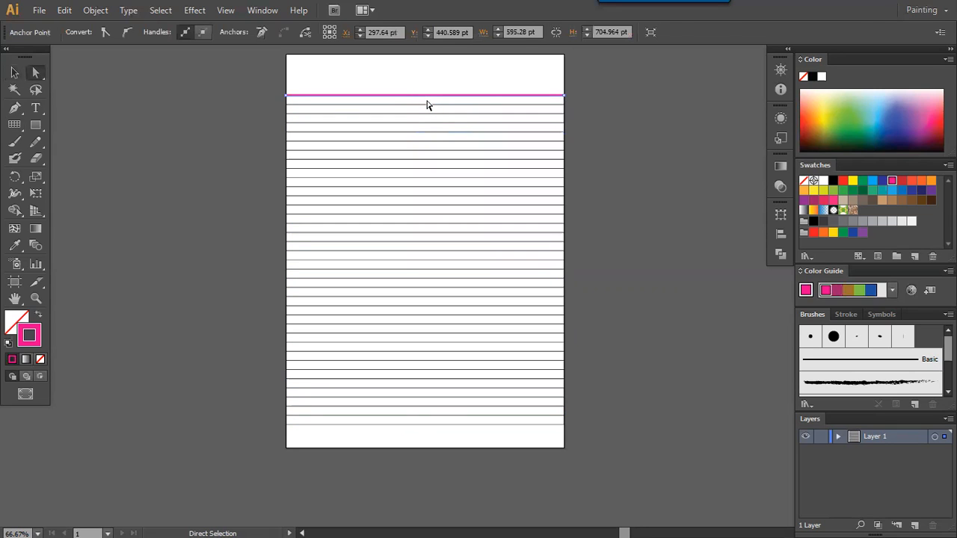
key("ctrl")
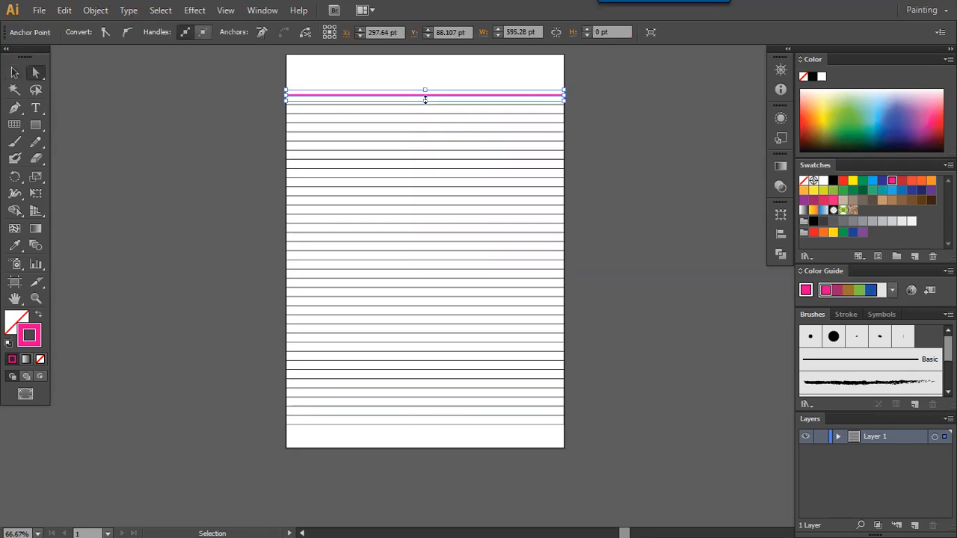
left_click(424, 97, "ctrl")
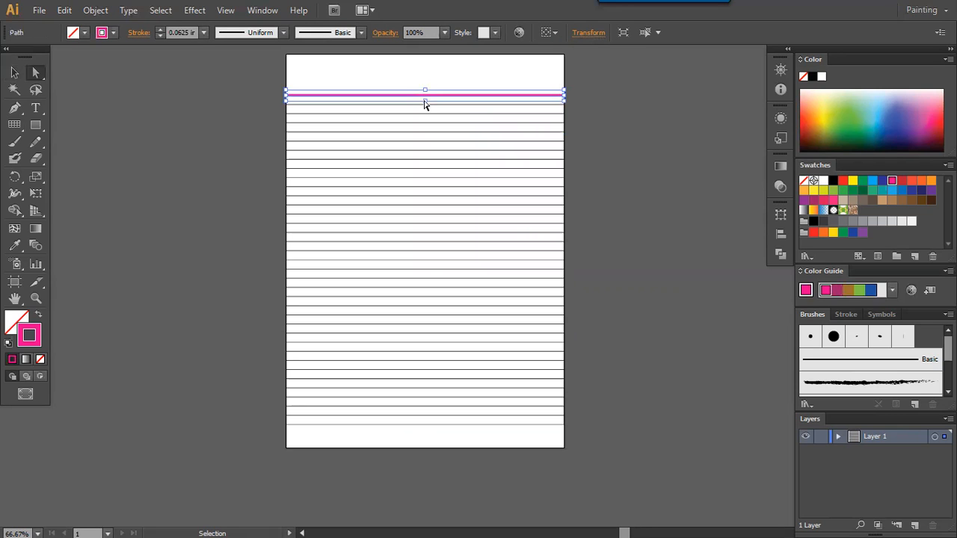
key("v")
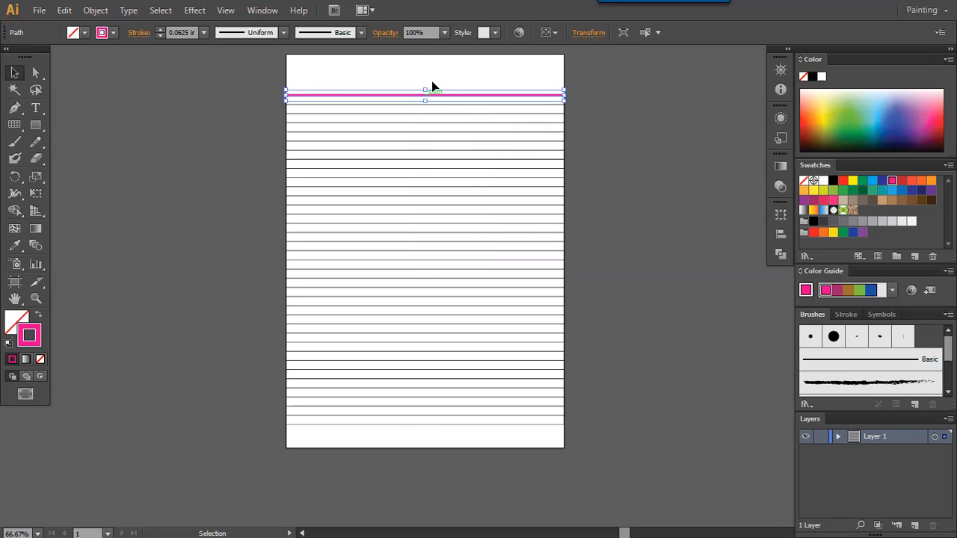
left_click_drag(433, 95, 437, 83, "alt")
key("ctrl+z")
left_click(589, 35)
left_click(487, 91)
type("90")
key("alt+Return")
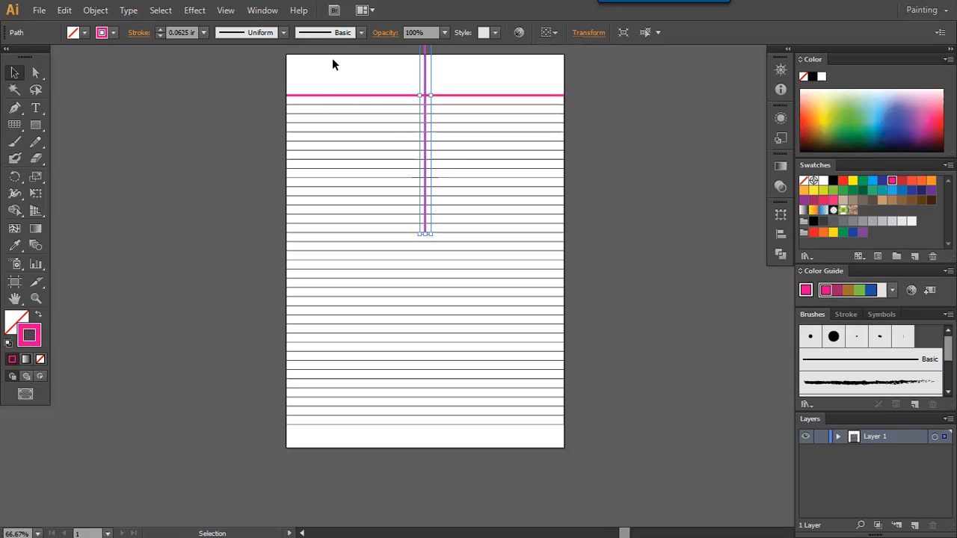
Align the vertical magenta line to the artboard's top edge and stretch it down to the page's bottom edge
left_click(262, 10)
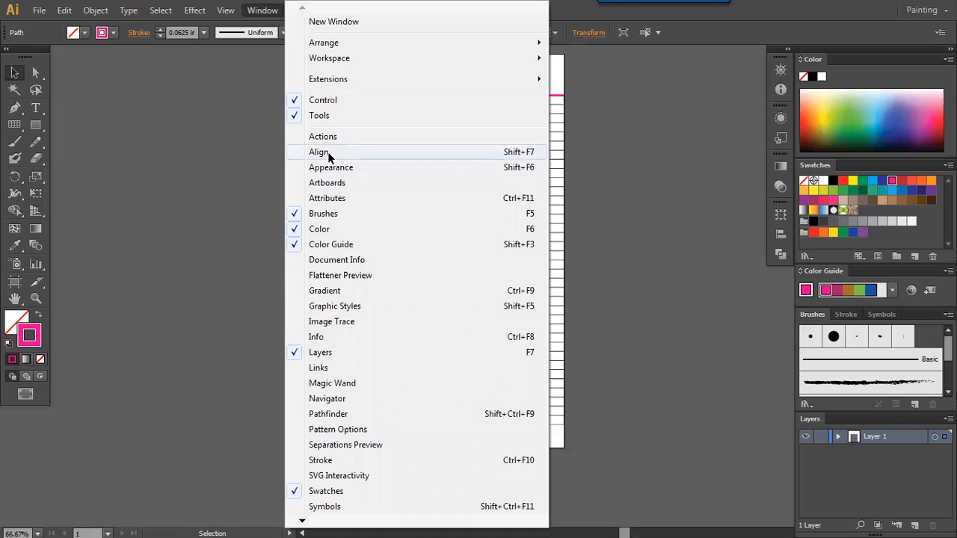
left_click(330, 155)
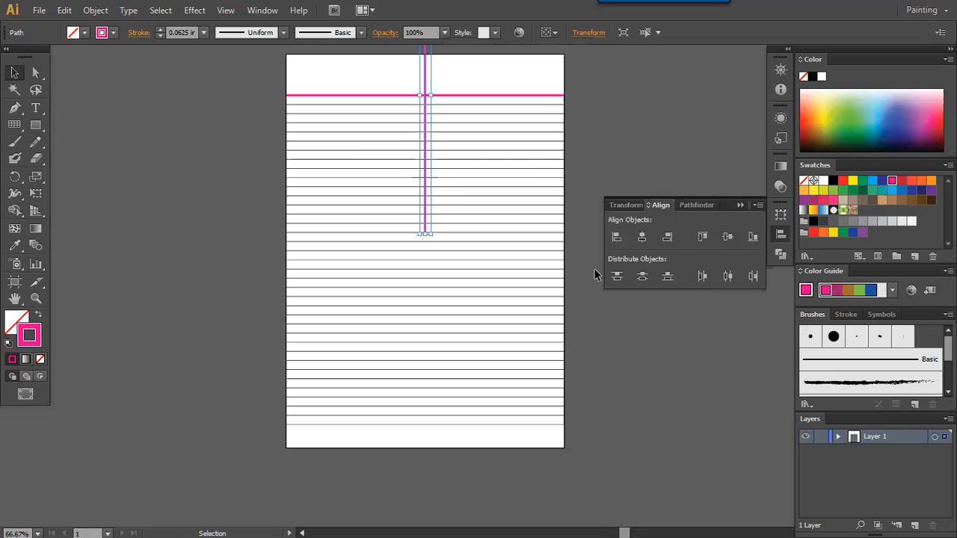
left_click(758, 206)
left_click(794, 207)
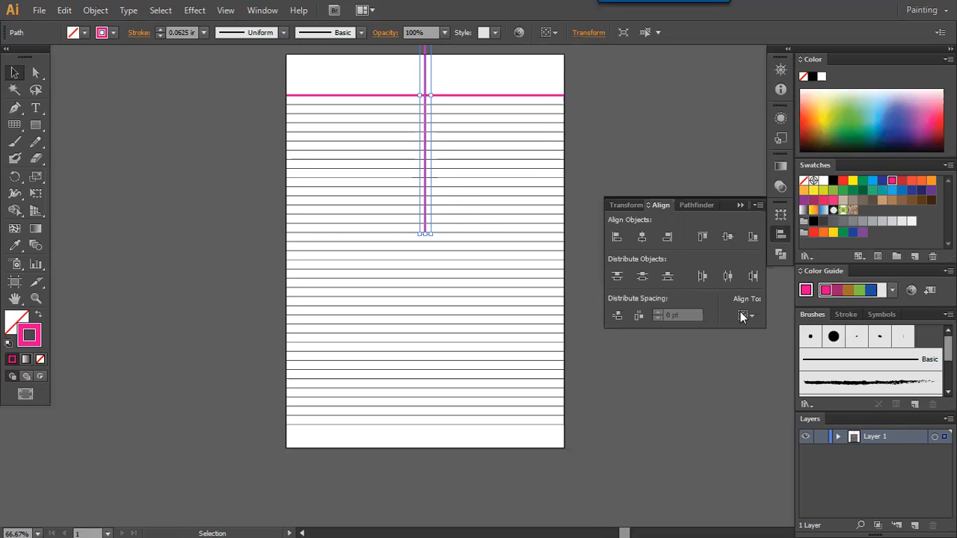
left_click(752, 317)
left_click(771, 362)
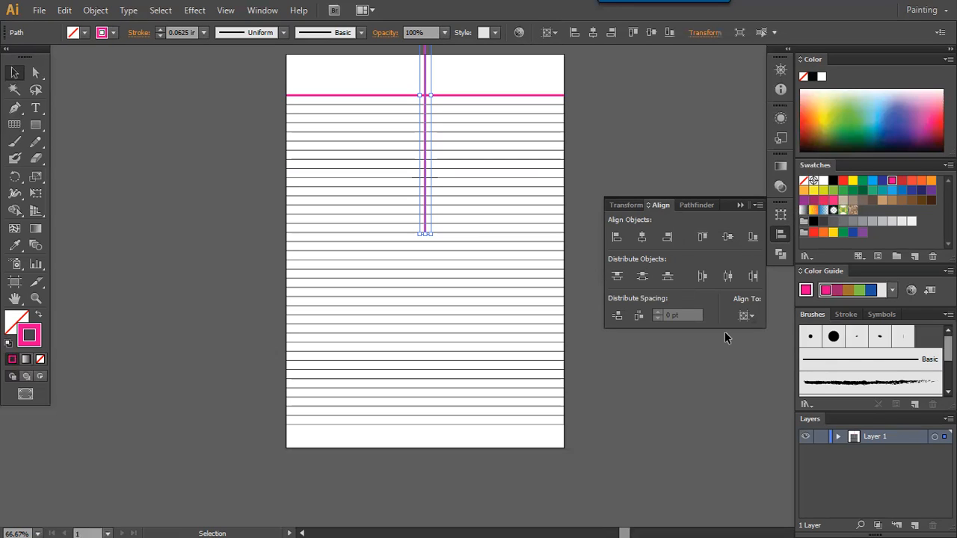
left_click(703, 237)
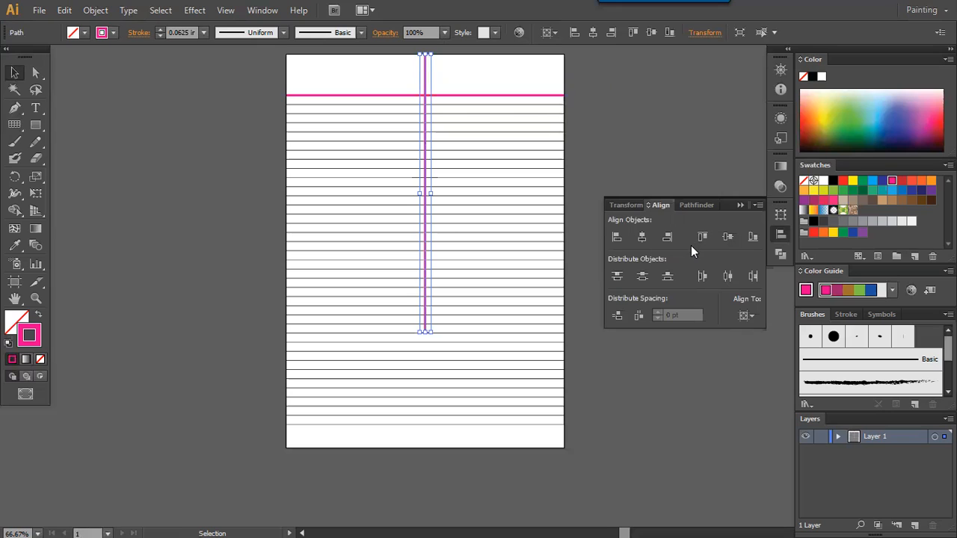
left_click_drag(425, 333, 426, 447)
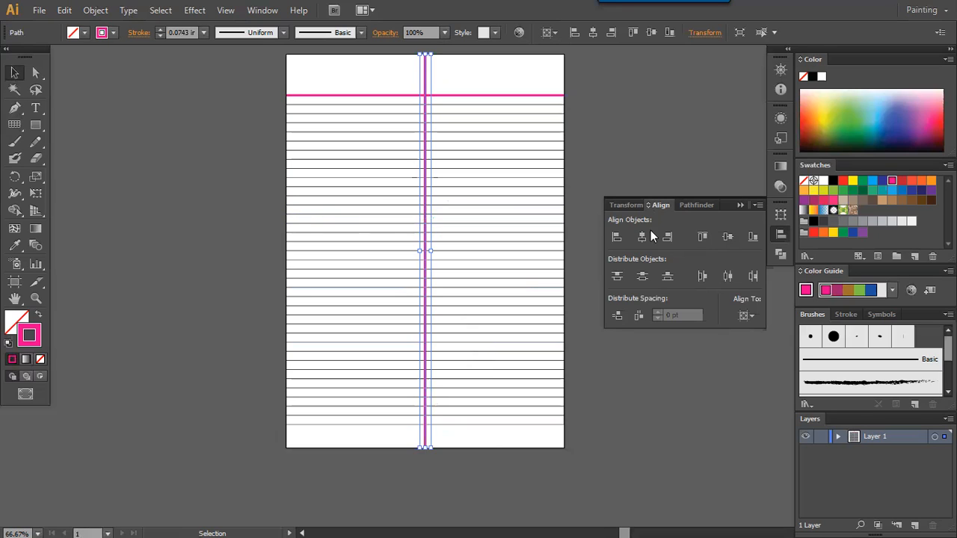
Align the vertical magenta line to the artboard's left edge and set its X position to 2 inches
left_click(624, 238)
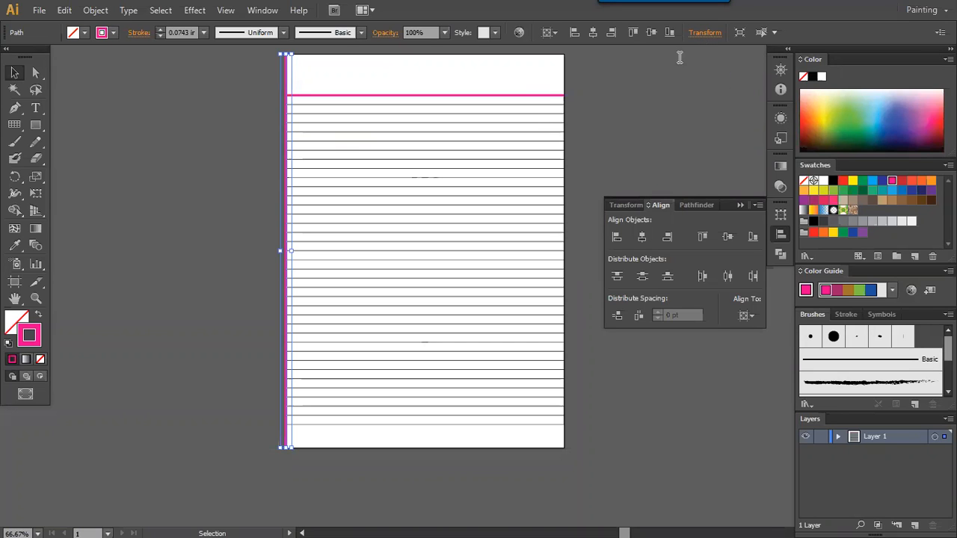
left_click(704, 32)
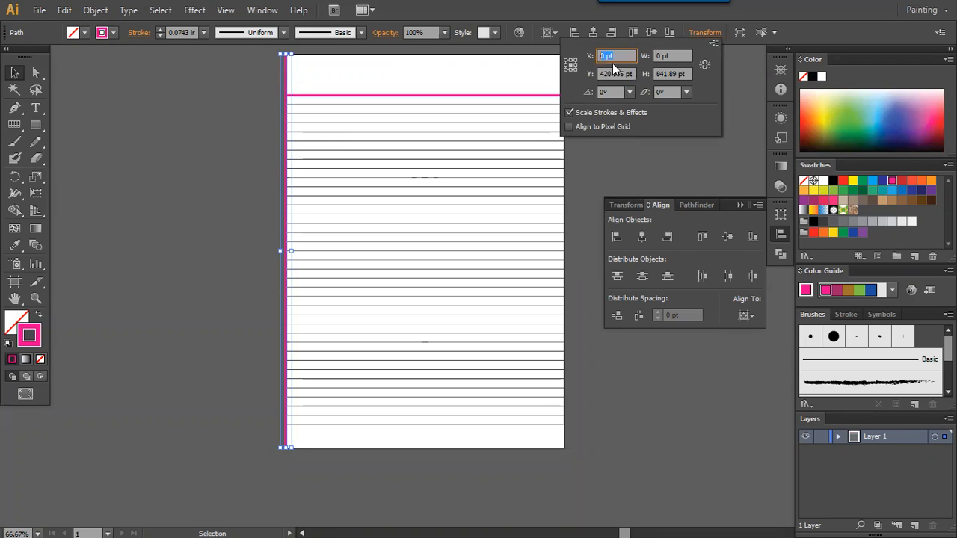
type("2inch")
key("Return")
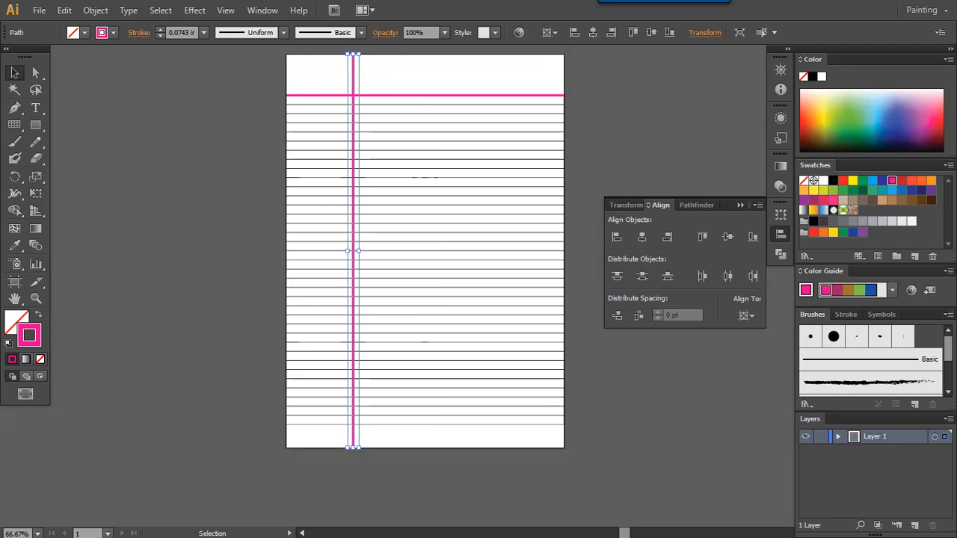
Deselect the vertical magenta line and set the general measurement units to inches in the preferences
left_click(713, 33)
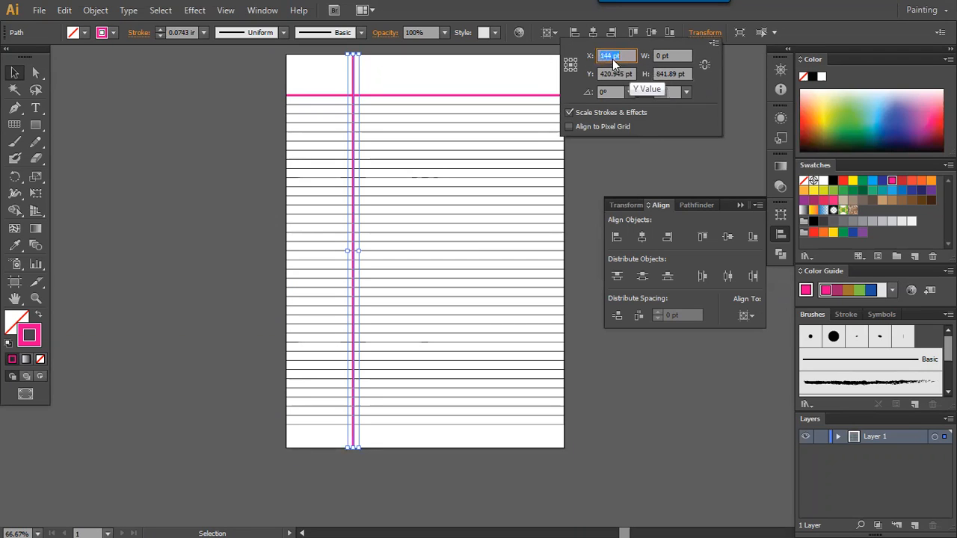
left_click(531, 65)
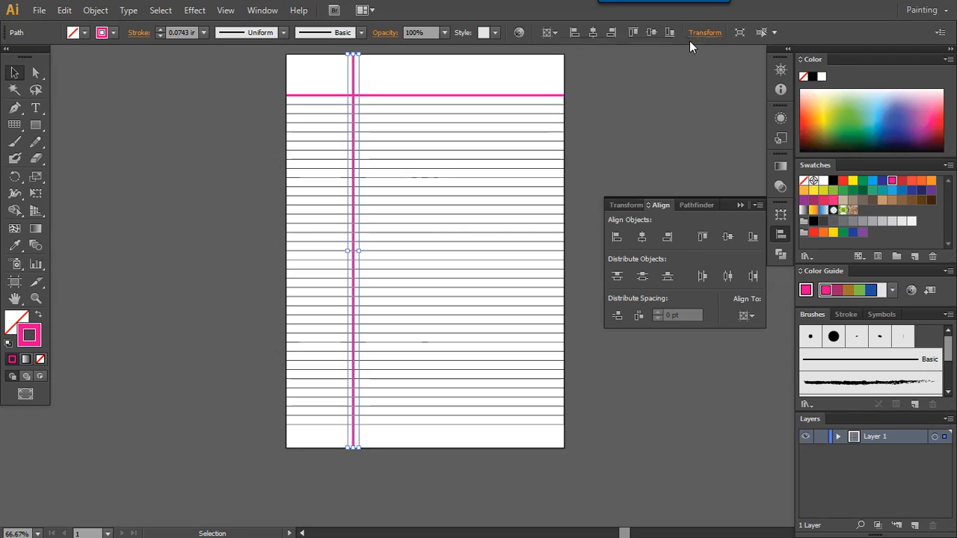
left_click(705, 32)
left_click(521, 73)
left_click(65, 10)
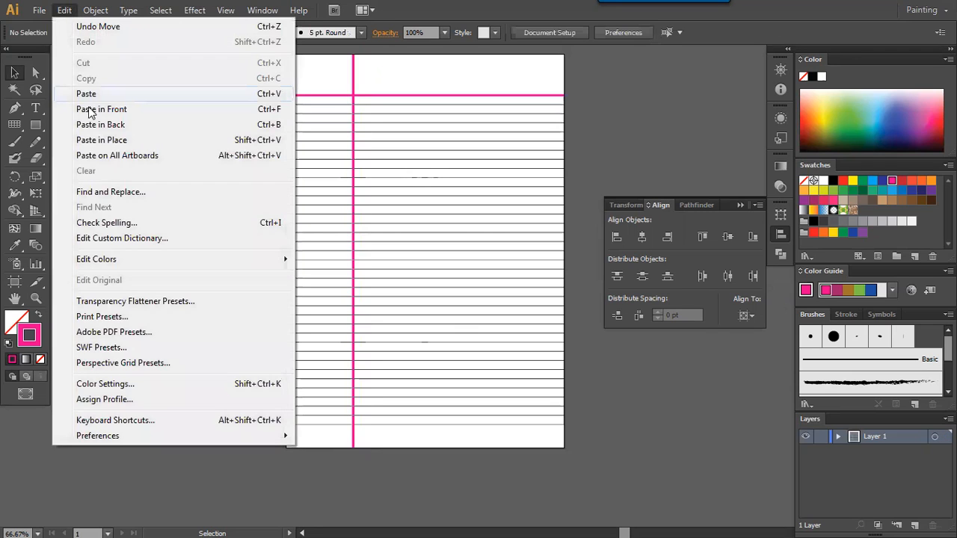
mouse_move(114, 438)
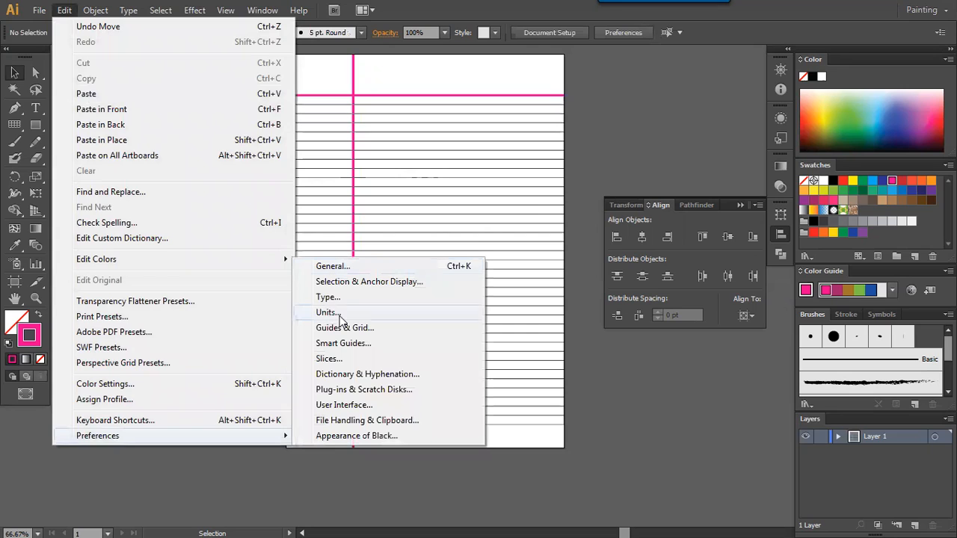
left_click(342, 315)
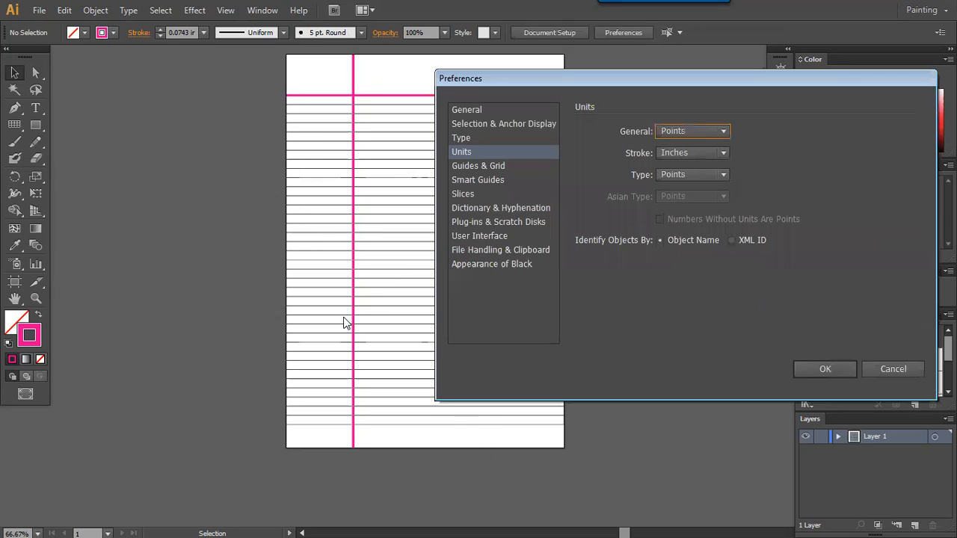
left_click_drag(675, 79, 602, 191)
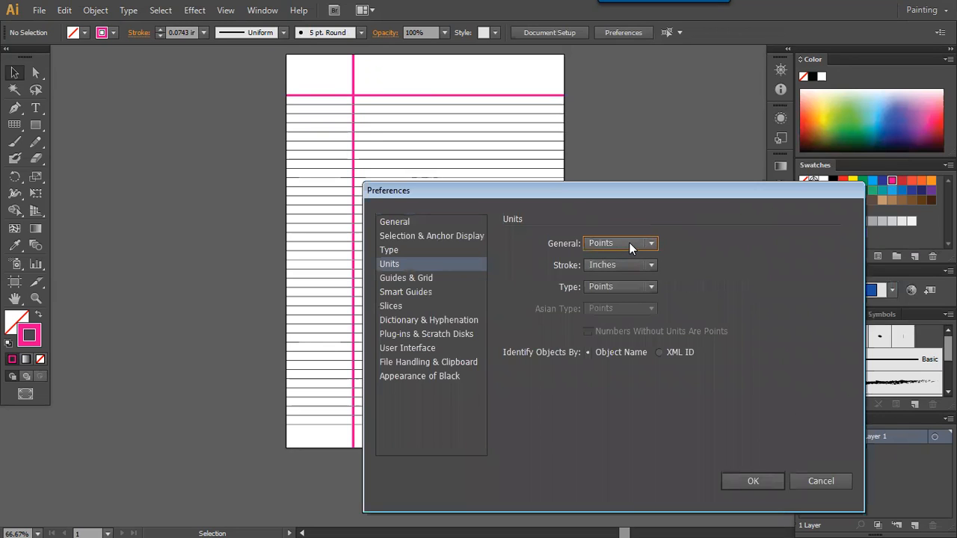
left_click(629, 243)
left_click(615, 290)
left_click(734, 477)
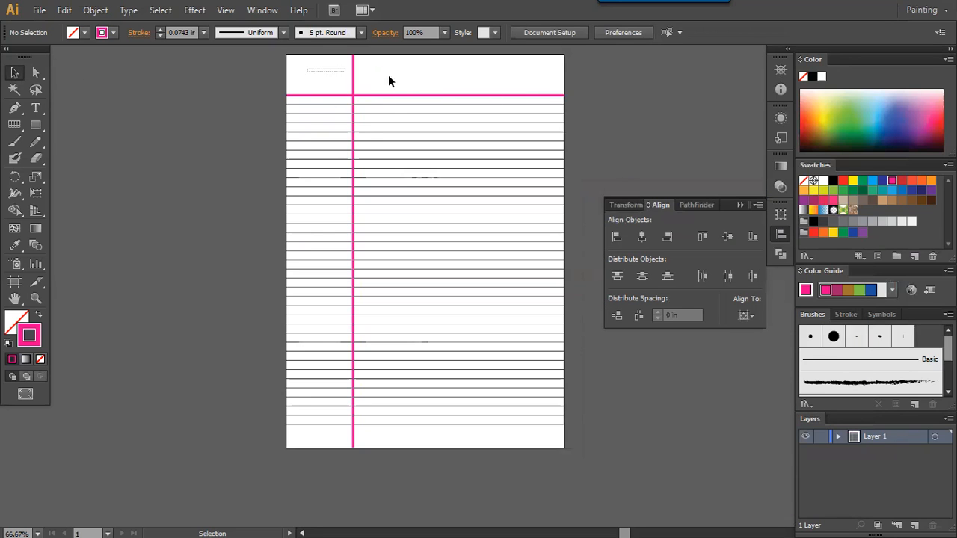
left_click(354, 74)
left_click(419, 89)
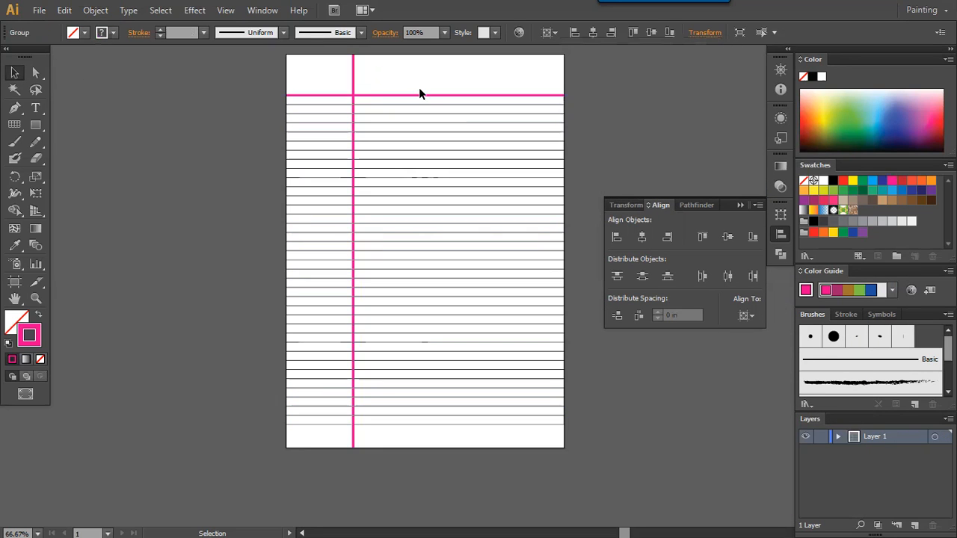
left_click(355, 77)
left_click(209, 147)
left_click(356, 171)
left_click_drag(355, 184, 336, 201)
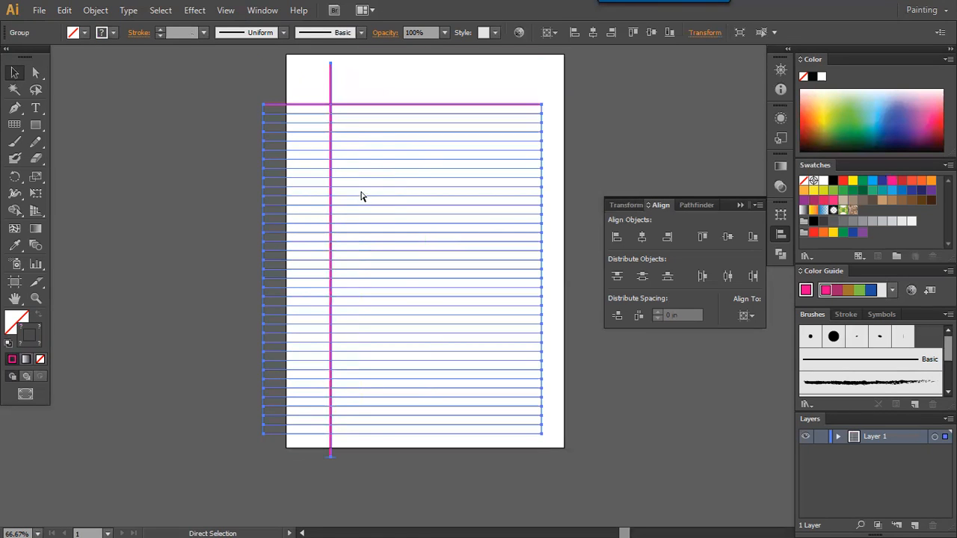
key("ctrl+z")
left_click(385, 77)
Try to cut the vertical magenta line out of the grid group and paste it back as its own object
key("a")
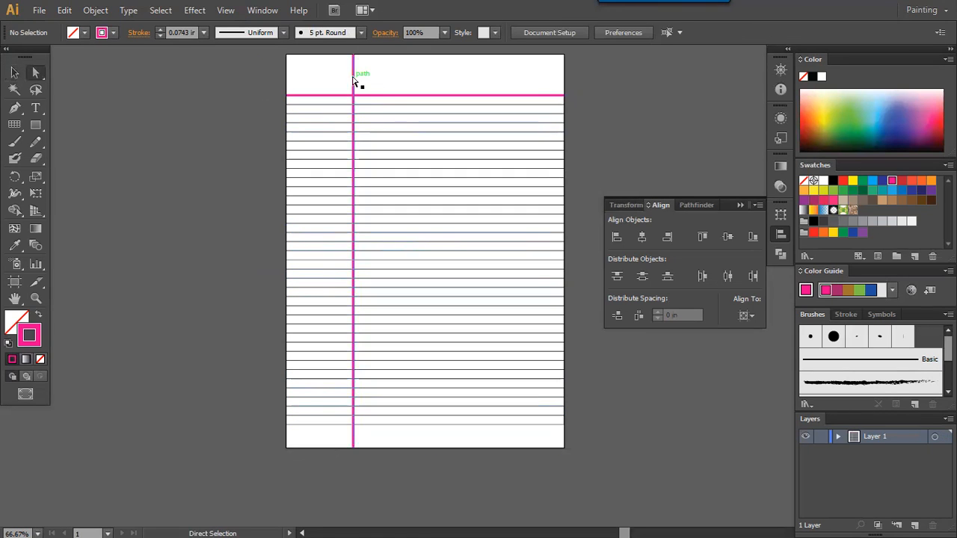
left_click(356, 80)
key("v")
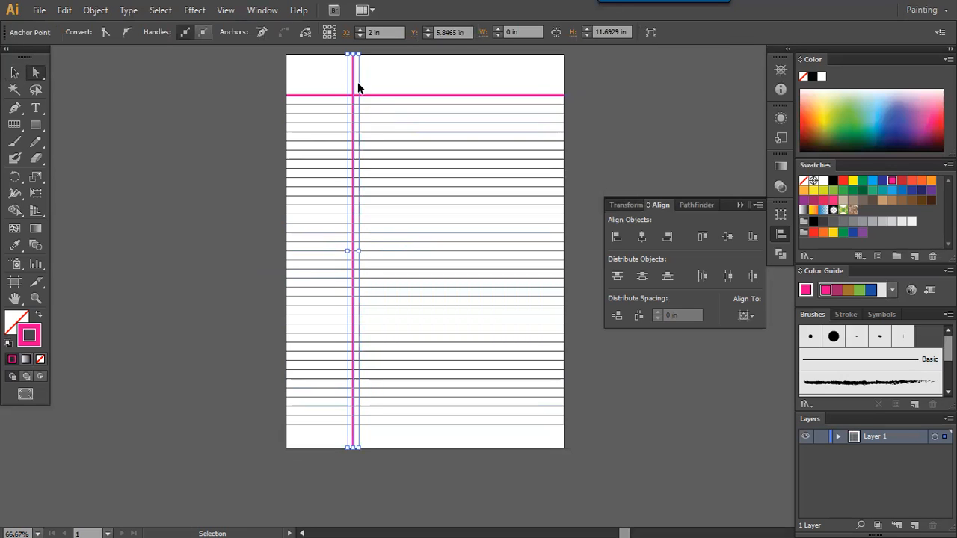
key("ctrl+x")
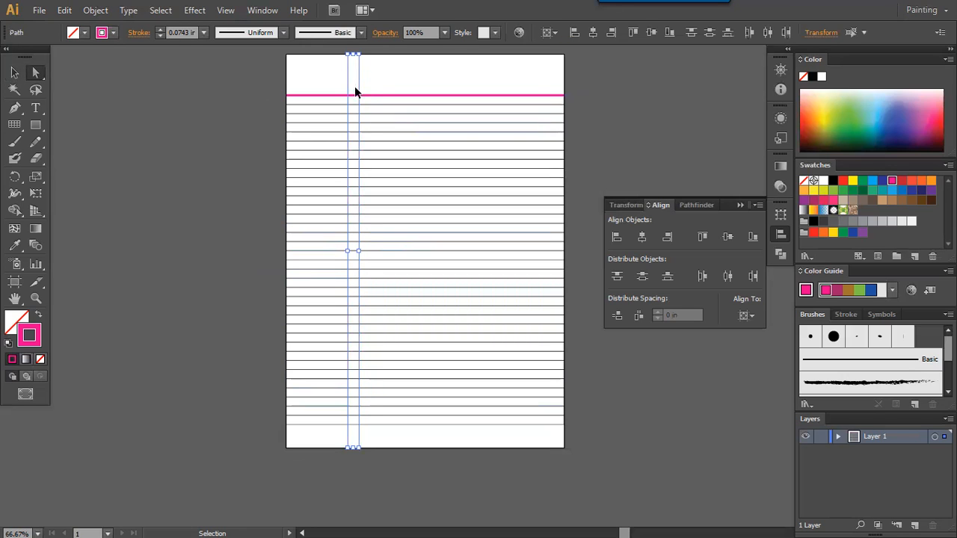
left_click(346, 109)
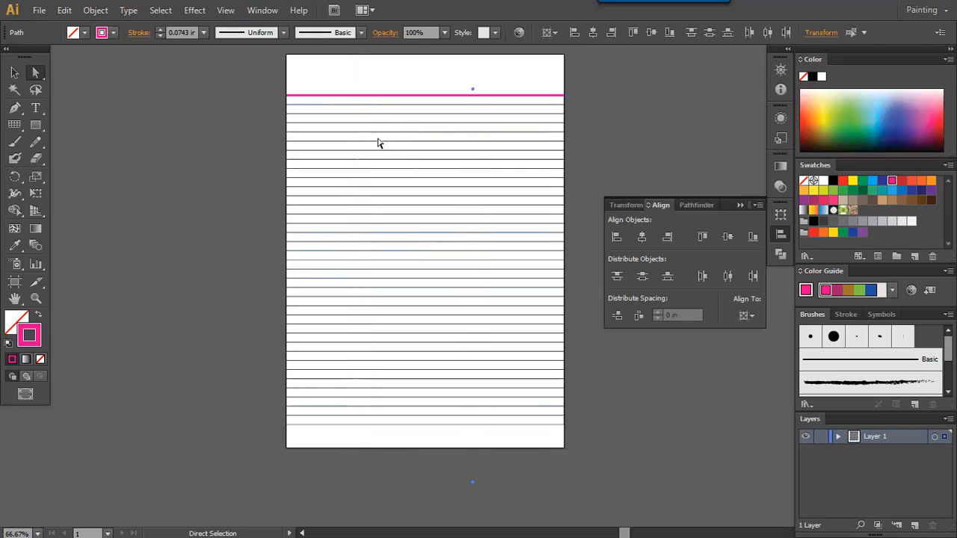
key("ctrl+f")
left_click(377, 78)
left_click(356, 90)
key("v")
left_click_drag(353, 85, 323, 85)
key("ctrl+z")
left_click(395, 81)
left_click(354, 74)
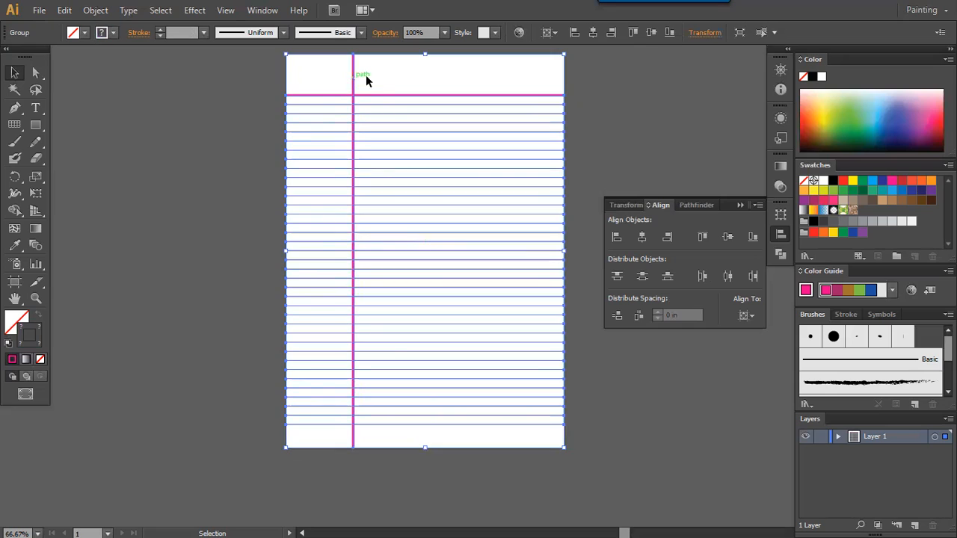
Select only the vertical magenta line, cut it out of the grid group and paste it as a separate object
key("a")
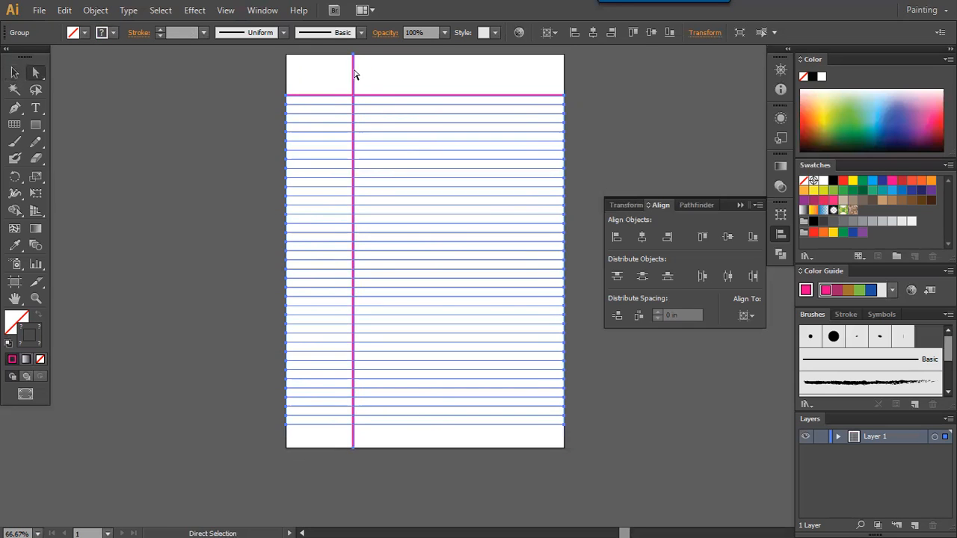
left_click(353, 81)
left_click_drag(363, 62, 359, 78)
scroll(399, 210, "down", 3)
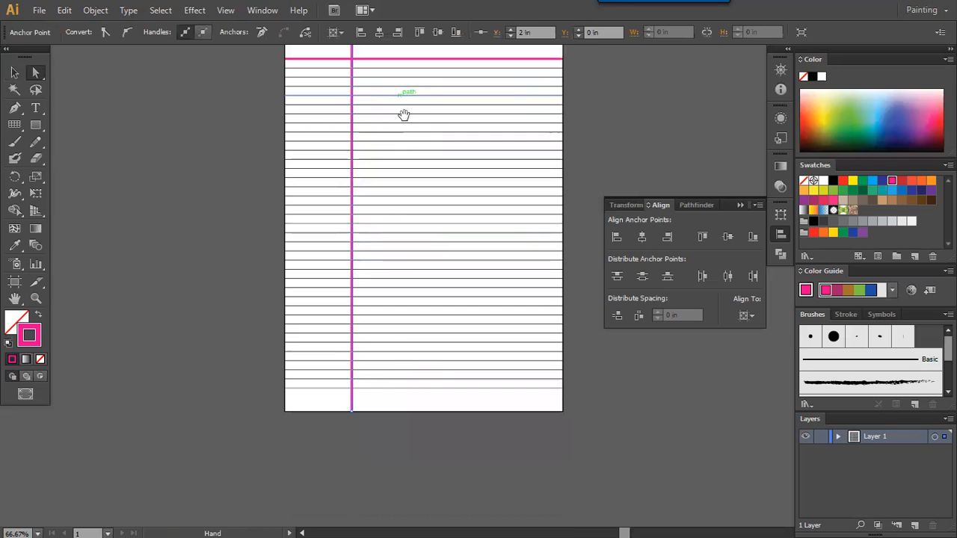
left_click_drag(375, 439, 329, 406)
left_click_drag(359, 292, 359, 351)
key("ctrl")
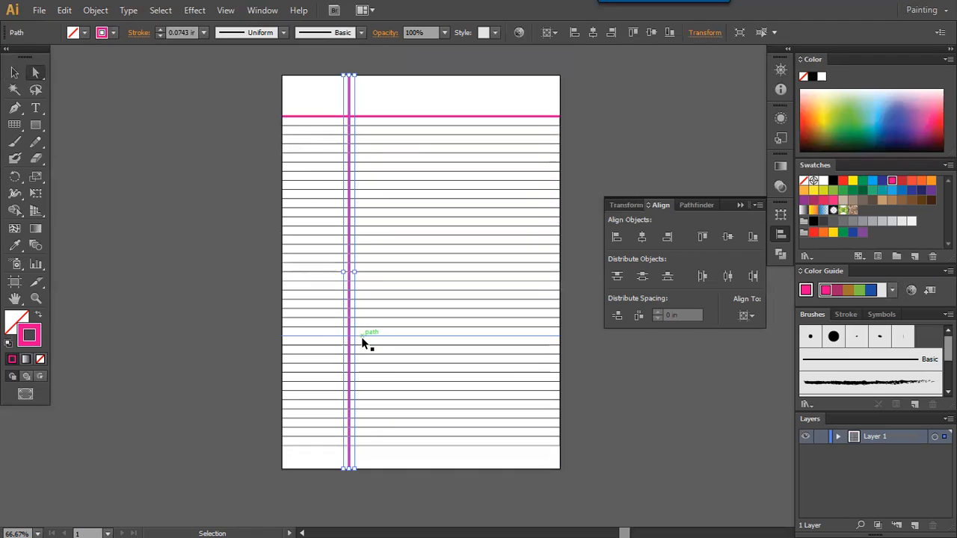
key("Delete")
key("v")
key("ctrl+z")
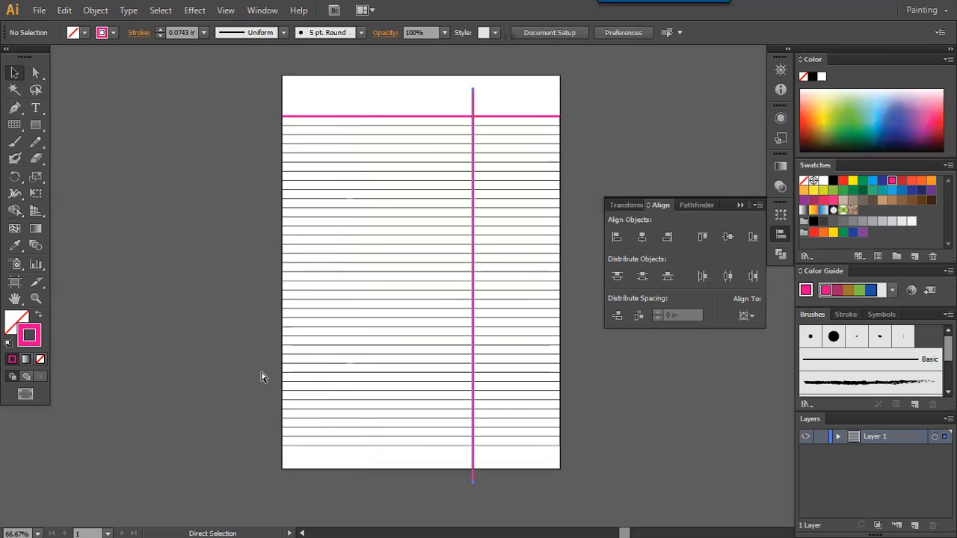
Align the pasted vertical line to the artboard's top edge, set its X position to 1 inch and deselect it
left_click(704, 238)
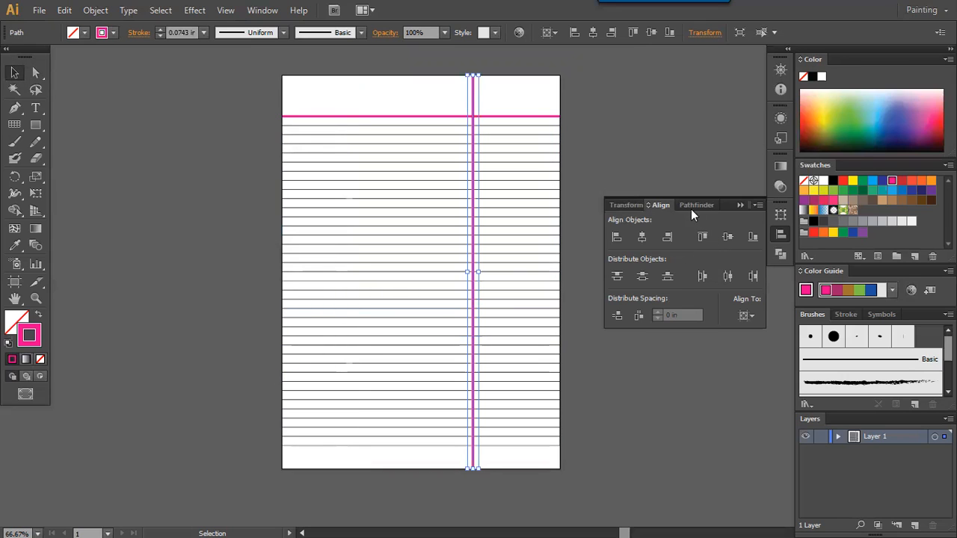
left_click(706, 33)
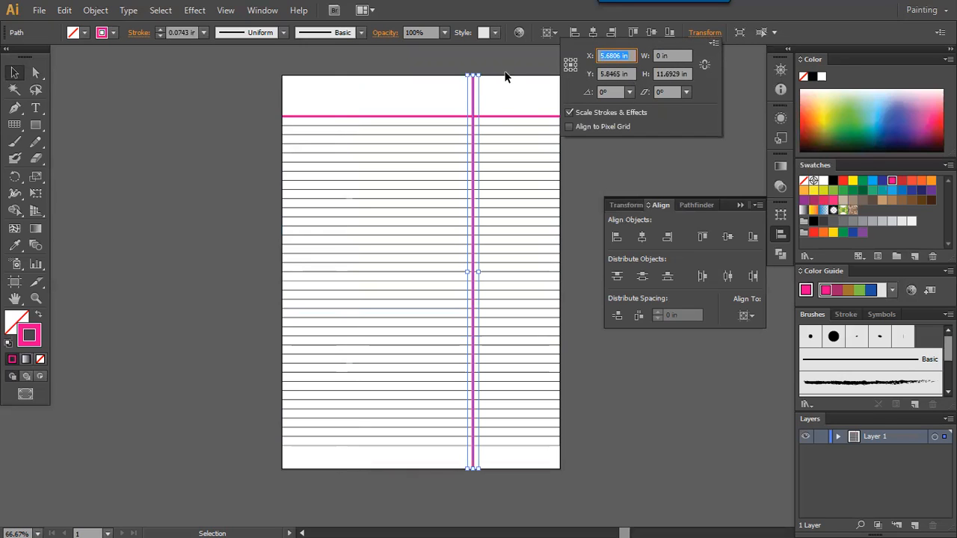
type("1inch")
key("Return")
left_click(576, 199)
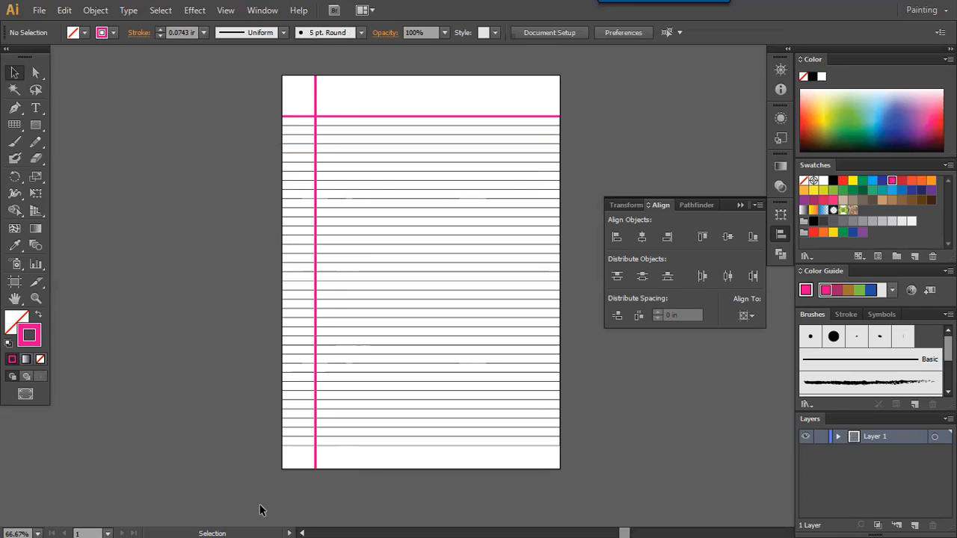
Switch to Paint and handwrite "Make a visiting Card &" with the brush on the blank canvas
key("super")
left_click(109, 522)
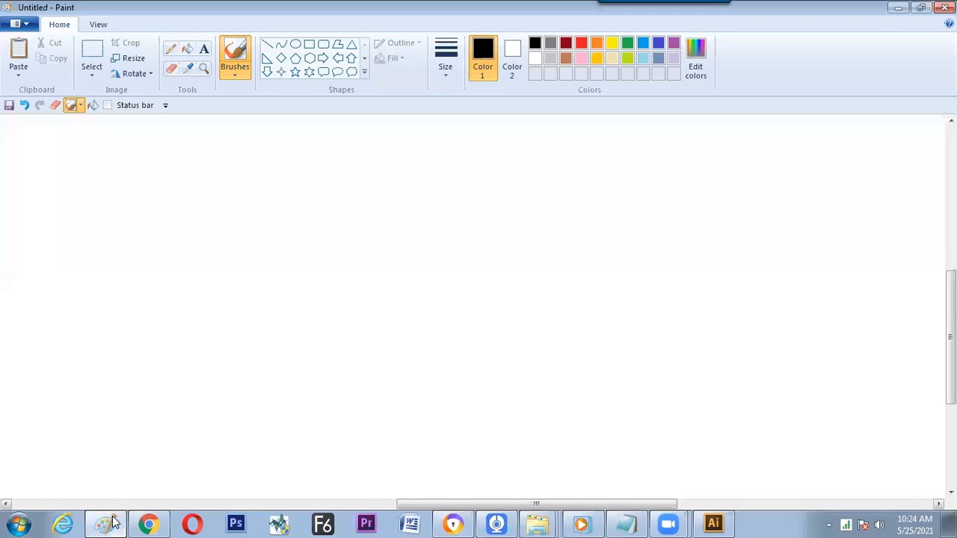
mouse_move(280, 203)
left_mouse_down()
mouse_move(297, 221)
mouse_move(345, 213)
left_mouse_up()
left_click_drag(370, 209, 391, 215)
mouse_move(408, 202)
left_mouse_down()
mouse_move(447, 209)
mouse_move(462, 196)
mouse_move(493, 218)
left_mouse_up()
mouse_move(548, 182)
left_mouse_down()
mouse_move(546, 204)
mouse_move(572, 193)
mouse_move(594, 200)
mouse_move(591, 179)
mouse_move(650, 199)
left_mouse_up()
Handwrite "give 2mm gap from all side" below the first line and add a circled 1 in front of the task
mouse_move(384, 265)
left_mouse_down()
mouse_move(378, 296)
mouse_move(410, 267)
mouse_move(441, 266)
left_mouse_up()
left_click_drag(489, 246, 503, 264)
mouse_move(511, 261)
left_mouse_down()
mouse_move(606, 248)
mouse_move(603, 271)
left_mouse_up()
left_click_drag(619, 240, 631, 247)
mouse_move(633, 241)
left_mouse_down()
mouse_move(643, 246)
mouse_move(682, 221)
mouse_move(692, 241)
mouse_move(751, 238)
mouse_move(769, 226)
mouse_move(778, 240)
left_mouse_up()
mouse_move(801, 226)
left_mouse_down()
mouse_move(796, 240)
mouse_move(848, 234)
left_mouse_up()
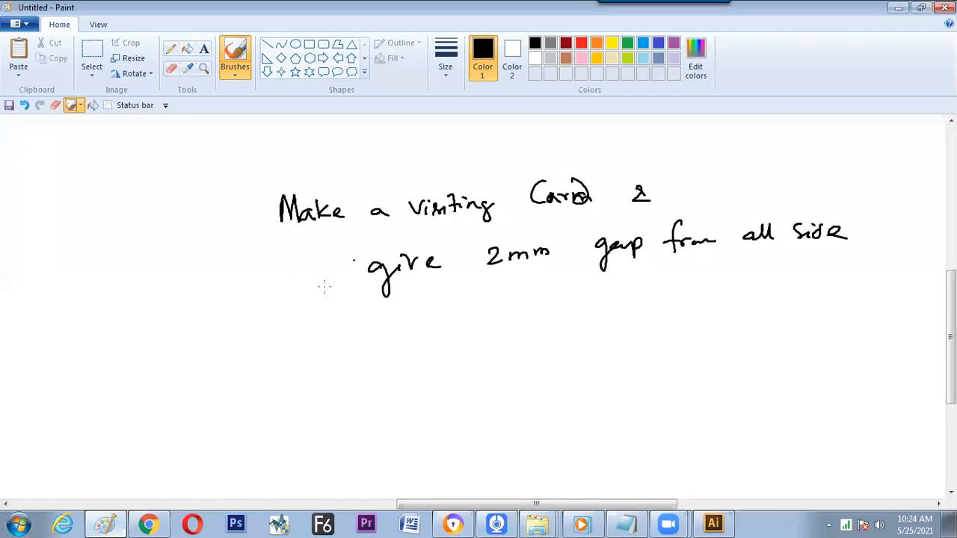
left_click_drag(240, 206, 258, 217)
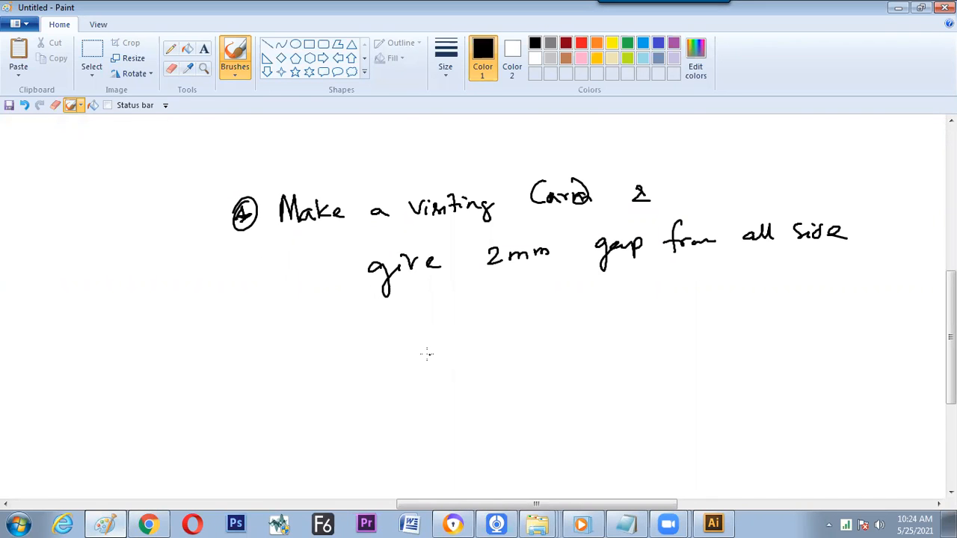
Switch back to Illustrator and create a new document in millimetres, 90 mm wide and 50 mm high
key("alt+Tab")
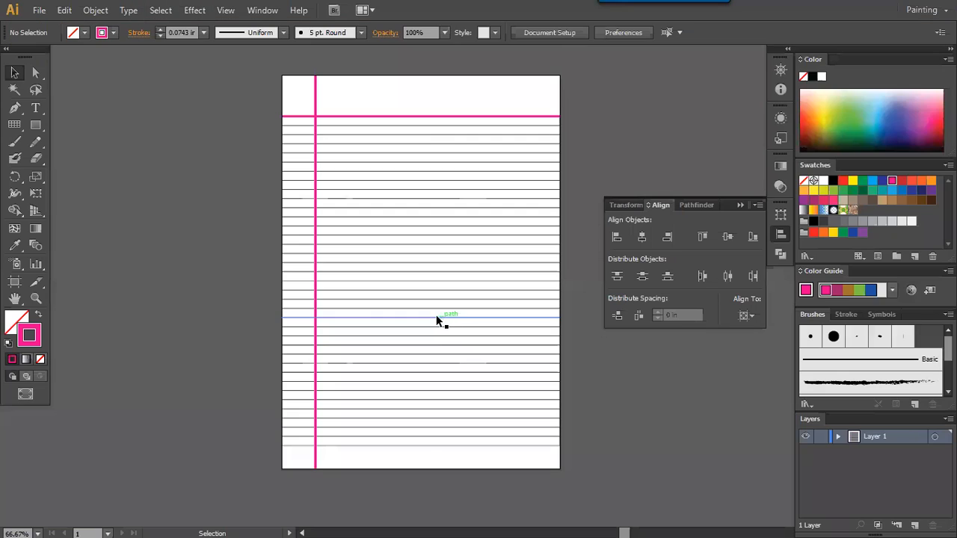
key("ctrl+n")
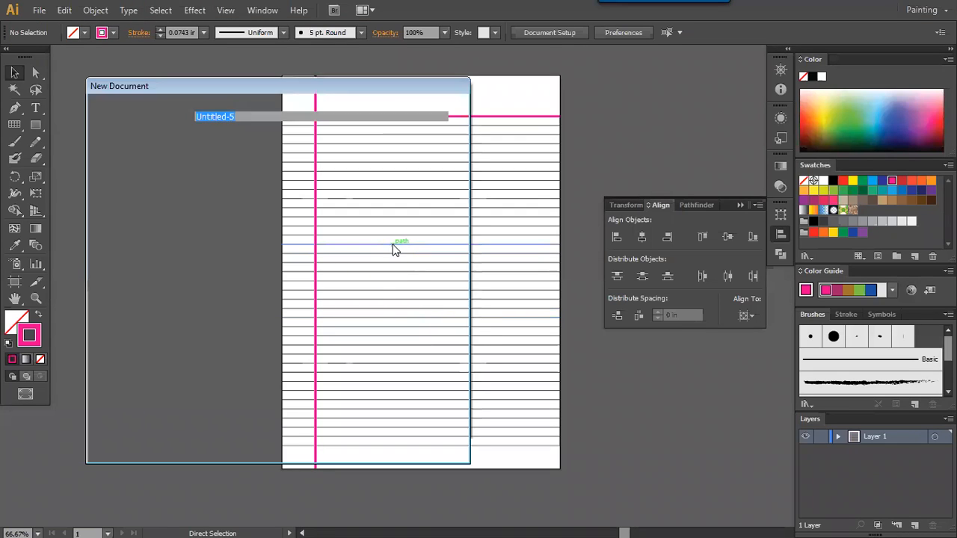
left_click(397, 227)
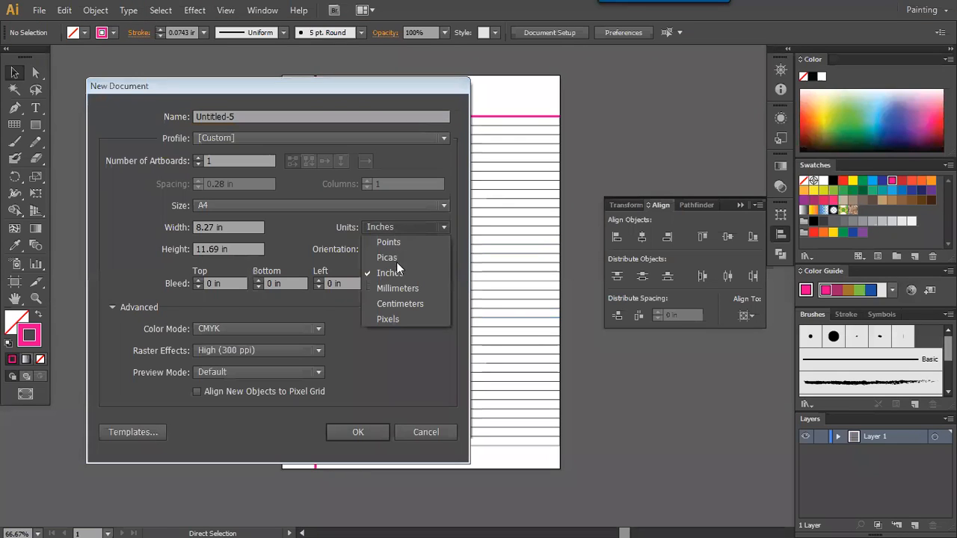
left_click(393, 290)
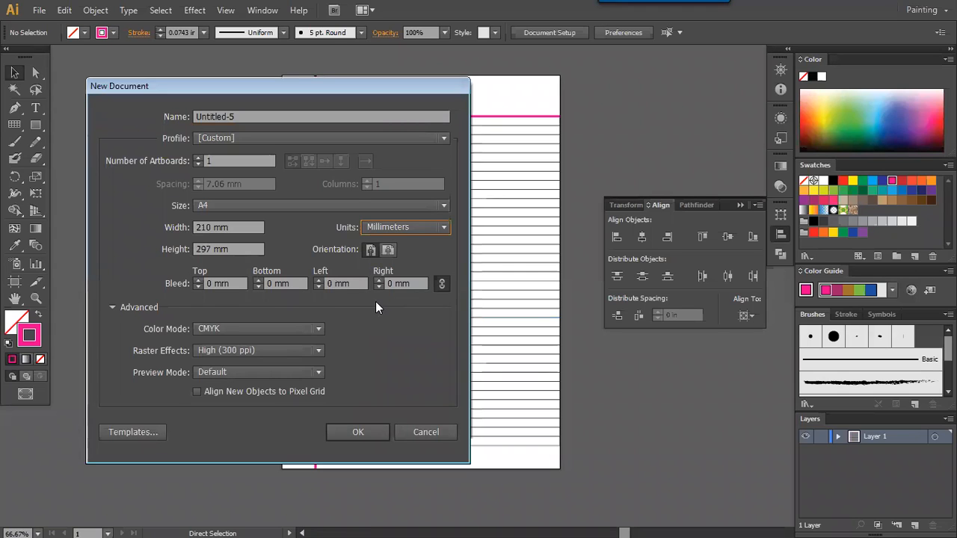
left_click(250, 227)
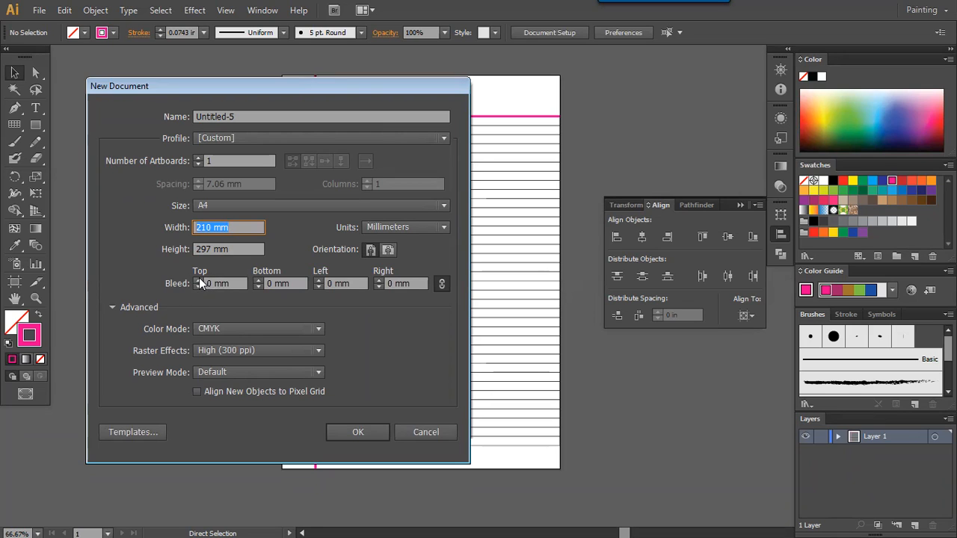
left_click_drag(236, 226, 142, 250)
type("90")
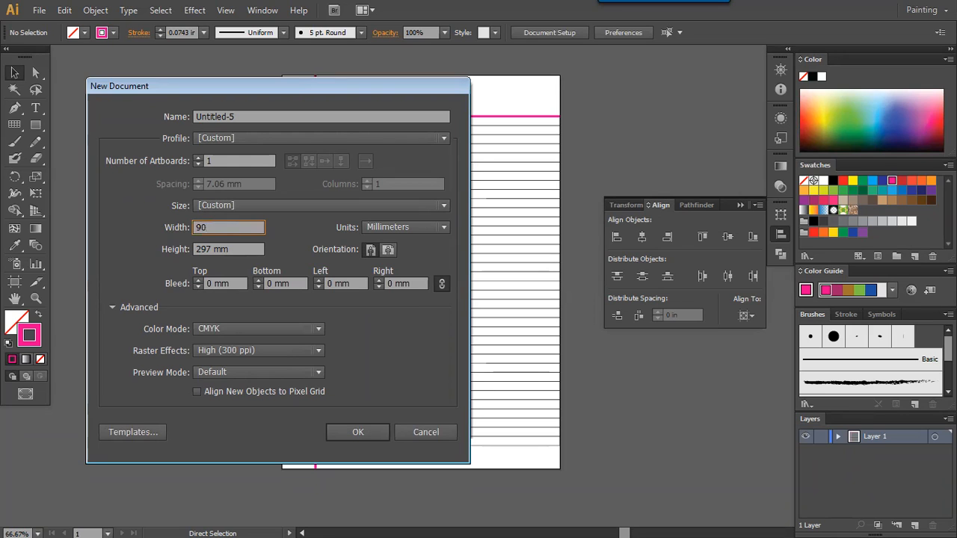
key("Tab")
type("50")
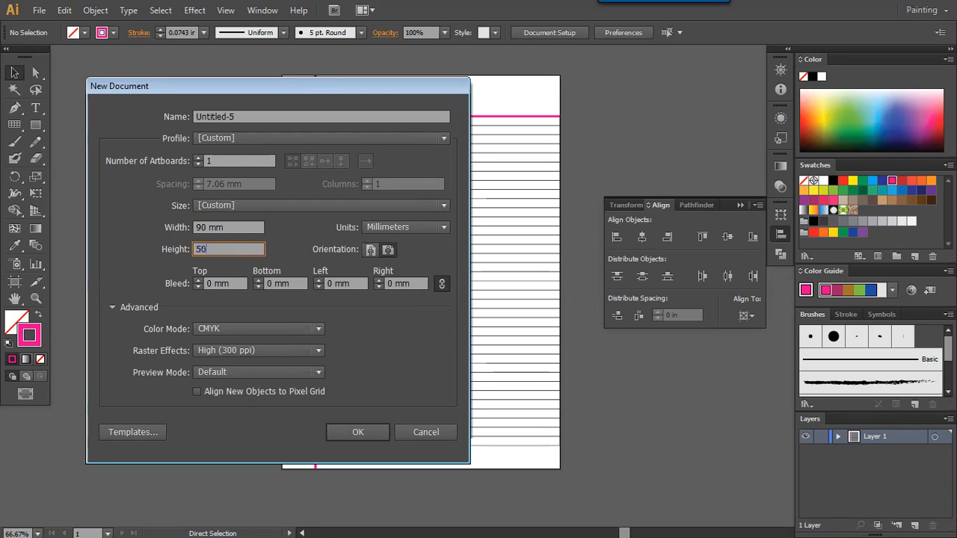
left_click(352, 424)
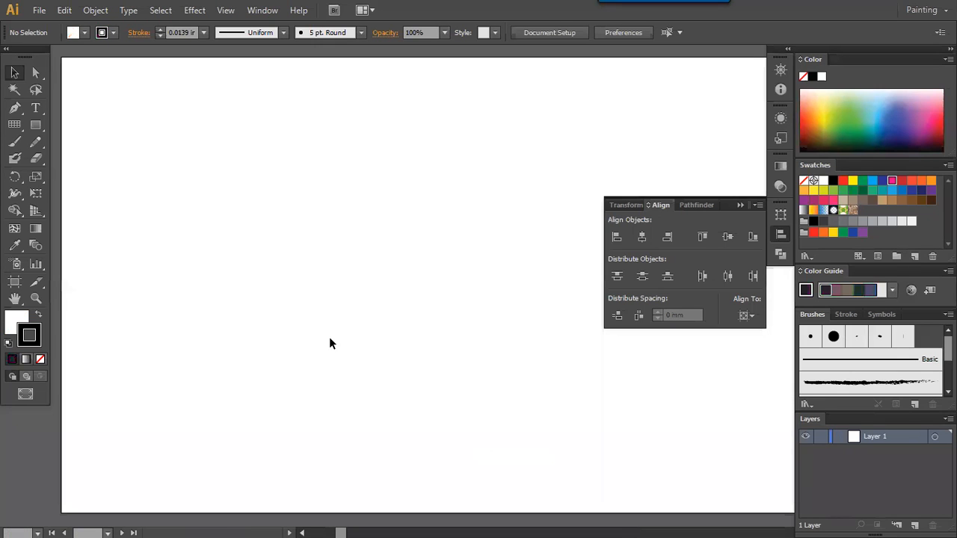
Draw a vertical line about 57 mm long across the card's left part, extending past its upper and lower edges
key("ctrl+minus")
left_click_drag(366, 324, 263, 300)
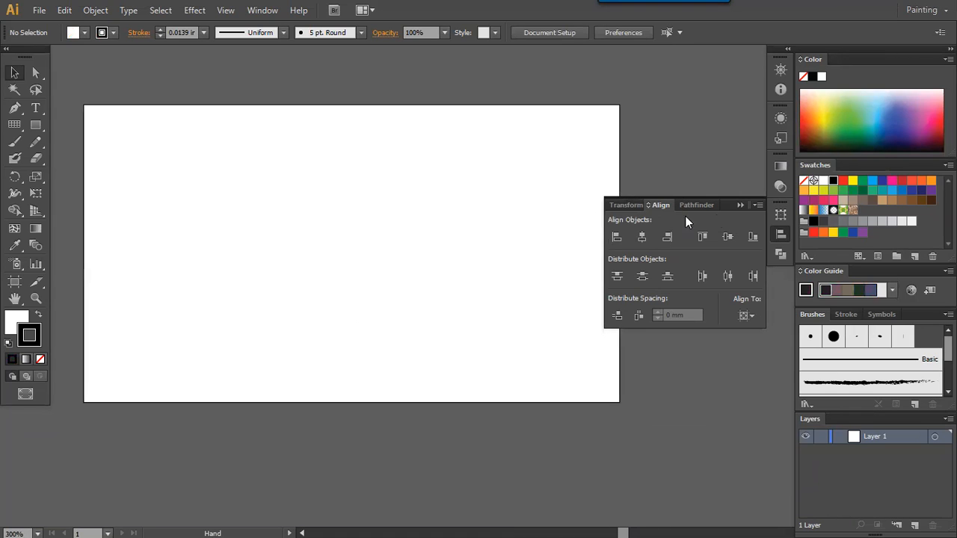
left_click(740, 205)
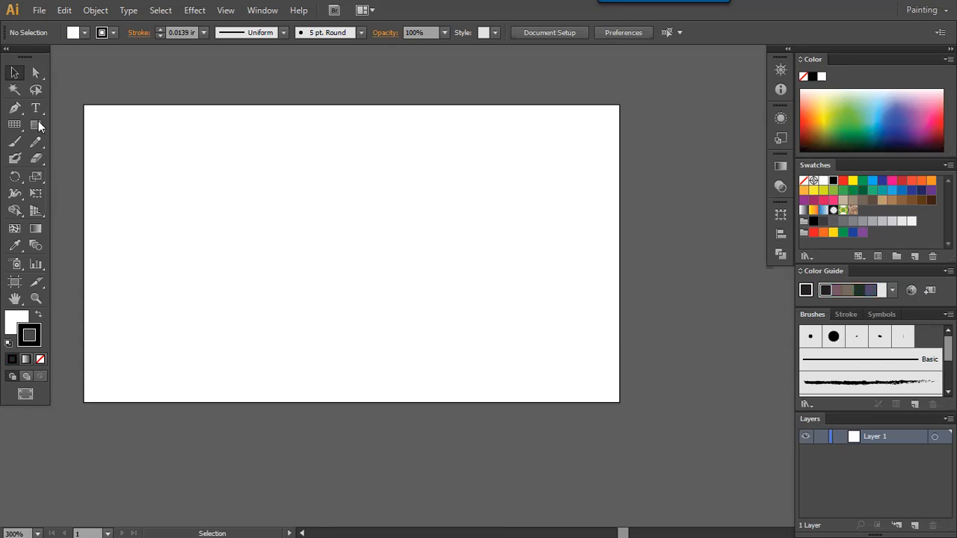
left_click_drag(14, 125, 63, 125)
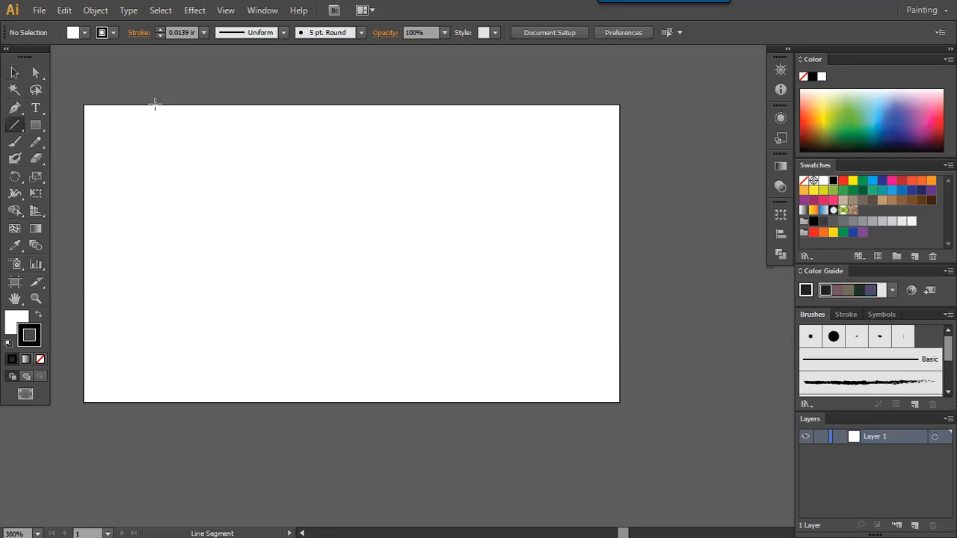
left_click_drag(161, 90, 161, 428)
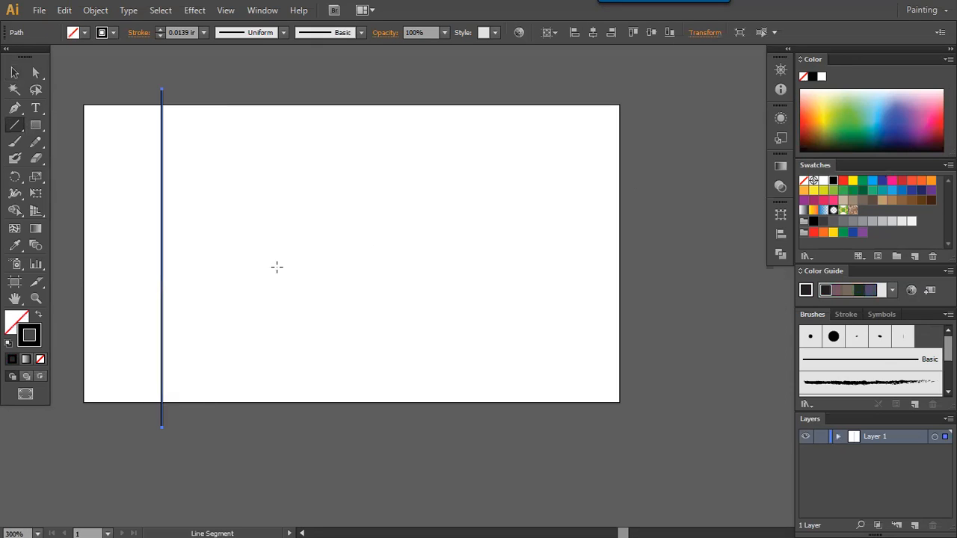
Set the vertical line's X position to 2 mm and deselect it
key("v")
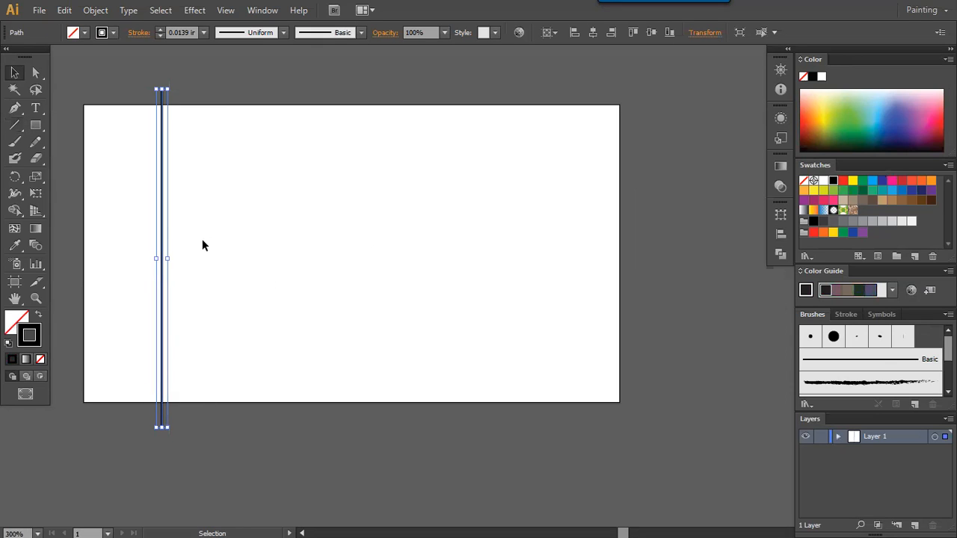
left_click(699, 32)
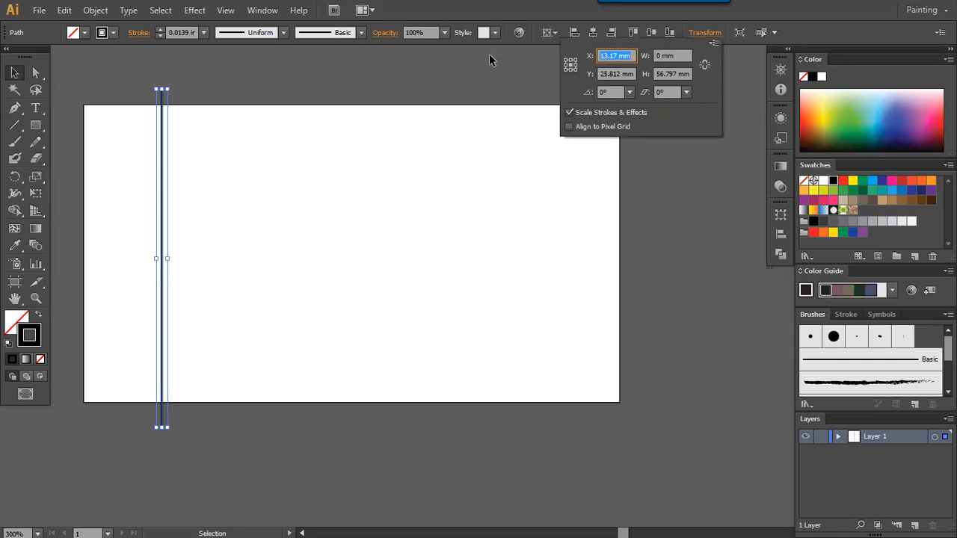
type("2")
key("Return")
left_click(328, 213)
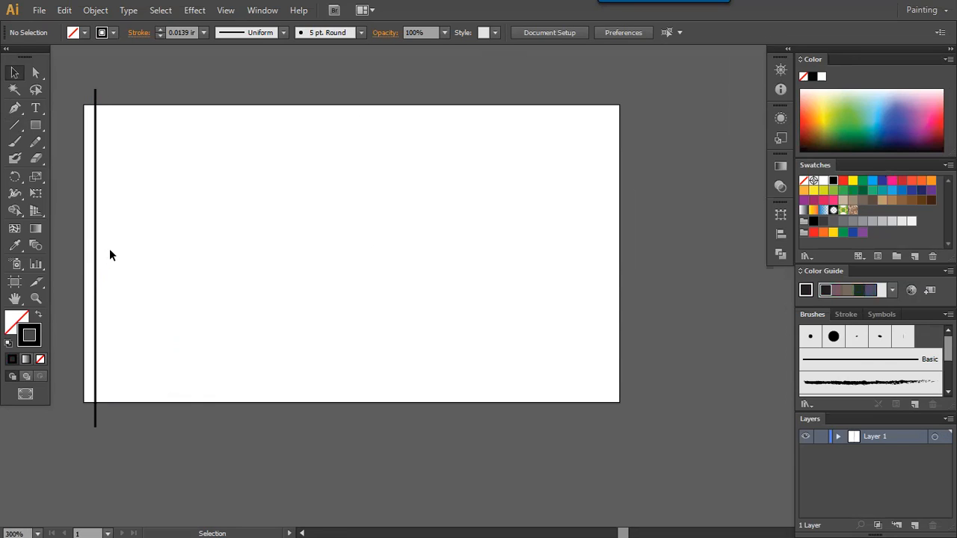
Duplicate the vertical line to about X 8.8 mm and look up the artboard's width in the artboard settings
left_click_drag(98, 255, 139, 261)
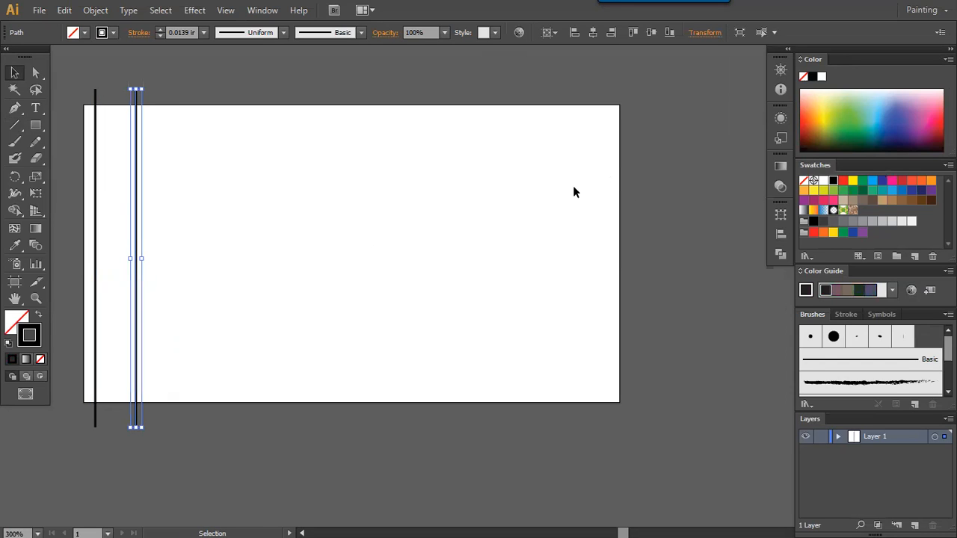
left_click(384, 263)
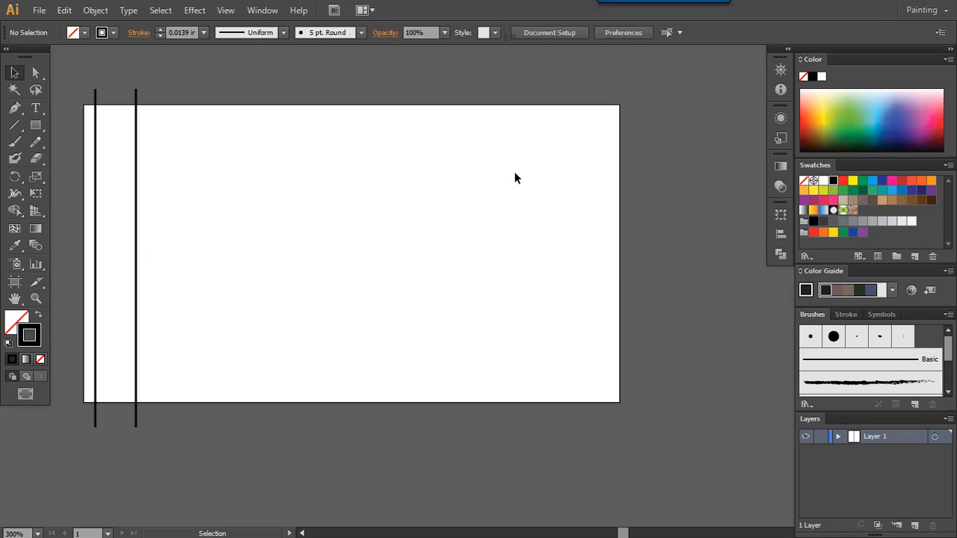
left_click(534, 33)
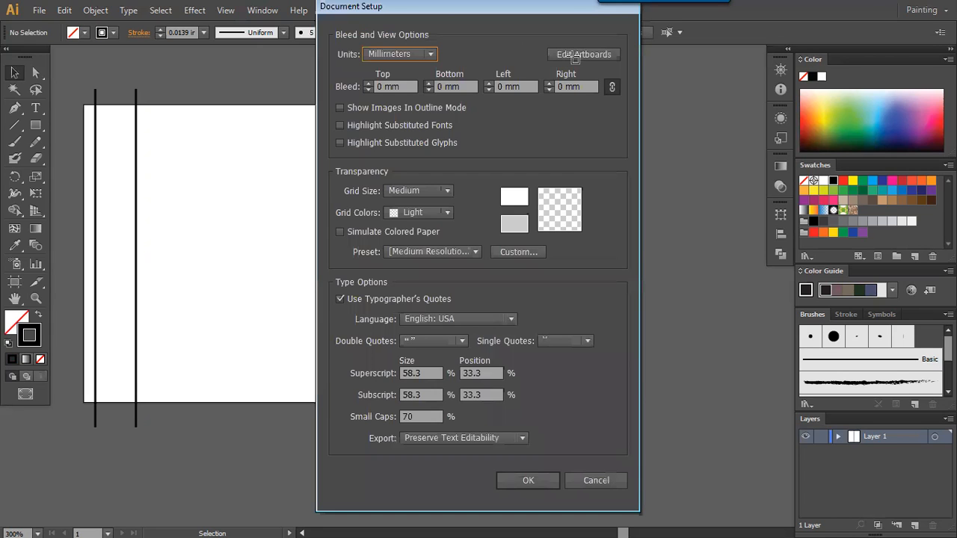
left_click(570, 58)
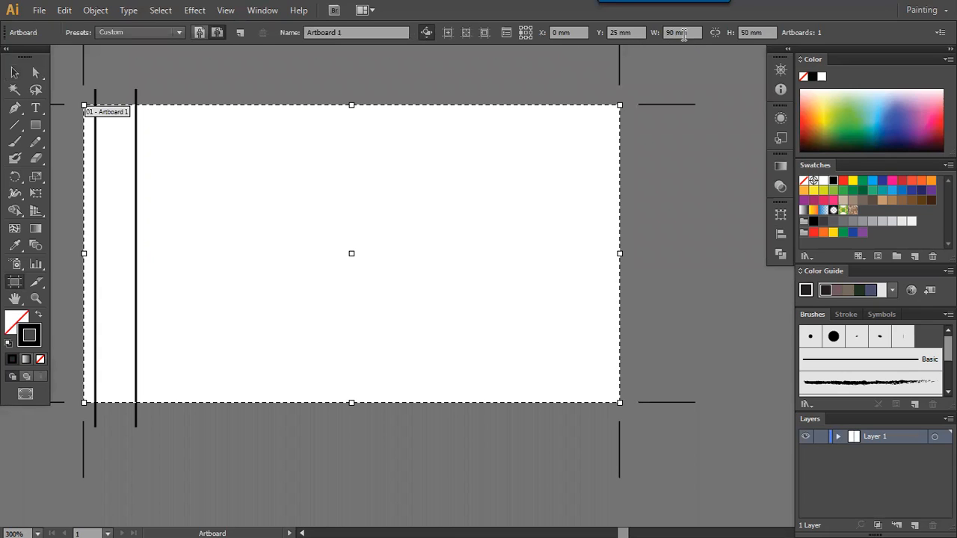
left_click(685, 33)
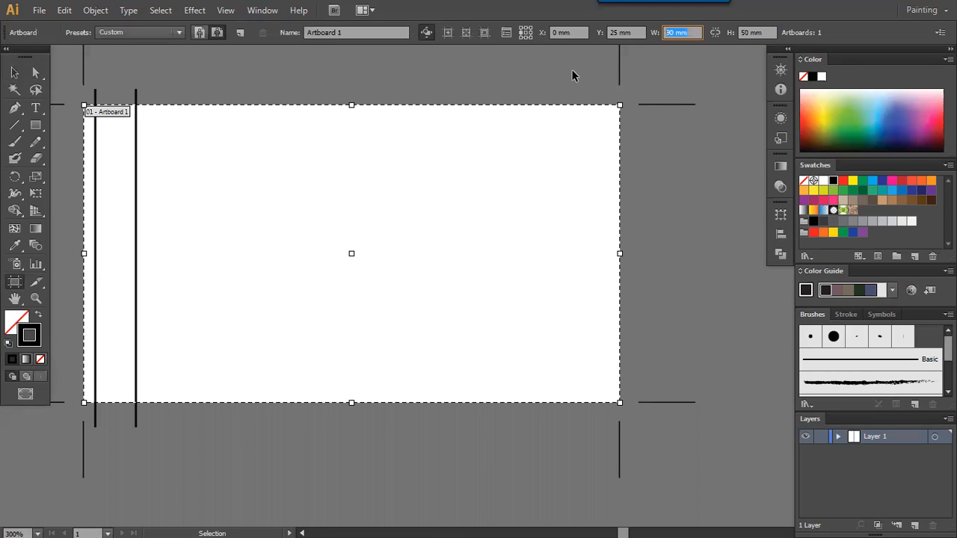
left_click(14, 73)
Set the duplicated vertical line's X position to the expression 90 mm-2 and deselect it
left_click(137, 91)
left_click(703, 33)
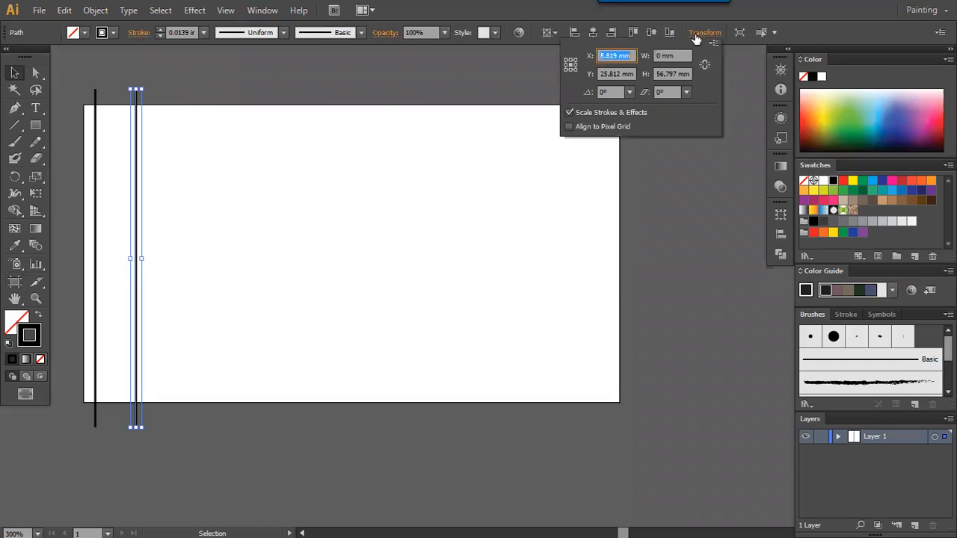
type("90 mm")
type("2")
key("Return")
left_click(648, 170)
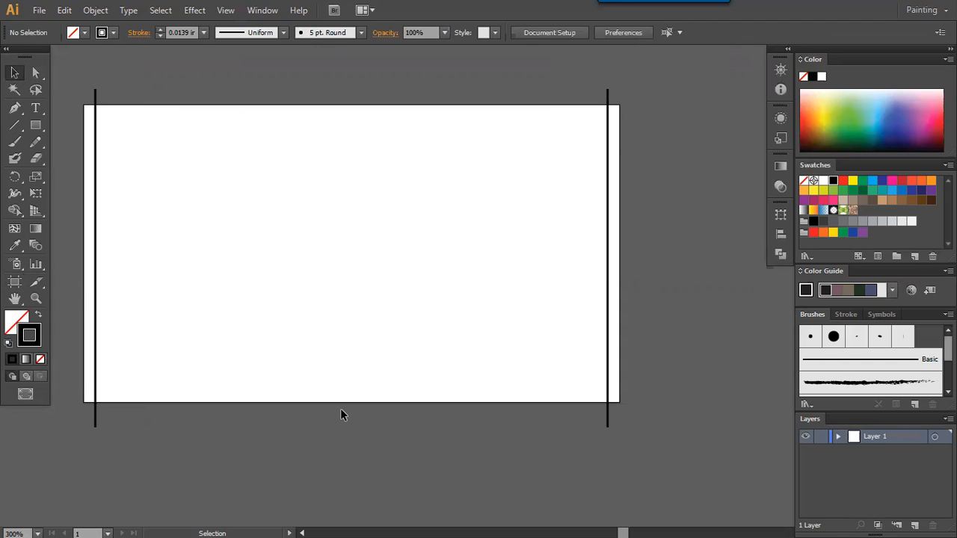
Switch to Paint and handwrite a star followed by "Input Box Recognise Math operation" below the existing notes
key("alt+Tab")
mouse_move(305, 361)
left_mouse_down()
mouse_move(308, 352)
mouse_move(299, 377)
left_mouse_up()
left_click(327, 367)
left_click_drag(391, 341, 393, 355)
left_click_drag(401, 350, 411, 340)
mouse_move(418, 338)
left_mouse_down()
mouse_move(421, 354)
mouse_move(428, 346)
left_mouse_up()
left_click_drag(430, 338, 448, 345)
mouse_move(479, 326)
left_mouse_down()
mouse_move(480, 340)
mouse_move(503, 333)
left_mouse_up()
left_click_drag(506, 323, 510, 340)
mouse_move(559, 306)
left_mouse_down()
mouse_move(561, 335)
mouse_move(577, 329)
left_mouse_up()
left_click_drag(573, 323, 598, 329)
mouse_move(600, 318)
left_mouse_down()
mouse_move(611, 326)
mouse_move(615, 313)
mouse_move(615, 338)
mouse_move(631, 317)
left_mouse_up()
mouse_move(637, 308)
left_mouse_down()
mouse_move(646, 321)
mouse_move(706, 295)
mouse_move(733, 306)
mouse_move(751, 295)
mouse_move(764, 304)
left_mouse_up()
mouse_move(790, 291)
left_mouse_down()
mouse_move(848, 284)
mouse_move(875, 298)
left_mouse_up()
Handwrite the plus, minus, divide and multiply signs below the note about math operations
left_click_drag(496, 368, 495, 385)
mouse_move(484, 380)
left_mouse_down()
mouse_move(554, 363)
mouse_move(664, 362)
mouse_move(648, 372)
left_mouse_up()
left_click(617, 361)
left_click(618, 373)
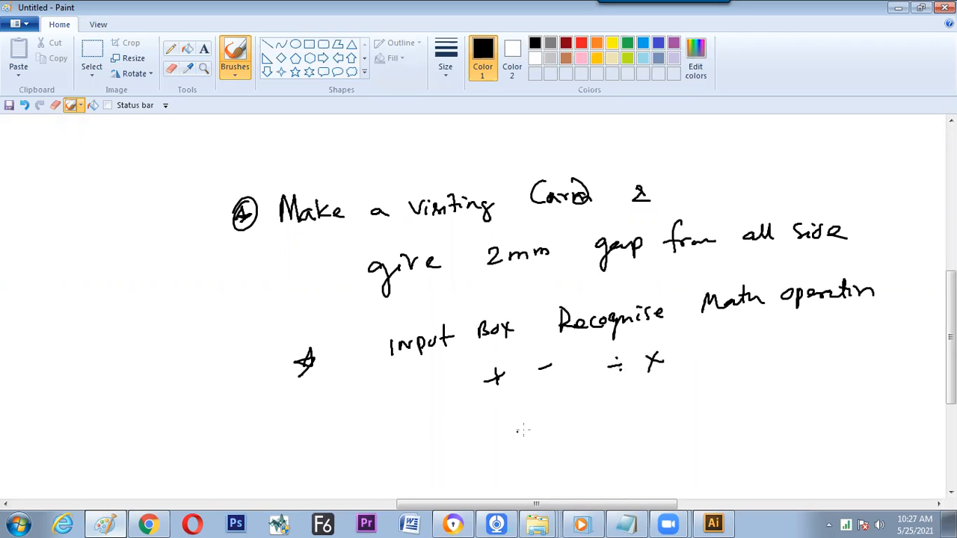
Switch back to Illustrator and draw a horizontal line about 102 mm long across the upper part of the card
key("alt+Tab")
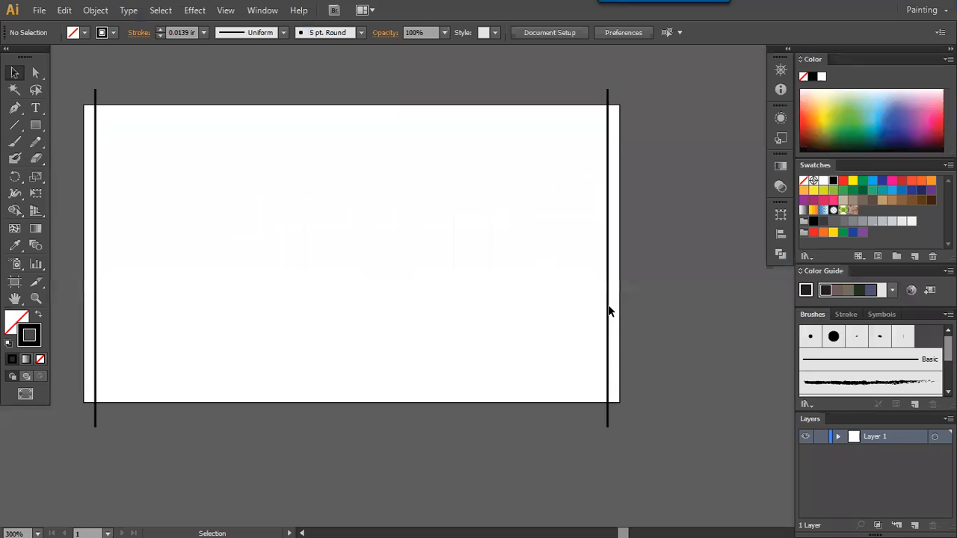
left_click(16, 126)
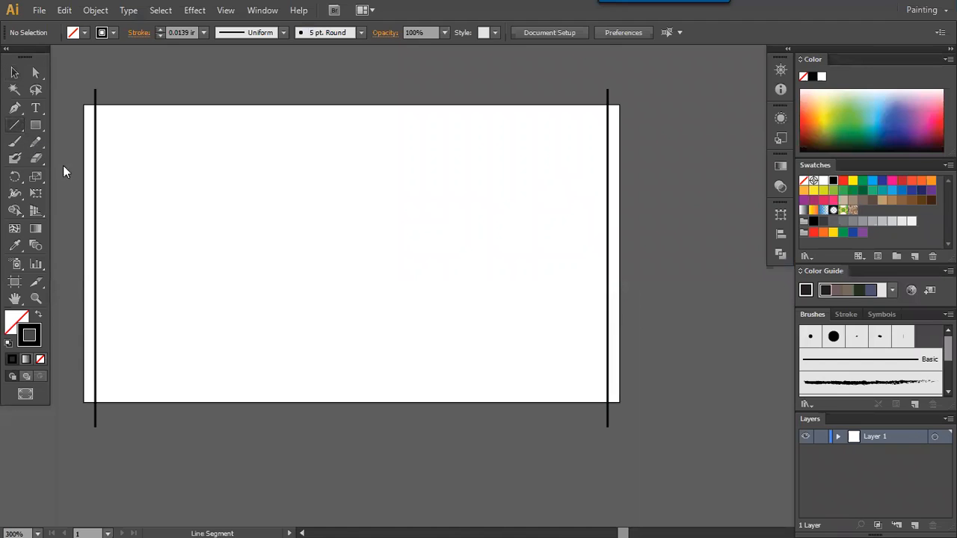
left_click_drag(72, 176, 351, 176)
left_click_drag(649, 189, 680, 176)
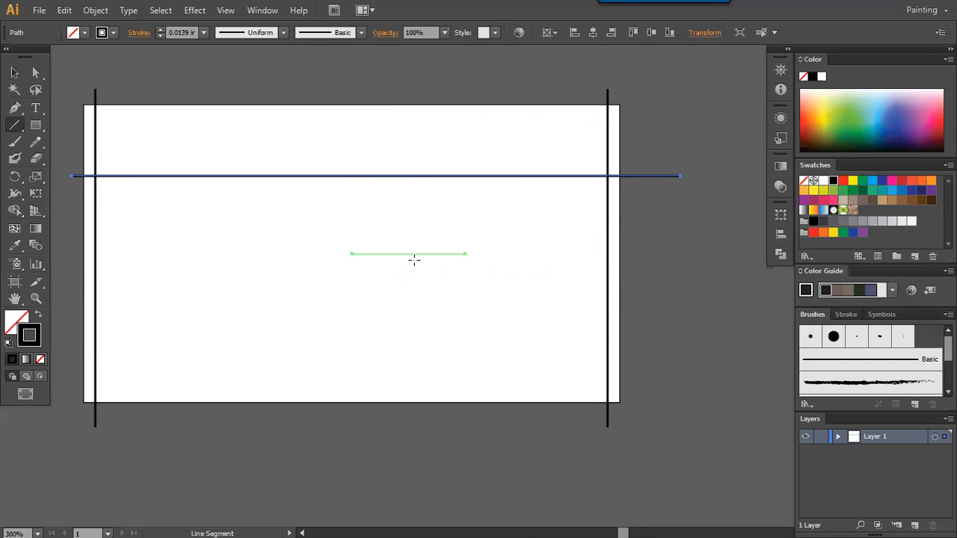
left_click_drag(376, 283, 400, 301)
Set the horizontal line's Y position to 2 mm and deselect it
key("v")
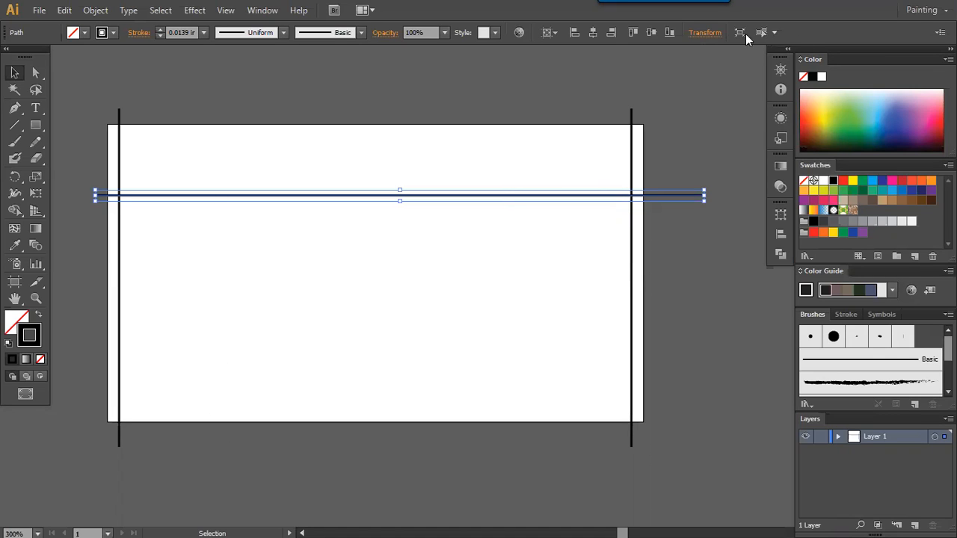
left_click(709, 38)
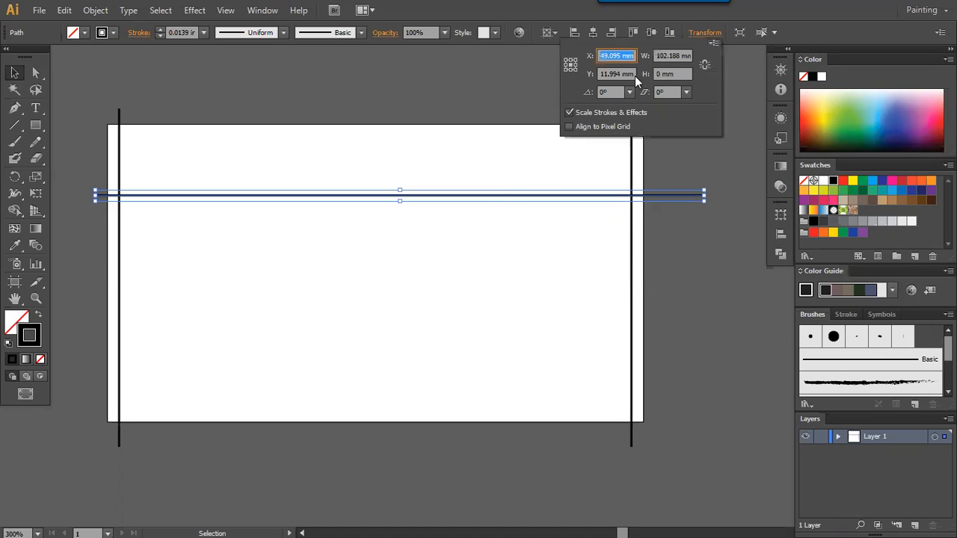
key("Tab")
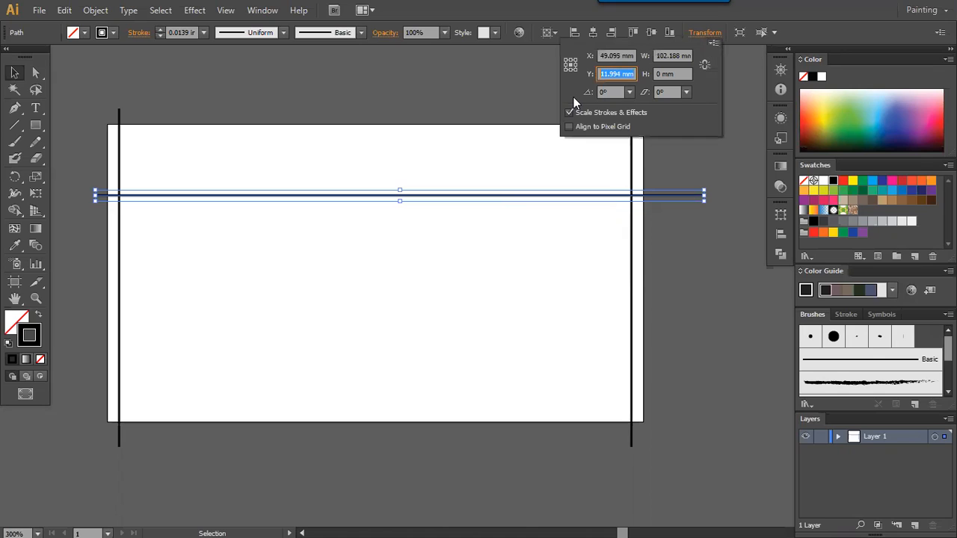
type("2")
key("Return")
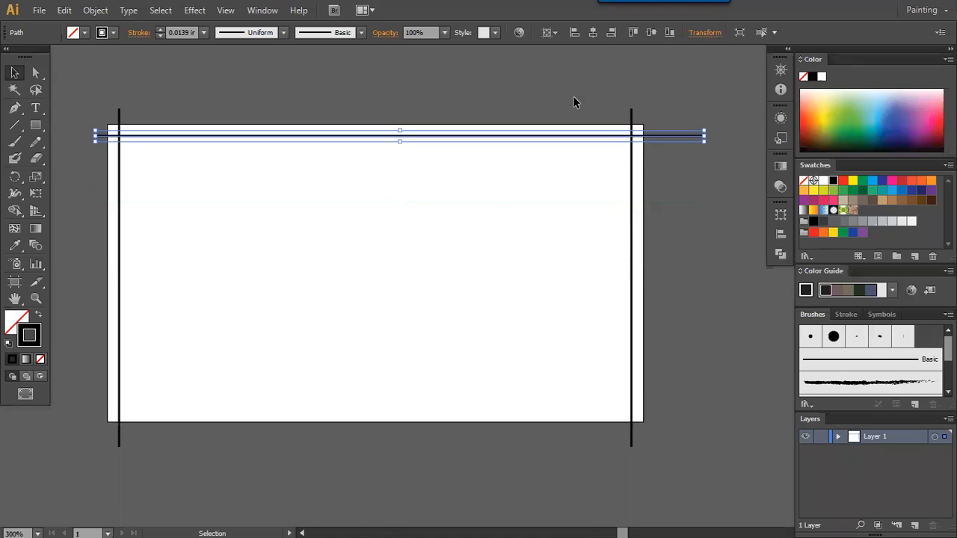
left_click(288, 127)
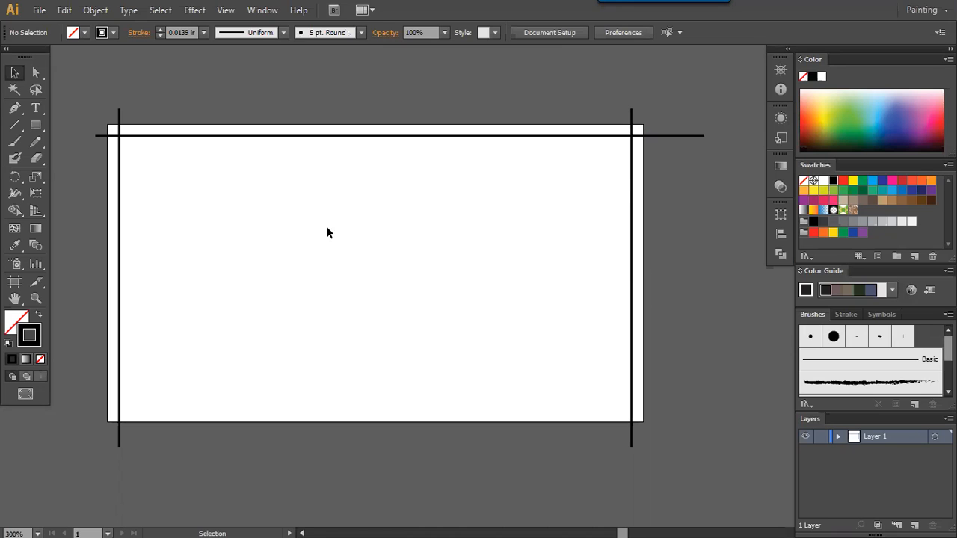
Look up the artboard's height in the artboard settings and return to the Selection tool
left_click(550, 32)
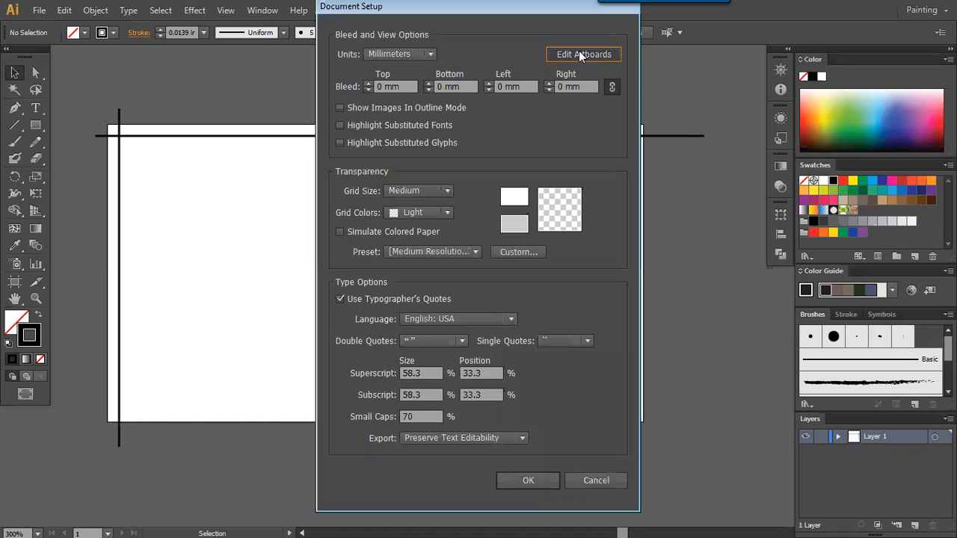
left_click(591, 49)
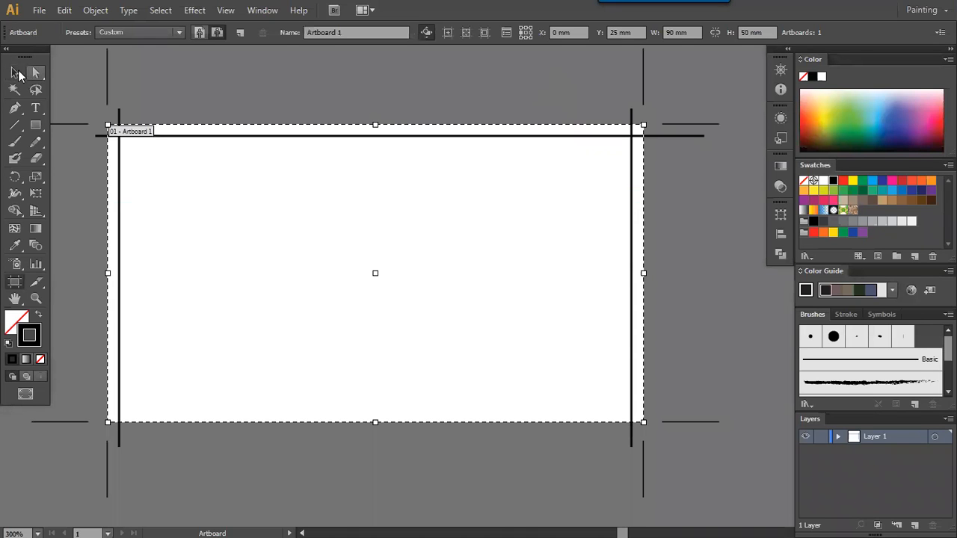
key("Escape")
left_click(555, 33)
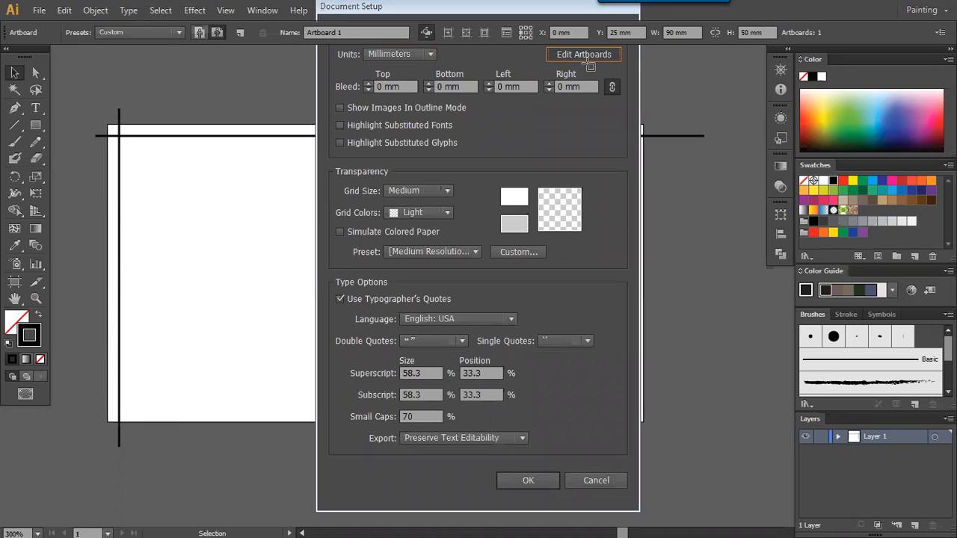
left_click(588, 57)
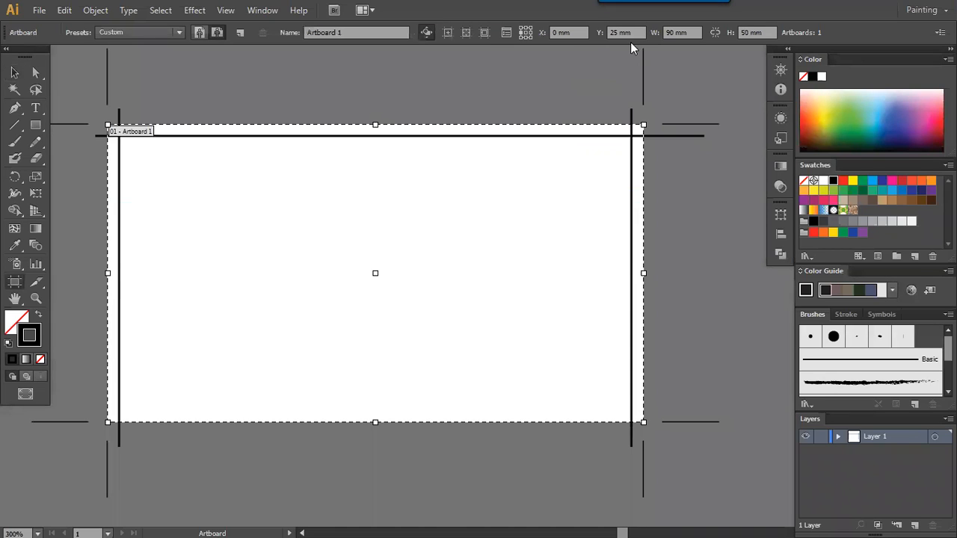
left_click(764, 33)
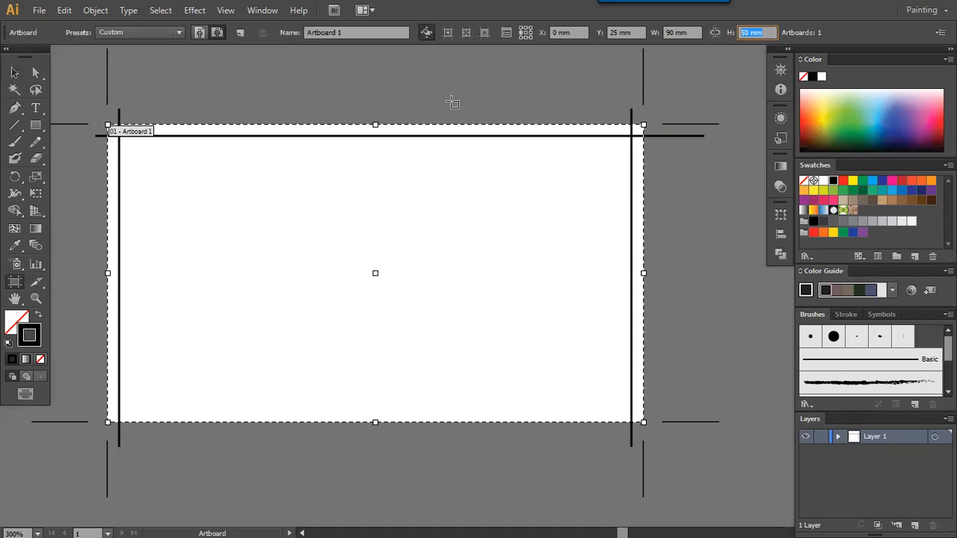
left_click(15, 75)
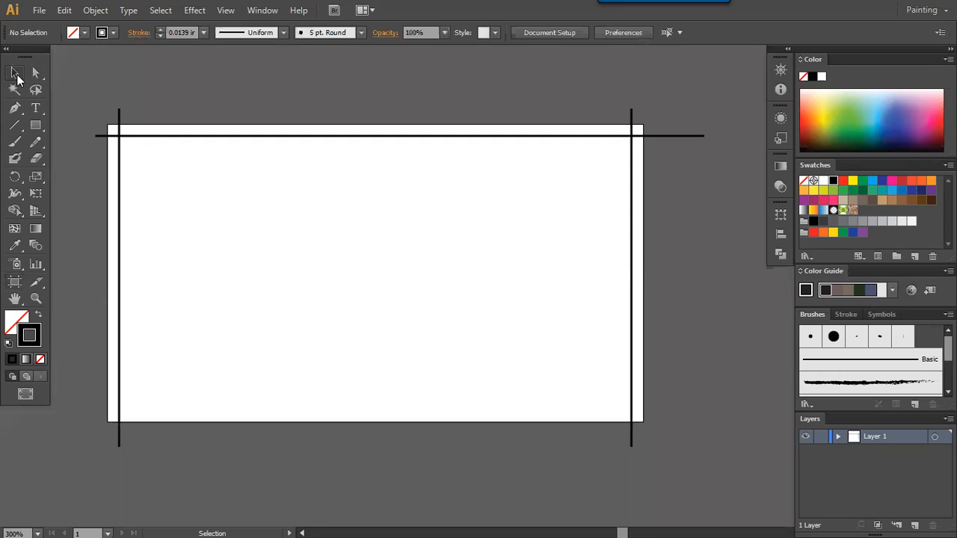
Duplicate the upper horizontal line and set the copy's Y position to the expression 50 mm-2
left_click(98, 136)
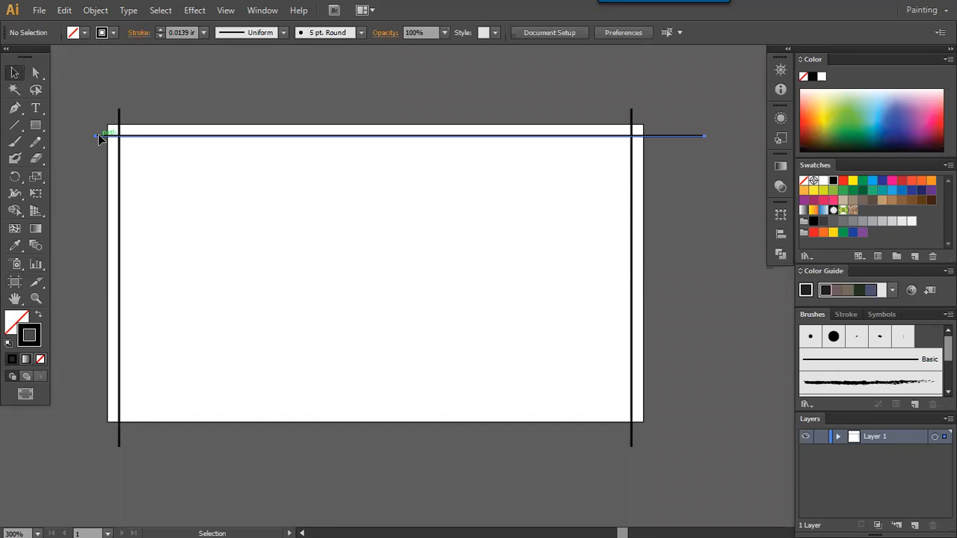
left_click(95, 136)
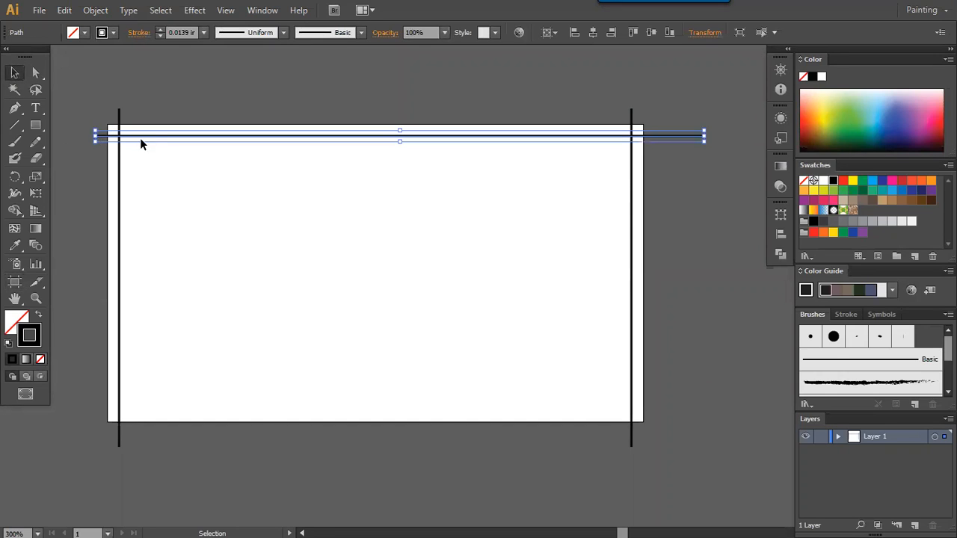
left_click_drag(152, 138, 145, 183)
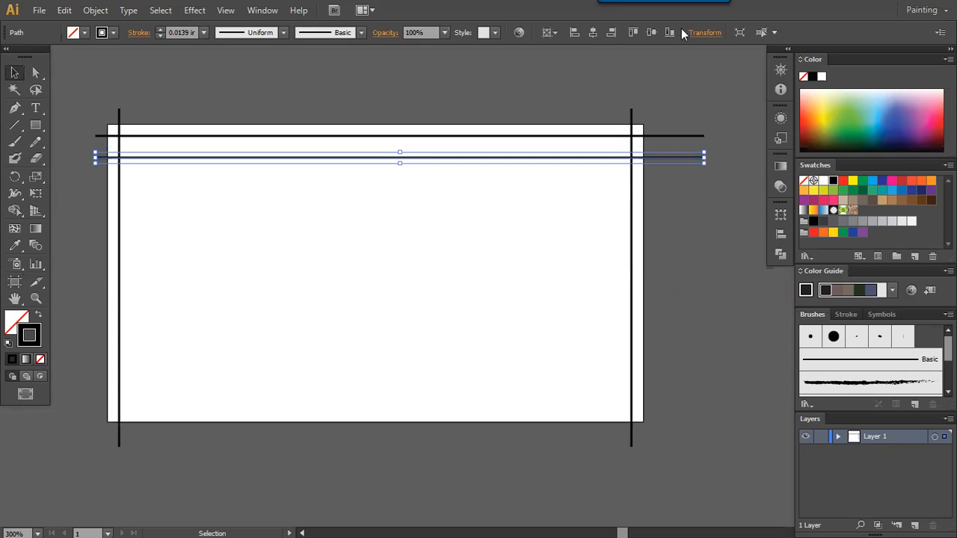
left_click(703, 34)
key("Tab")
type("50 mm")
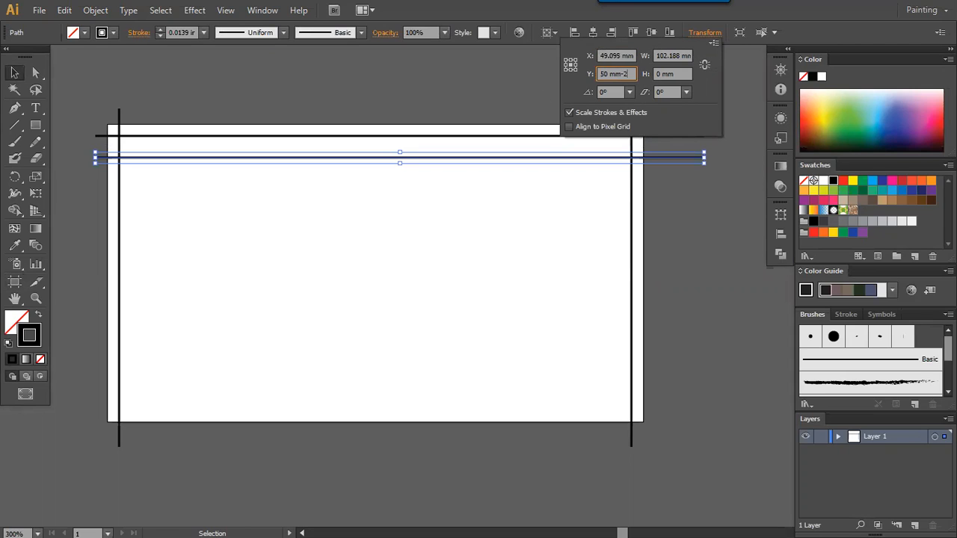
key("Return")
left_click(269, 442)
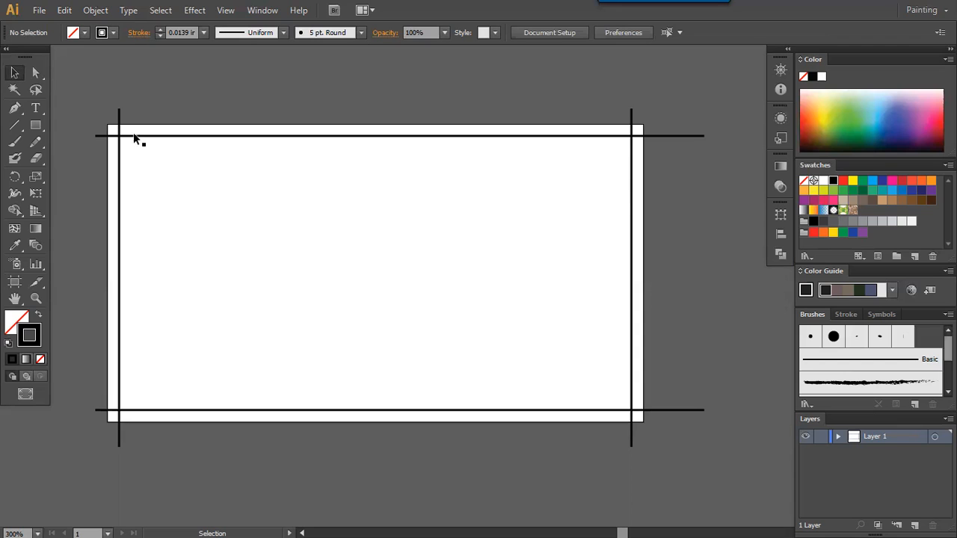
Convert the two vertical and two horizontal margin lines on the card into guides
left_click_drag(90, 95, 670, 441)
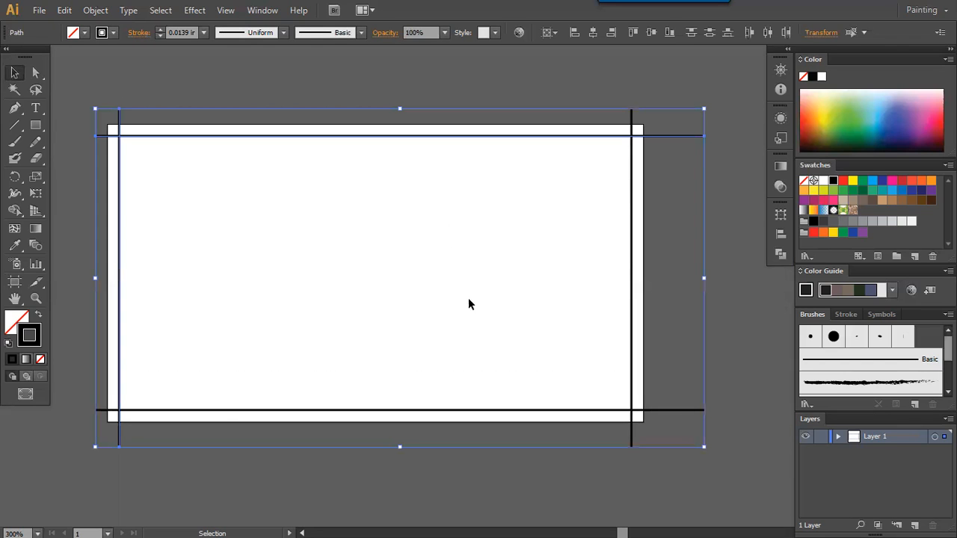
right_click(357, 143)
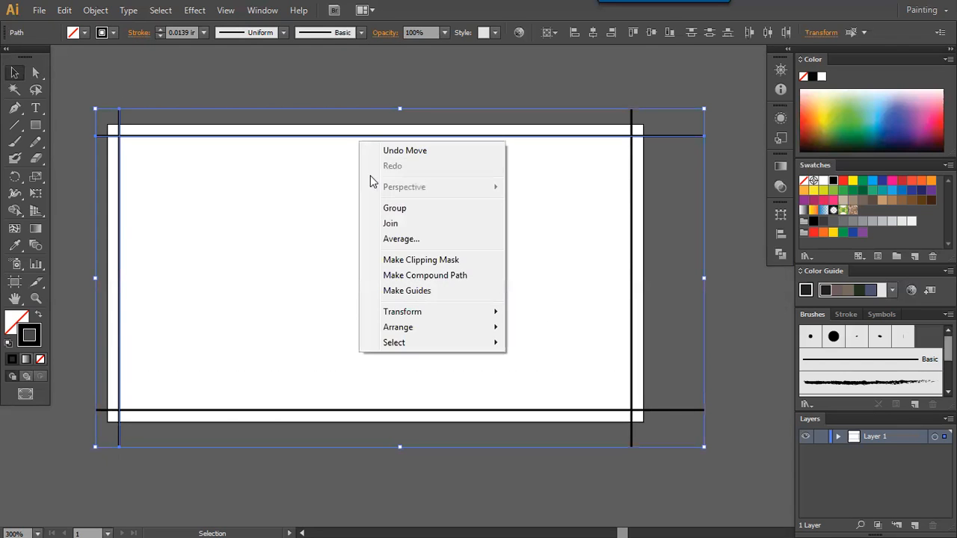
left_click(403, 289)
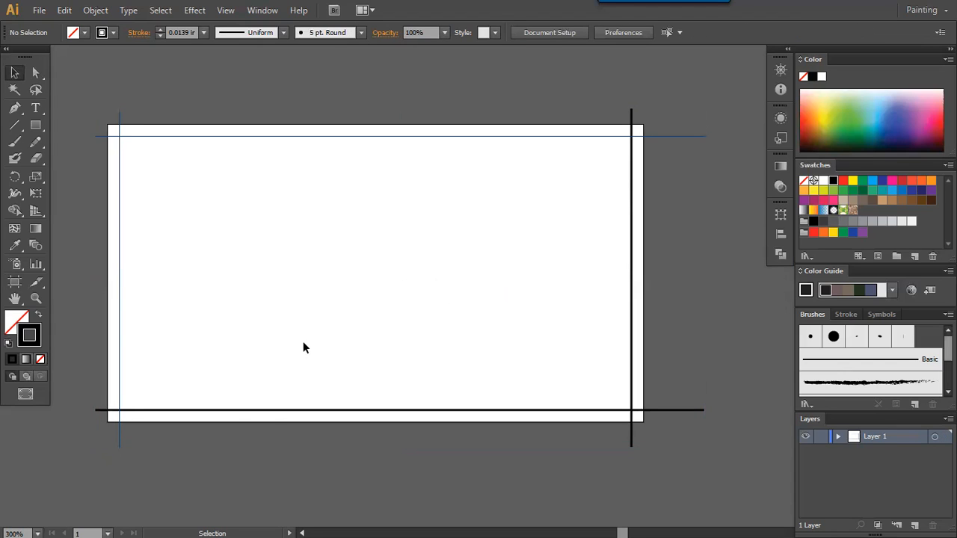
key("ctrl+a")
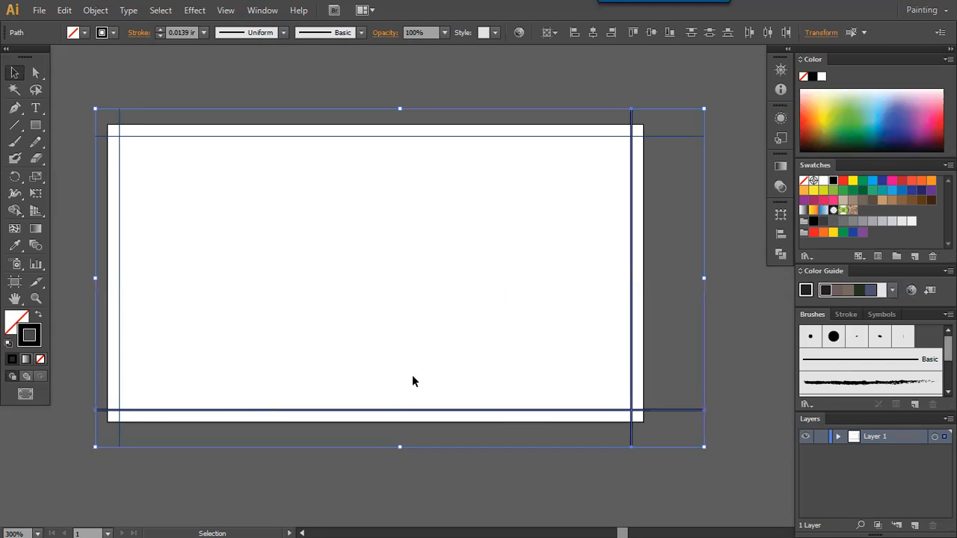
right_click(406, 391)
left_click(439, 329)
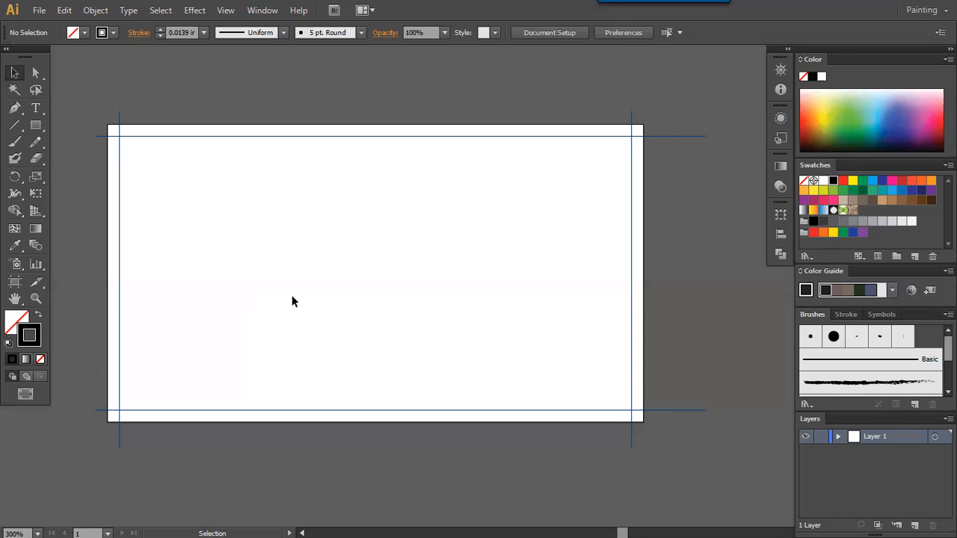
Switch to Paint and handwrite another note in the blank area below the math operation symbols
key("alt+Tab")
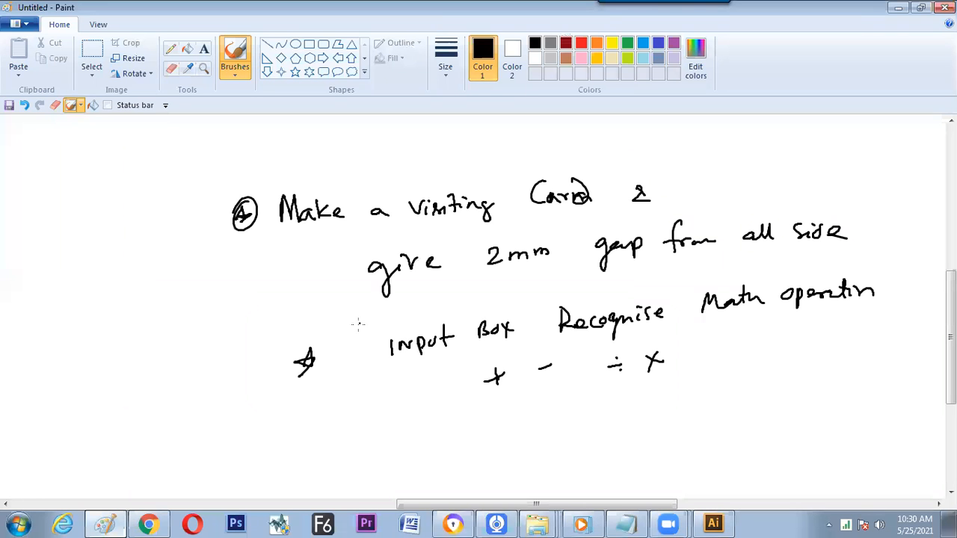
scroll(314, 305, "down", 3)
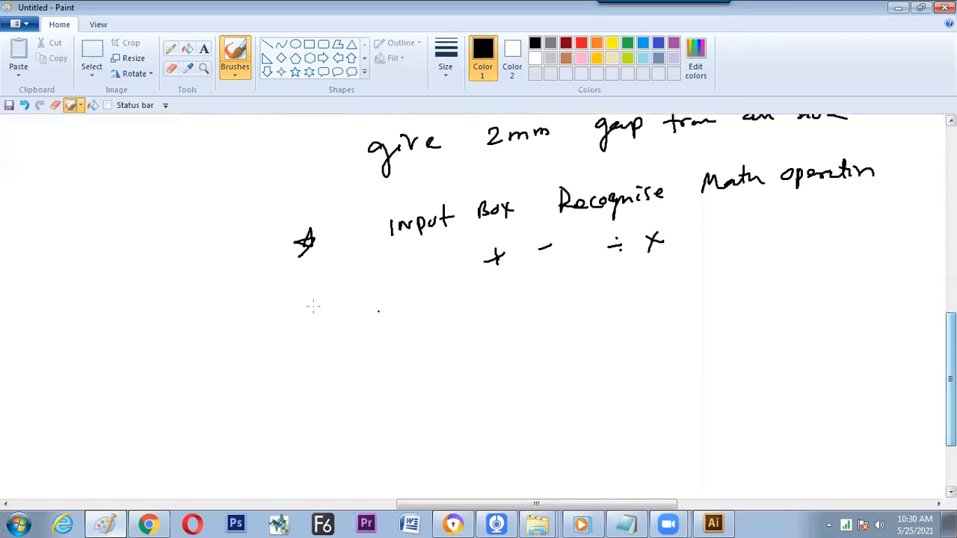
mouse_move(270, 349)
left_mouse_down()
mouse_move(322, 337)
mouse_move(321, 323)
mouse_move(338, 340)
mouse_move(364, 328)
mouse_move(371, 350)
left_mouse_up()
mouse_move(427, 310)
left_mouse_down()
mouse_move(429, 330)
mouse_move(504, 304)
mouse_move(534, 317)
left_mouse_up()
mouse_move(614, 299)
left_mouse_down()
mouse_move(633, 322)
mouse_move(650, 312)
mouse_move(672, 320)
mouse_move(688, 302)
mouse_move(751, 309)
mouse_move(762, 297)
mouse_move(863, 302)
mouse_move(871, 297)
mouse_move(863, 291)
mouse_move(877, 296)
mouse_move(872, 309)
mouse_move(905, 302)
left_mouse_up()
mouse_move(181, 340)
left_mouse_down()
mouse_move(204, 338)
mouse_move(234, 353)
left_mouse_up()
left_click_drag(232, 349, 255, 351)
Switch back to Illustrator and create a new 90 × 50 mm document in CMYK colour mode
key("alt+Tab")
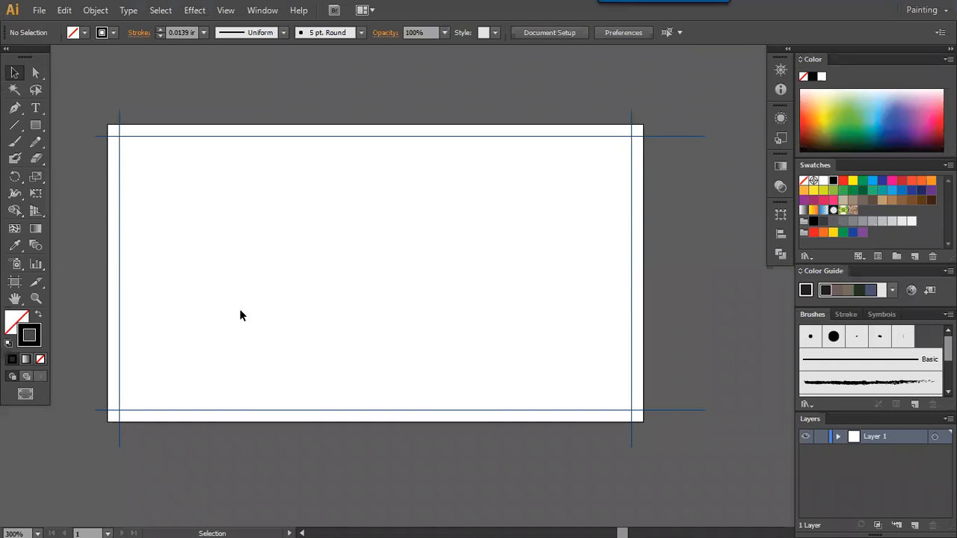
key("ctrl+n")
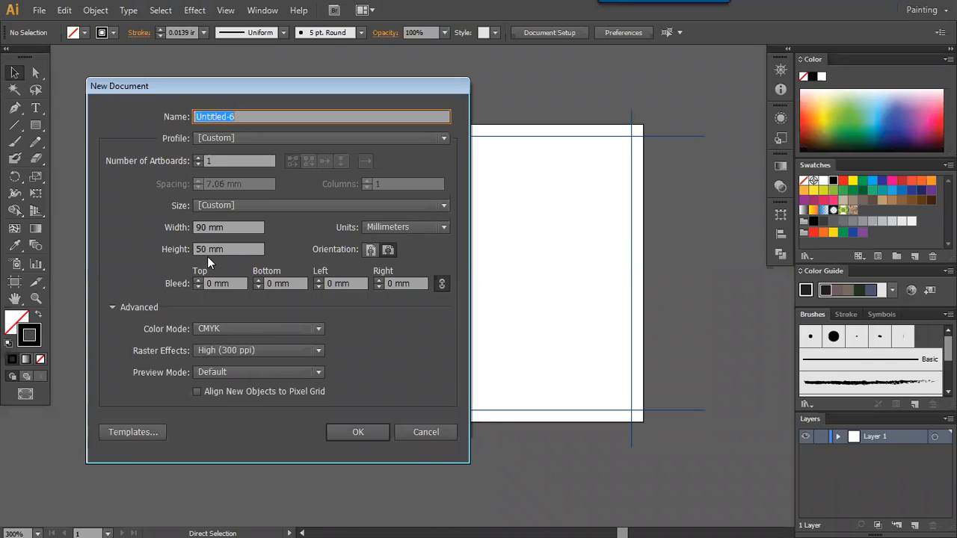
key("Return")
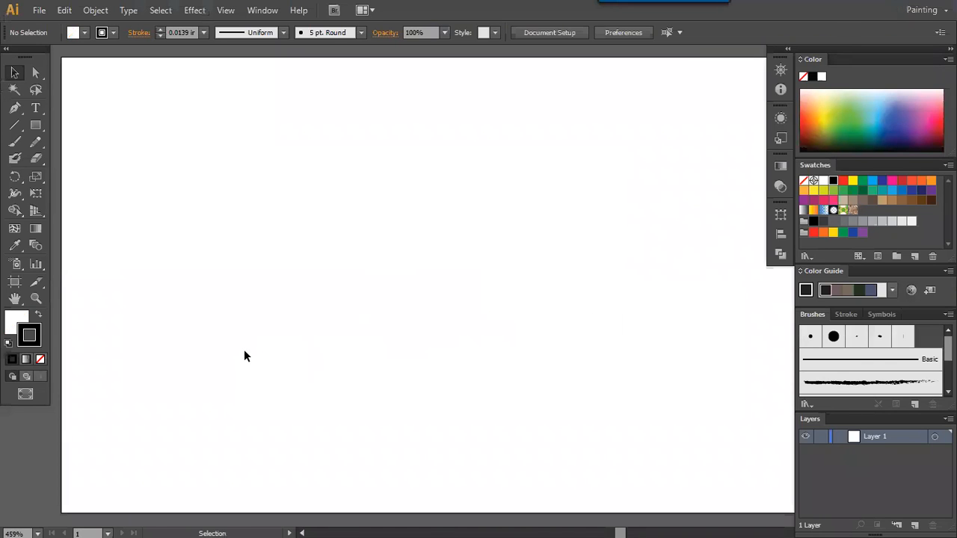
key("ctrl+minus")
left_click_drag(289, 327, 253, 330)
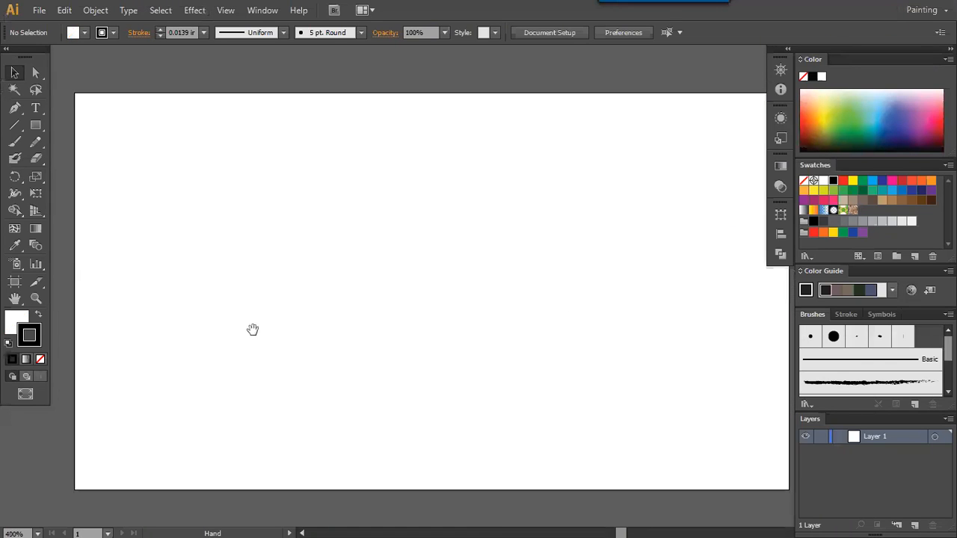
key("ctrl+minus")
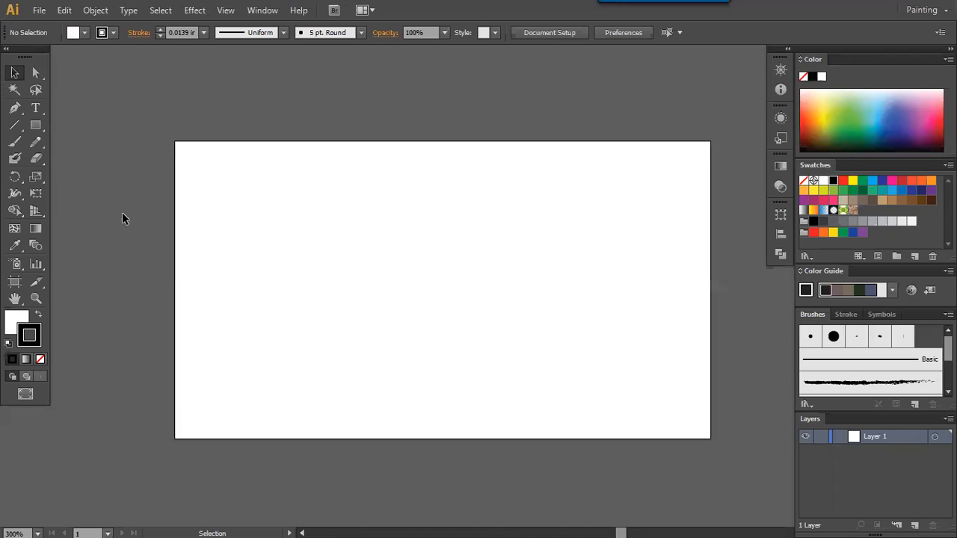
Draw a square about 7.2 mm wide in the upper-left part of the artboard with the Rectangle tool and check its dimensions
left_click_drag(39, 127, 66, 124)
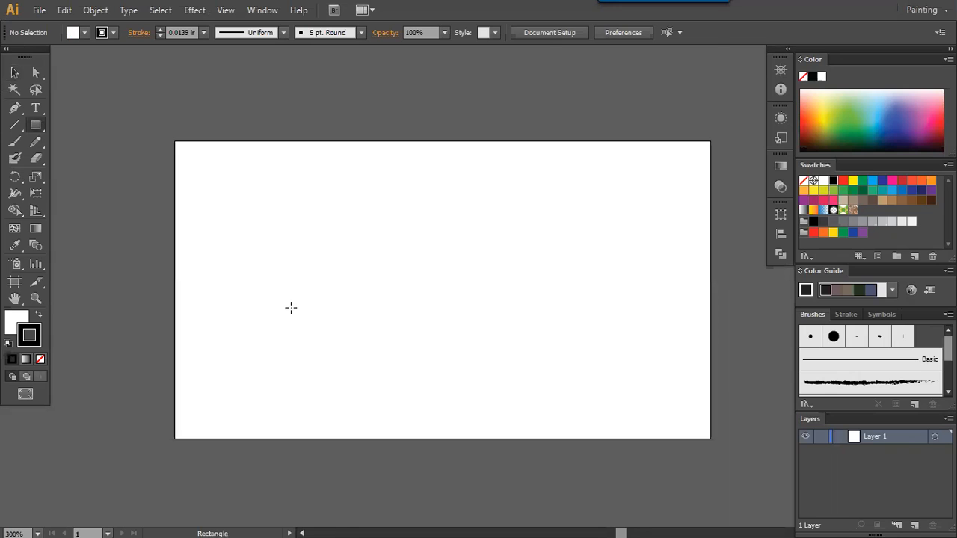
left_click_drag(277, 222, 320, 264)
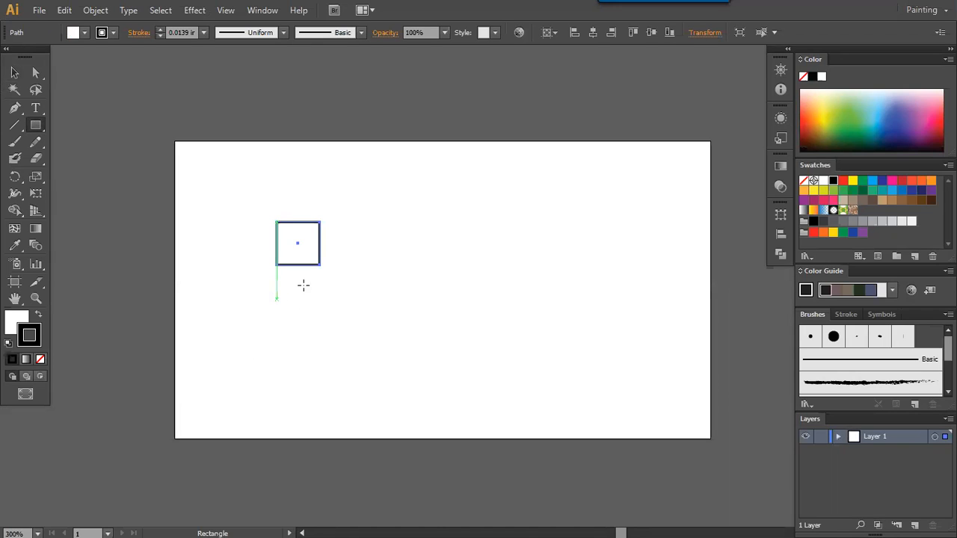
left_click(709, 33)
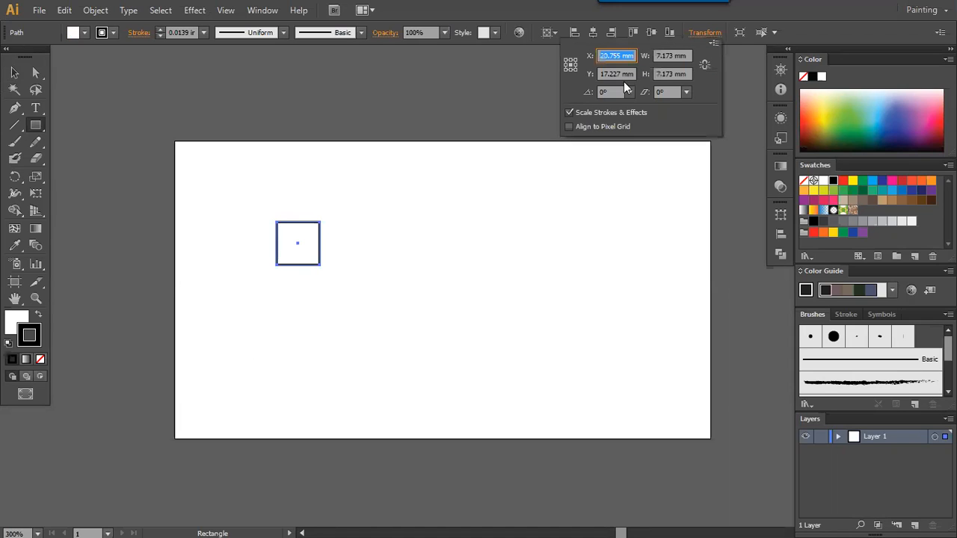
left_click(686, 56)
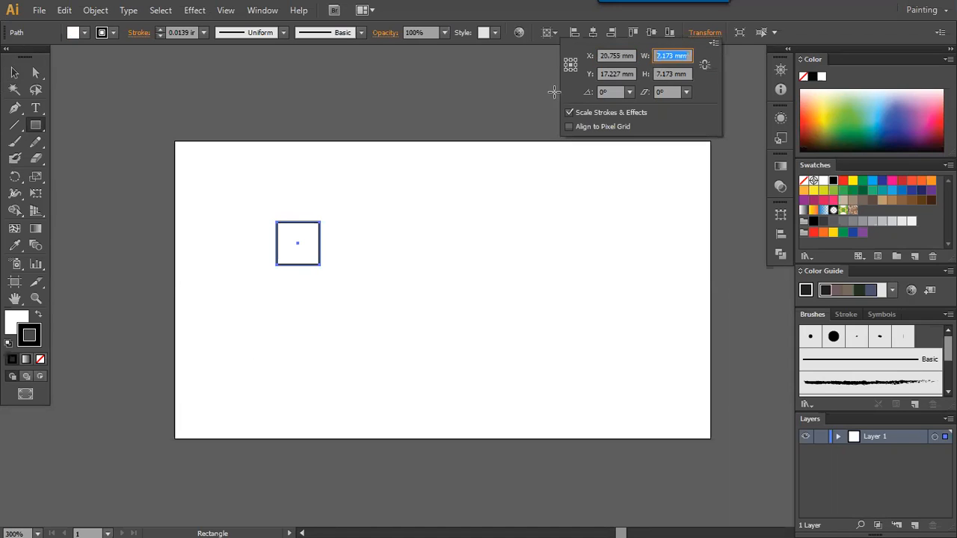
left_click(534, 125)
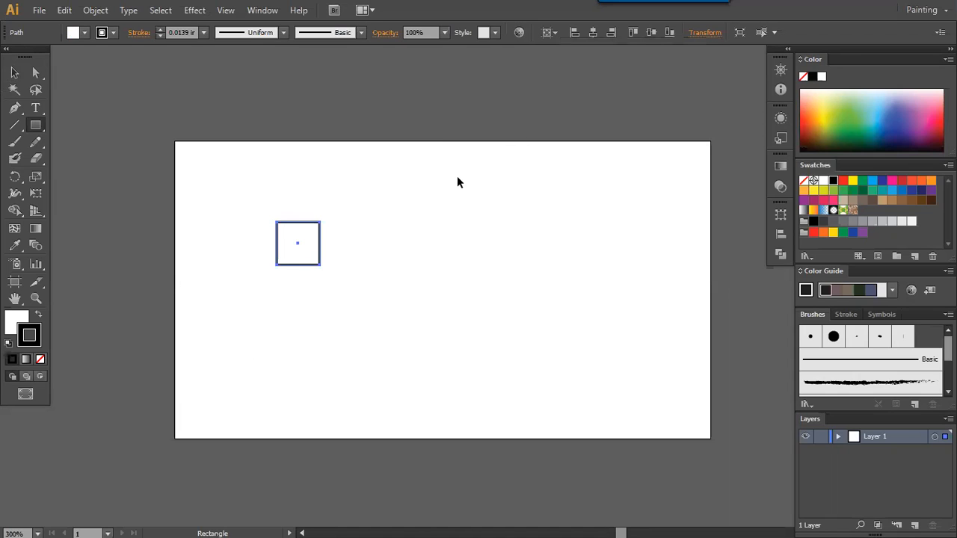
Look up the card's width in the new document settings without creating another document
key("ctrl+n")
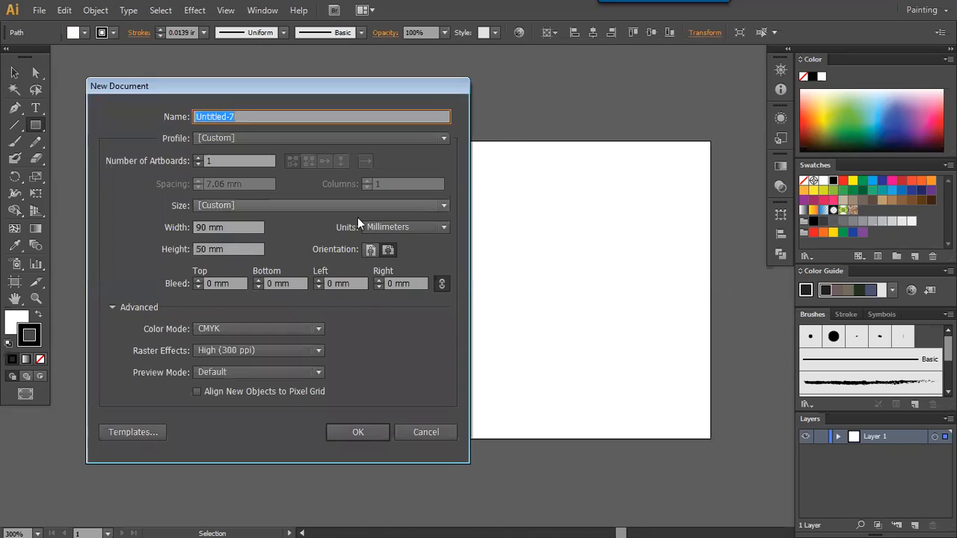
left_click(226, 231)
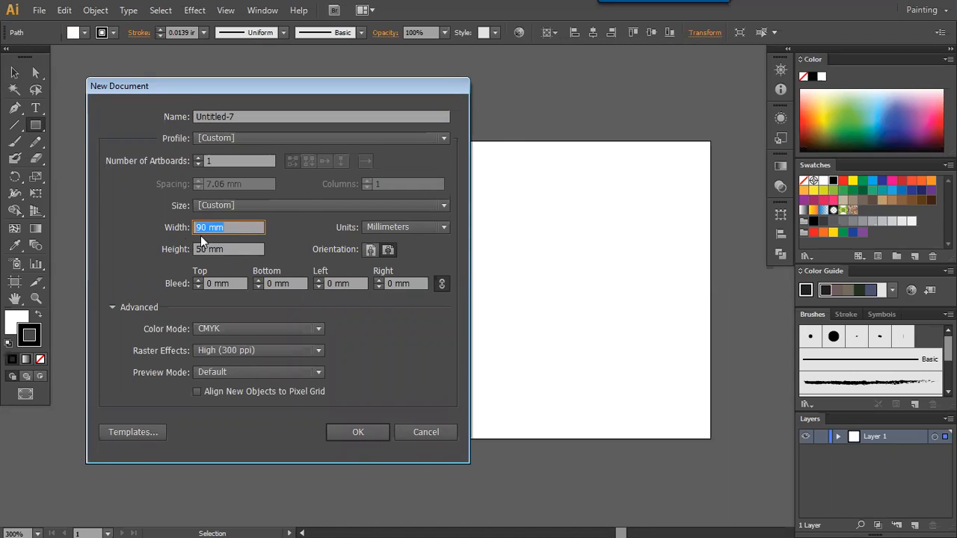
left_click(426, 432)
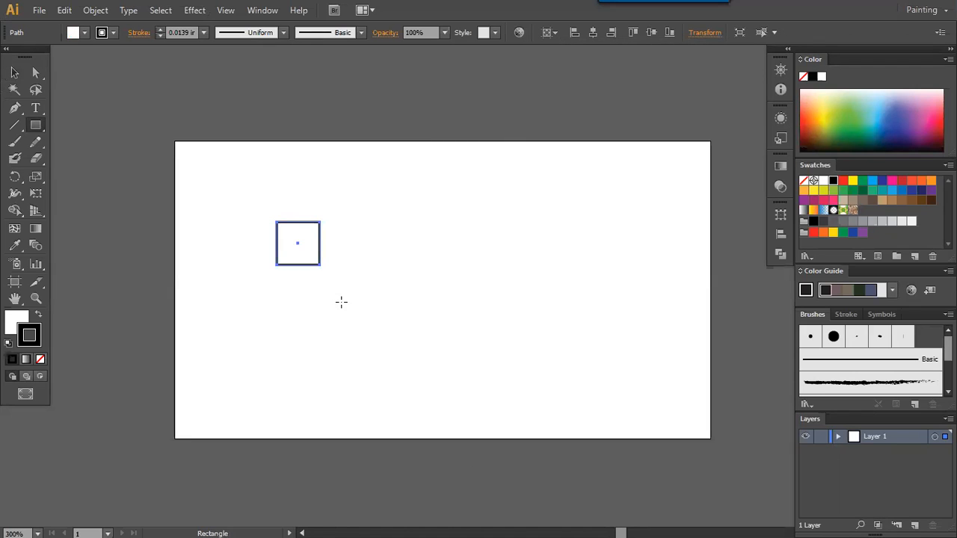
Set the square's width to the expression 90 mm-2
left_click(702, 35)
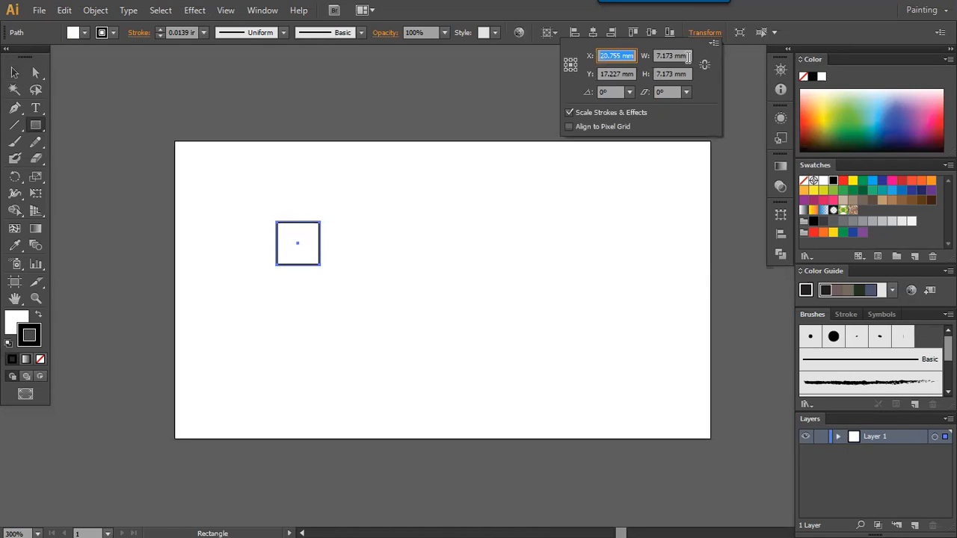
left_click(688, 57)
type("90 mm")
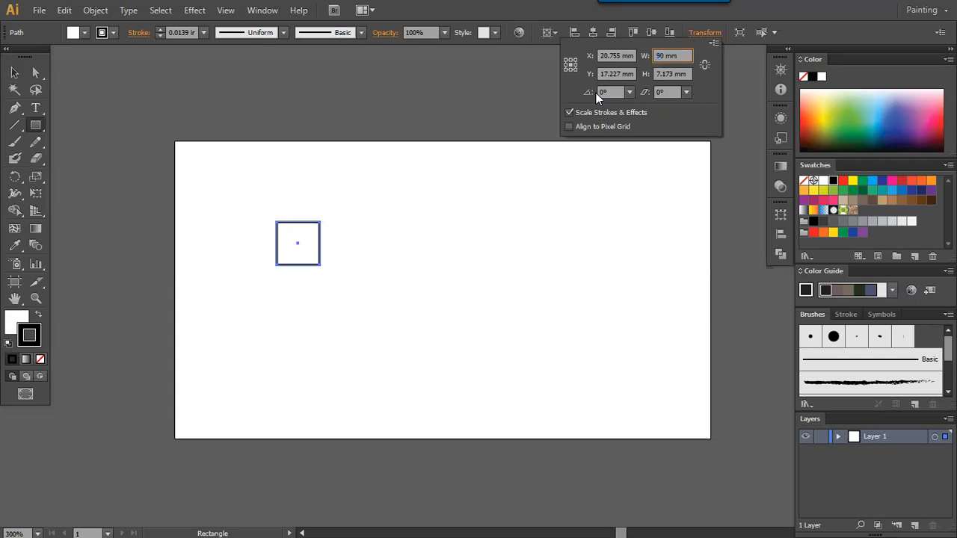
type("-2")
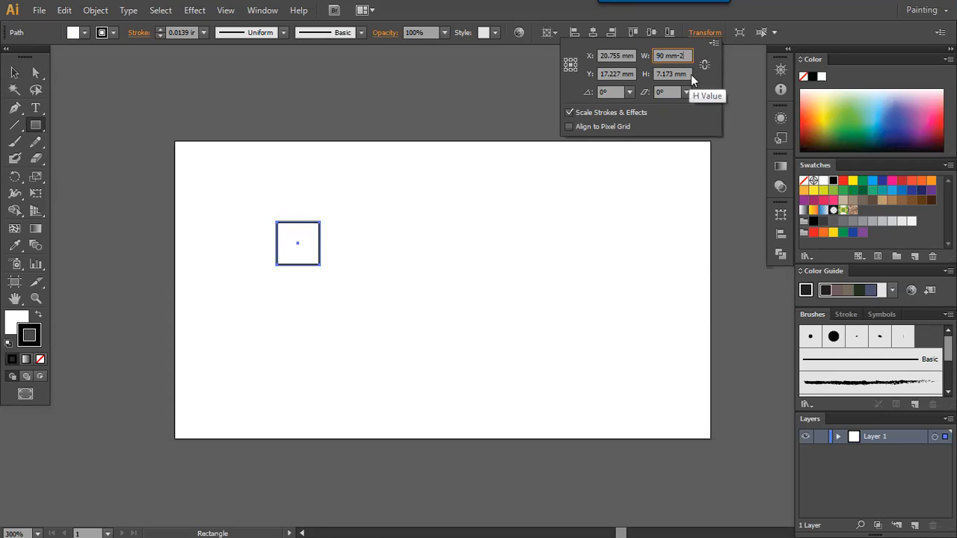
key("Tab")
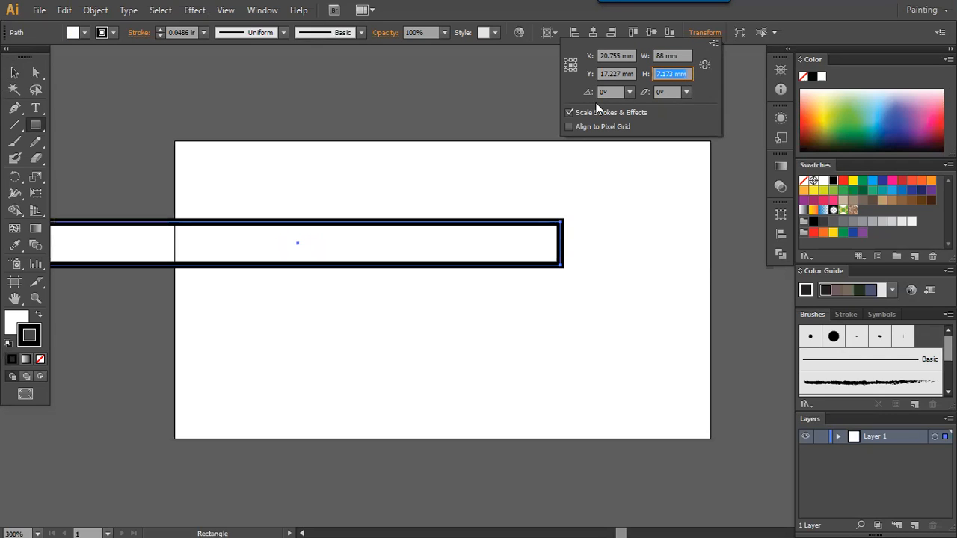
key("Return")
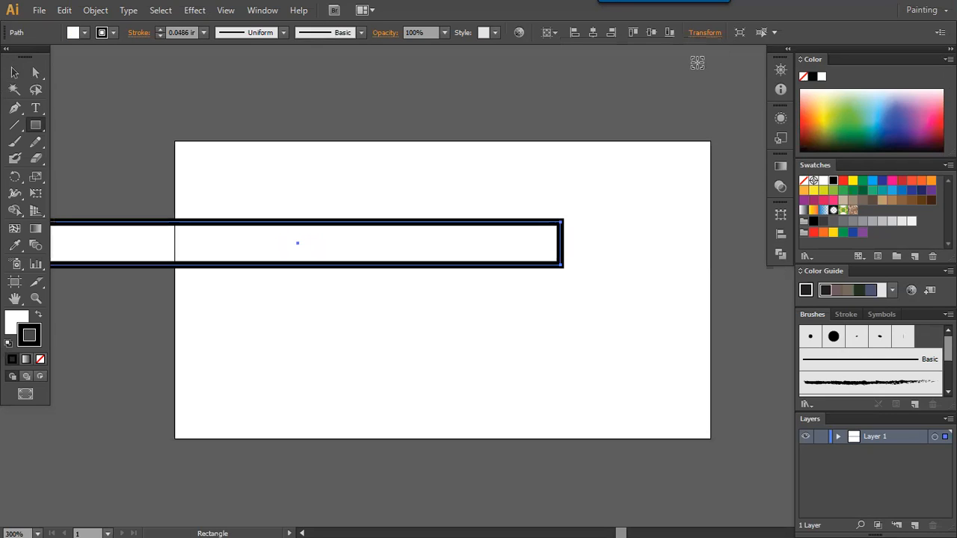
Set the rectangle's height to the expression 50-2
left_click(705, 32)
left_click(686, 73)
type("50-2")
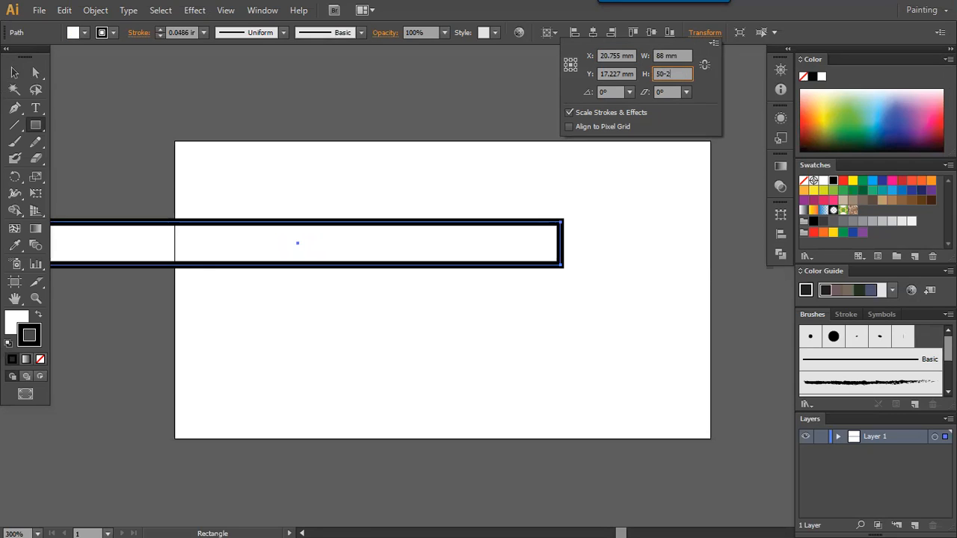
key("Return")
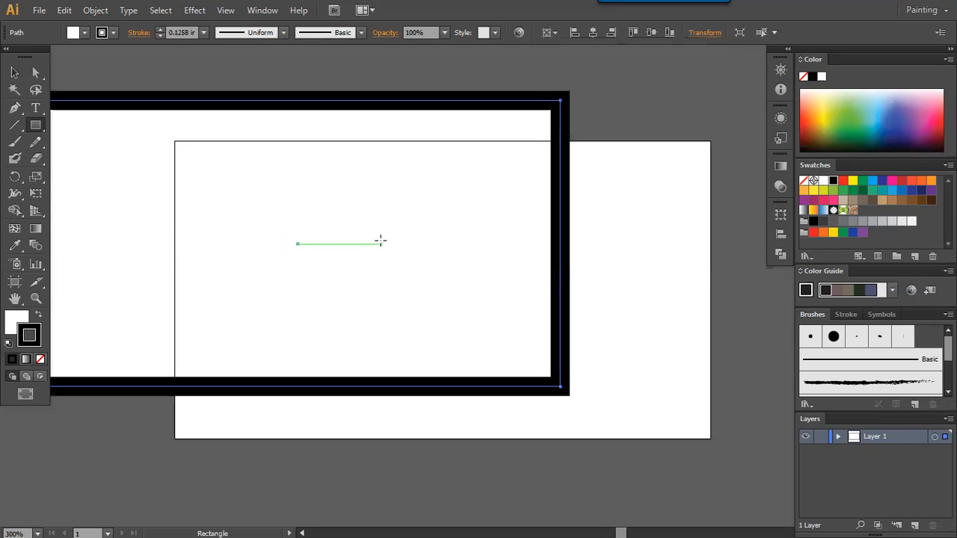
Reposition the rectangle over the artboard and set its stroke weight to 0.0078 in
key("v")
left_click_drag(282, 186, 323, 207)
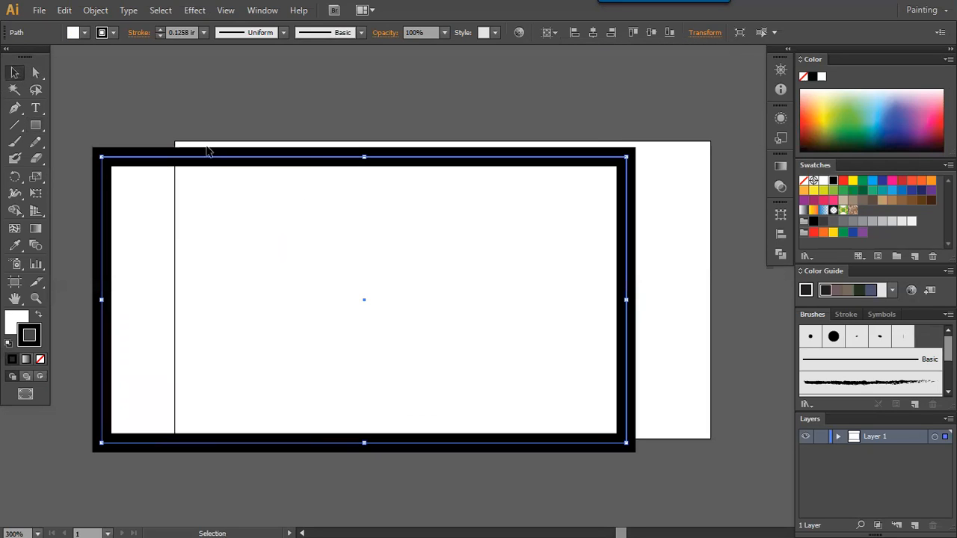
left_click(204, 33)
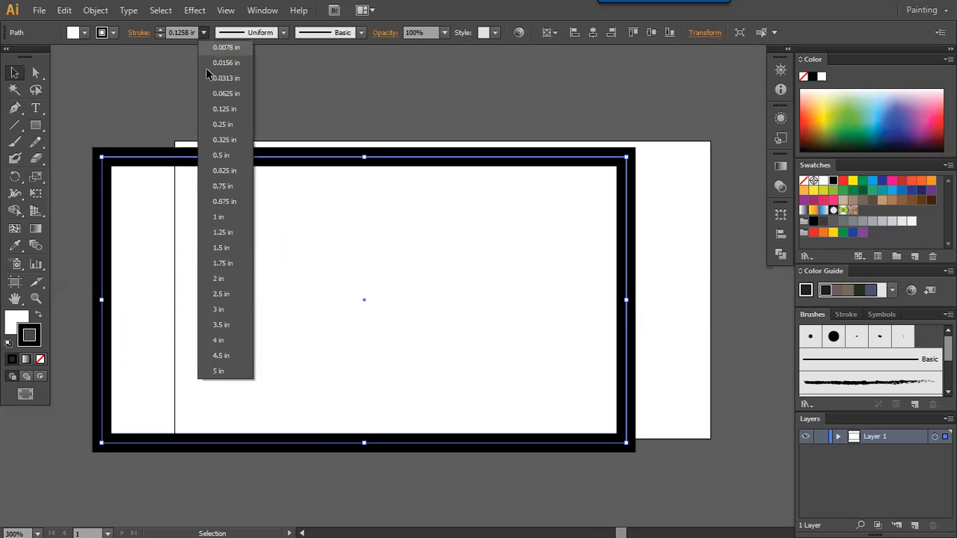
left_click(205, 67)
left_click_drag(255, 248, 353, 301)
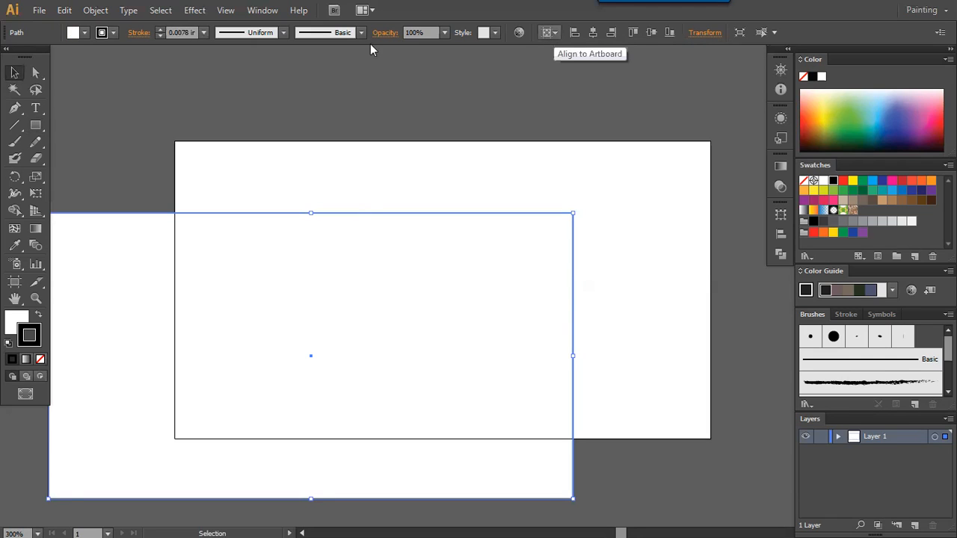
Align the rectangle to the artboard's horizontal and vertical centre and deselect it
left_click(554, 32)
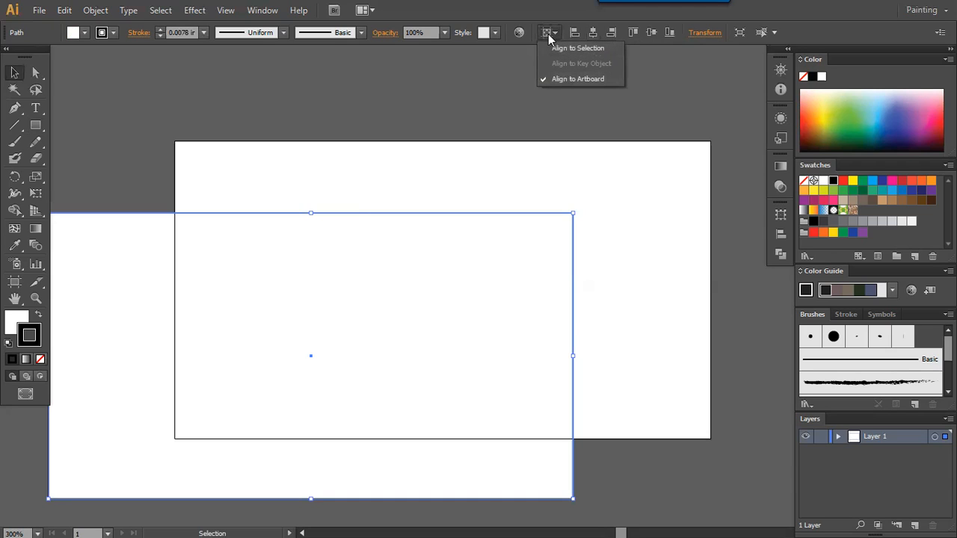
left_click(596, 35)
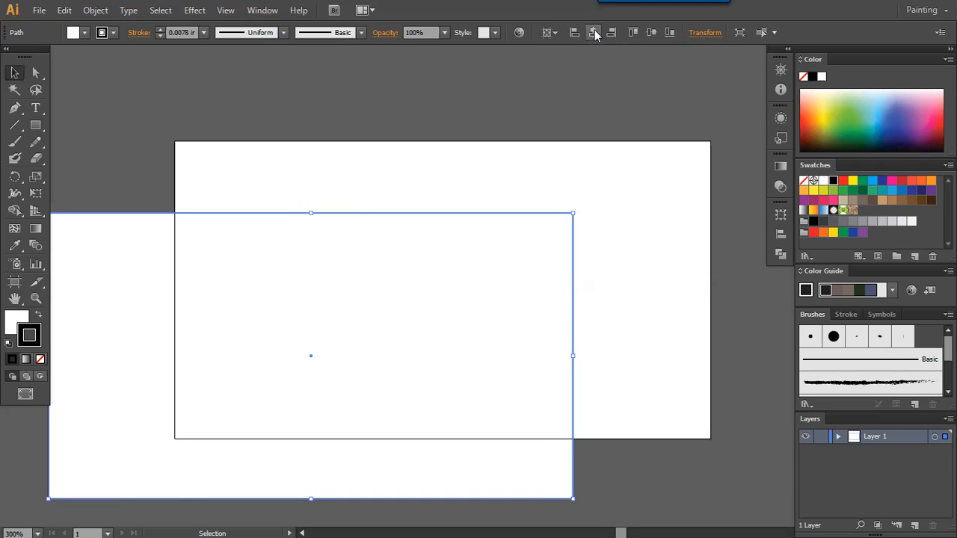
left_click(596, 35)
left_click(652, 35)
left_click(533, 108)
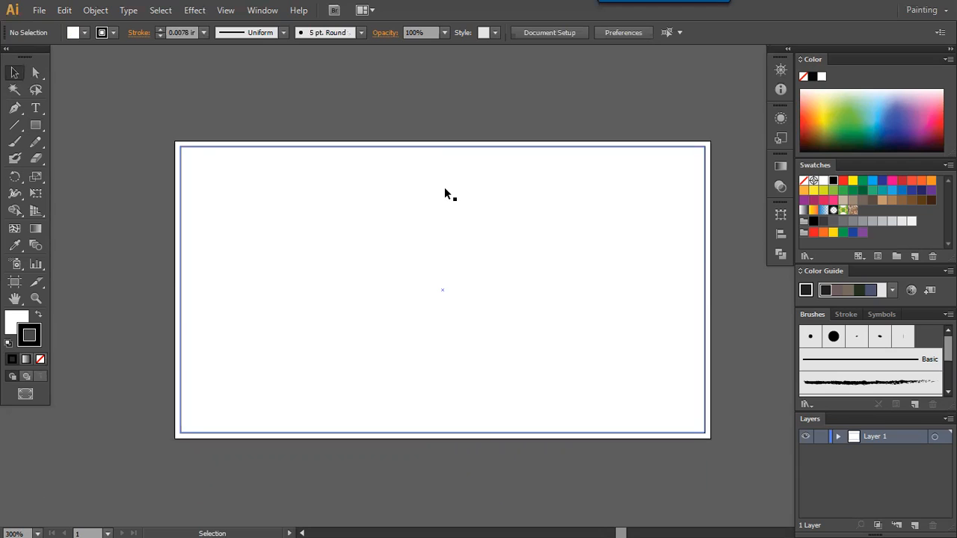
Convert the margin rectangle centred on the card into guides
right_click(444, 190)
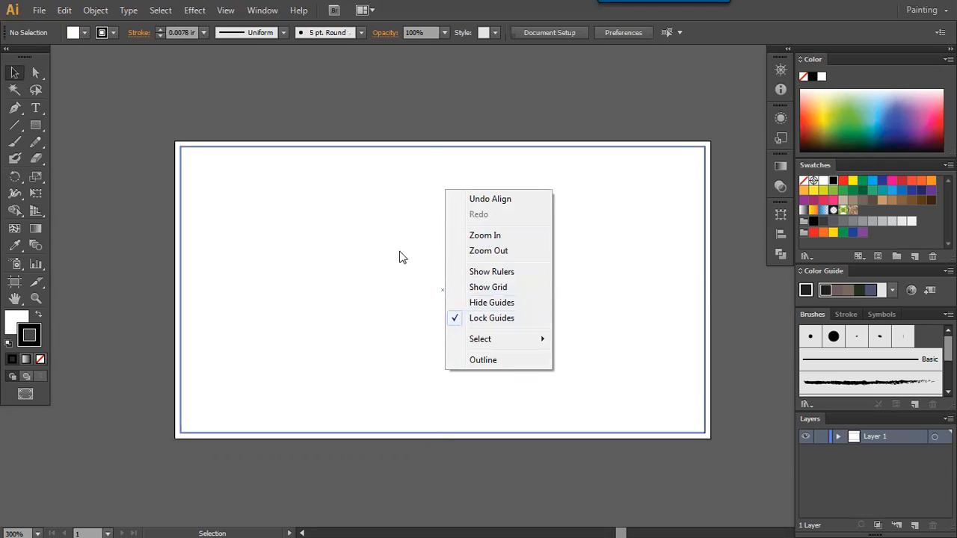
left_click(340, 215)
right_click(372, 217)
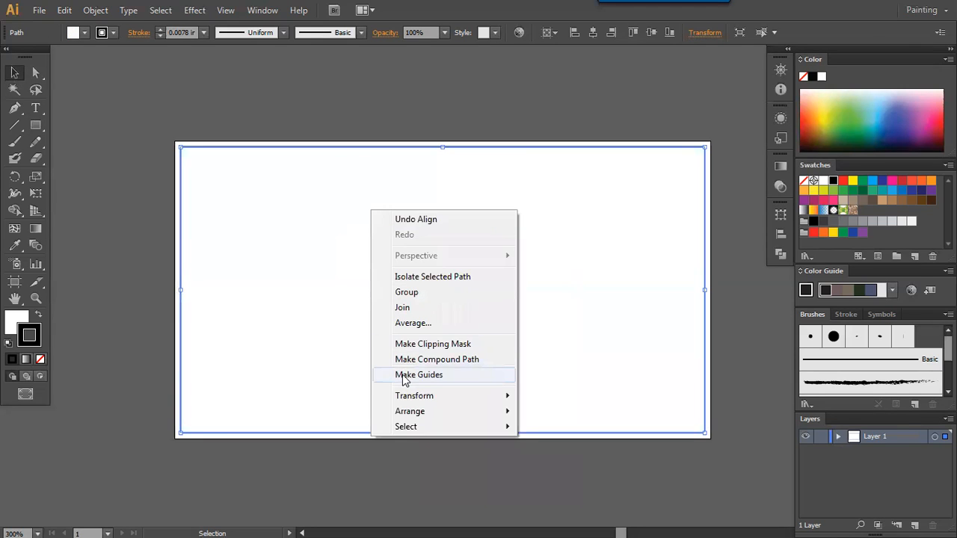
left_click(404, 375)
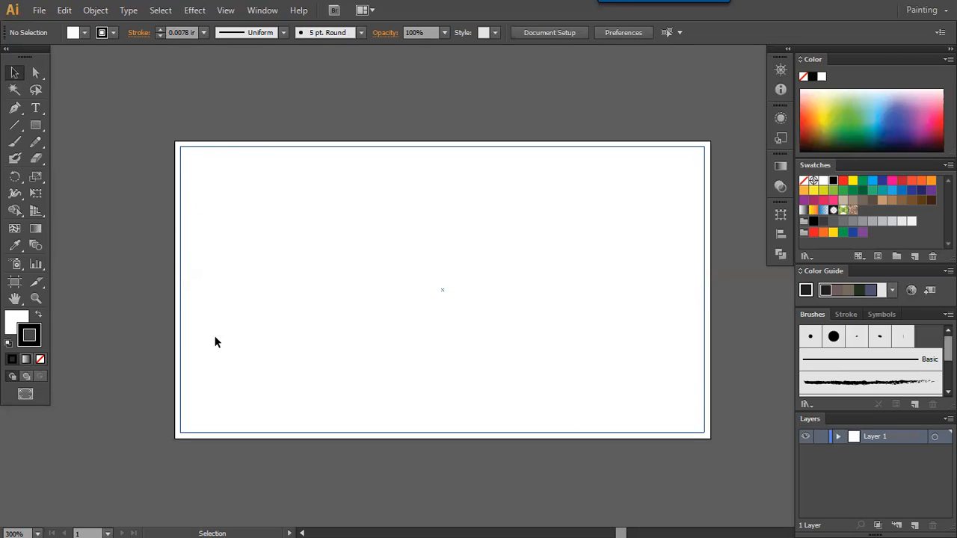
Switch to Paint and handwrite "5×3 feet" inside a hand-drawn frame under the wedding invitation task note
key("alt+Tab")
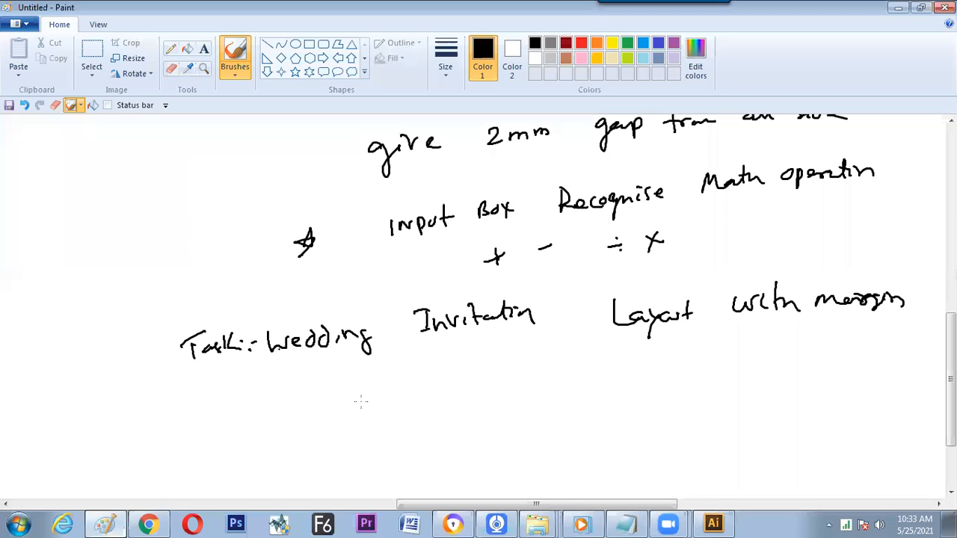
left_click_drag(367, 395, 367, 414)
left_click_drag(390, 393, 406, 413)
mouse_move(406, 394)
left_mouse_down()
mouse_move(390, 414)
mouse_move(412, 406)
left_mouse_up()
mouse_move(442, 374)
left_mouse_down()
mouse_move(440, 402)
mouse_move(442, 393)
left_mouse_up()
mouse_move(445, 390)
left_mouse_down()
mouse_move(472, 373)
mouse_move(395, 366)
mouse_move(458, 353)
mouse_move(483, 380)
left_mouse_up()
left_click_drag(340, 386, 496, 394)
left_click_drag(340, 387, 496, 400)
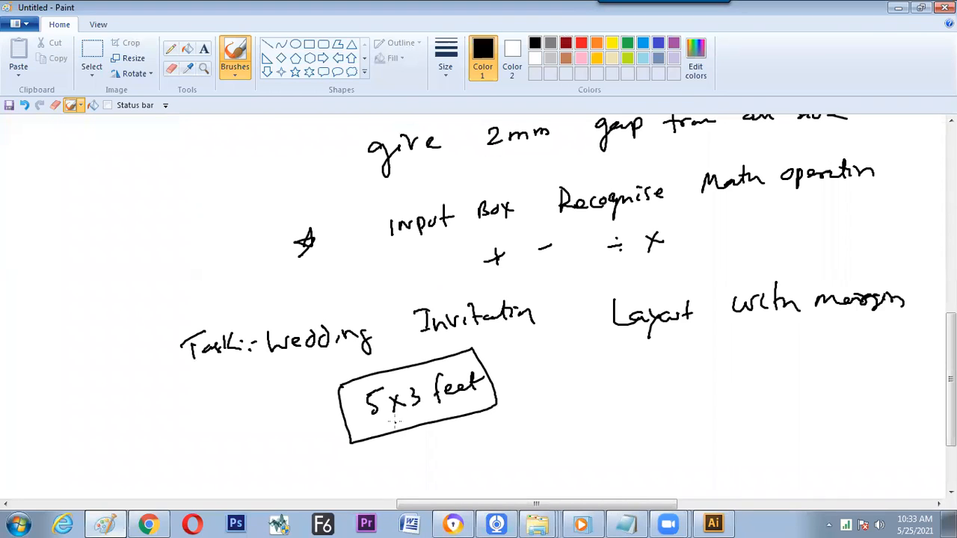
key("alt+Tab")
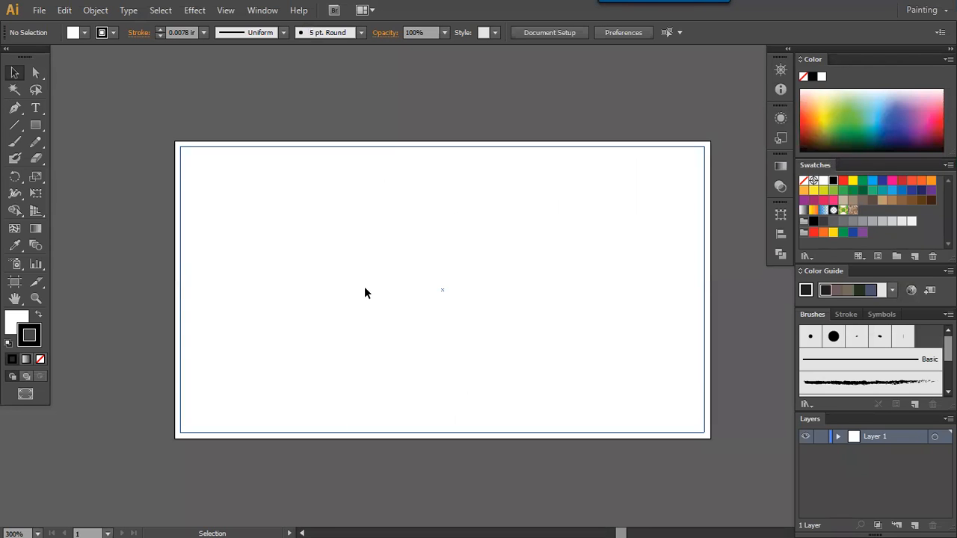
key("alt+Tab")
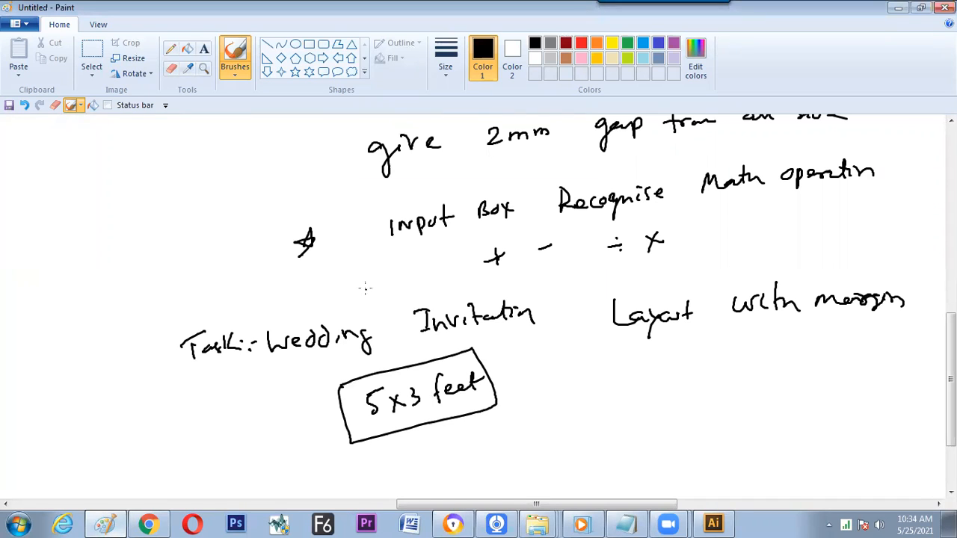
key("alt+Tab")
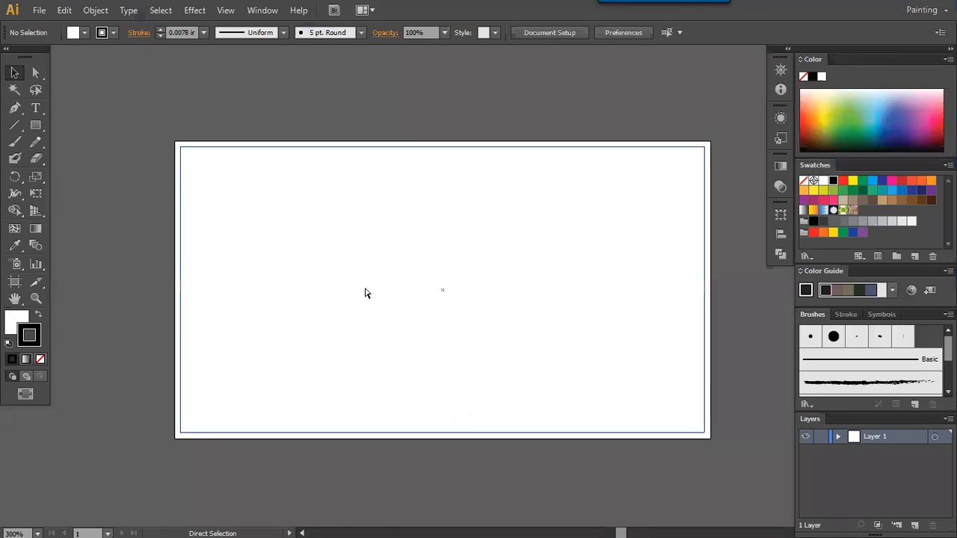
key("ctrl+n")
left_click(415, 228)
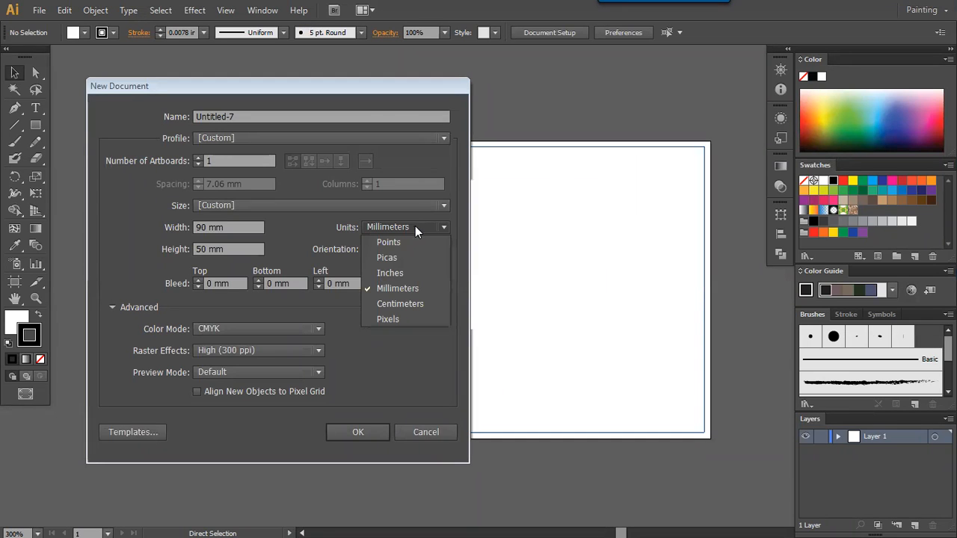
left_click(415, 225)
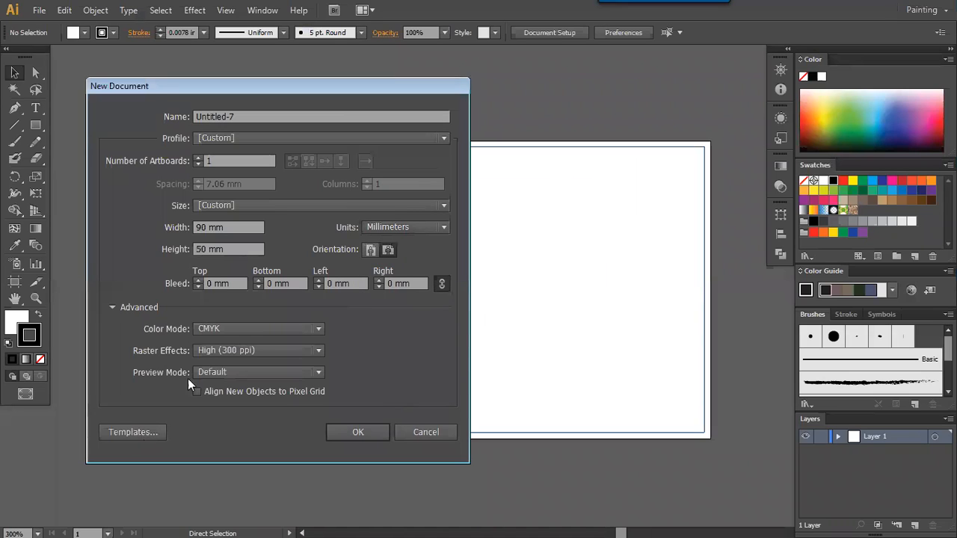
left_click(417, 426)
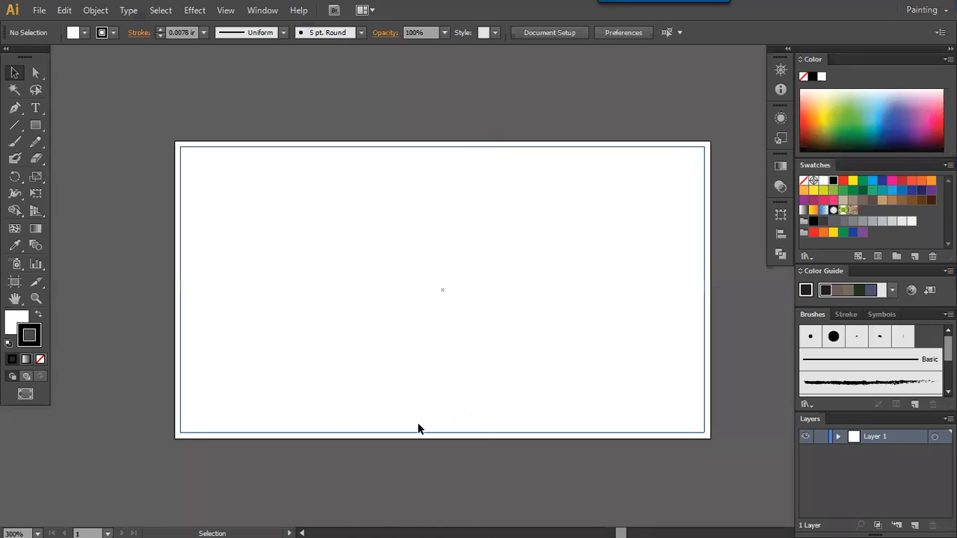
Switch to Paint and handwrite the feet-to-inch conversions 5×12 and 3×12 with connecting lines, underlining both and noting 60 below 5×12
key("alt+Tab")
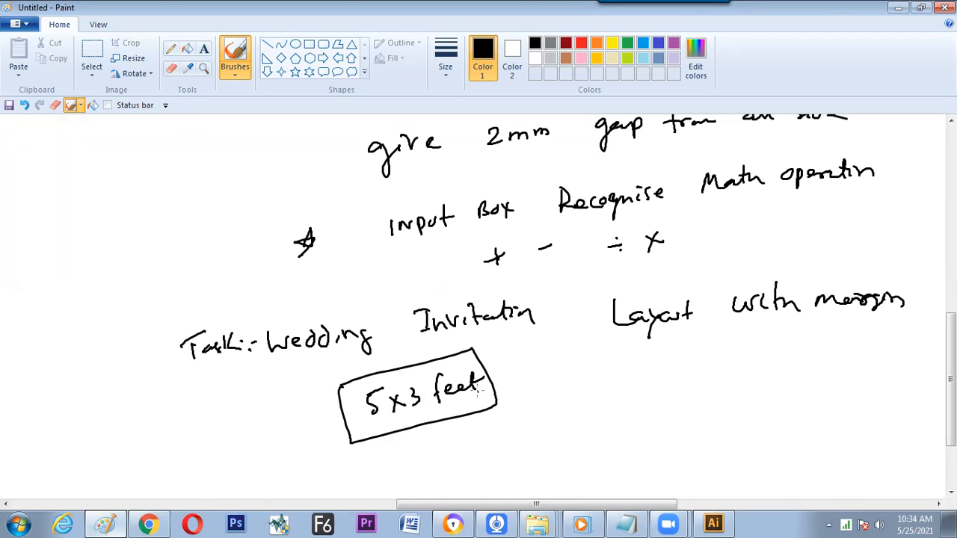
left_click_drag(385, 423, 428, 449)
mouse_move(441, 439)
left_mouse_down()
mouse_move(434, 449)
mouse_move(473, 451)
left_mouse_up()
mouse_move(430, 416)
left_mouse_down()
mouse_move(448, 425)
mouse_move(558, 428)
left_mouse_up()
mouse_move(572, 408)
left_mouse_down()
mouse_move(572, 423)
mouse_move(593, 419)
left_mouse_up()
left_click_drag(447, 466, 486, 455)
left_click_drag(543, 439, 589, 429)
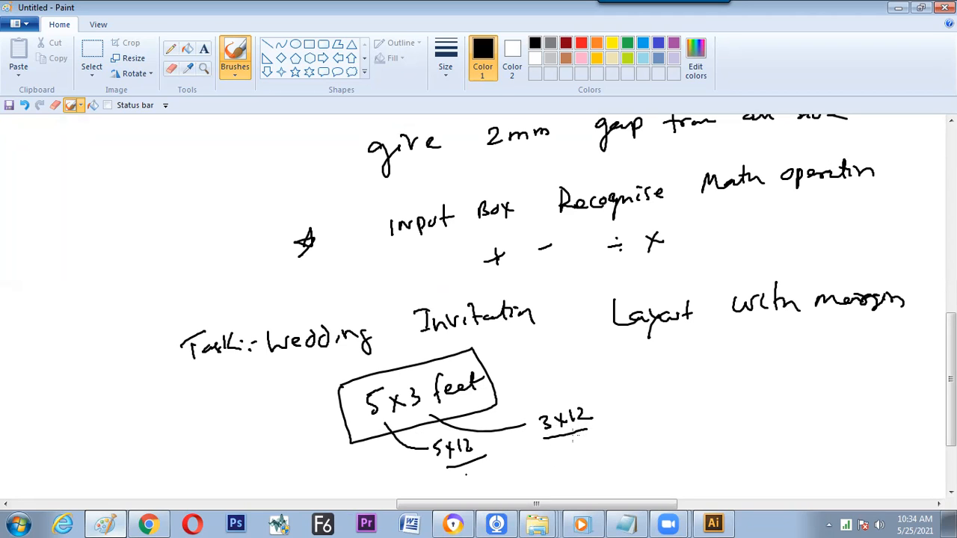
mouse_move(472, 473)
left_mouse_down()
mouse_move(482, 483)
mouse_move(487, 474)
left_mouse_up()
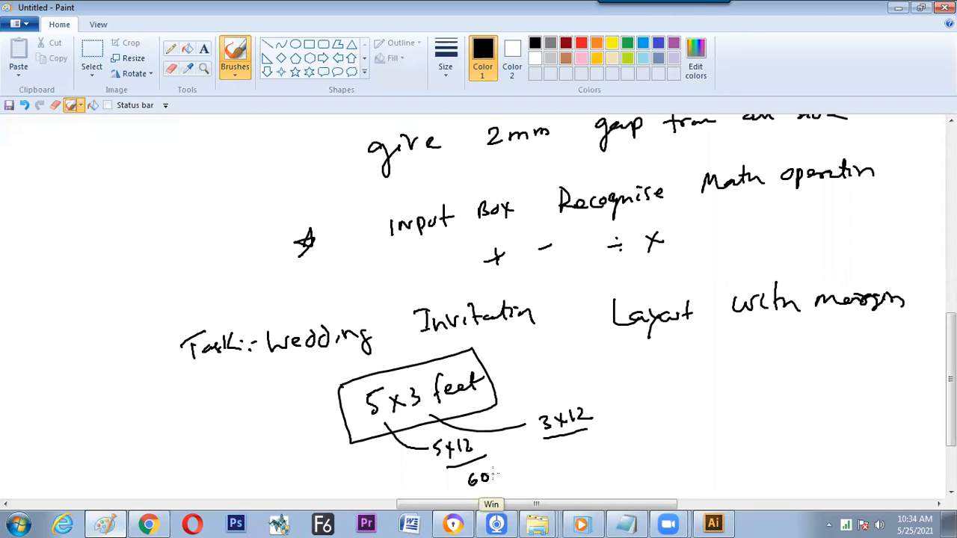
Open Calculator, move it clear of the notes, and compute 3 * 12
key("super")
type("calc")
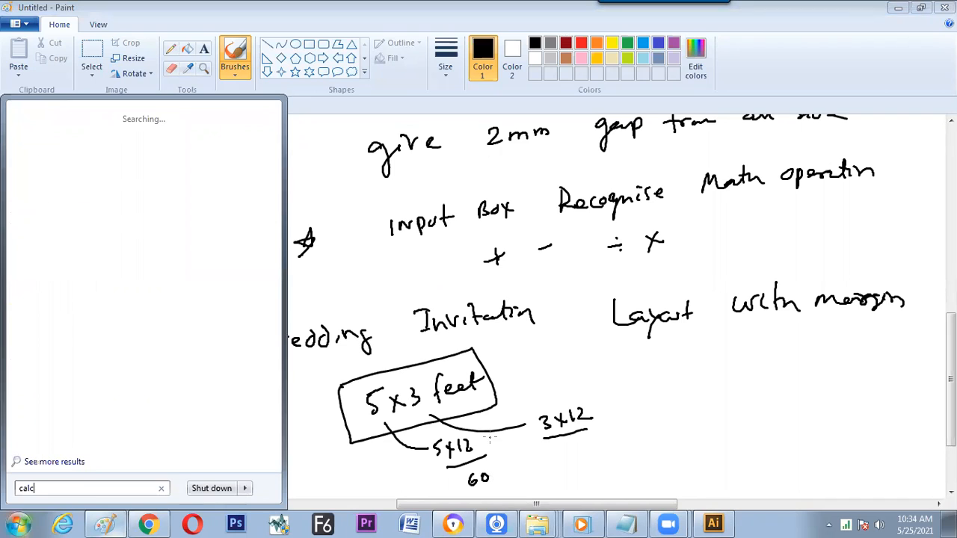
key("Return")
left_click_drag(437, 221, 203, 128)
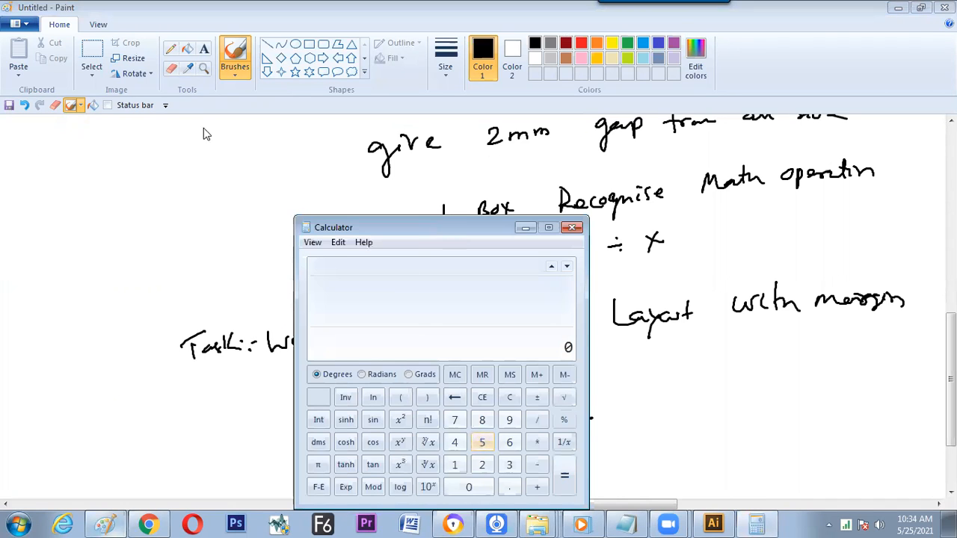
type("3 ")
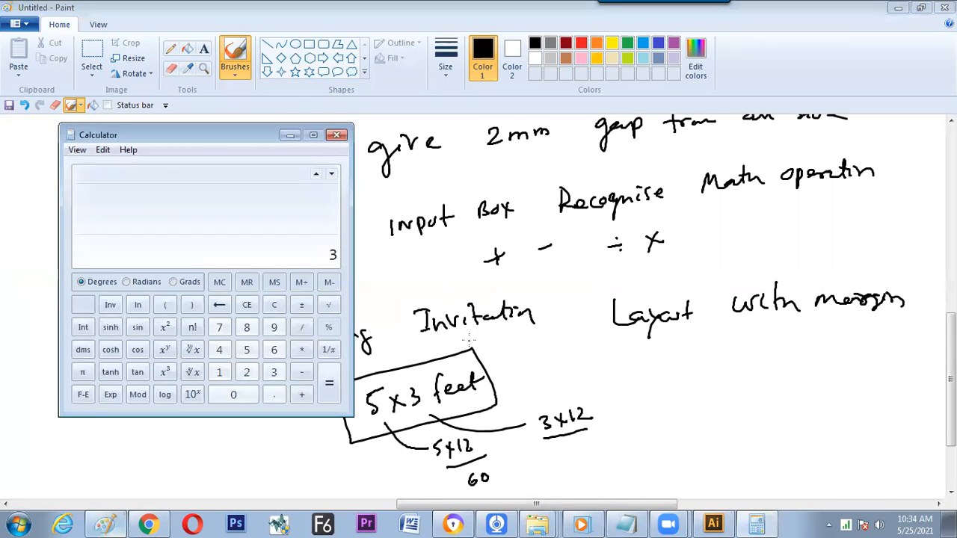
type("* 12")
key("Return")
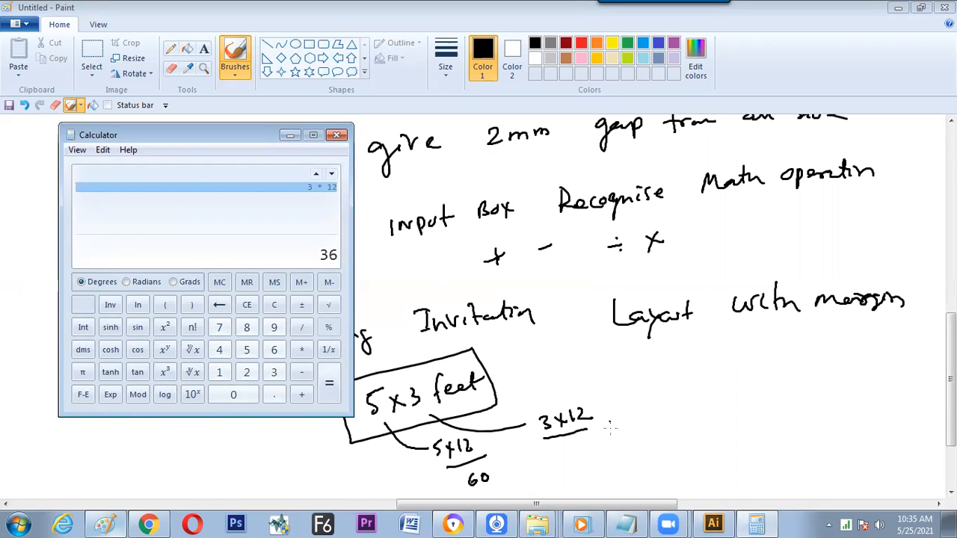
Complete the handwritten size as a framed 60 × 36 with "in" labels in Paint, and close Calculator
left_click(566, 453)
left_click_drag(565, 451, 567, 463)
left_click_drag(585, 445, 579, 453)
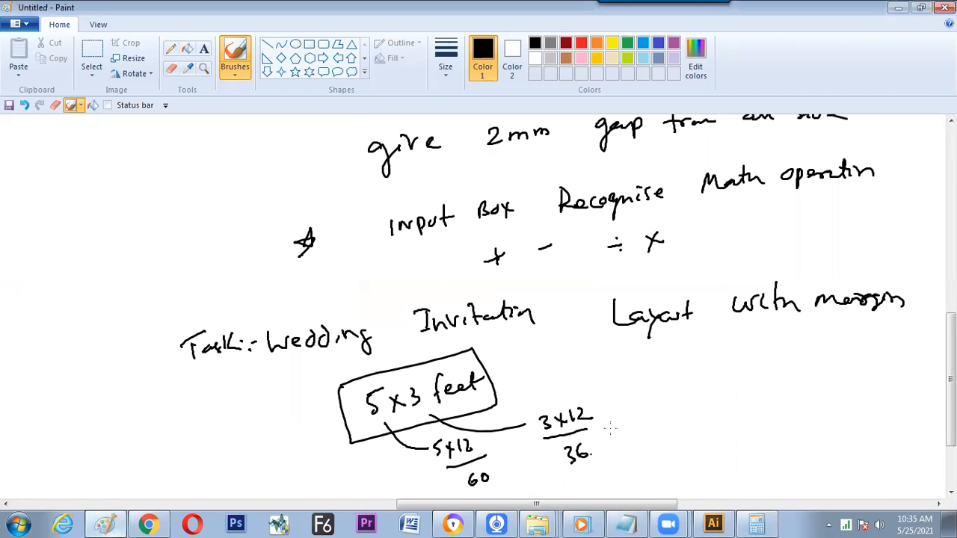
mouse_move(625, 407)
left_mouse_down()
mouse_move(635, 440)
mouse_move(645, 435)
left_mouse_up()
left_click_drag(518, 462, 539, 465)
mouse_move(536, 457)
left_mouse_down()
mouse_move(527, 472)
mouse_move(556, 484)
mouse_move(606, 438)
mouse_move(458, 470)
mouse_move(455, 492)
mouse_move(488, 491)
left_mouse_up()
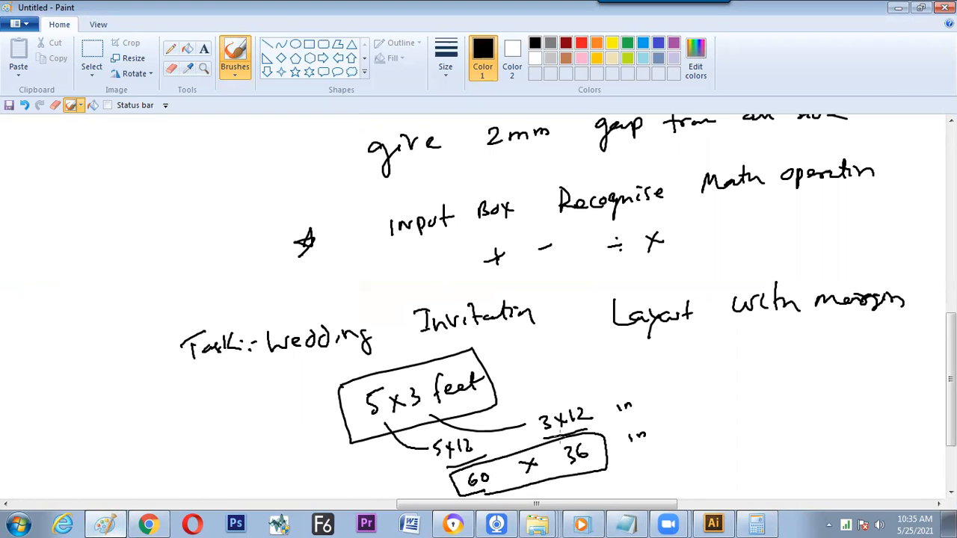
key("alt+Tab")
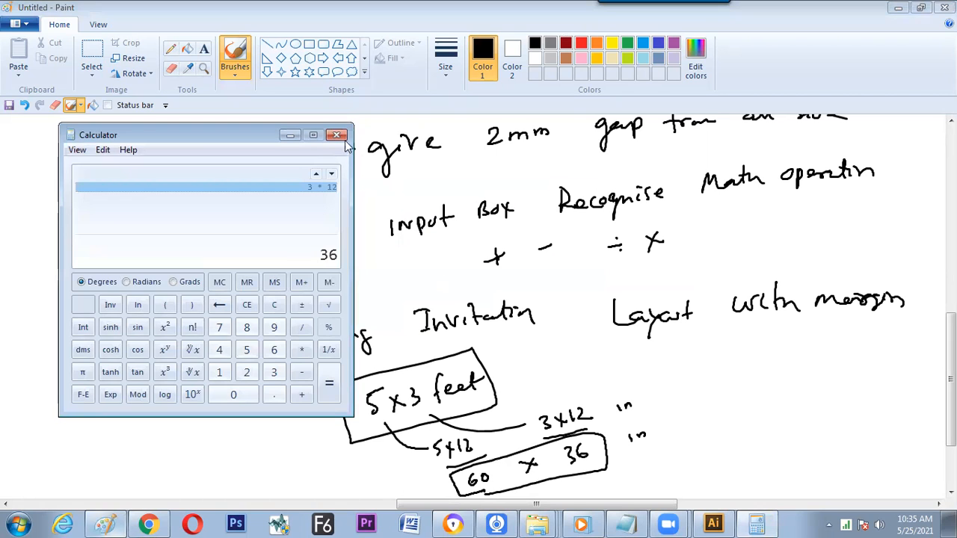
left_click(343, 137)
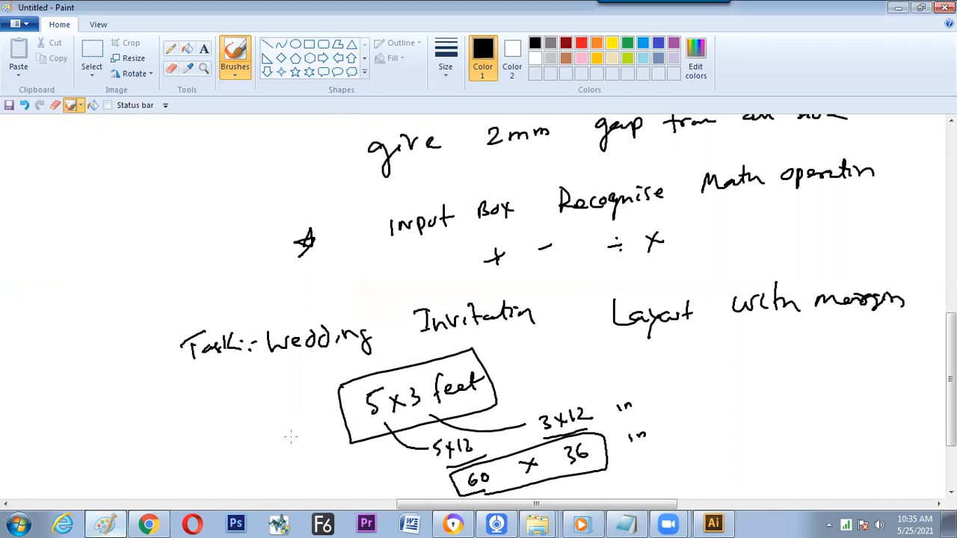
Switch to Illustrator and create a new document in inches, 60 in wide and 36 in high
left_click(714, 524)
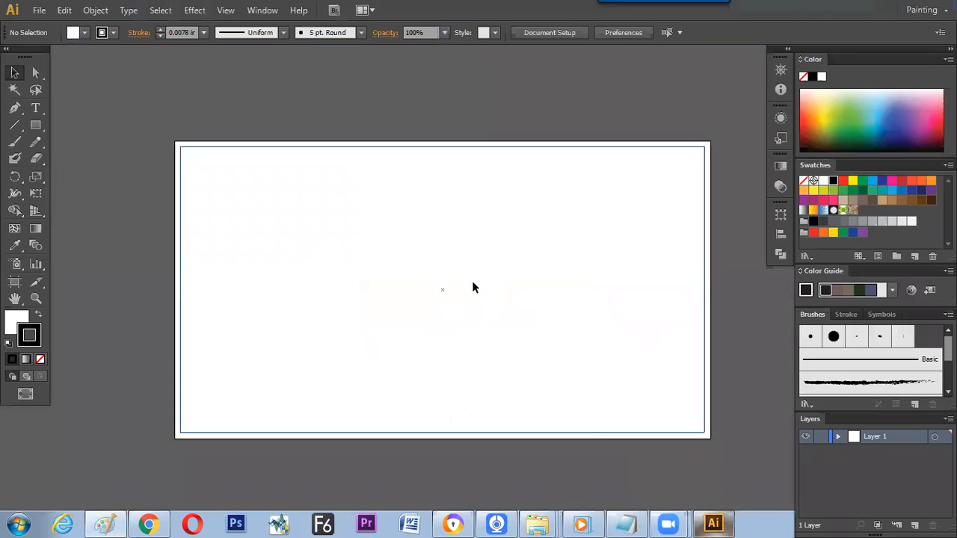
key("ctrl+n")
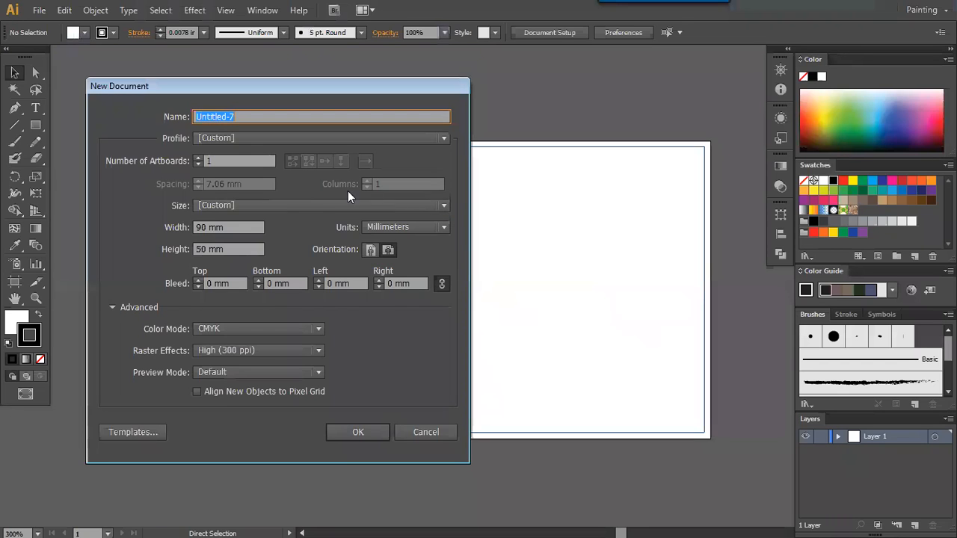
left_click(228, 227)
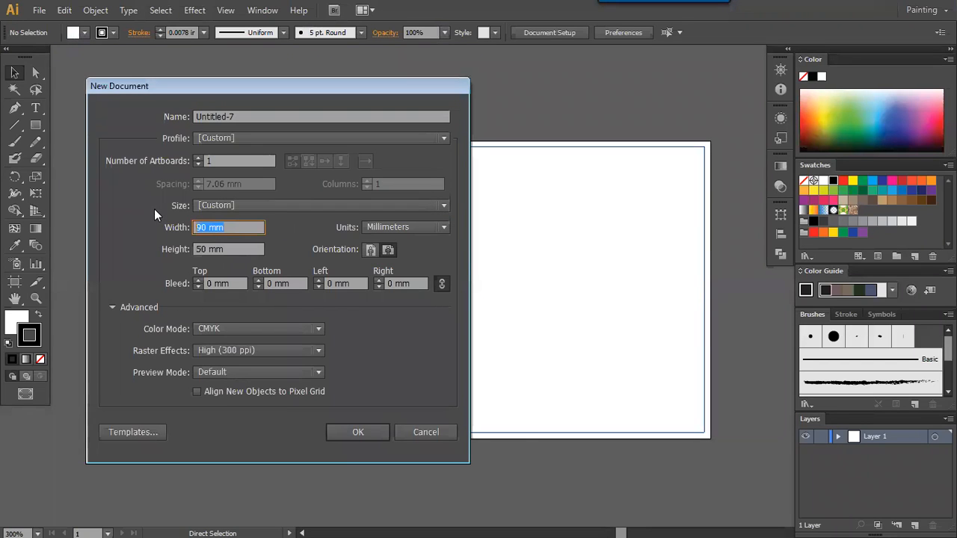
left_click(423, 227)
left_click(396, 273)
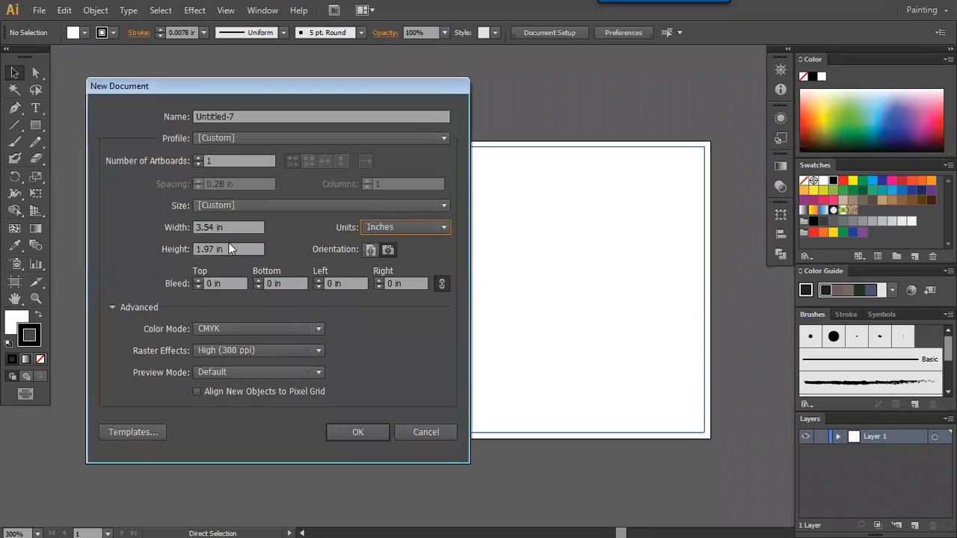
left_click(228, 227)
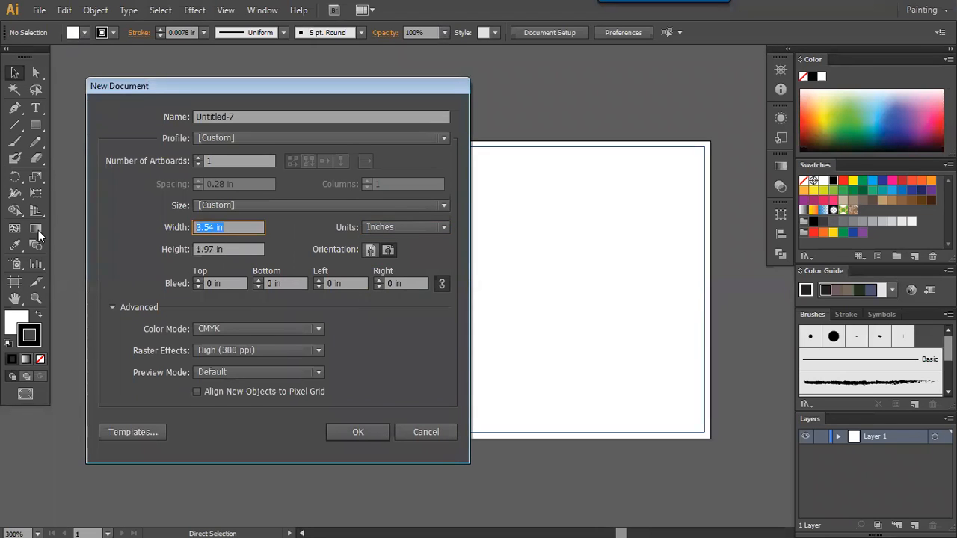
type("60")
left_click(238, 252)
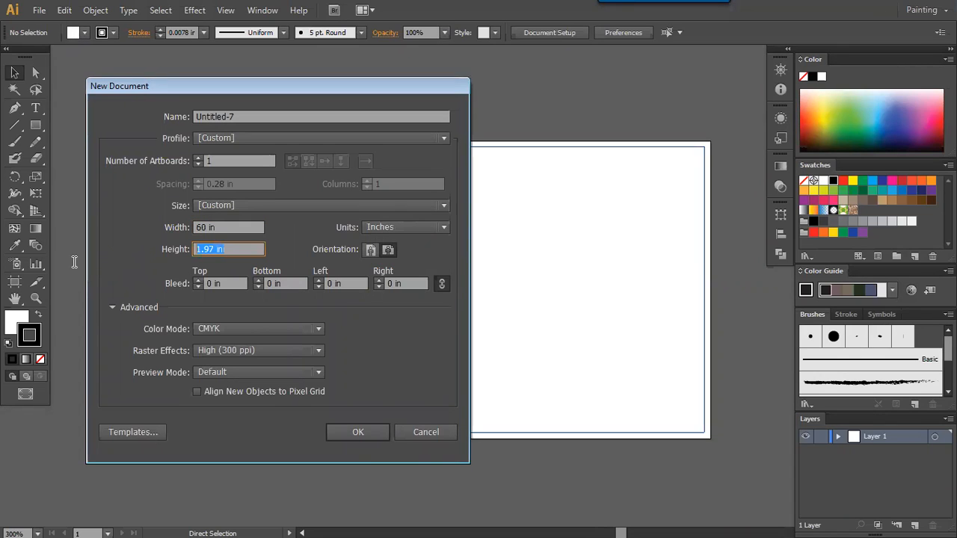
type("3")
key("Return")
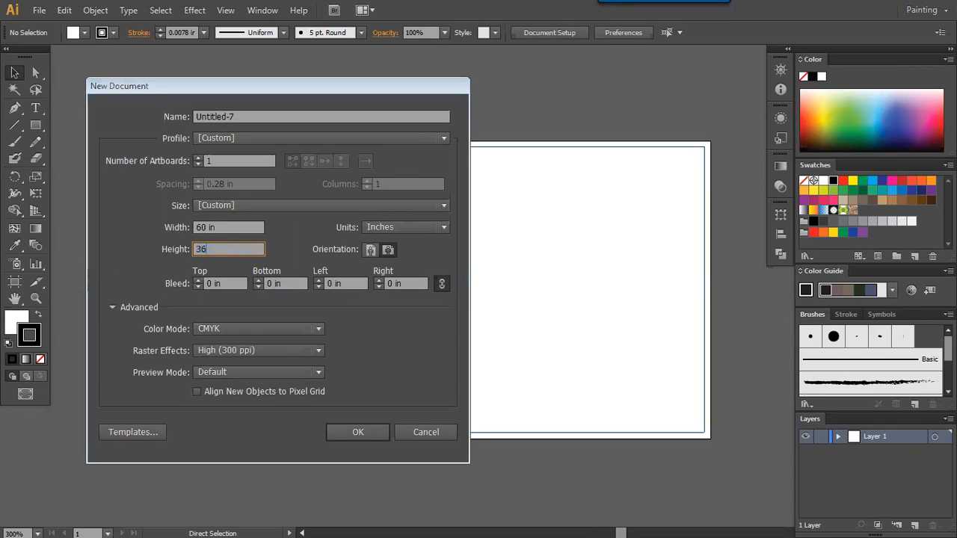
Draw a rectangle about 8.9 × 4.1 in within the upper-left area of the artboard
key("ctrl+minus")
key("ctrl+minus")
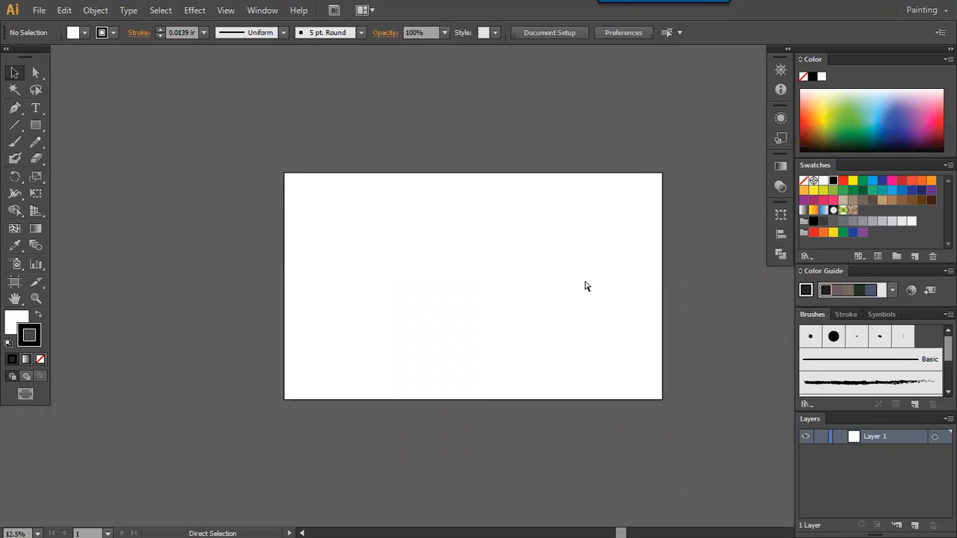
key("ctrl+plus")
key("space")
left_click_drag(535, 284, 449, 274)
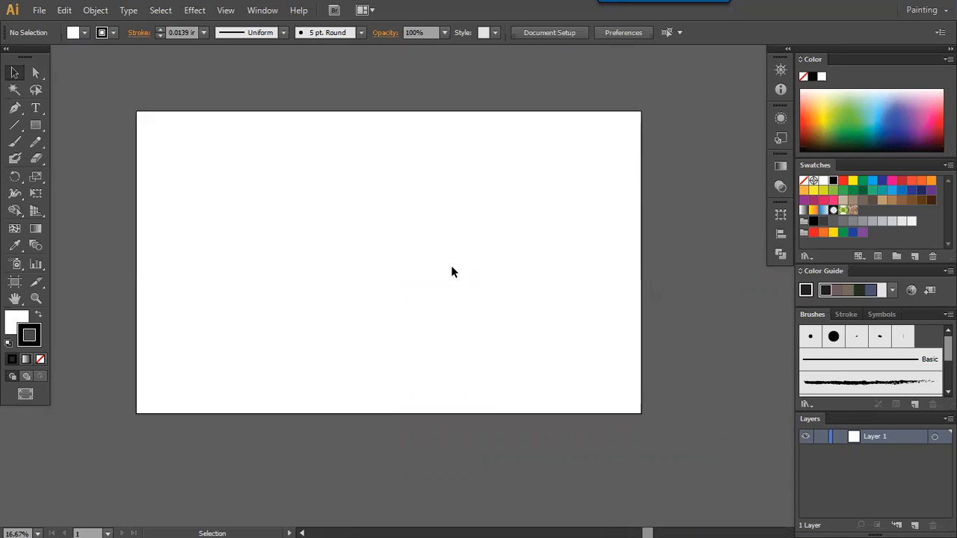
left_click(35, 125)
left_click_drag(252, 198, 327, 232)
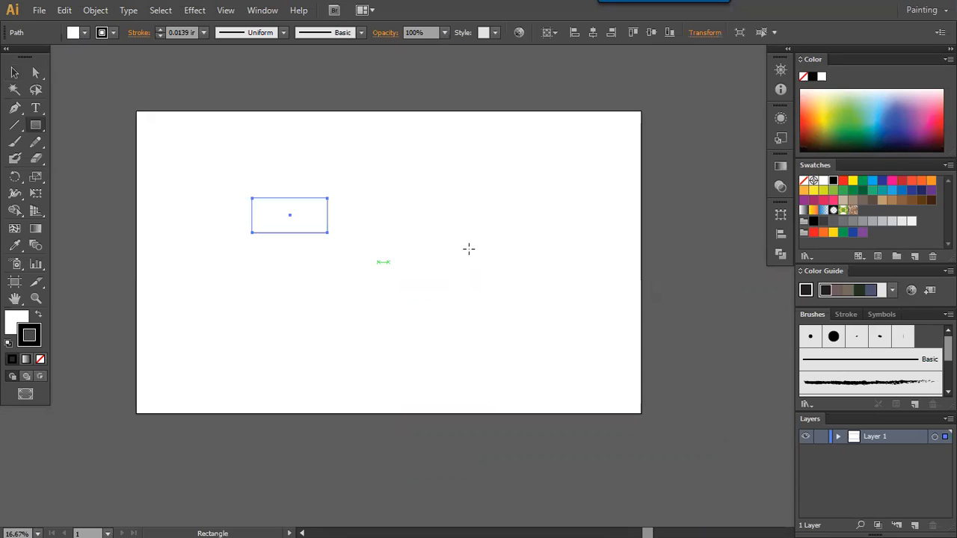
Set the rectangle's width to 59 in
left_click(705, 32)
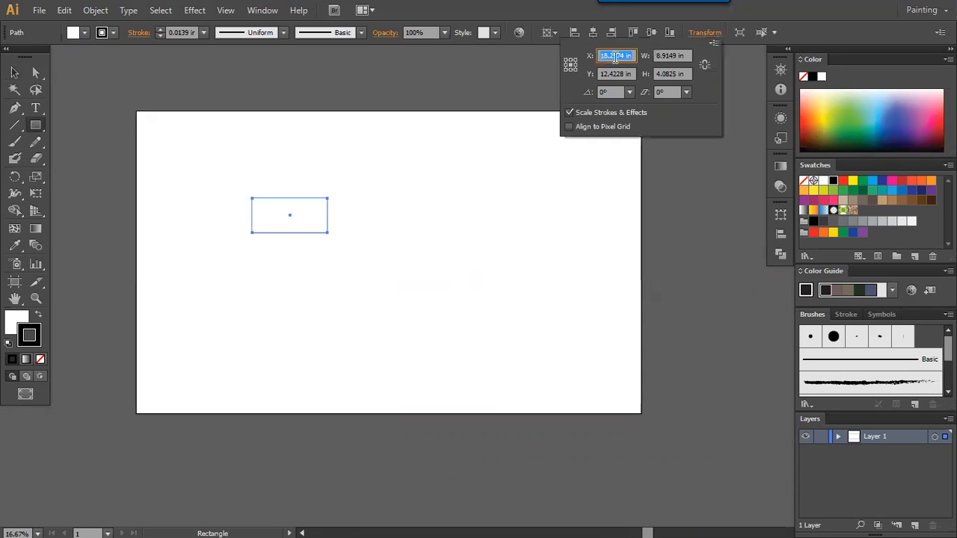
key("Tab")
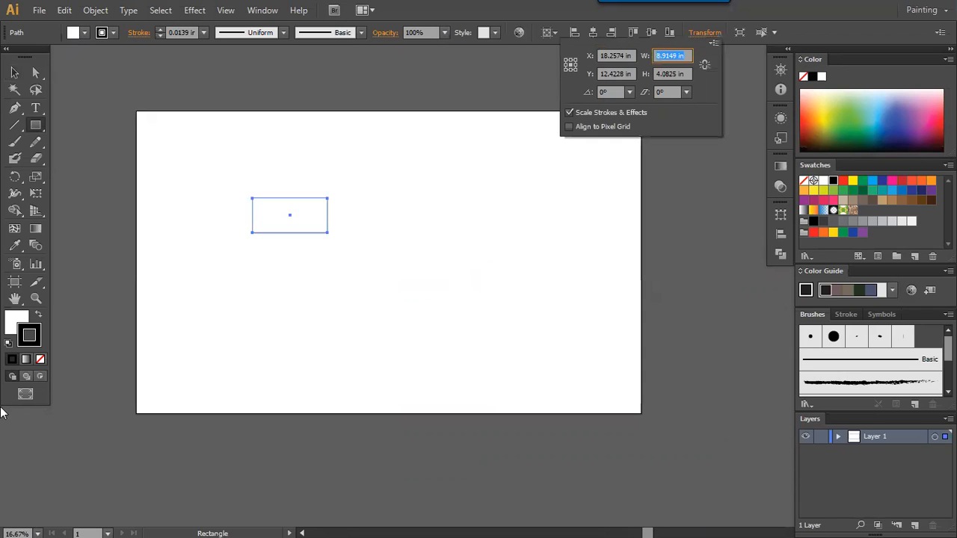
type("6")
type("9")
key("Tab")
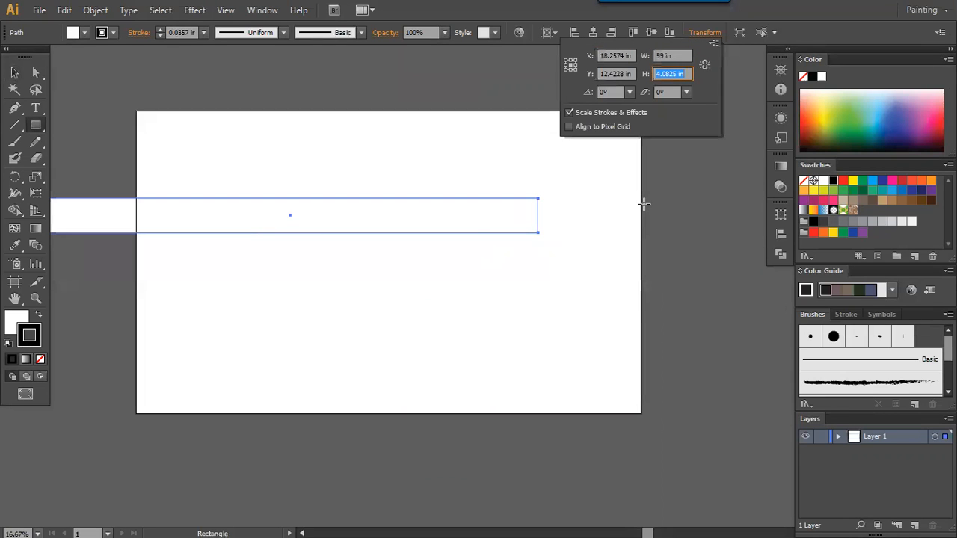
Set the rectangle's height to 35 in and centre it horizontally and vertically on the artboard
type("36-1")
key("Return")
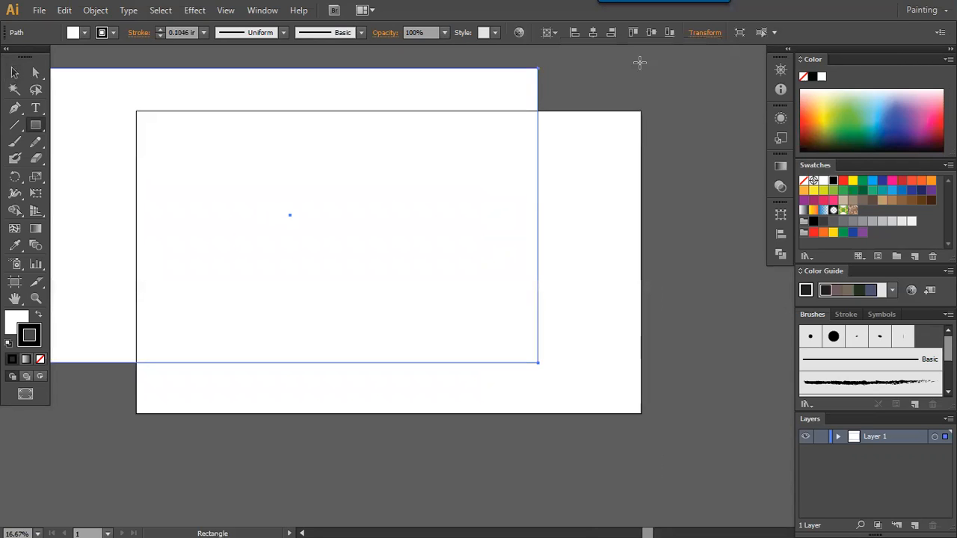
left_click(554, 35)
left_click(593, 34)
left_click(649, 33)
left_click(14, 73)
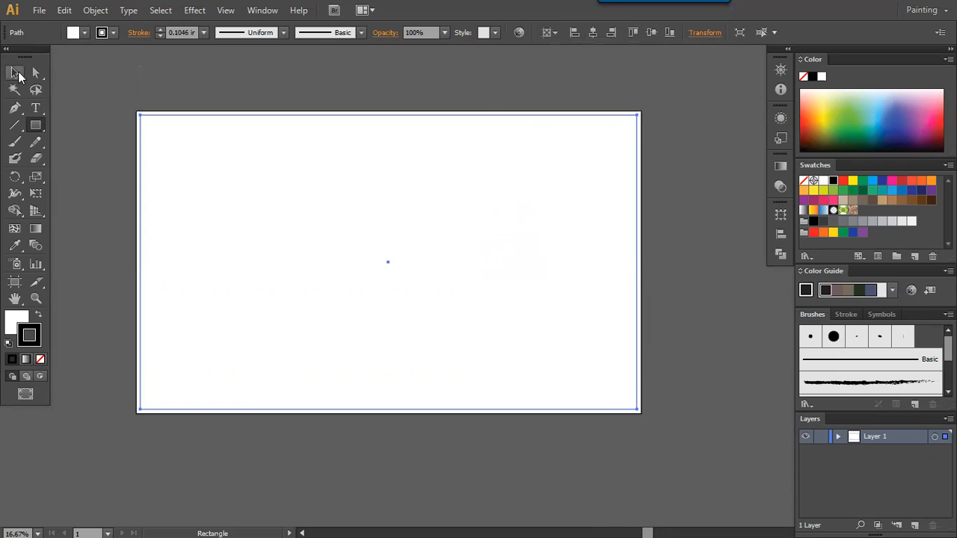
Examine the margin between the centred rectangle and the artboard edges, closing in on the upper-left corner
key("ctrl+shift+a")
key("f")
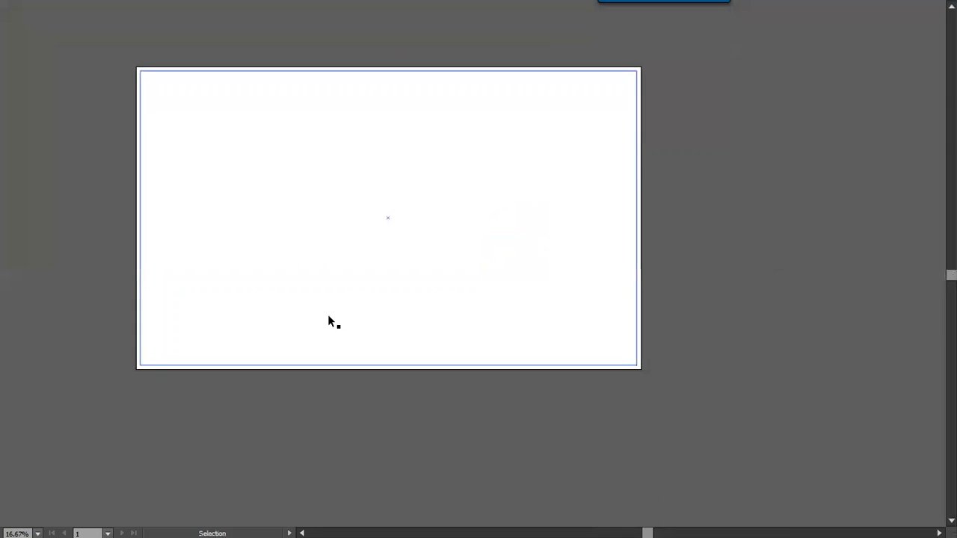
key("ctrl+plus")
left_click_drag(232, 176, 349, 305)
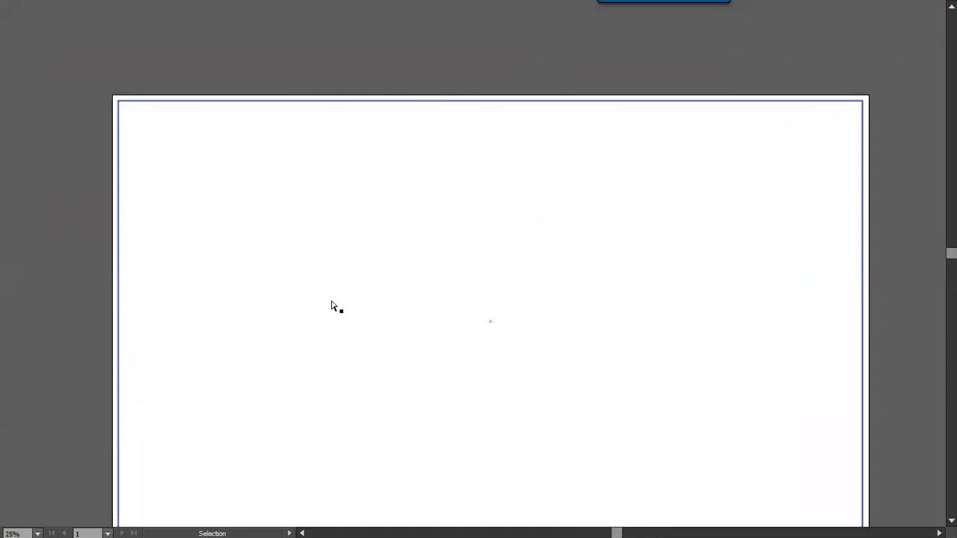
key("a")
key("ctrl+minus")
key("v")
key("z")
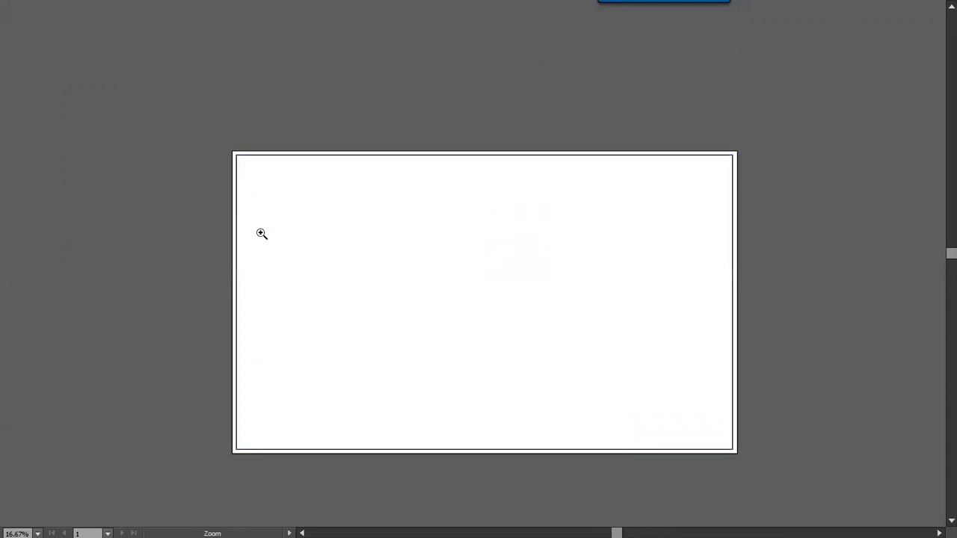
left_click_drag(267, 185, 267, 185)
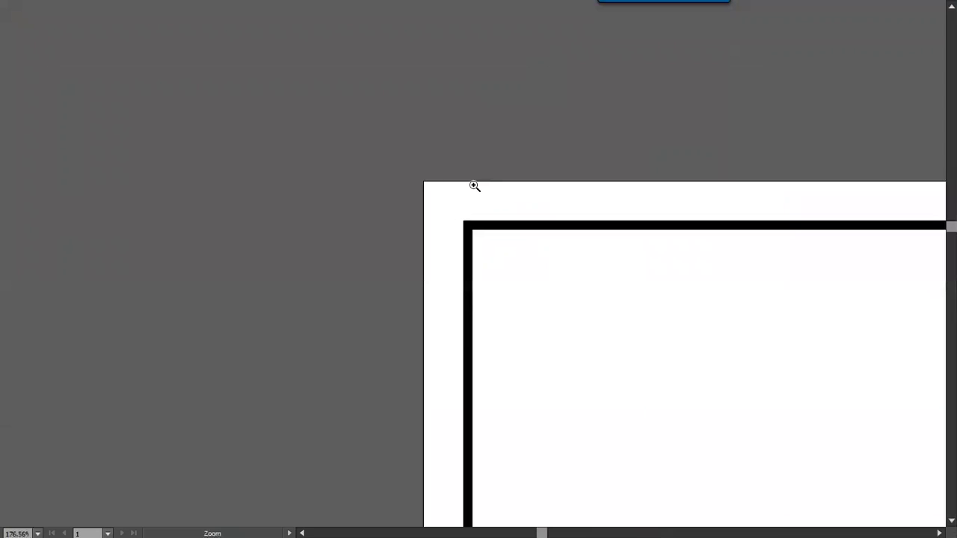
Draw a small rectangle about 0.33 × 0.37 in just inside the upper-left corner of the margin frame
key("f")
key("m")
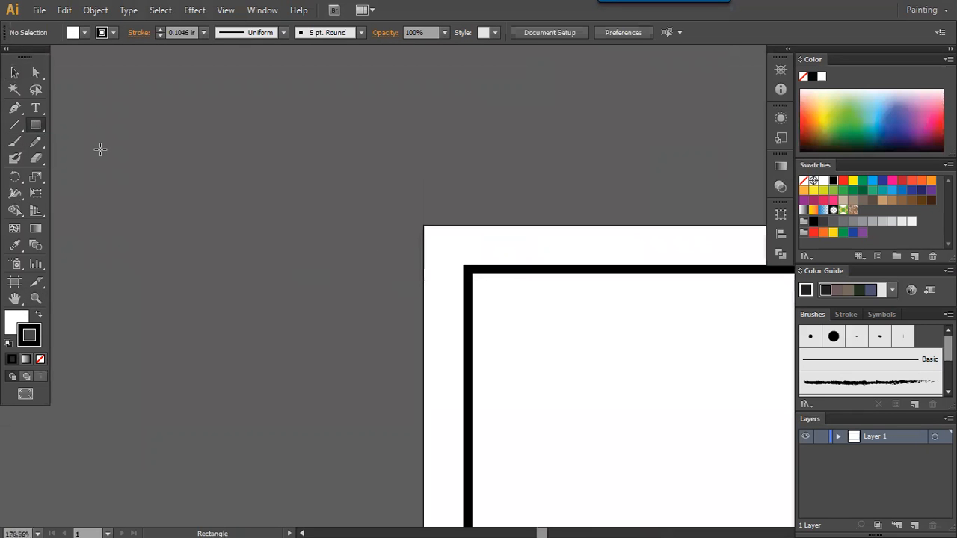
left_click_drag(546, 328, 583, 368)
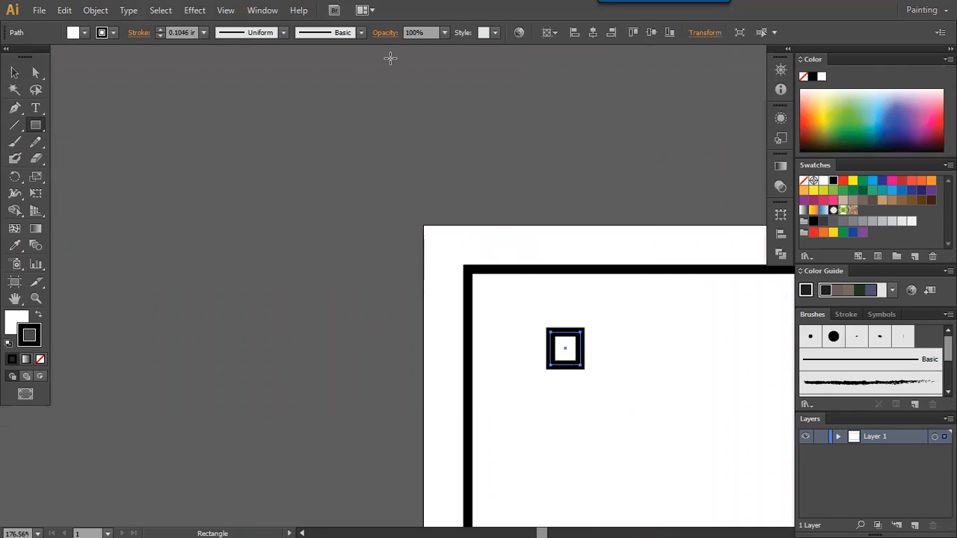
Set the small rectangle's width and height to 1 in each
left_click(705, 32)
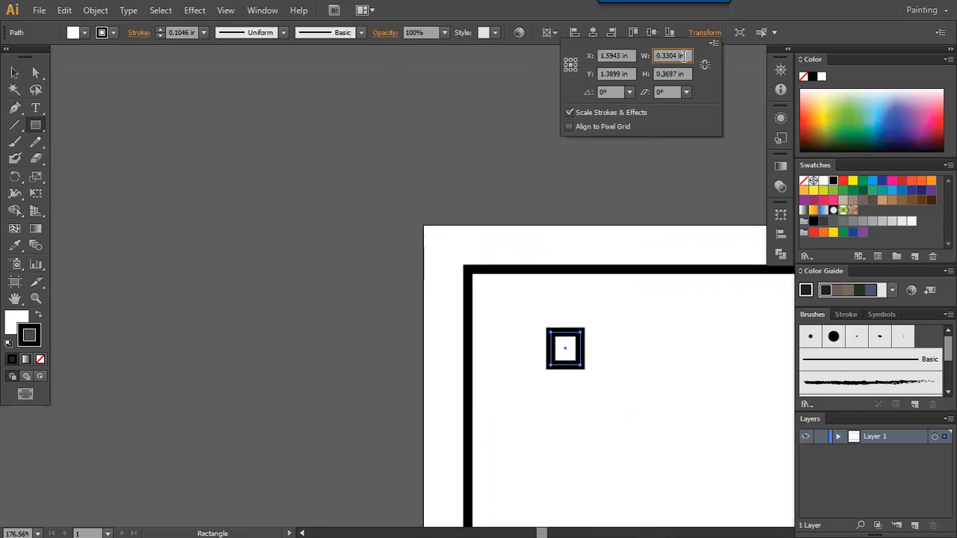
left_click(673, 55)
type("1")
key("Tab")
type("1")
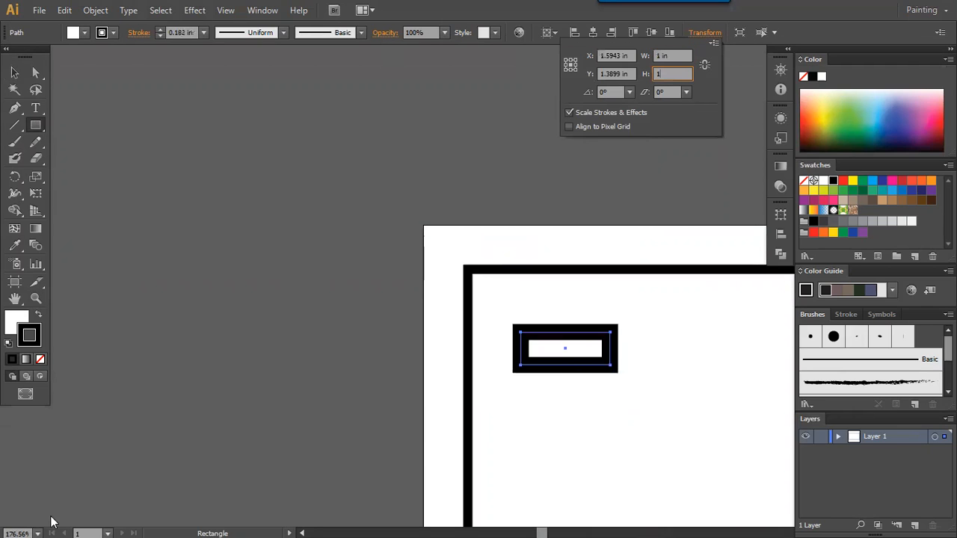
key("Return")
key("v")
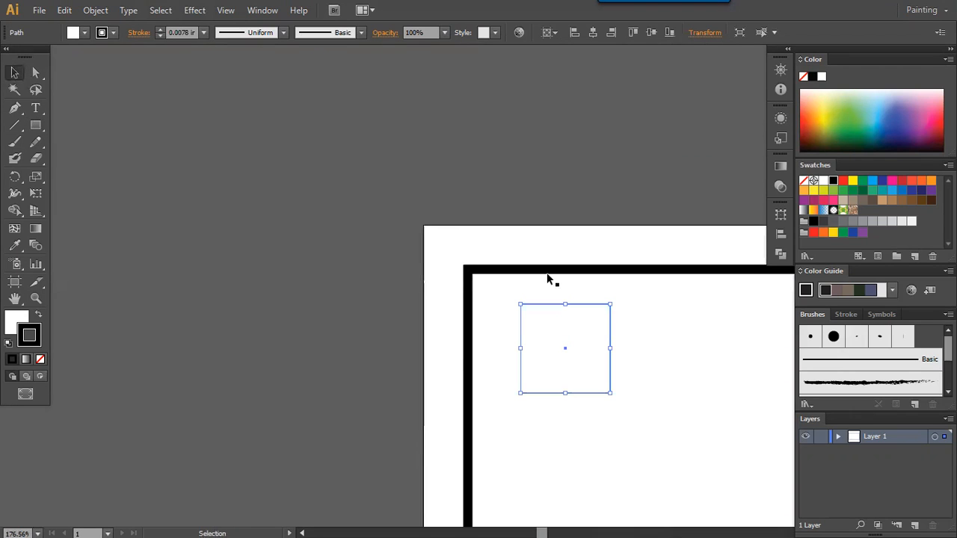
Align the 1 in square to the artboard's left and top edges
left_click(555, 32)
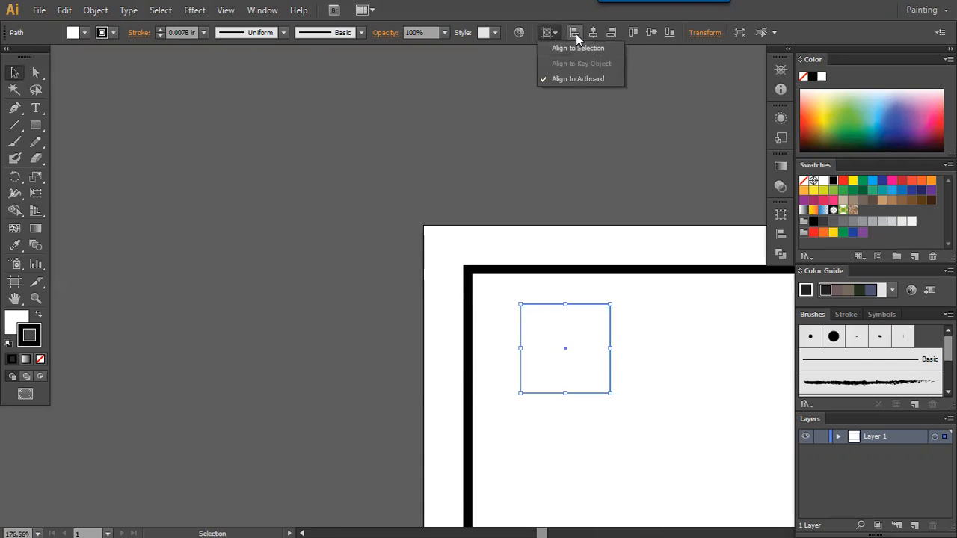
left_click(575, 33)
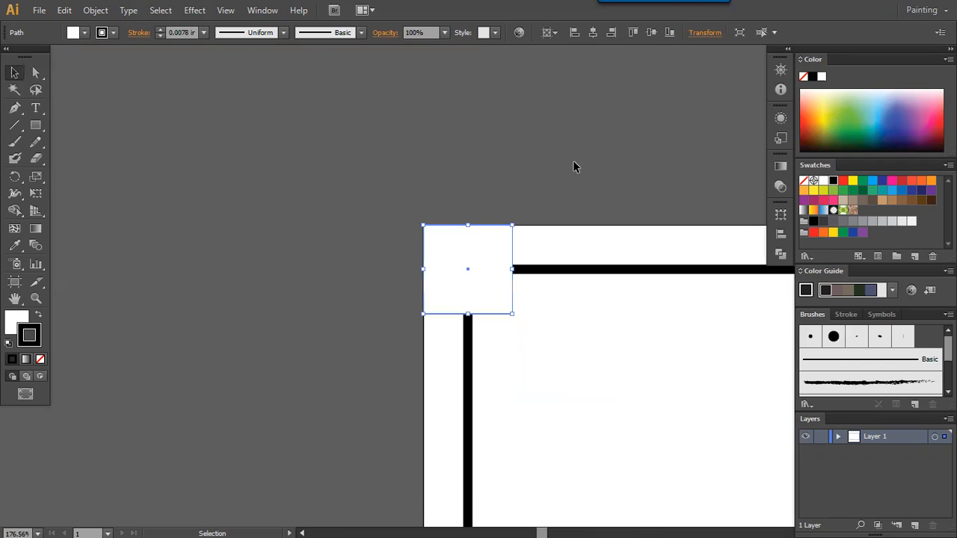
left_click_drag(539, 271, 397, 248)
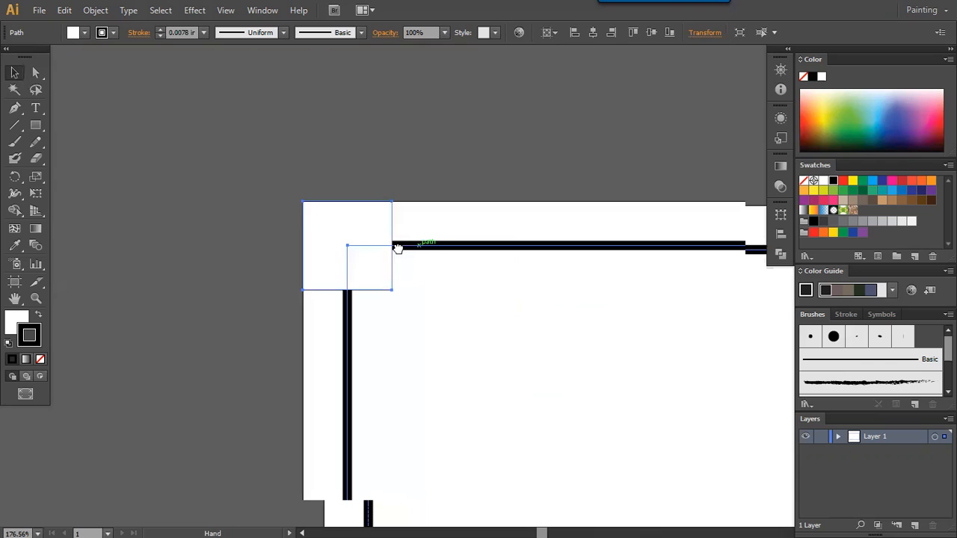
Compare the large margin rectangle's edges with the 1 in corner square, up close and across the whole artboard
left_click(403, 238)
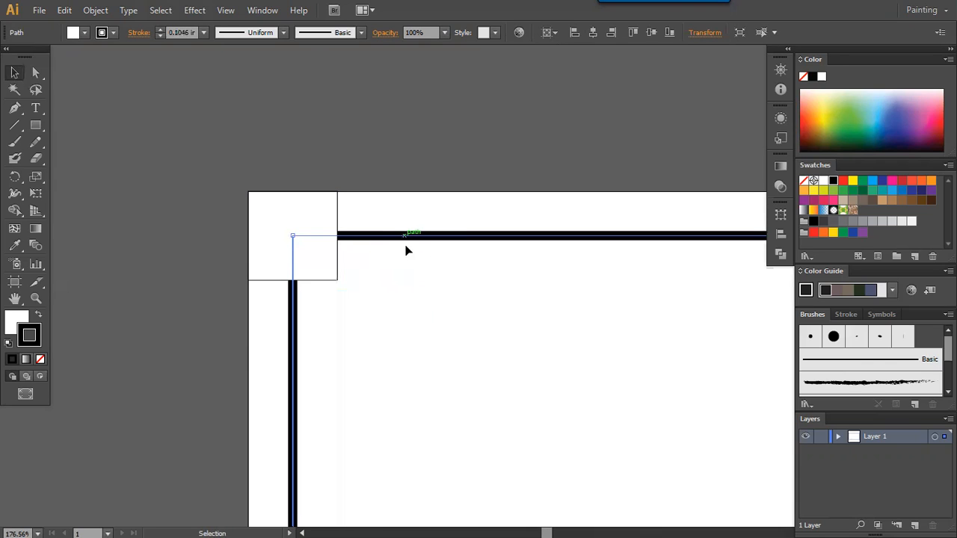
left_click_drag(423, 309, 347, 269)
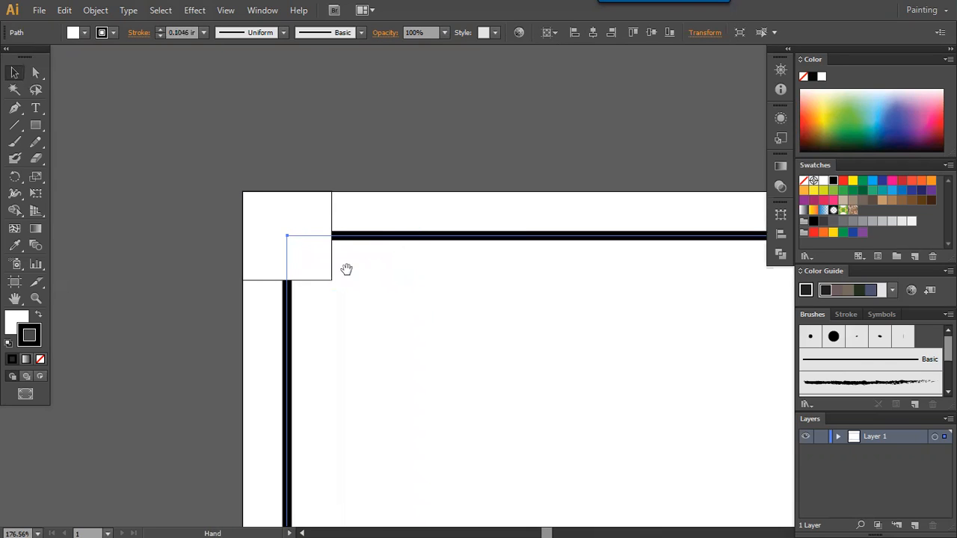
key("ctrl+minus")
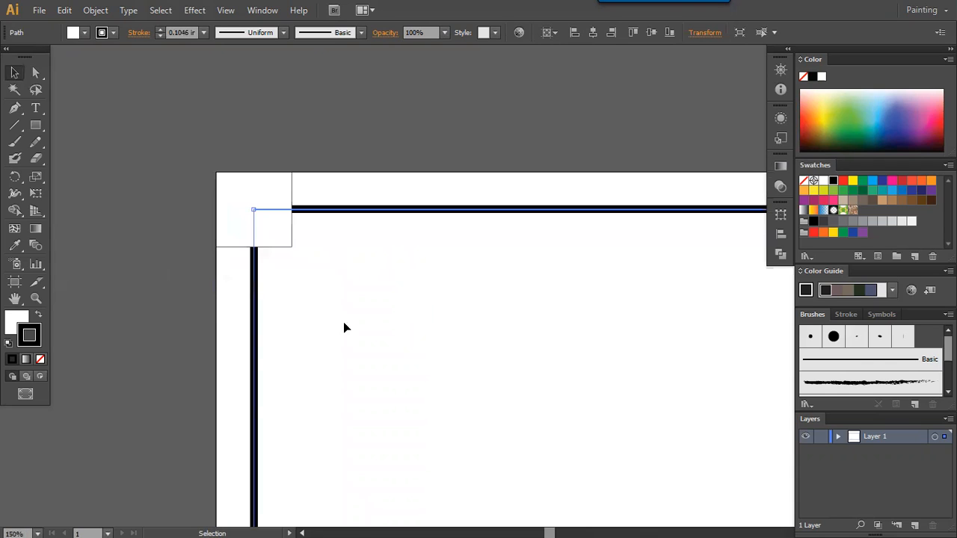
key("ctrl+minus")
key("ctrl+minus")
left_click_drag(600, 285, 390, 250)
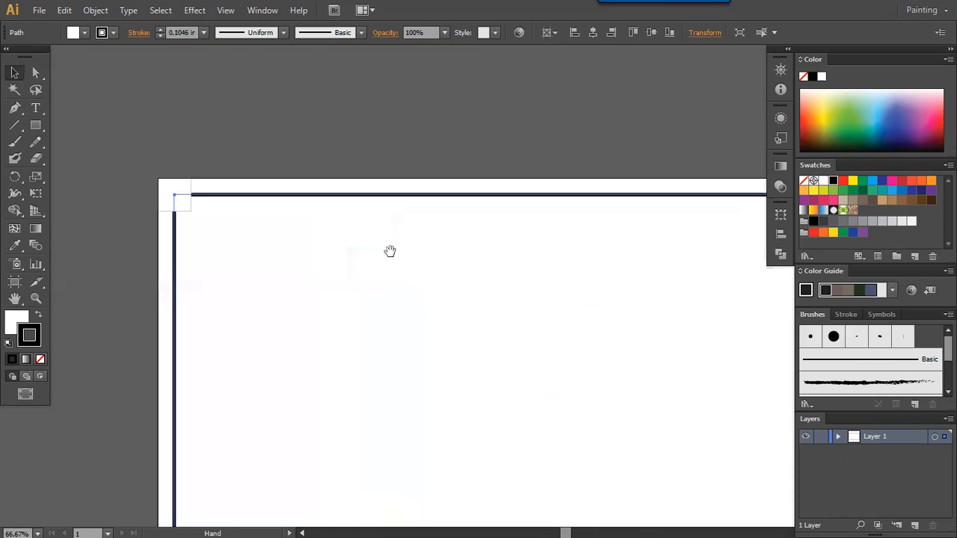
key("ctrl+minus")
key("ctrl+minus")
key("ctrl+minus")
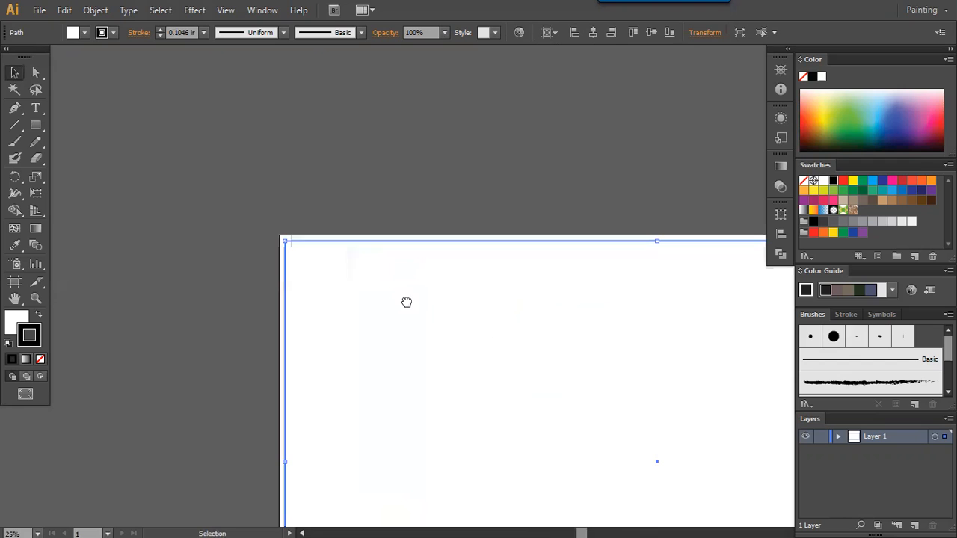
key("ctrl+minus")
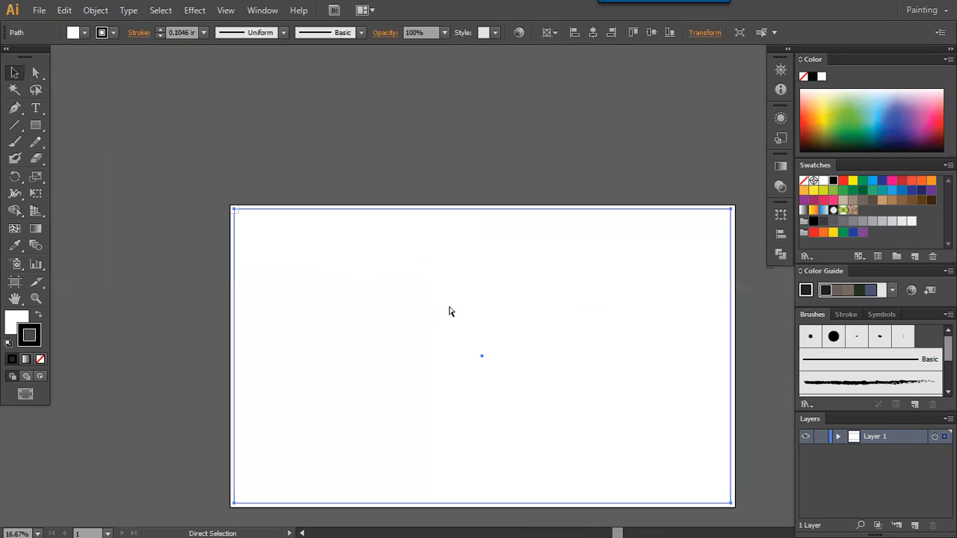
key("ctrl+plus")
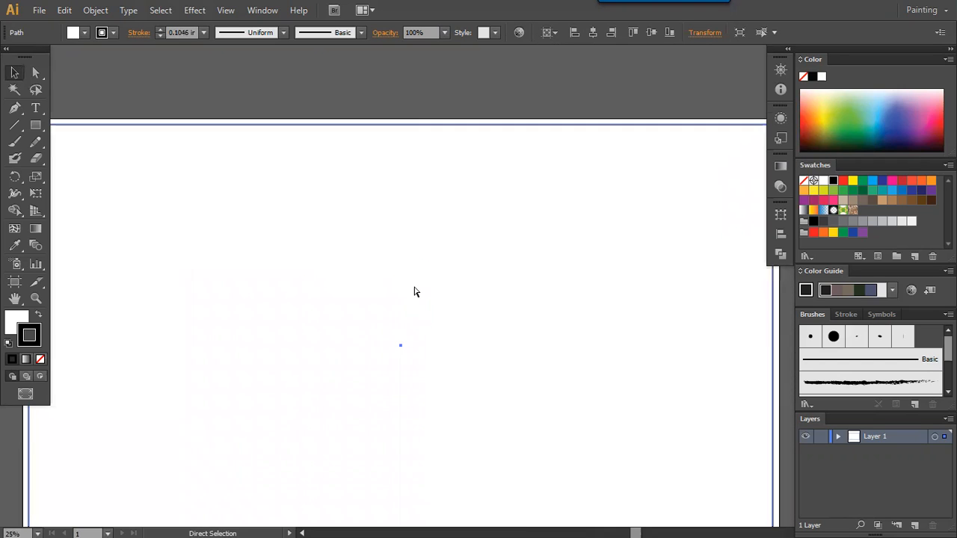
left_click_drag(300, 242, 379, 274)
Resize the large margin rectangle to 58 in wide and 34 in high using 60-2 and 36-2
left_click(397, 147)
left_click(390, 209)
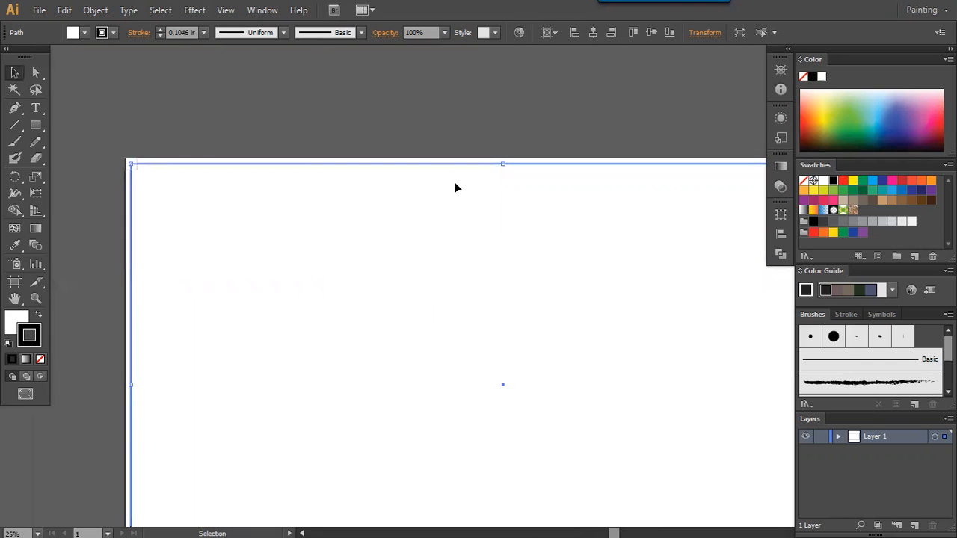
left_click(705, 33)
left_click(675, 57)
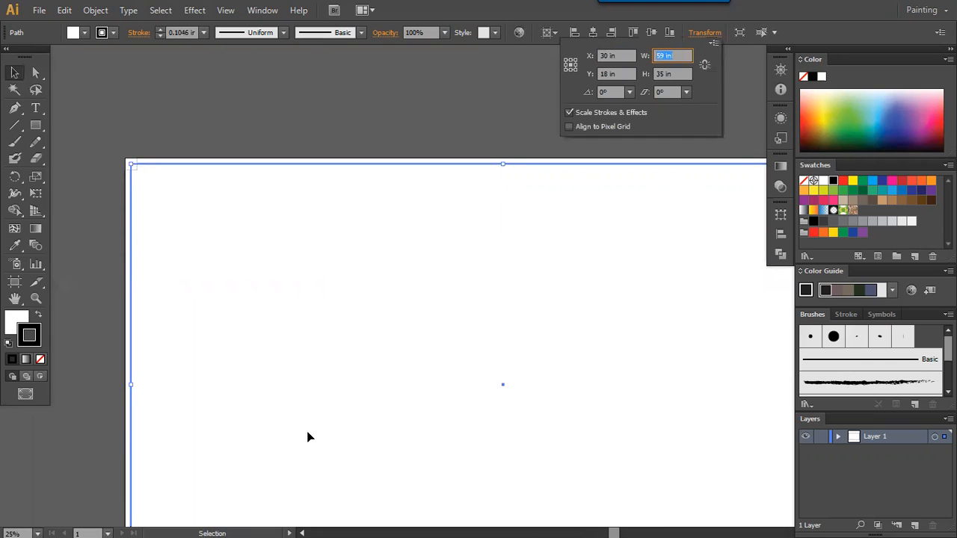
type("60-2")
key("Tab")
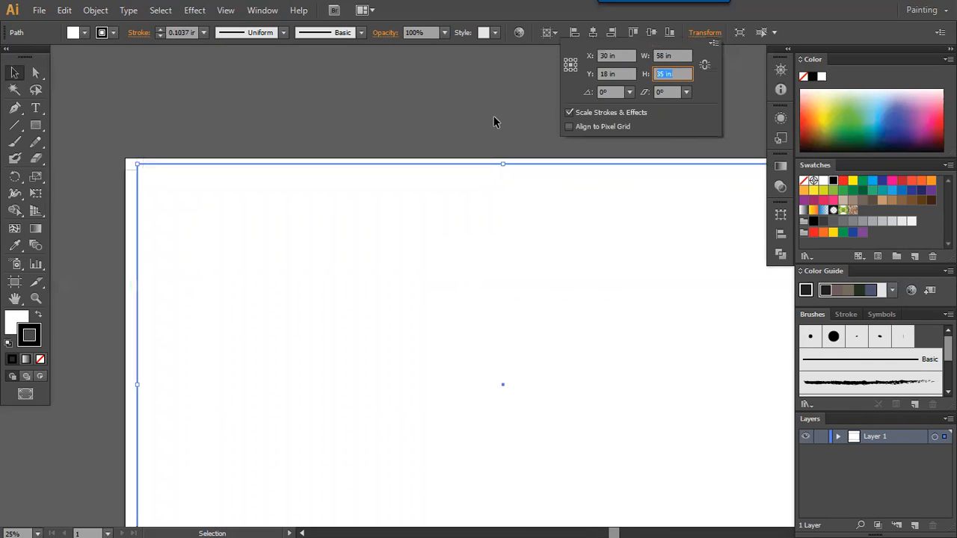
type("36-")
key("Return")
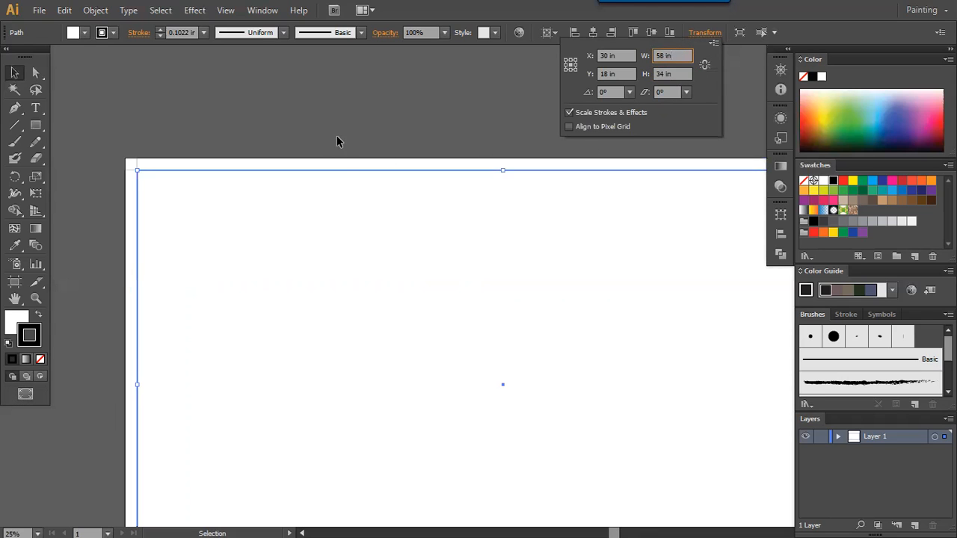
Check the resized margin rectangle's upper-left corner against the 1 in square
left_click(323, 194)
key("f")
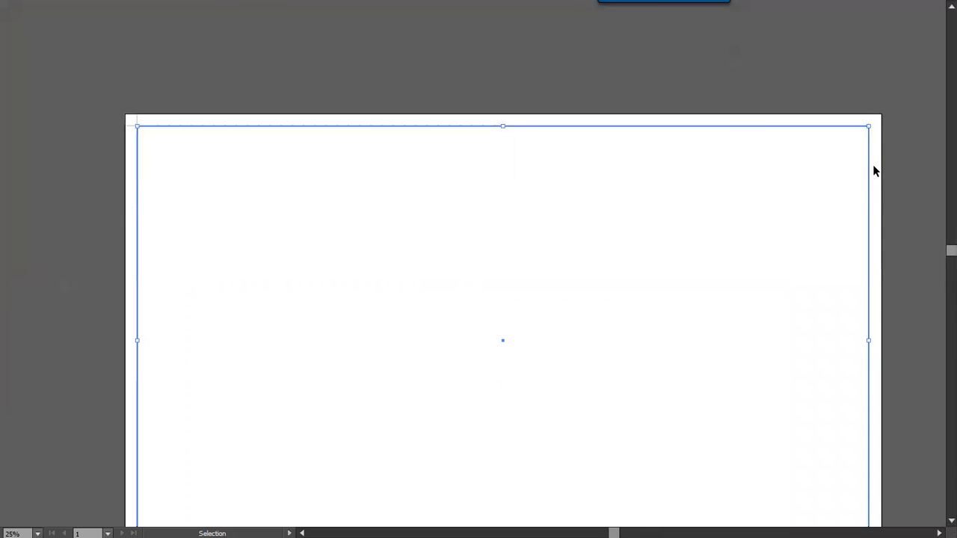
left_click(110, 194)
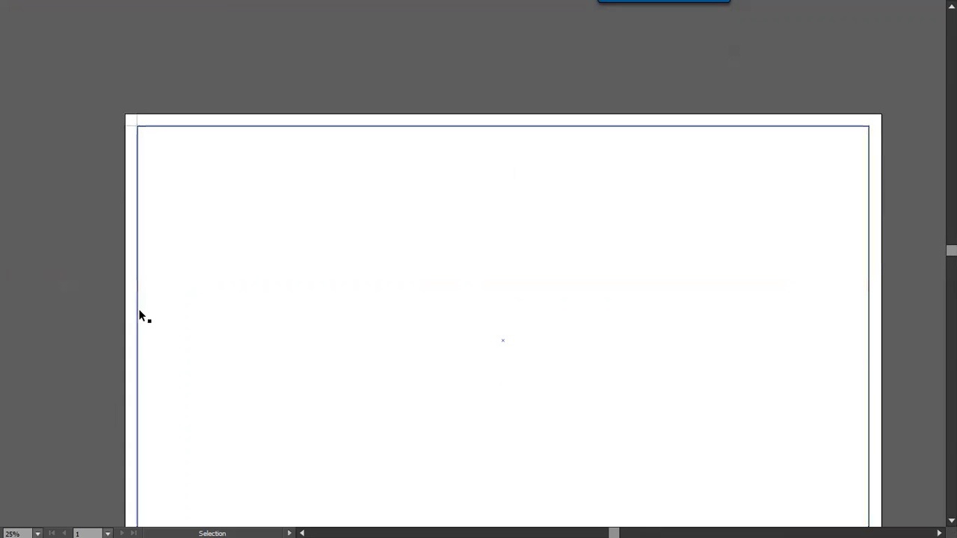
key("z")
left_click_drag(99, 93, 204, 182)
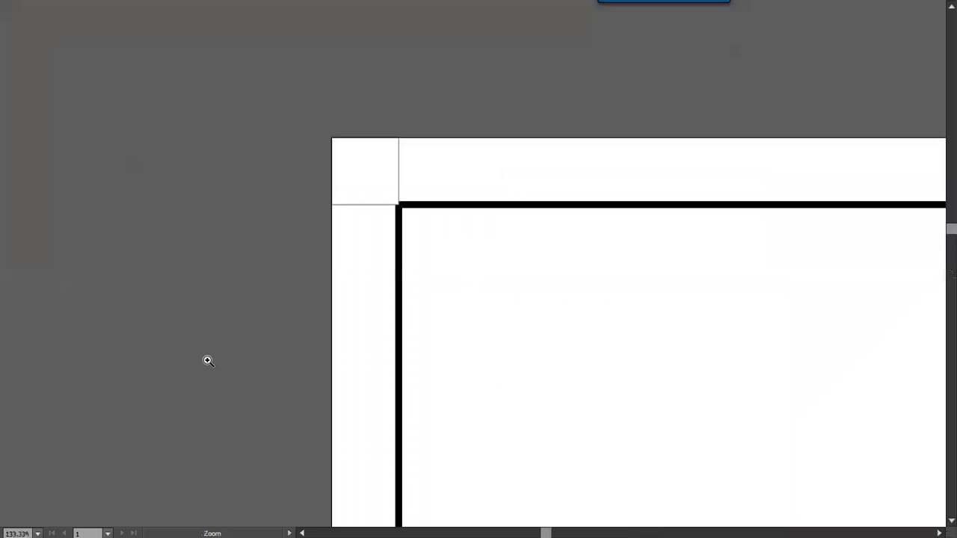
key("v")
left_click(352, 196)
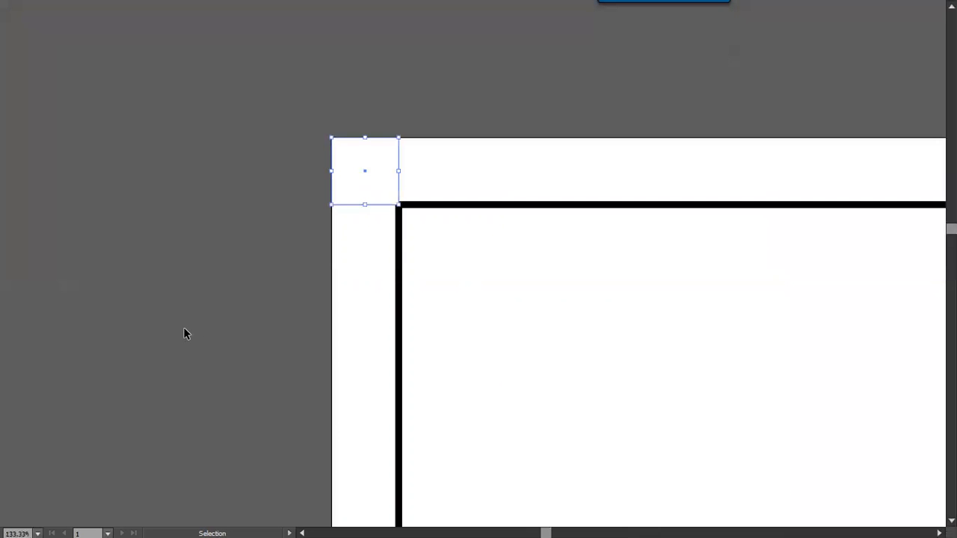
left_click(210, 306)
Review the margin around the whole artboard and at its upper-left corner
key("h")
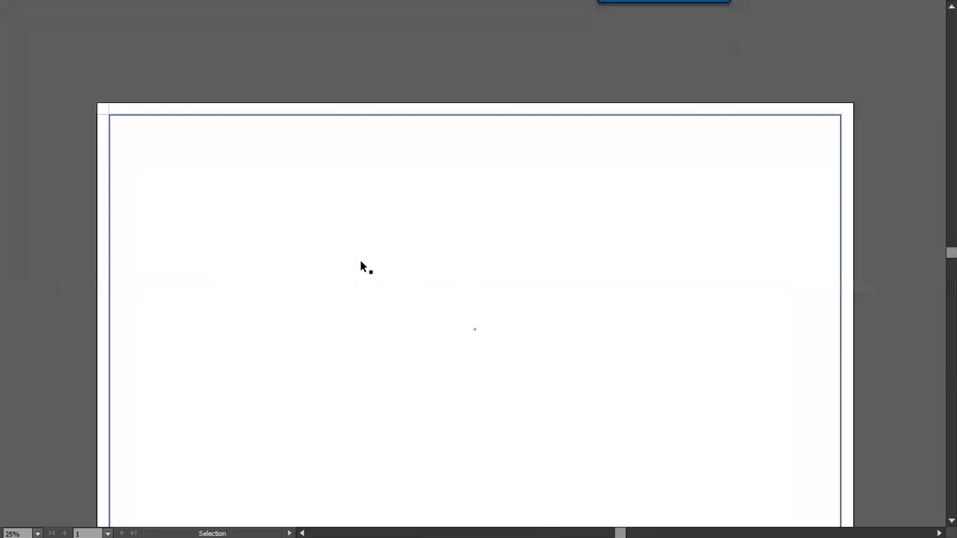
key("ctrl+minus")
key("space")
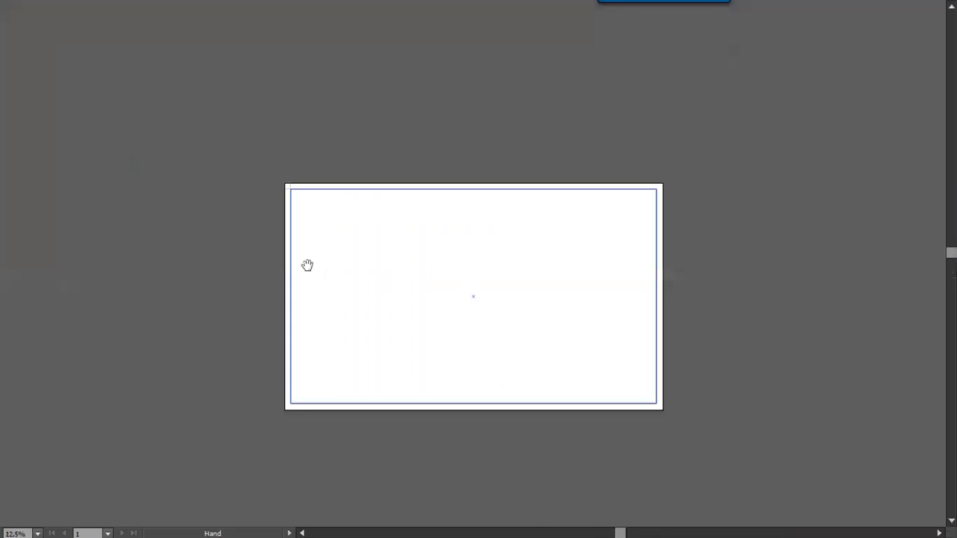
left_click_drag(362, 283, 298, 262)
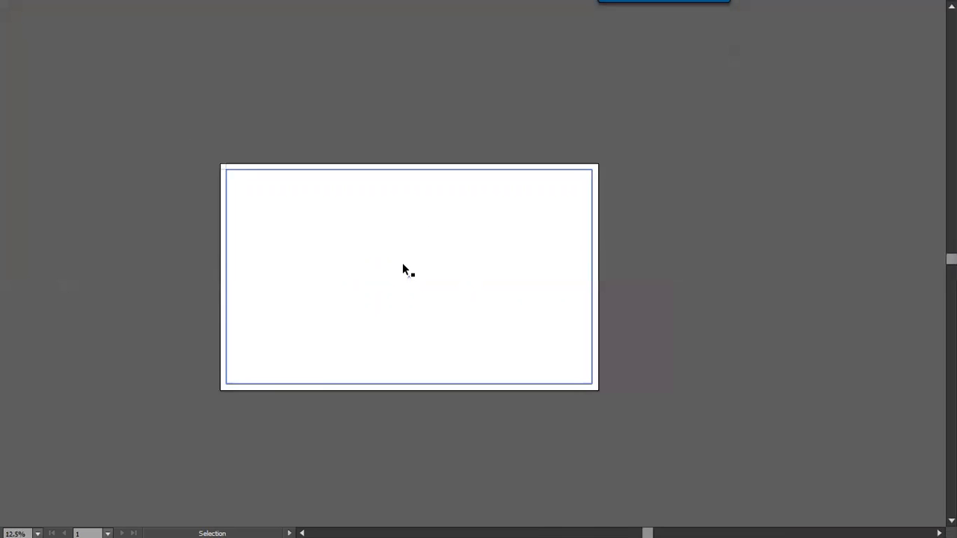
key("f")
key("z")
left_click_drag(273, 244, 287, 265)
key("space")
left_click_drag(404, 287, 274, 264)
key("v")
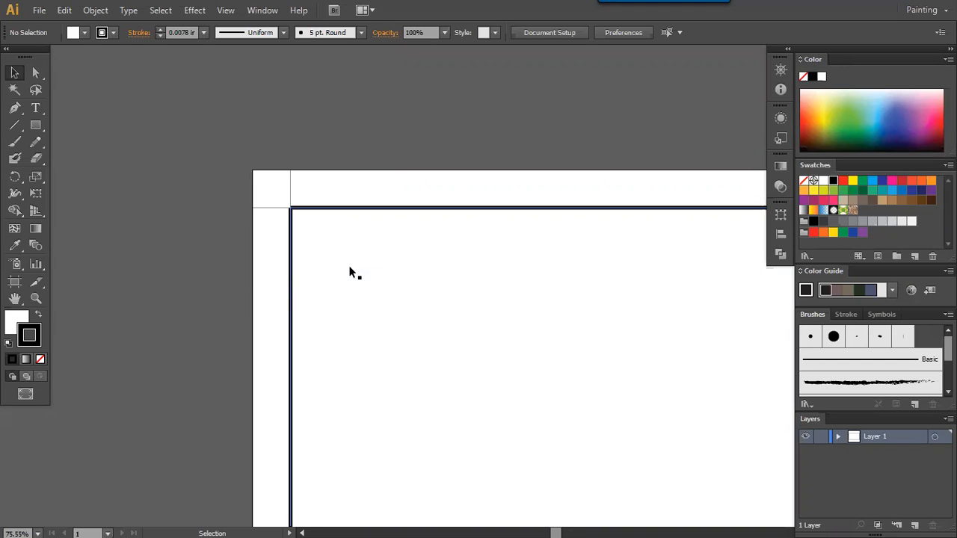
key("alt+Tab")
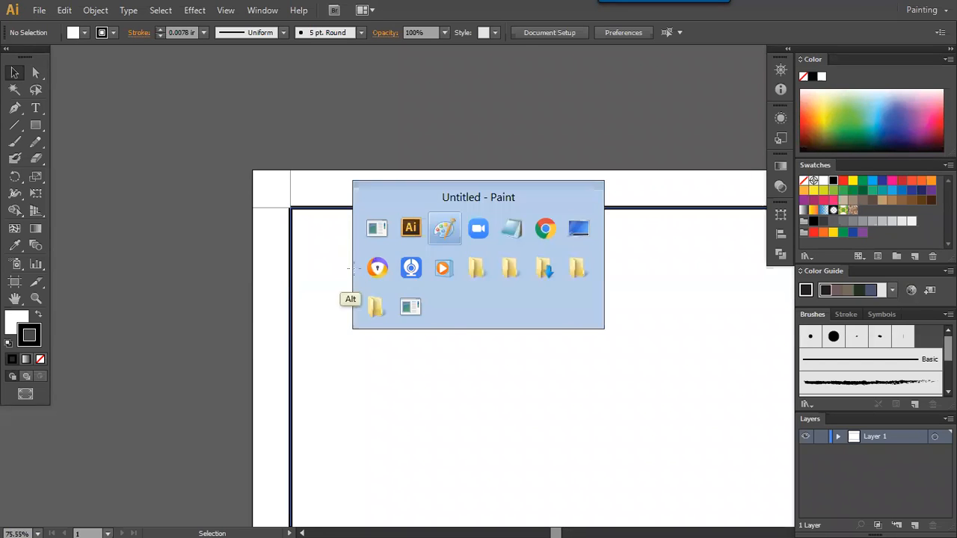
key("alt+Tab")
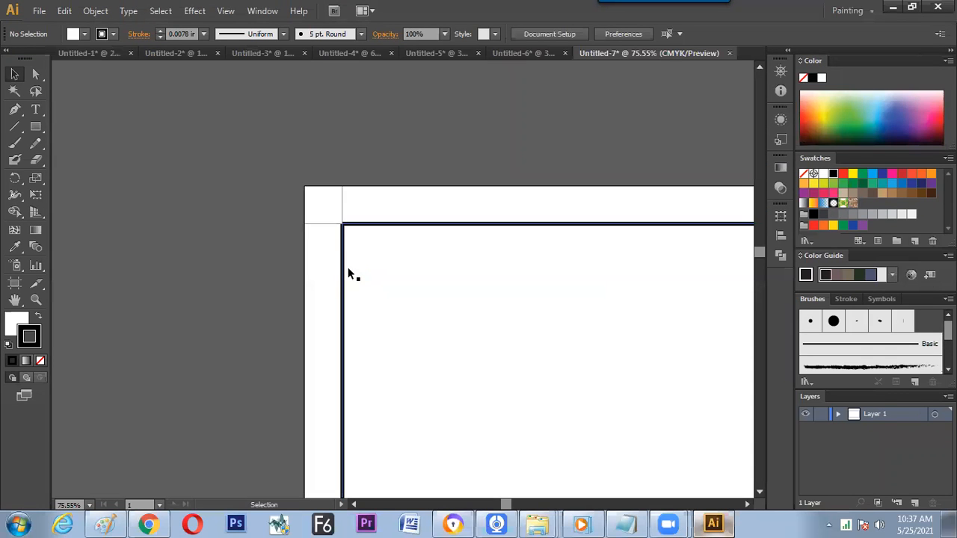
Convert the large margin rectangle on the 60 × 36 in artboard into guides
left_click(336, 179)
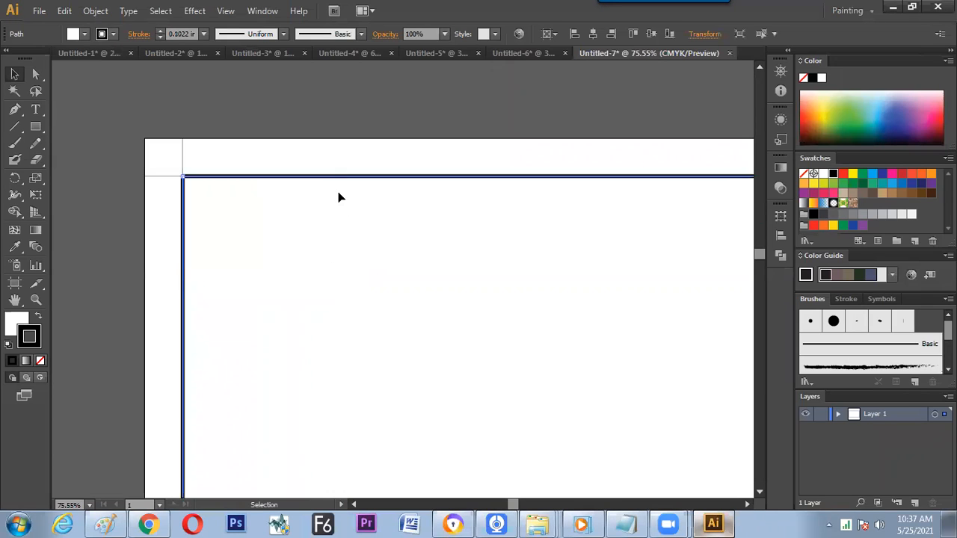
right_click(338, 181)
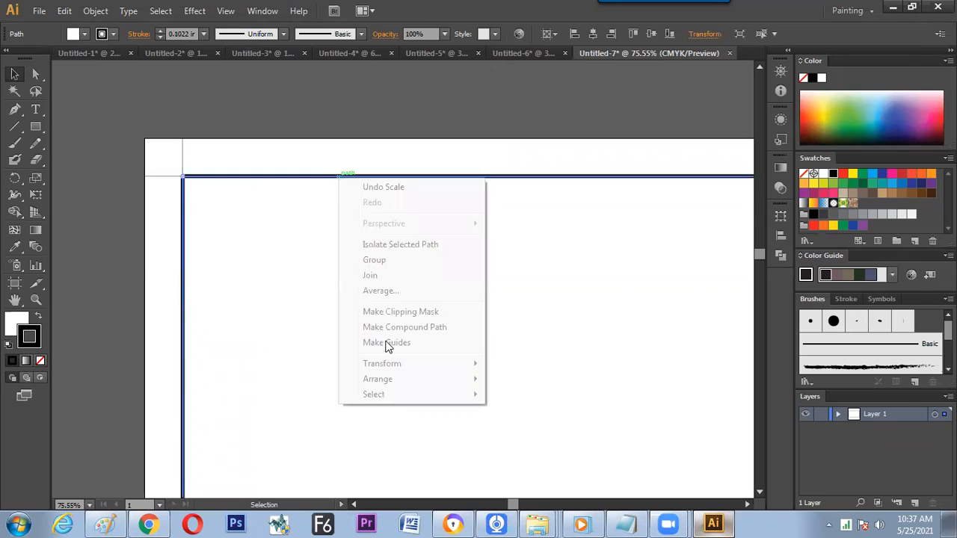
left_click(363, 346)
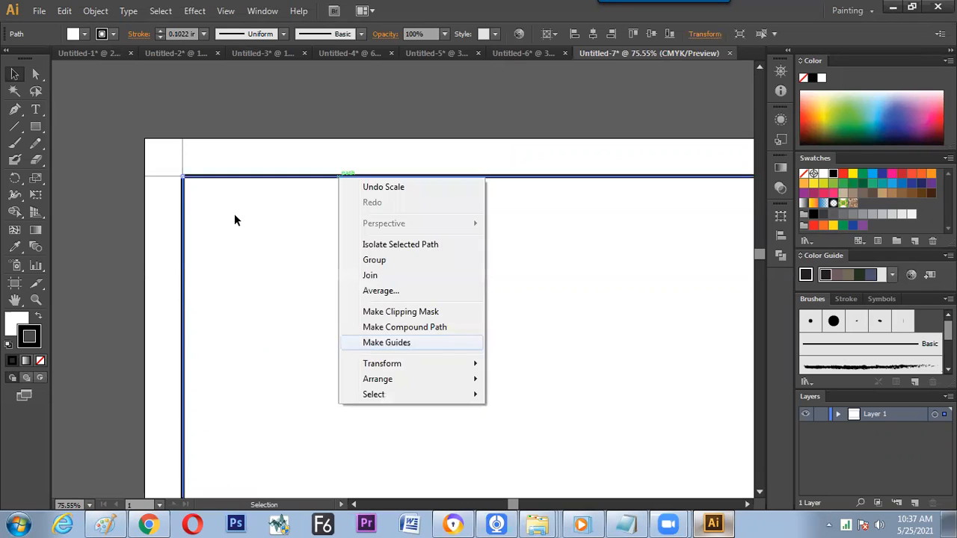
Delete the 1 in square from the artboard's upper-left corner and review the margin guide across the whole artboard
left_click(161, 177)
key("Delete")
left_click_drag(325, 148, 284, 190)
key("ctrl+0")
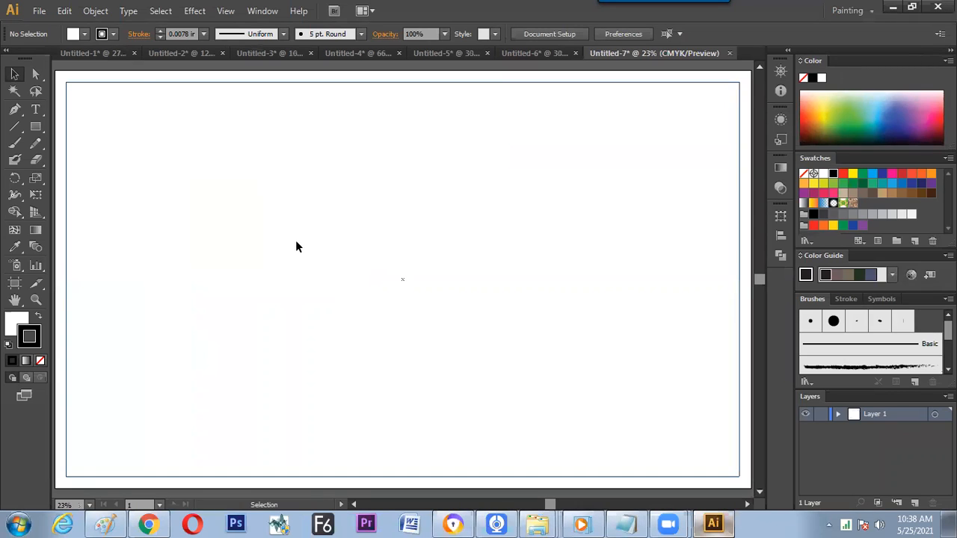
key("Tab")
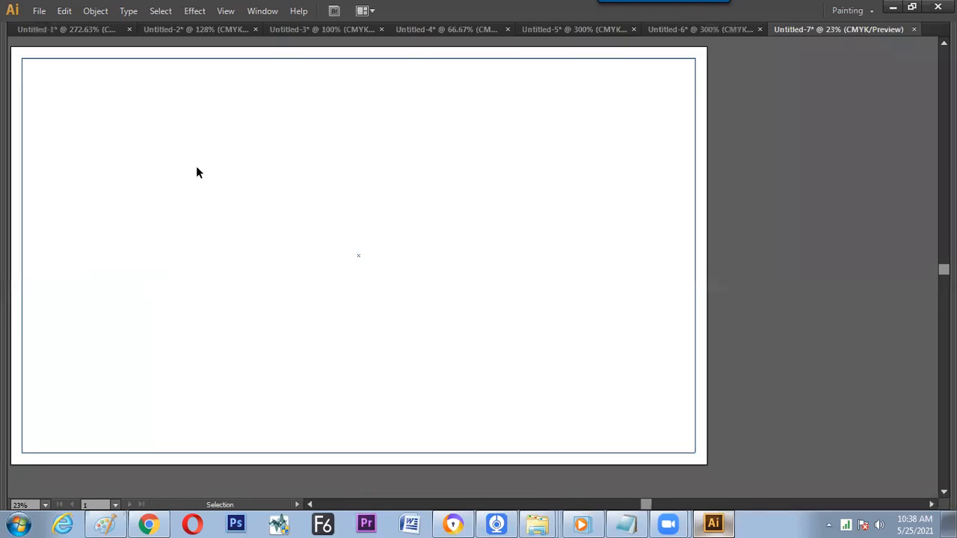
key("Tab")
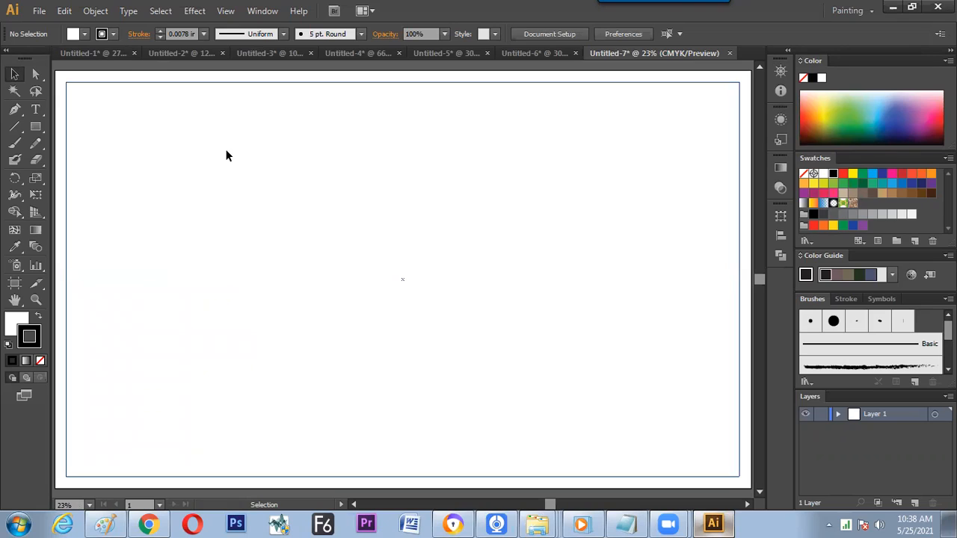
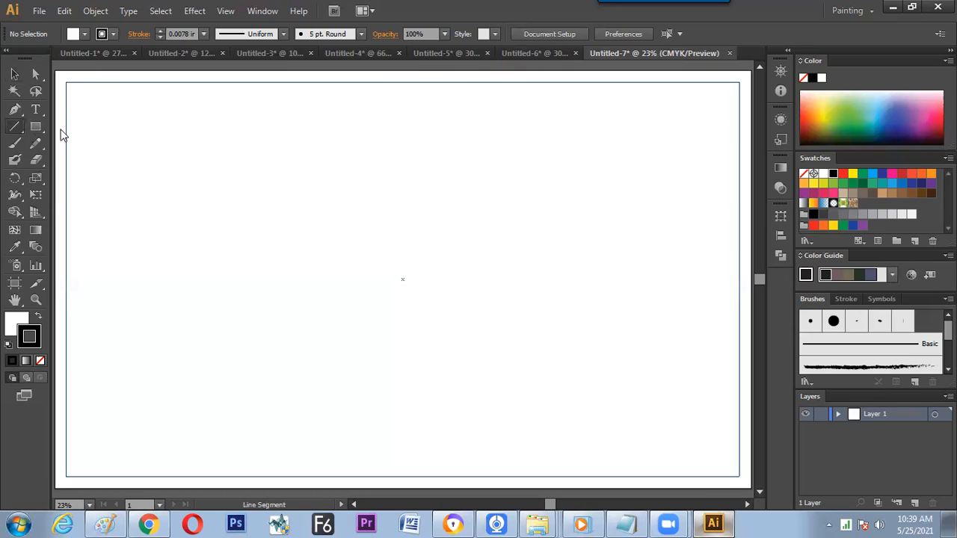
Choose the Rectangular Grid tool and create a new document with the preset settings
left_click(15, 126)
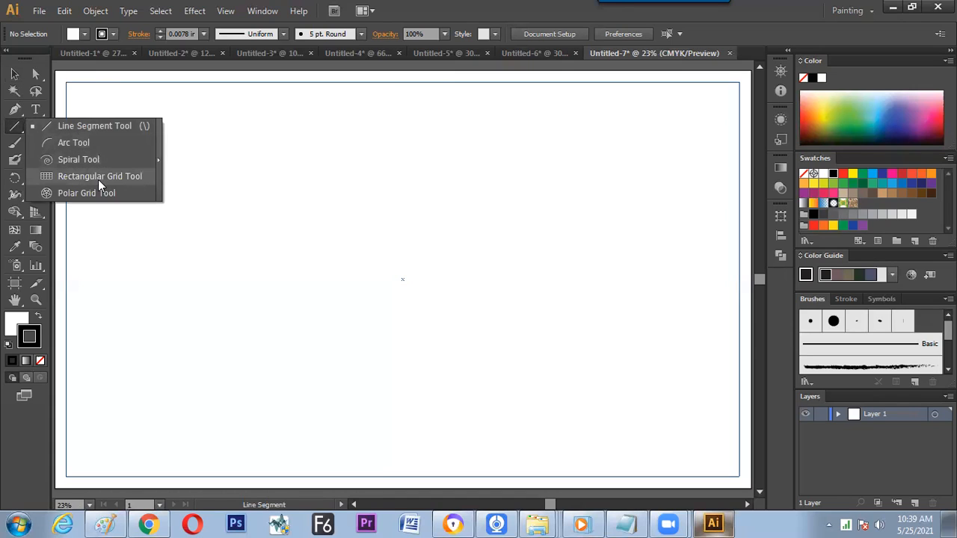
left_click(98, 180)
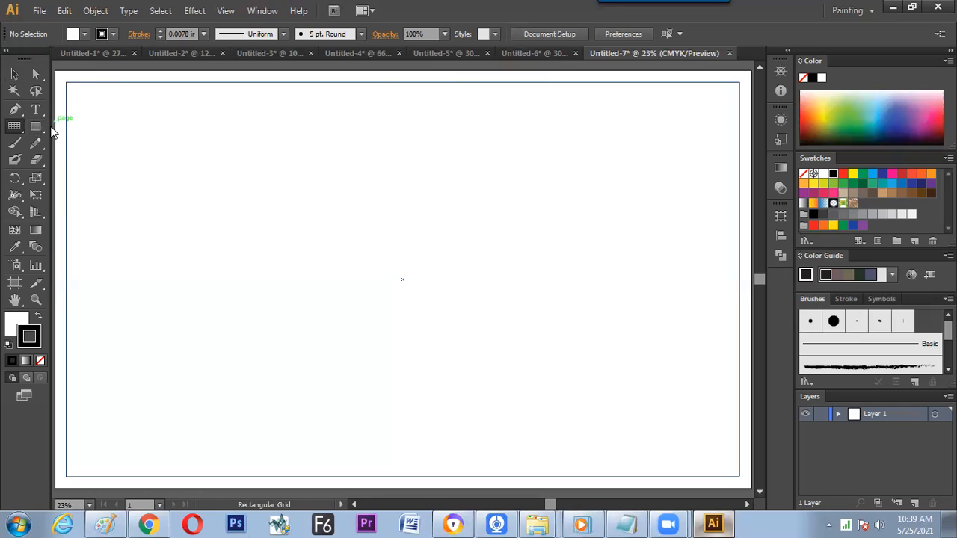
key("ctrl+n")
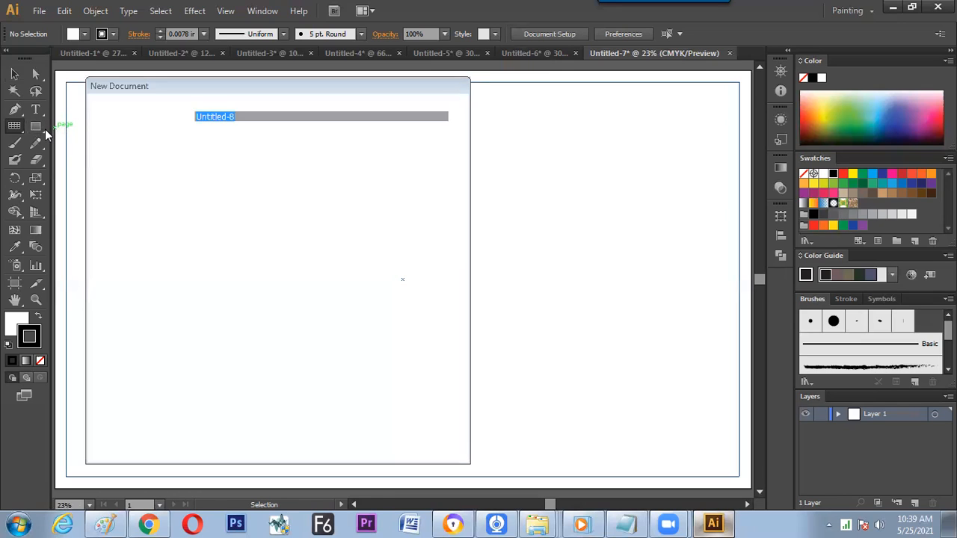
key("Return")
left_click(17, 128)
left_click_drag(199, 200, 224, 233)
left_click(493, 236)
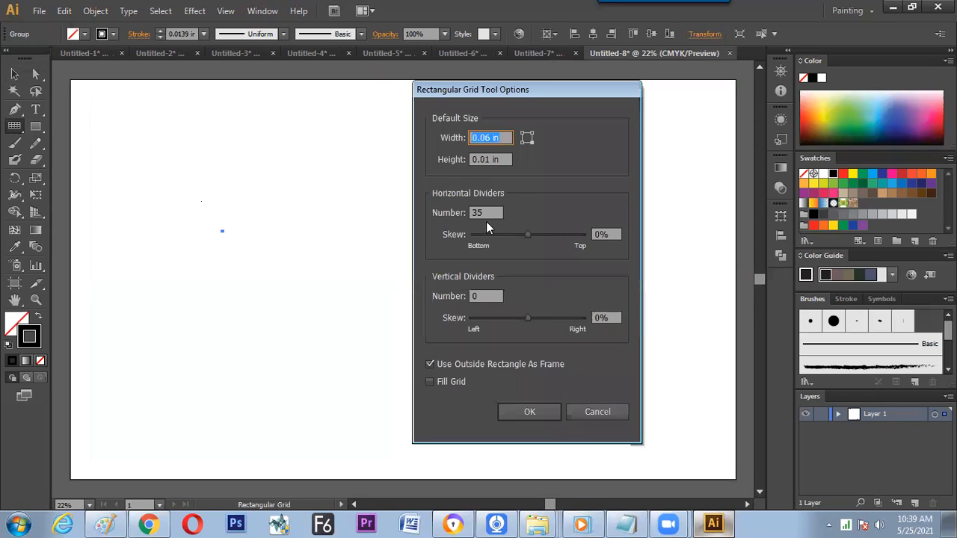
left_click(589, 410)
key("Delete")
Insert a rectangular grid near the artboard's centre with its horizontal dividers skewed -31% toward the bottom
left_click(403, 303)
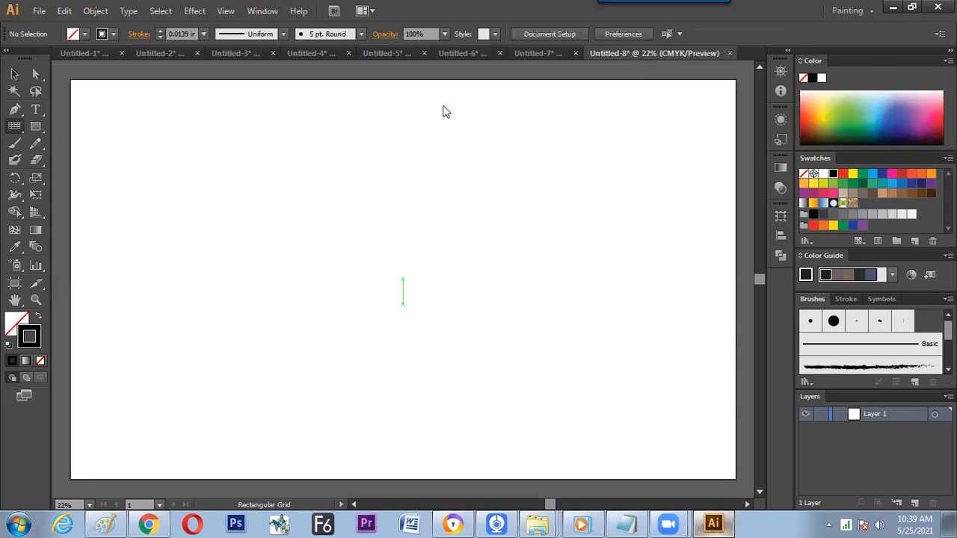
left_click_drag(414, 83, 364, 76)
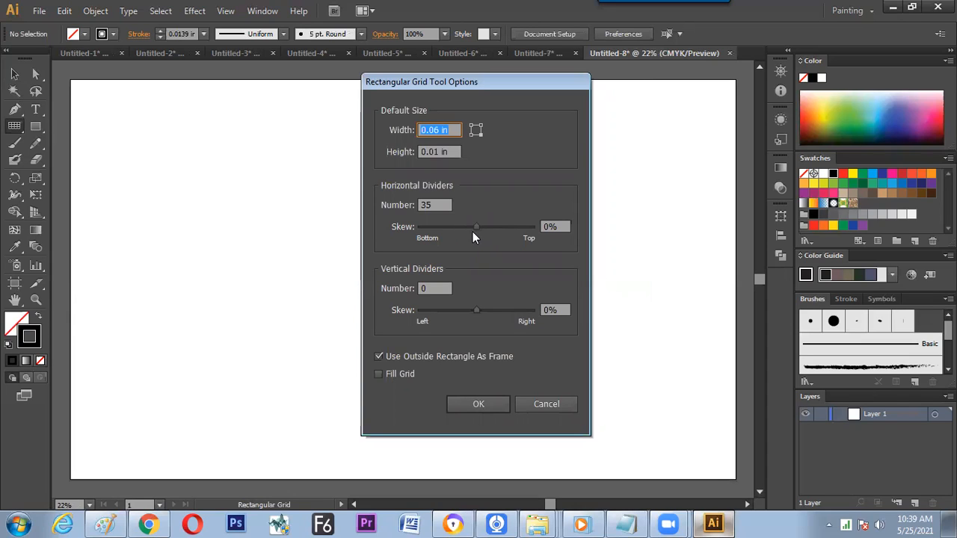
left_click_drag(564, 227, 485, 236)
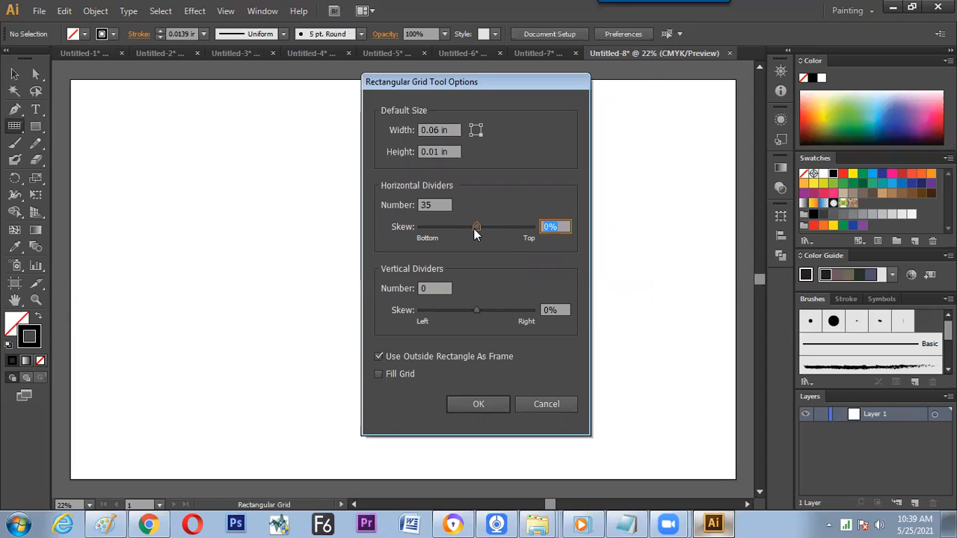
left_click_drag(471, 226, 466, 232)
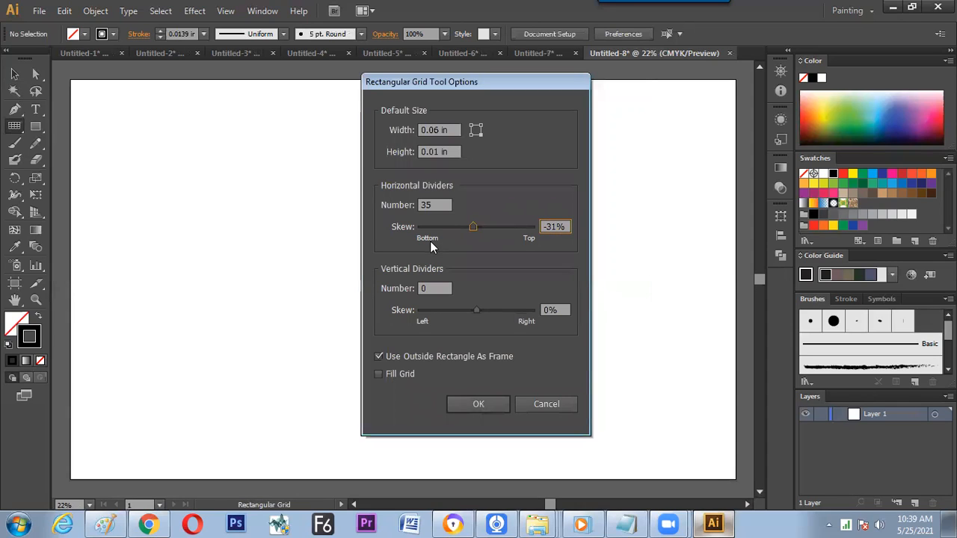
left_click(459, 404)
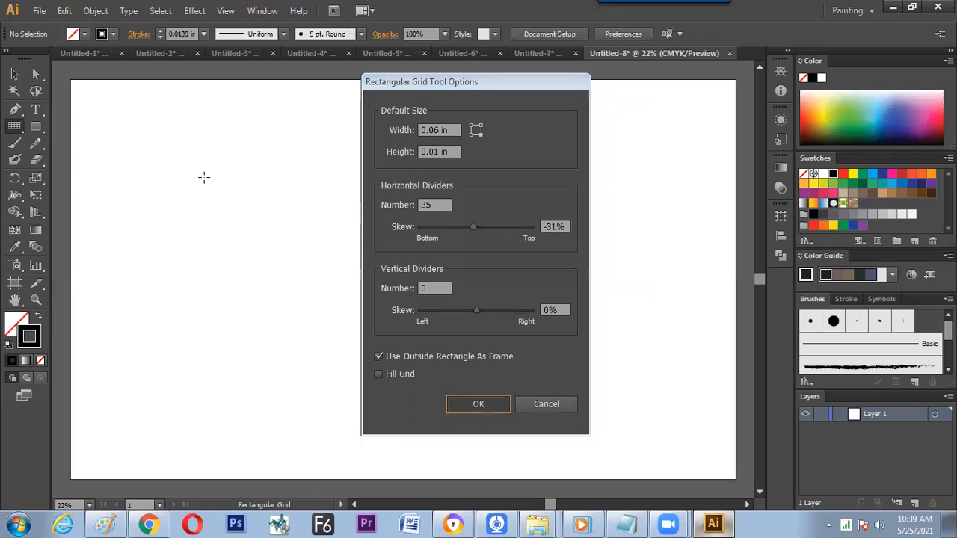
Draw a trial grid with 35 horizontal dividers at -31% skew on the empty artboard and delete it
left_click_drag(206, 141, 455, 377)
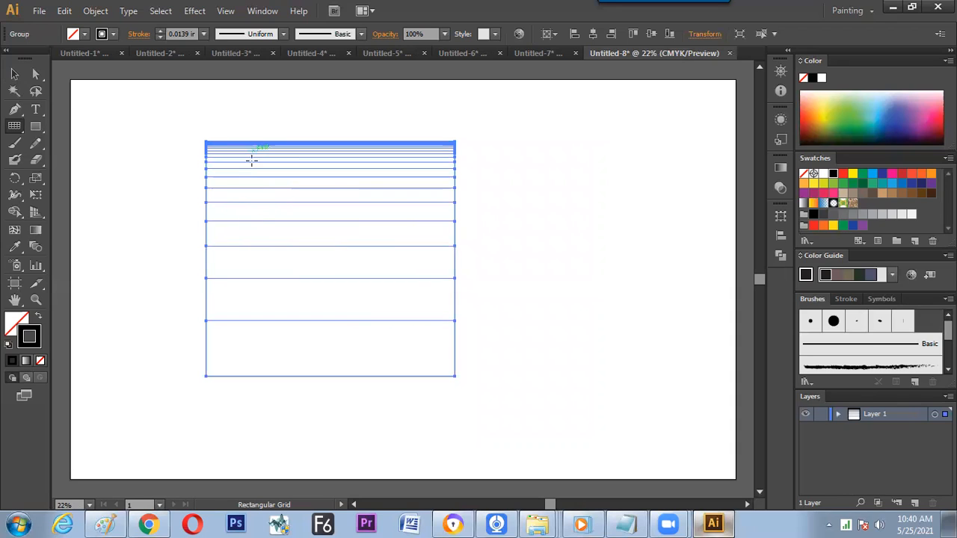
key("Delete")
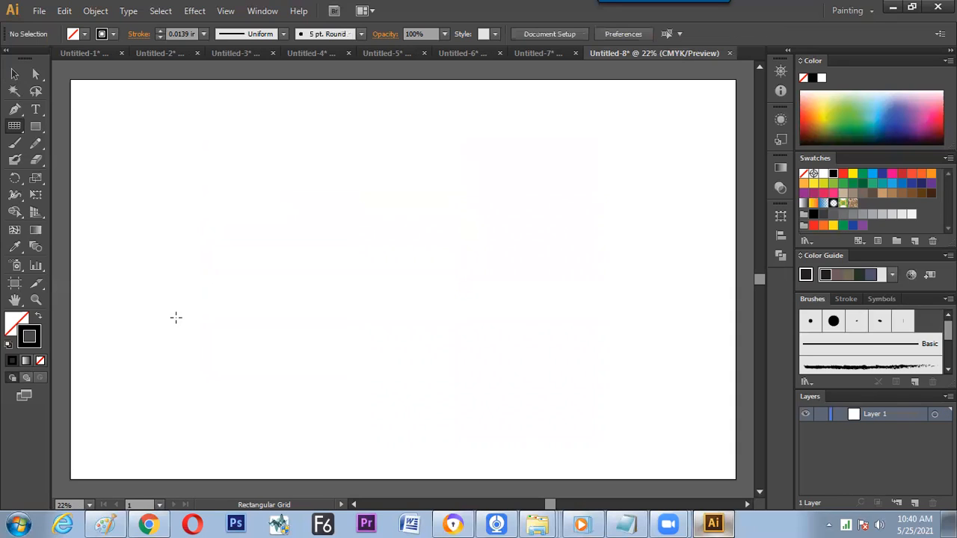
Draw a wide, shallow grid of 35 skewed horizontal dividers across the artboard's lower half and extend it to the right artboard edge
key("ctrl+minus")
left_click_drag(153, 320, 649, 349)
key("v")
left_click_drag(154, 337, 150, 336)
left_click(148, 389)
left_click_drag(591, 332, 660, 336)
left_click(541, 314)
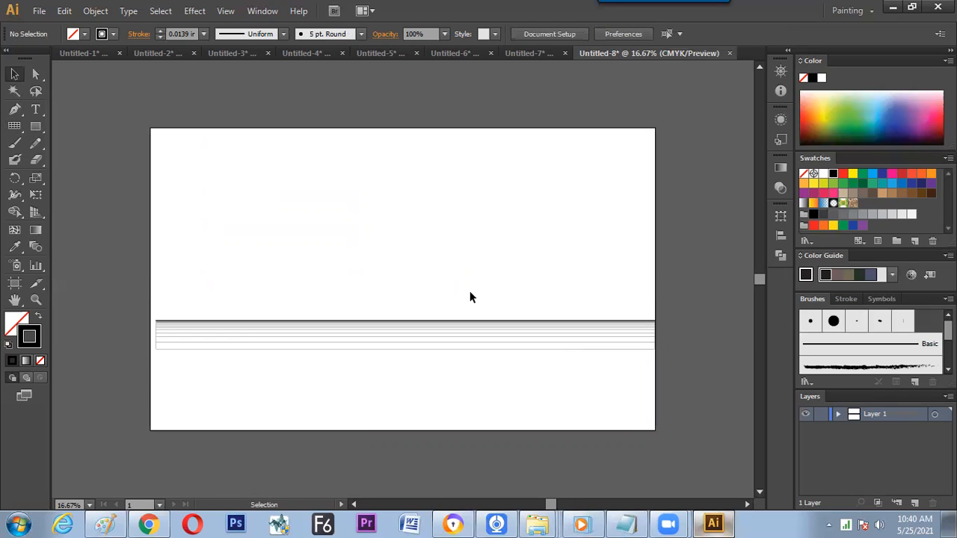
Stretch the wide grid's left end to the artboard edge and examine the line spacing up close
left_click(239, 338)
mouse_move(156, 336)
left_mouse_down()
mouse_move(143, 334)
mouse_move(156, 341)
left_mouse_up()
left_click(166, 389)
key("ctrl+space")
left_click_drag(127, 299, 656, 376)
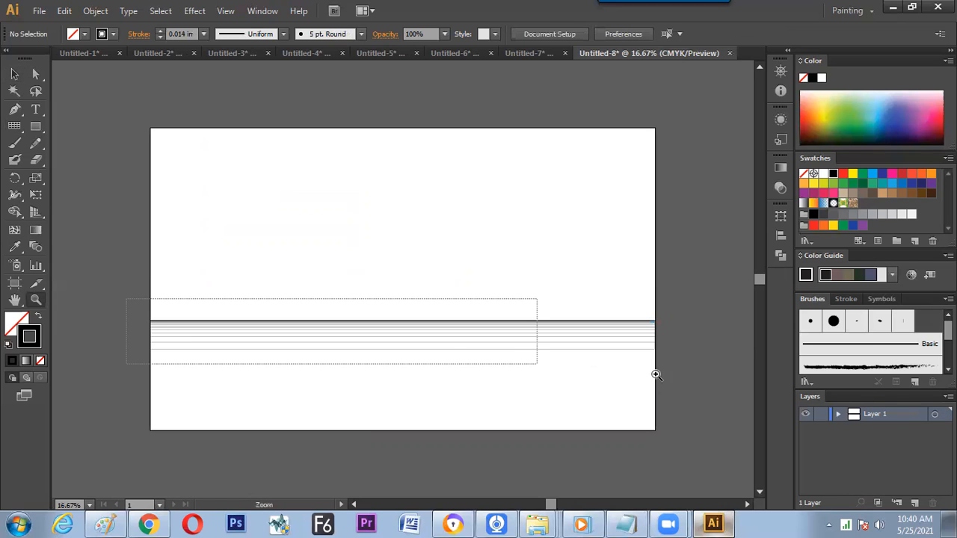
left_click_drag(415, 362, 395, 354)
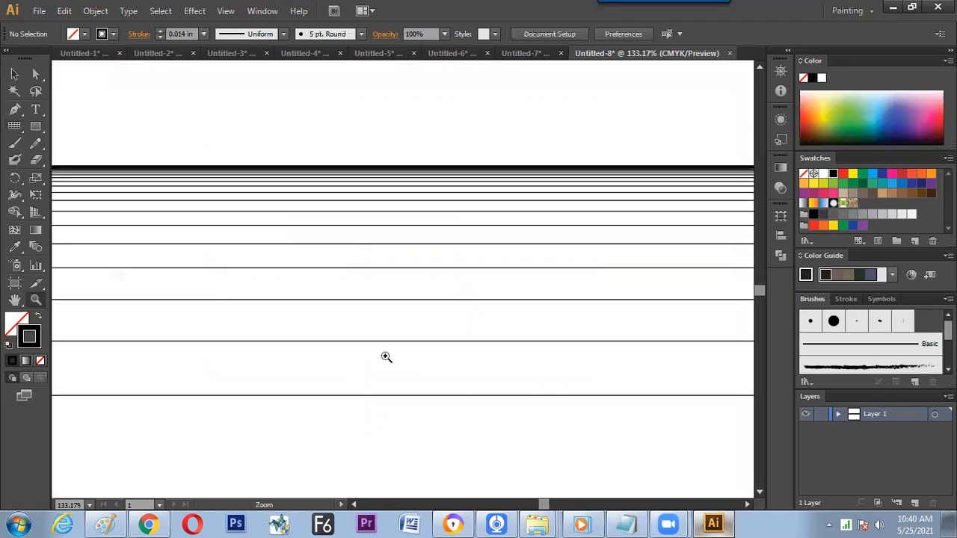
key("ctrl+0")
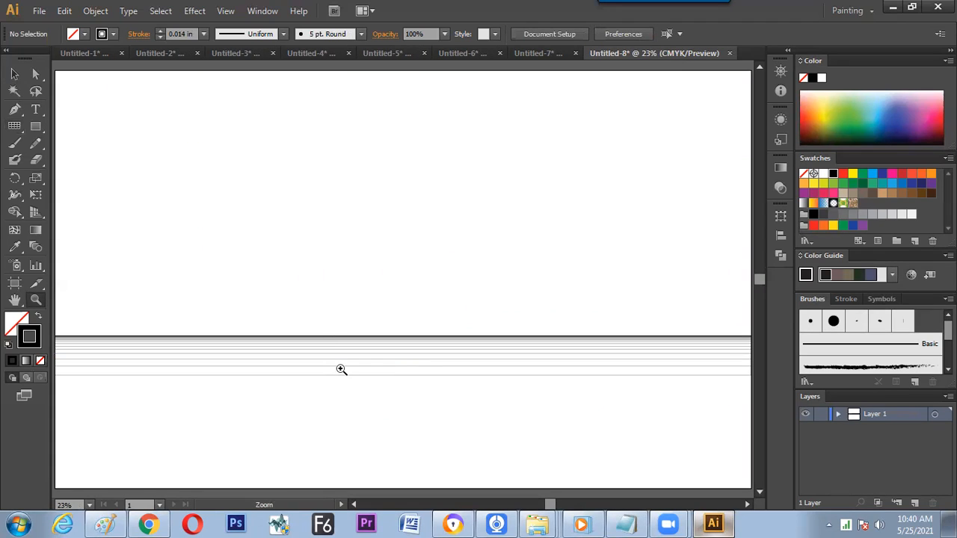
left_click_drag(263, 356, 358, 383)
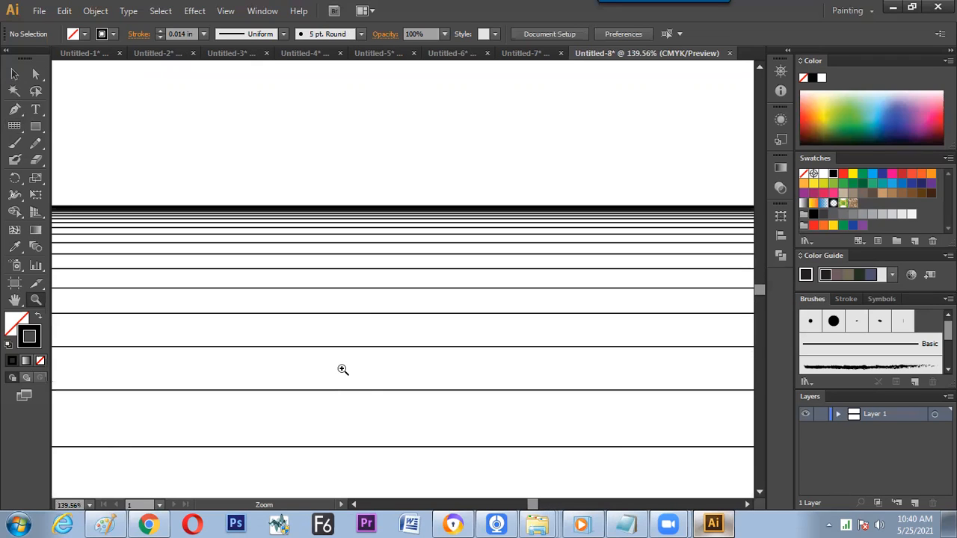
key("ctrl+0")
Reset the horizontal dividers' skew to 0% in the Rectangular Grid tool options
key("v")
left_click(336, 355)
left_click(15, 125)
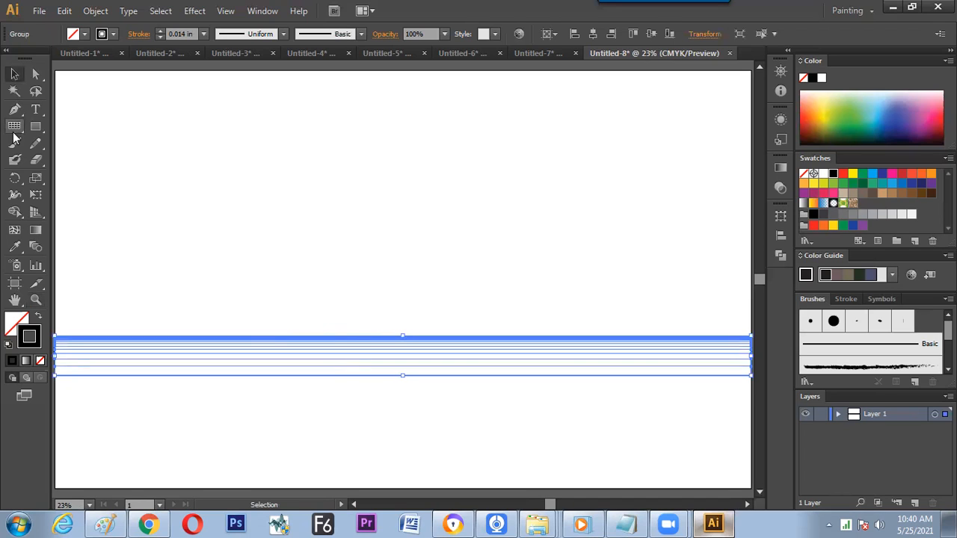
left_click(283, 196)
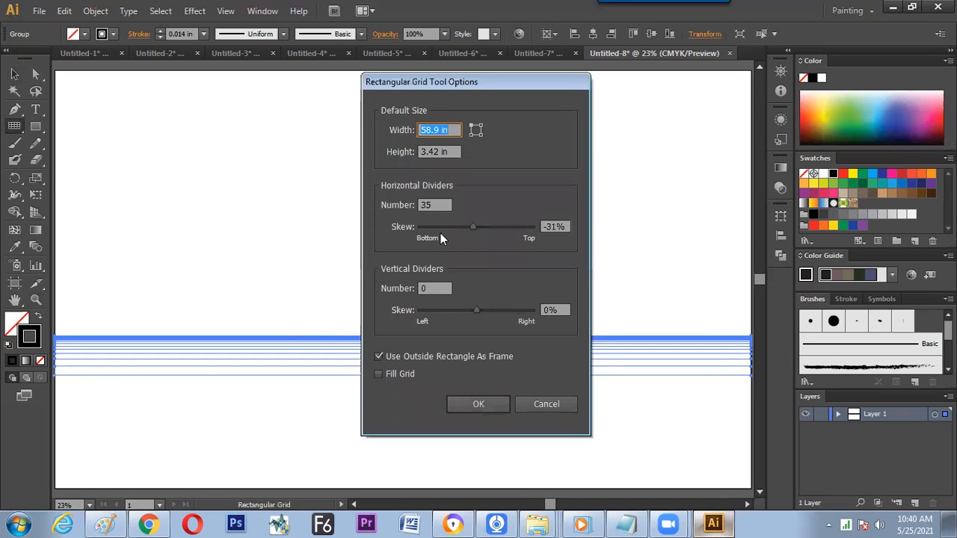
left_click(554, 227)
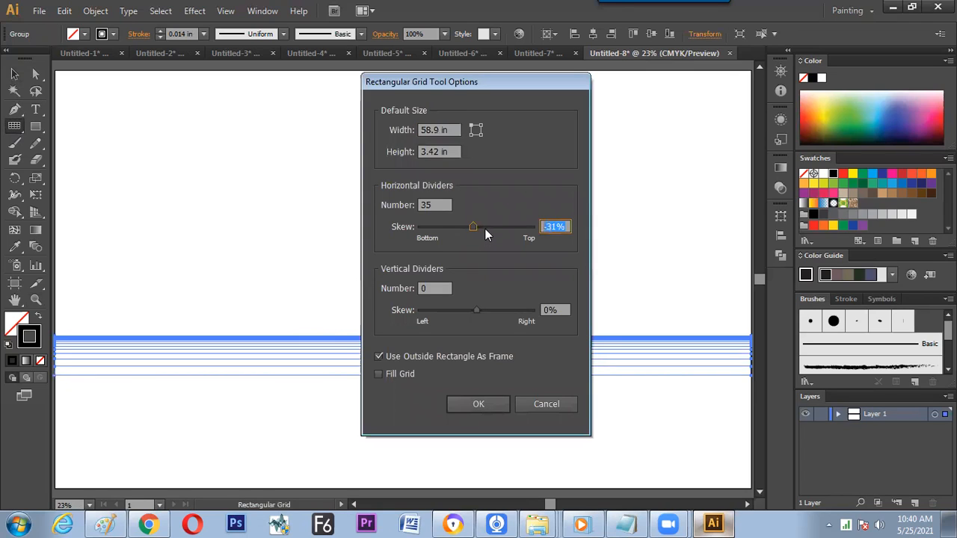
type("0")
left_click(554, 310)
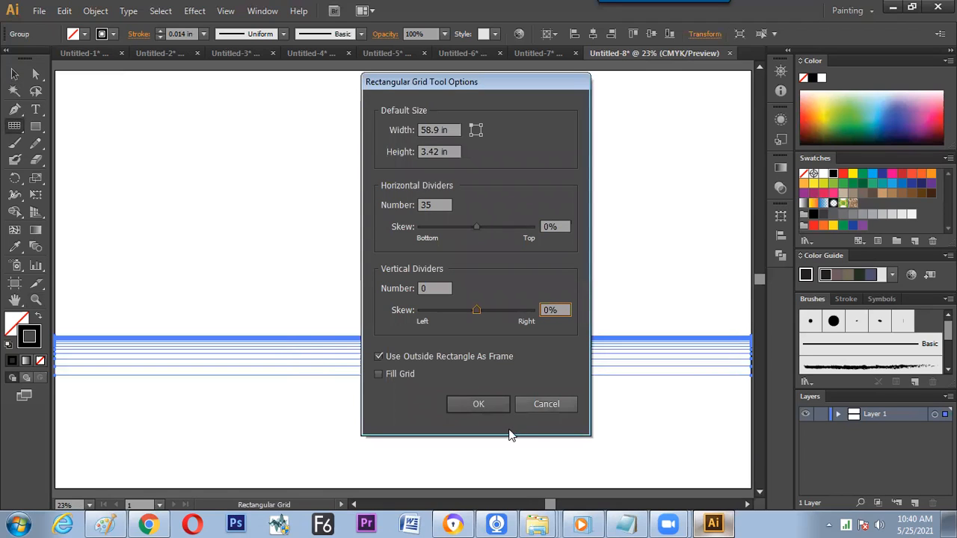
left_click(493, 405)
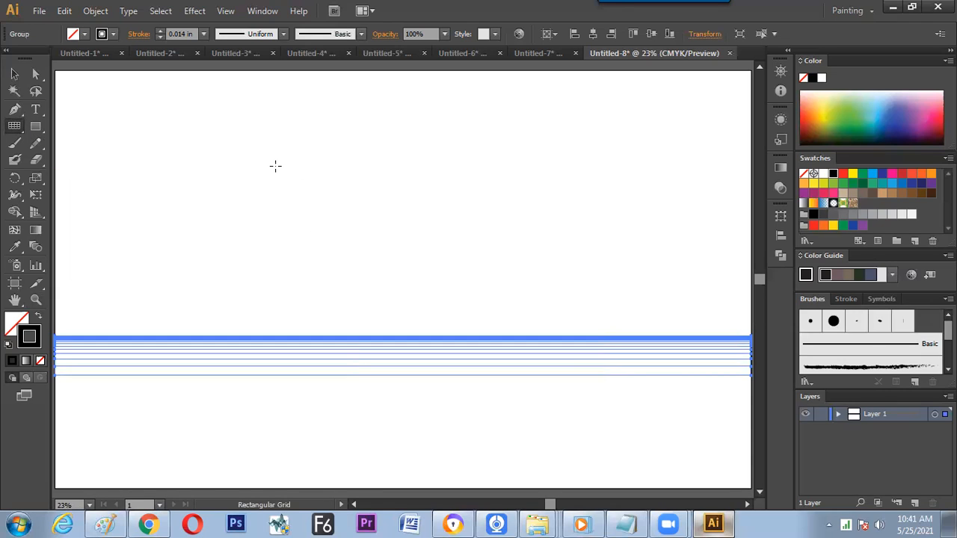
Draw a square grid about 16 in wide with 7 horizontal and 7 vertical dividers above the wide line grid
left_click(281, 163)
key("Tab")
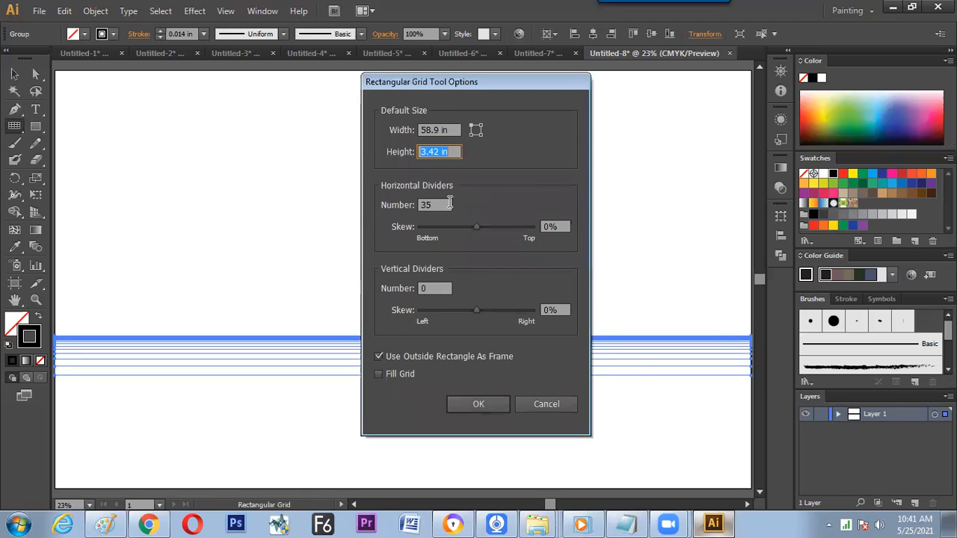
key("Tab")
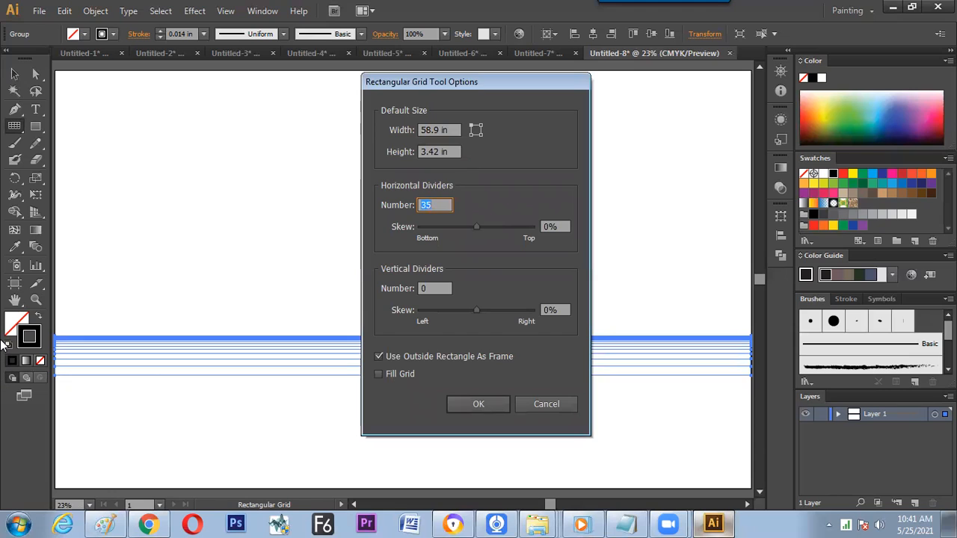
type("7")
key("Tab")
key("Tab")
key("Tab")
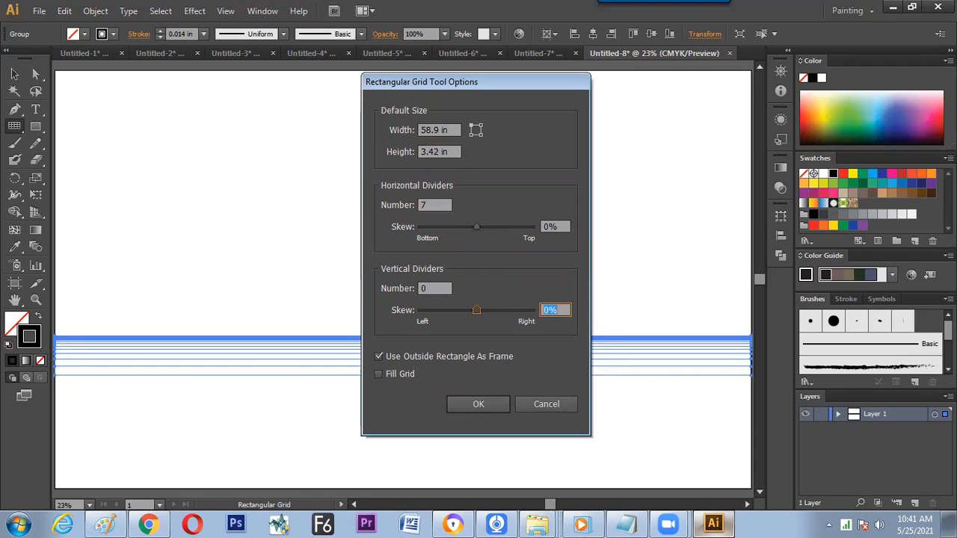
key("shift+Tab")
type("7")
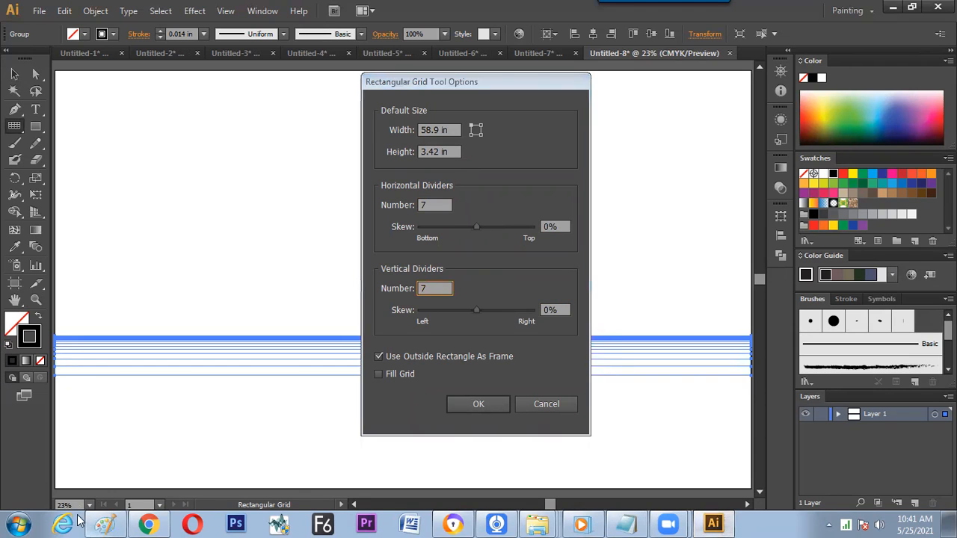
key("Return")
left_click_drag(188, 121, 375, 307)
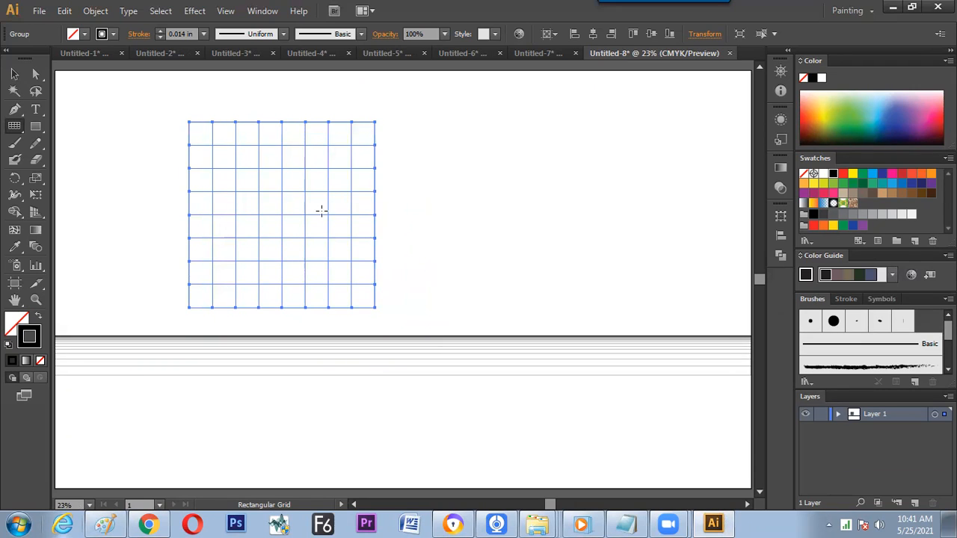
Scale the square grid down slightly and move it near the artboard's upper-left corner
key("v")
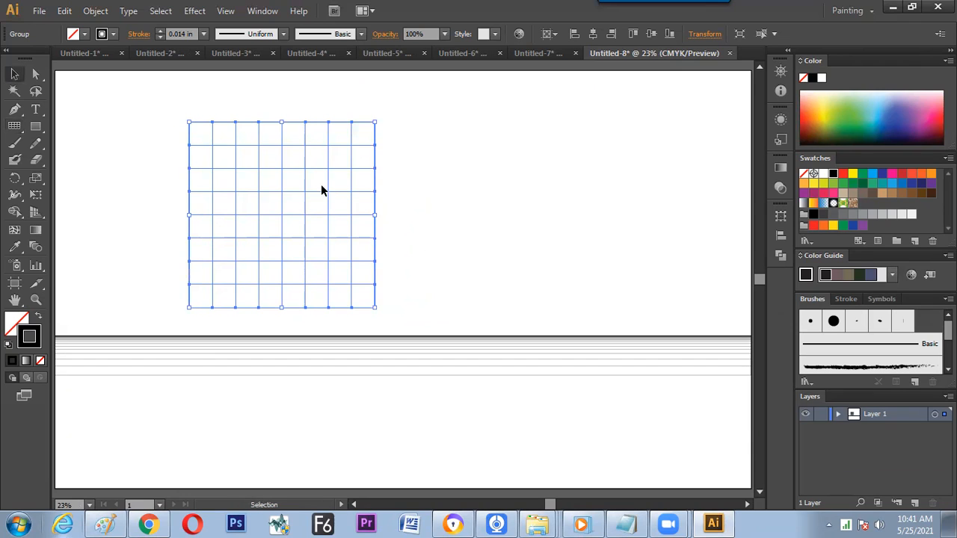
left_click_drag(256, 168, 217, 149)
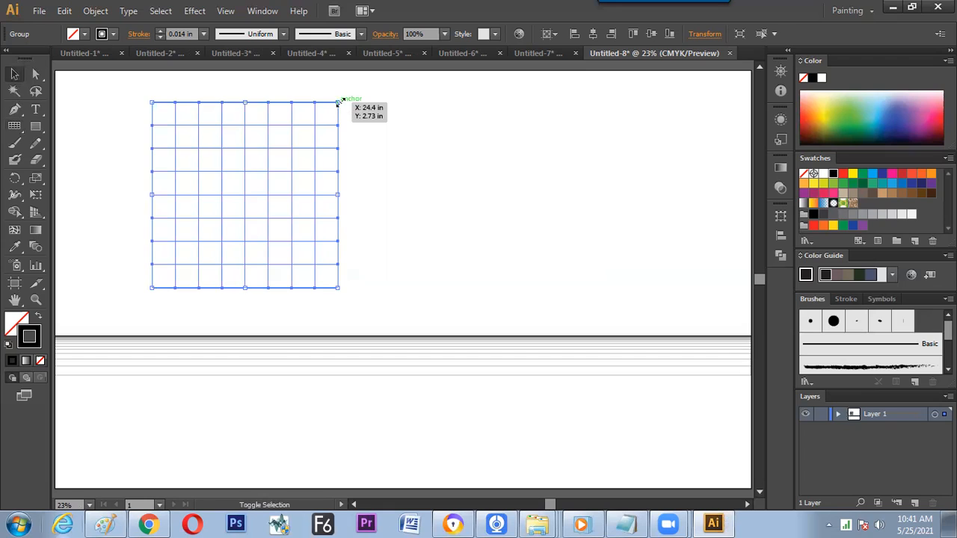
left_click_drag(339, 101, 323, 117)
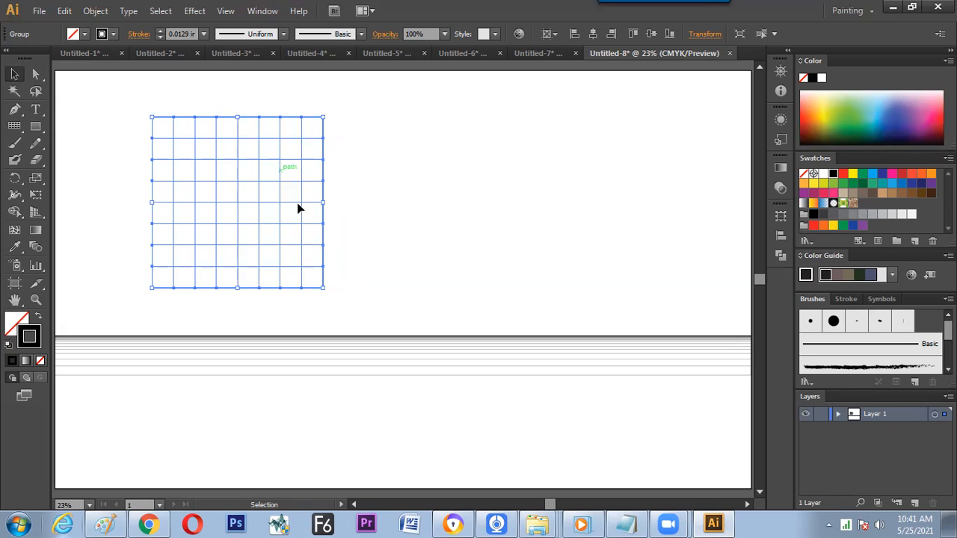
left_click_drag(297, 244, 225, 194)
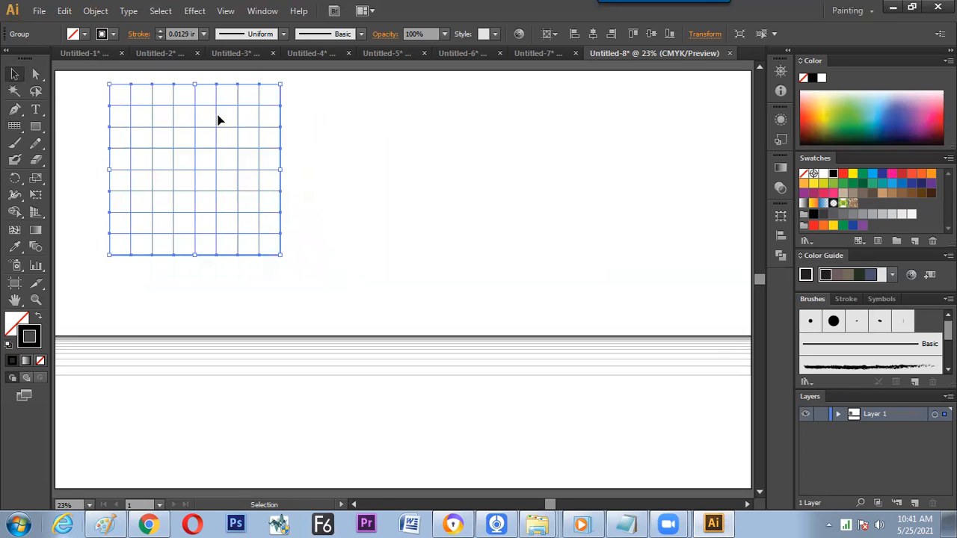
left_click_drag(240, 112, 228, 133)
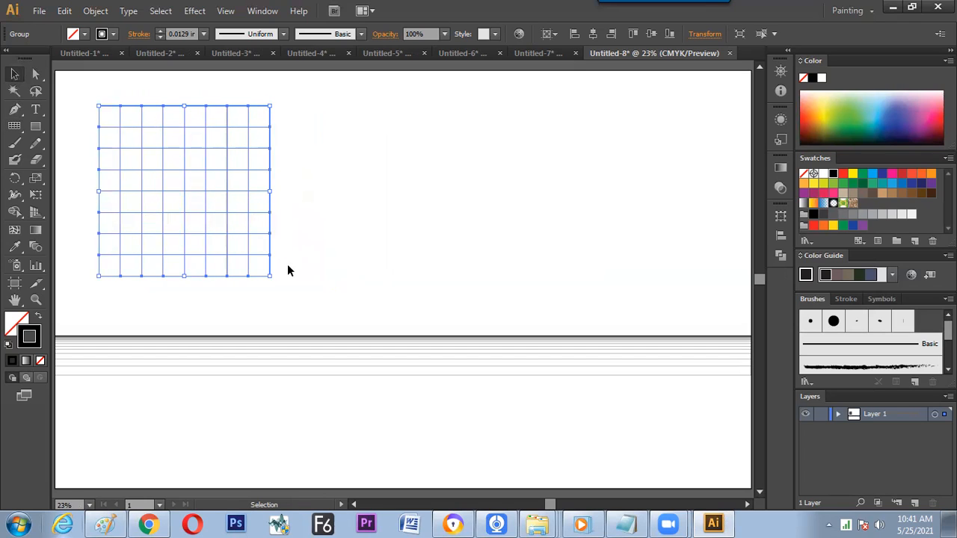
Set the square grid's stroke weight to 0.25 in
left_click(303, 227)
left_click_drag(297, 215, 233, 261)
left_click(204, 34)
left_click(250, 105)
left_click(297, 135)
left_click_drag(297, 138, 171, 100)
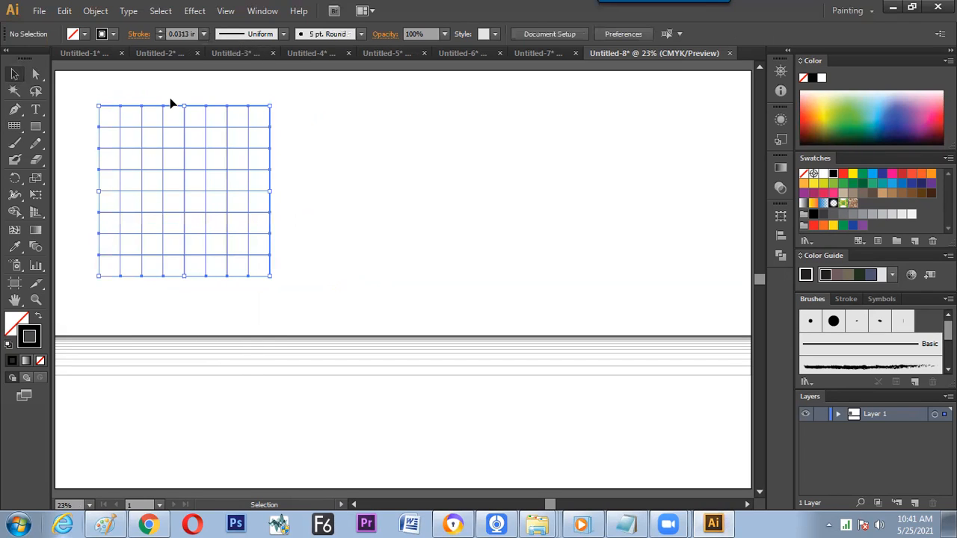
left_click(204, 33)
left_click(223, 126)
left_click(329, 131)
Enlarge the square grid proportionally so its lower edge rests on the top line of the wide grid
left_click_drag(306, 140, 258, 293)
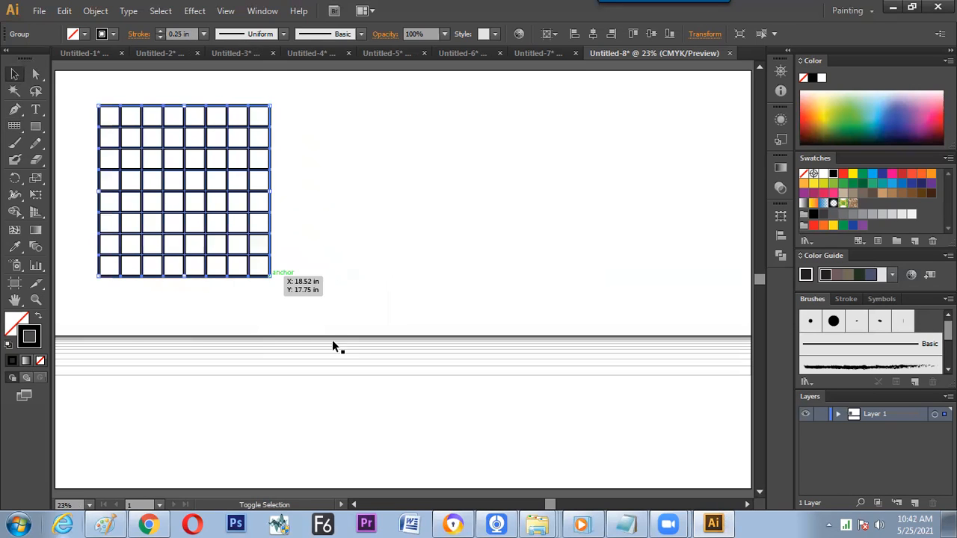
left_click_drag(333, 346, 338, 345)
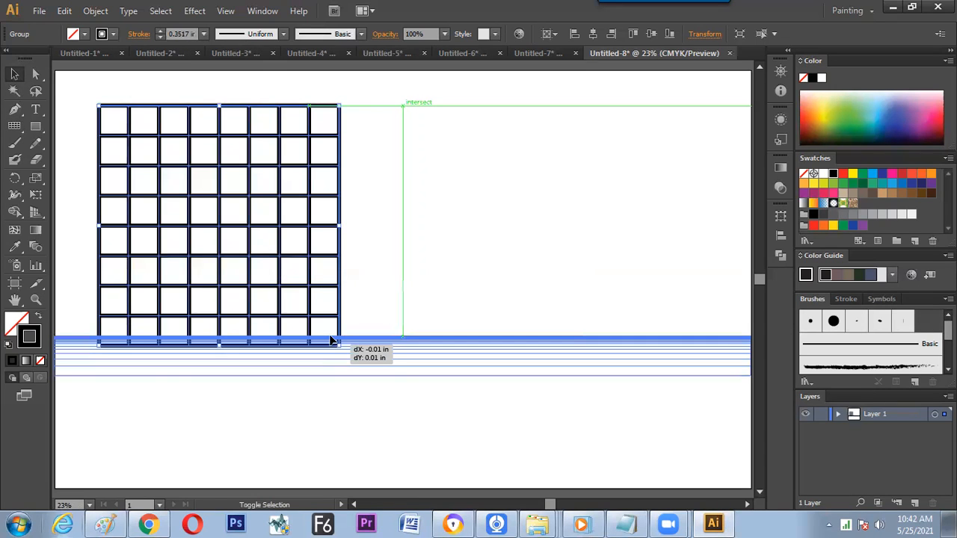
left_click(344, 342, "shift")
left_click(342, 327)
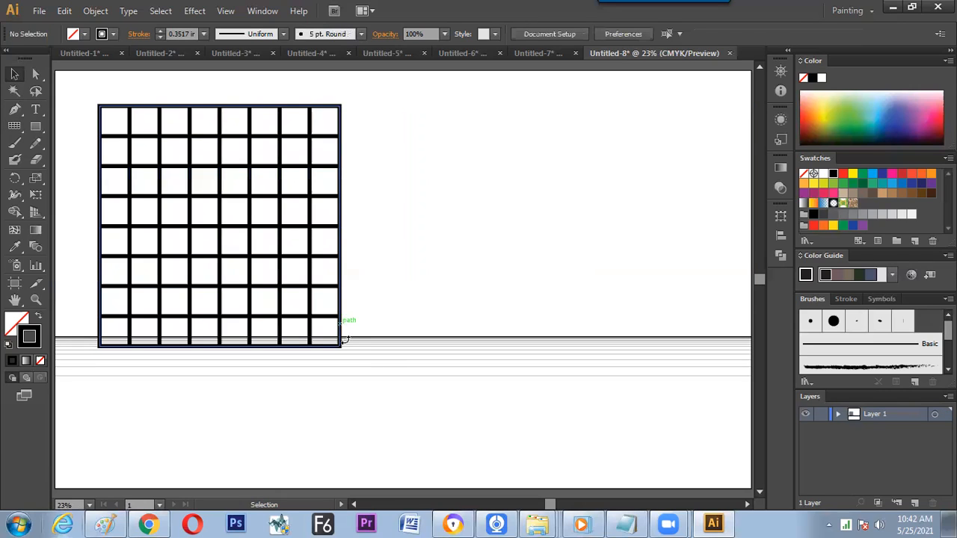
left_click(341, 342)
left_click_drag(329, 342, 328, 336)
left_click(395, 242)
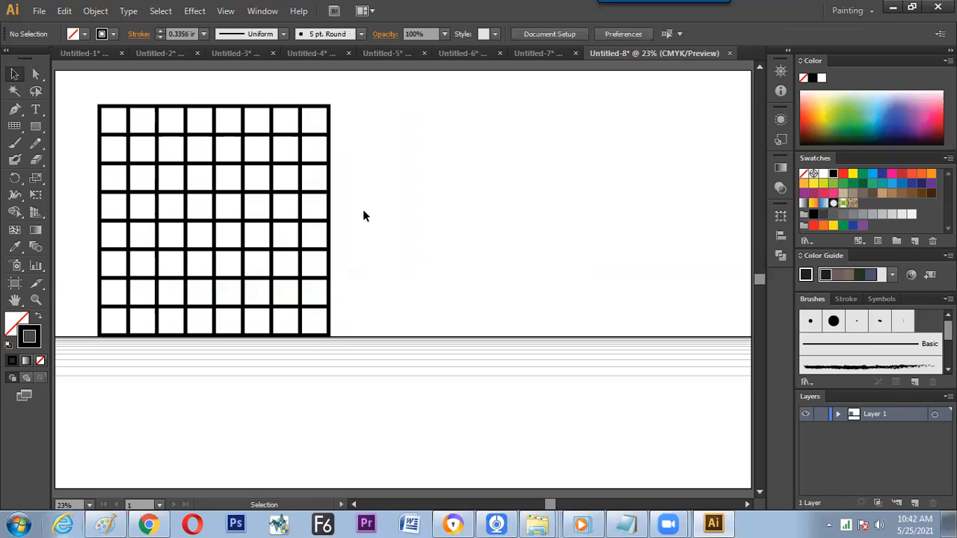
left_click(330, 233)
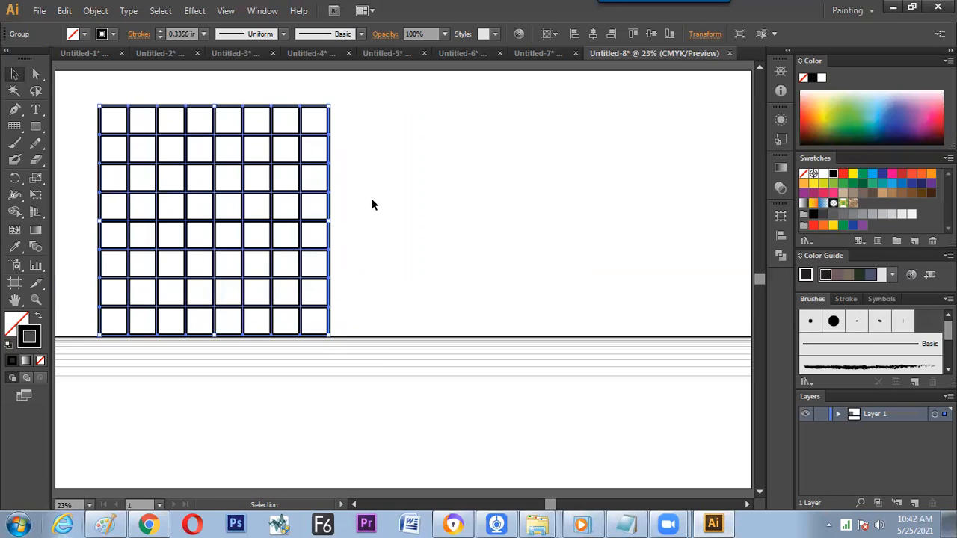
left_click(361, 237)
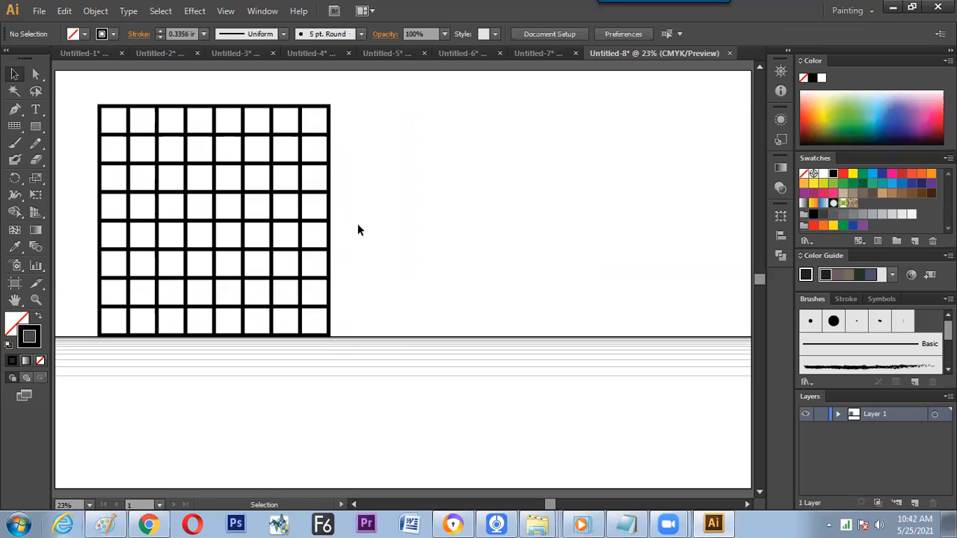
Draw a square grid with 1 horizontal and 1 vertical divider to the right of the 7-divider grid
left_click(14, 125)
left_click(513, 179)
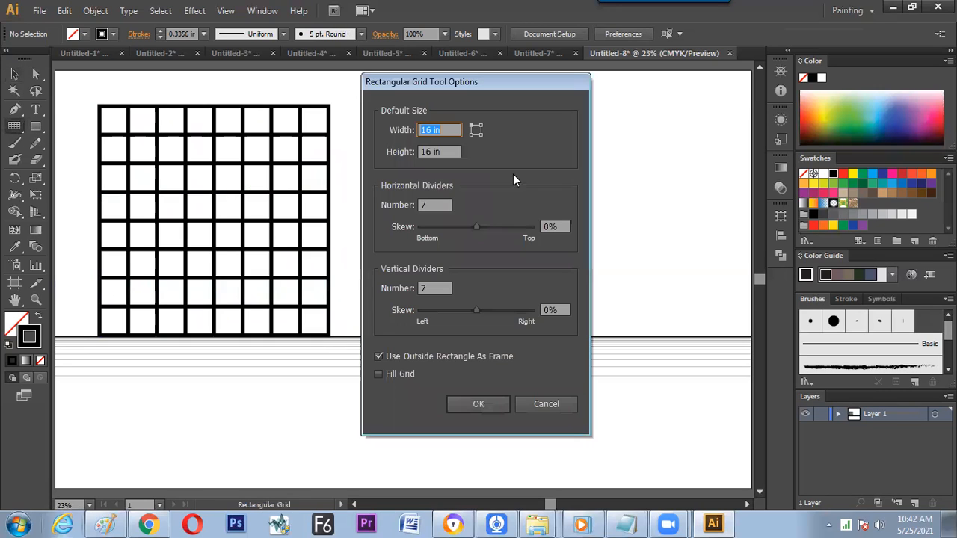
key("Tab")
key("Tab")
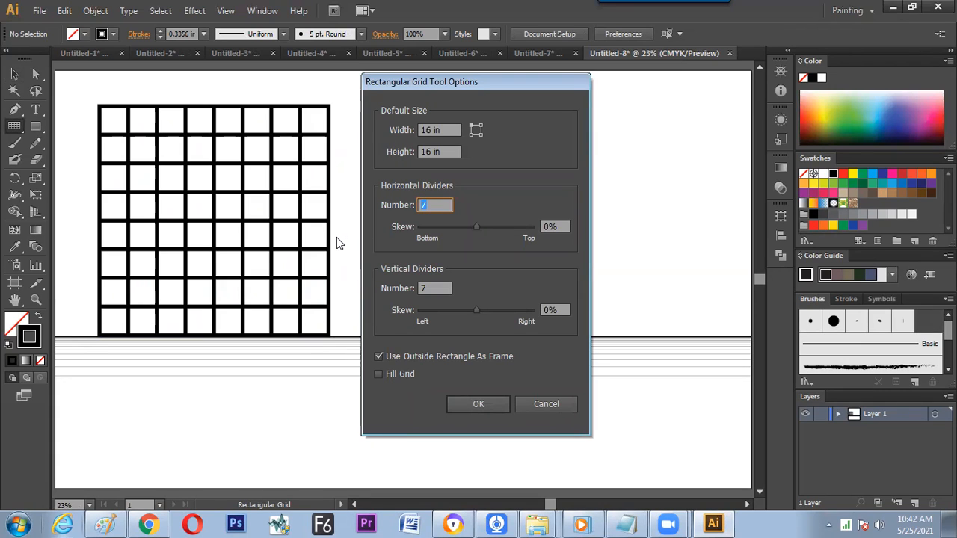
type("1")
key("Tab")
key("Tab")
type("1")
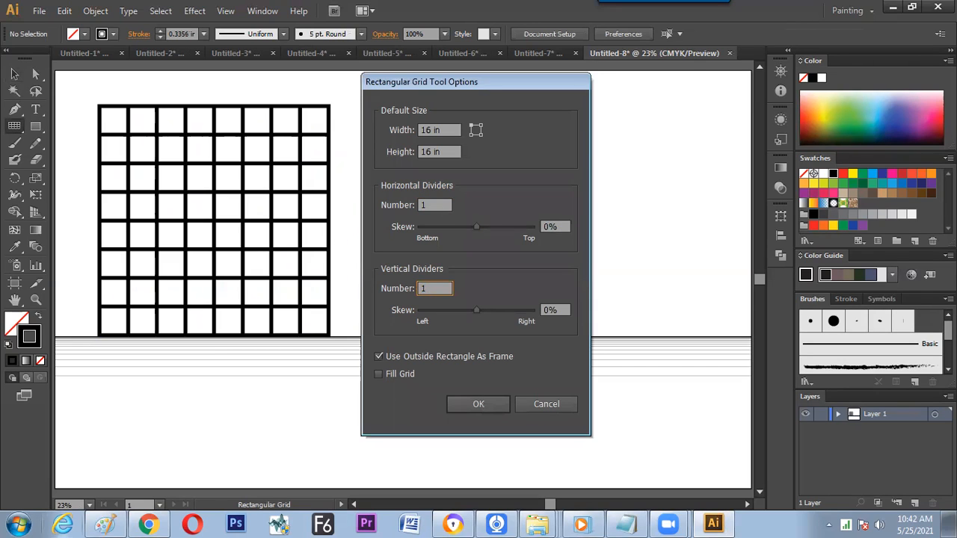
key("Return")
left_click_drag(466, 154, 615, 289)
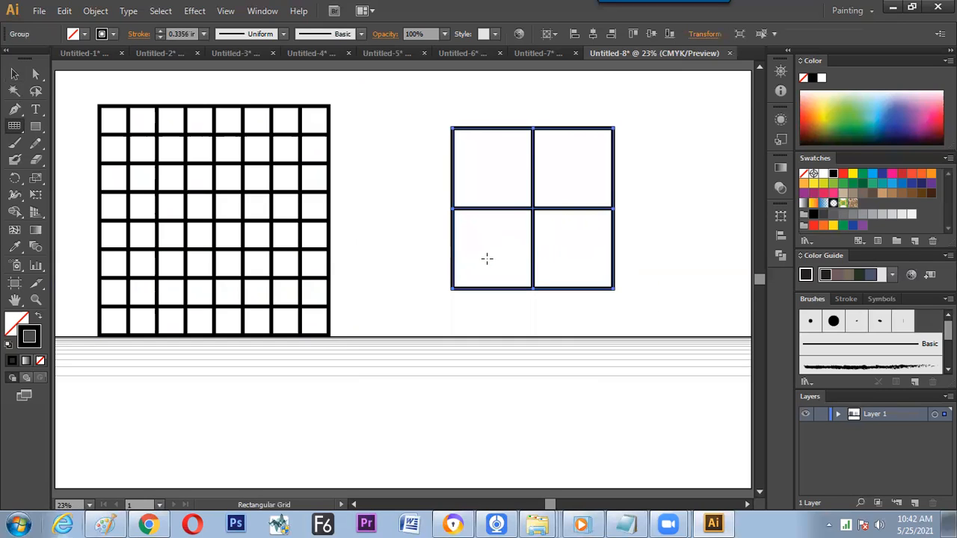
Move the four-pane grid closer to the large square grid and deselect it
key("v")
left_click_drag(533, 205, 465, 211)
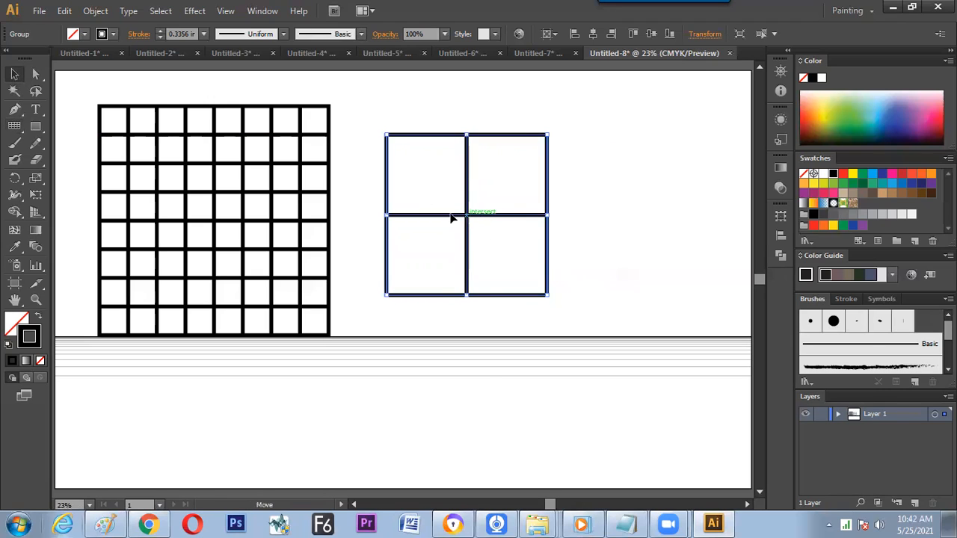
left_click_drag(451, 217, 455, 220)
key("ctrl+shift+a")
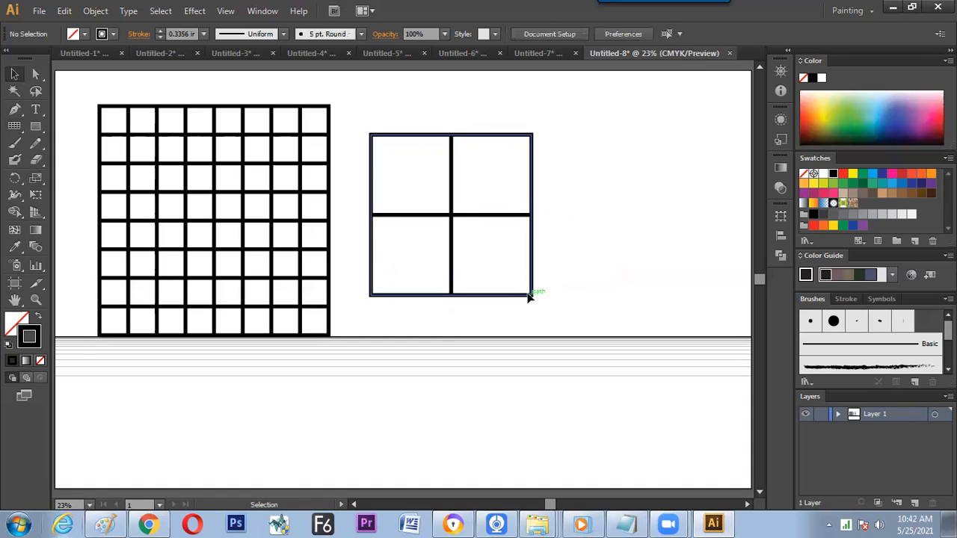
Scale the four-pane grid down slightly in proportion and move it closer to the large square grid
left_click(530, 295)
left_click_drag(532, 297, 489, 267)
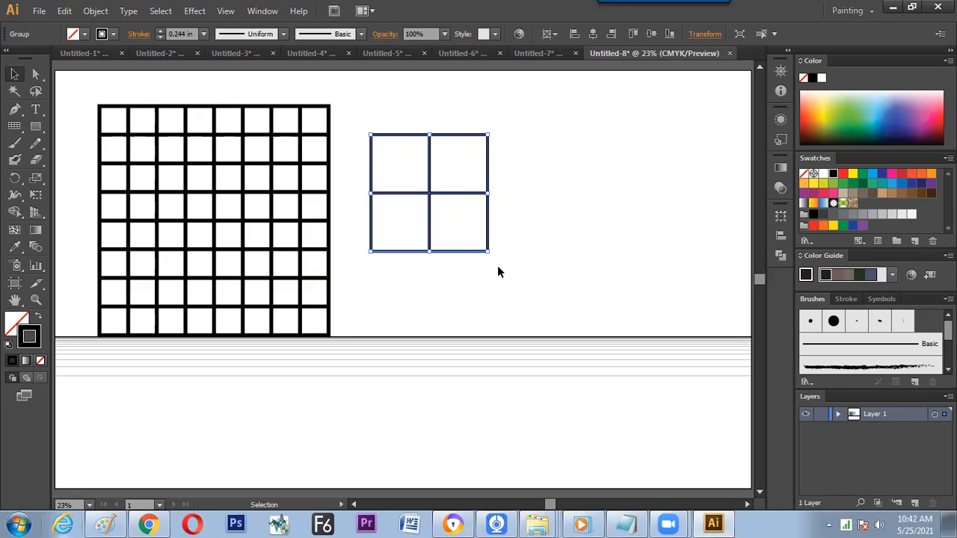
left_click_drag(490, 253, 517, 282)
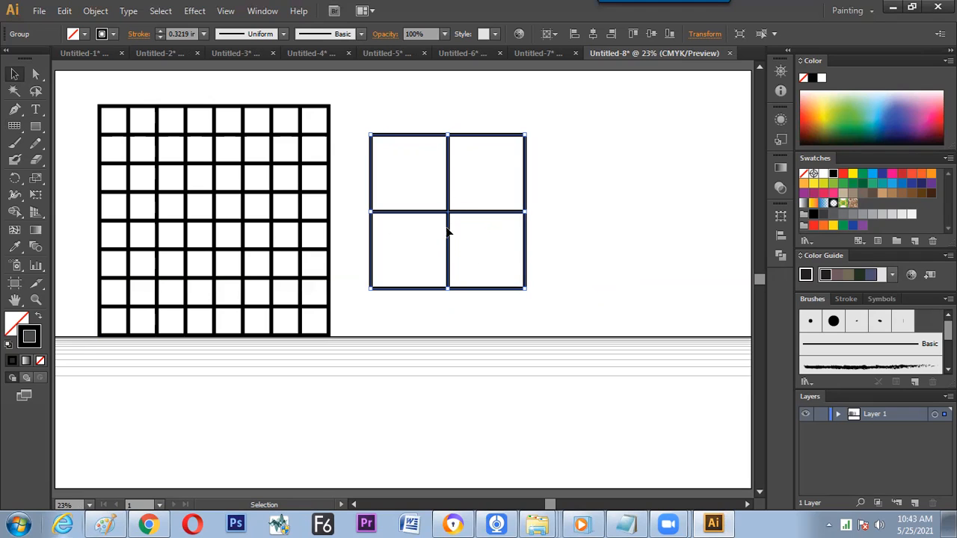
left_click_drag(449, 216, 431, 214)
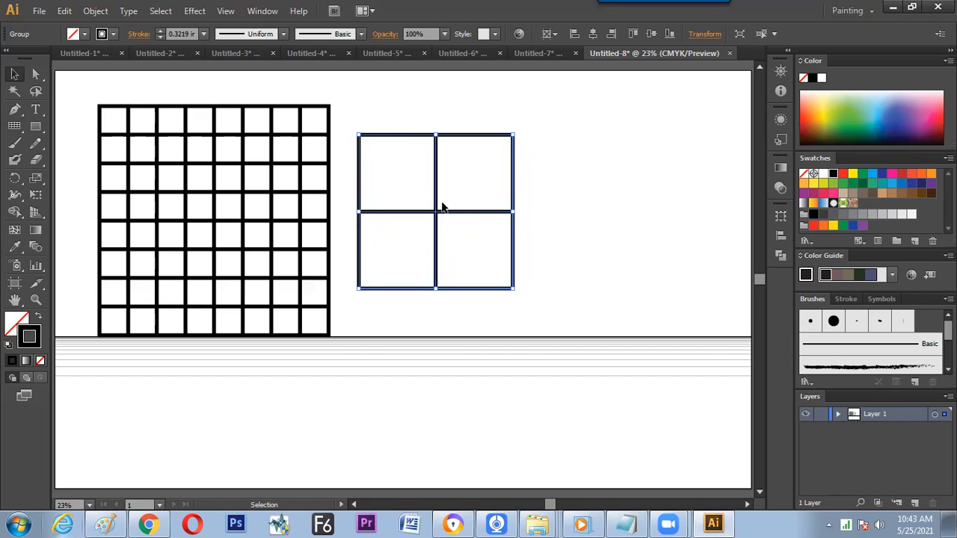
Give the four-pane grid an orange stroke and a pink fill, and shift it slightly away from the large grid
left_click(416, 175)
left_click(436, 184)
left_click(819, 102)
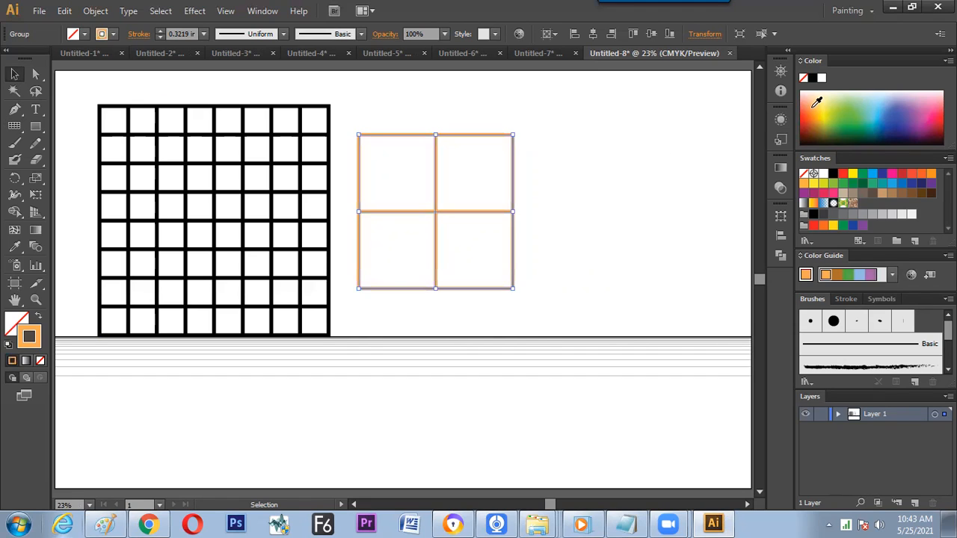
key("x")
left_click(810, 111)
left_click(831, 113)
left_click(876, 114)
left_click(901, 109)
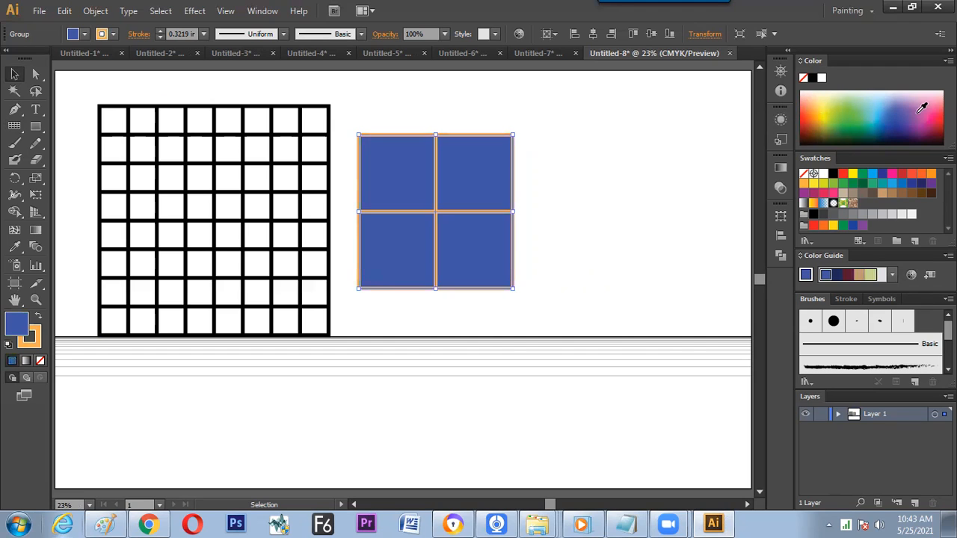
left_click(926, 108)
left_click(602, 168)
left_click(486, 190)
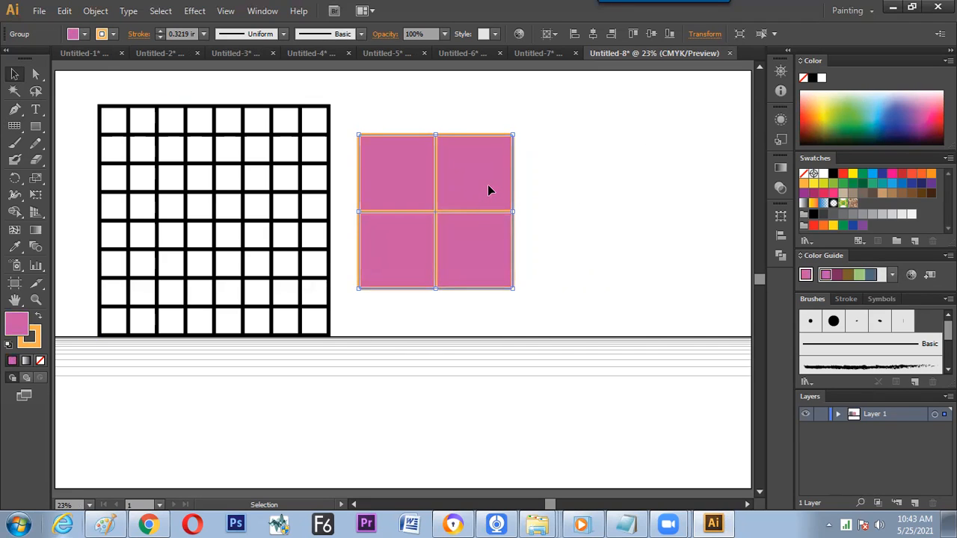
left_click_drag(491, 185, 508, 182)
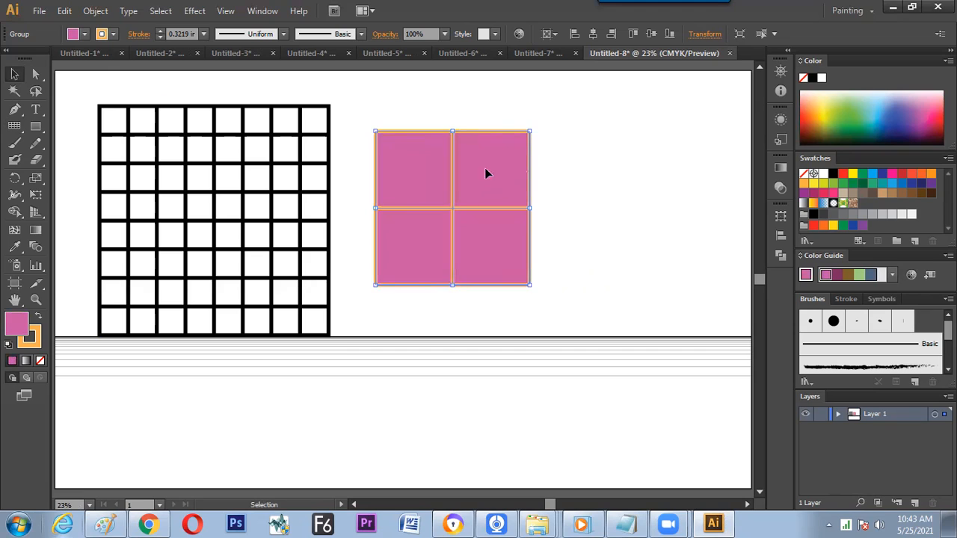
Use the Live Paint Bucket to fill the panes light blue and indigo in the upper row, yellow and teal in the lower row
left_click(27, 212)
mouse_move(27, 212)
left_mouse_down()
mouse_move(74, 228)
mouse_move(22, 219)
mouse_move(204, 223)
left_mouse_up()
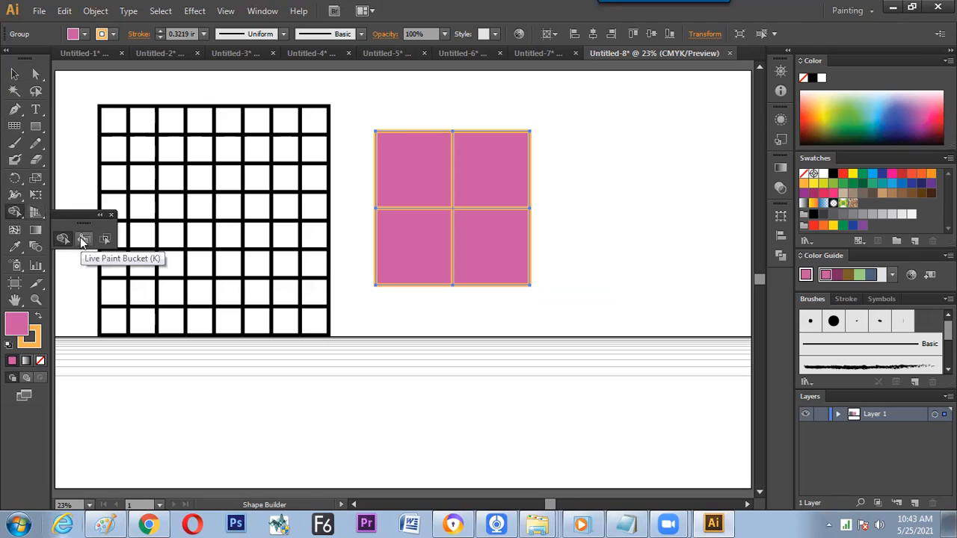
left_click(81, 237)
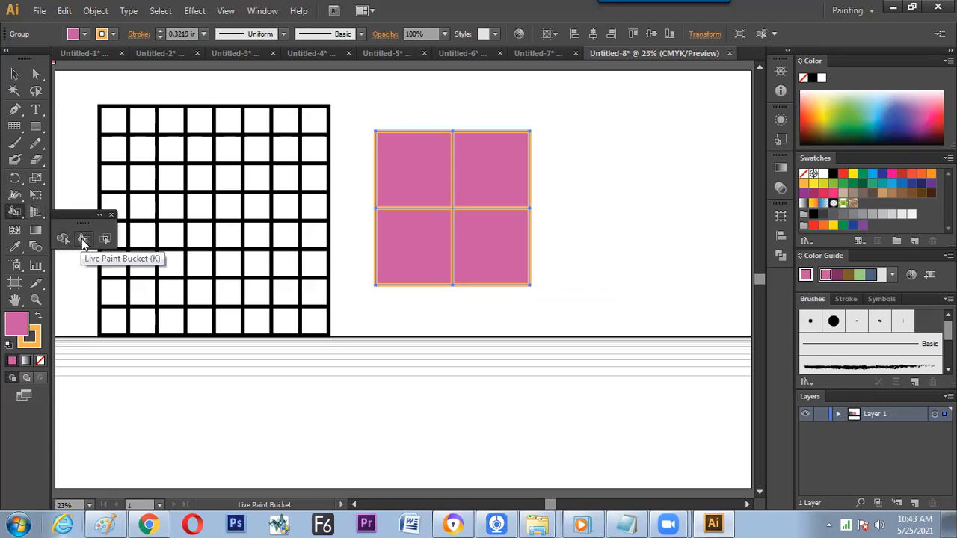
left_click(84, 35)
left_click(424, 186)
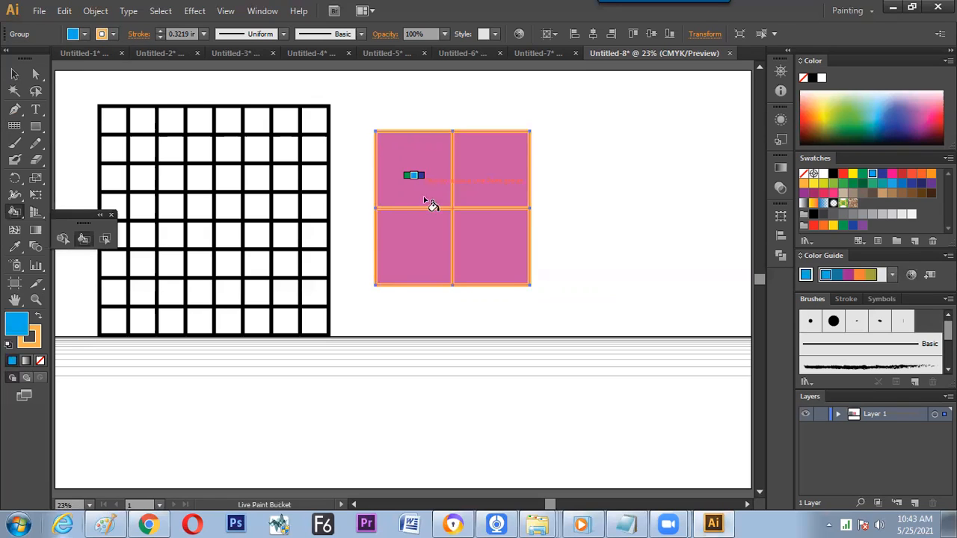
left_click(428, 198)
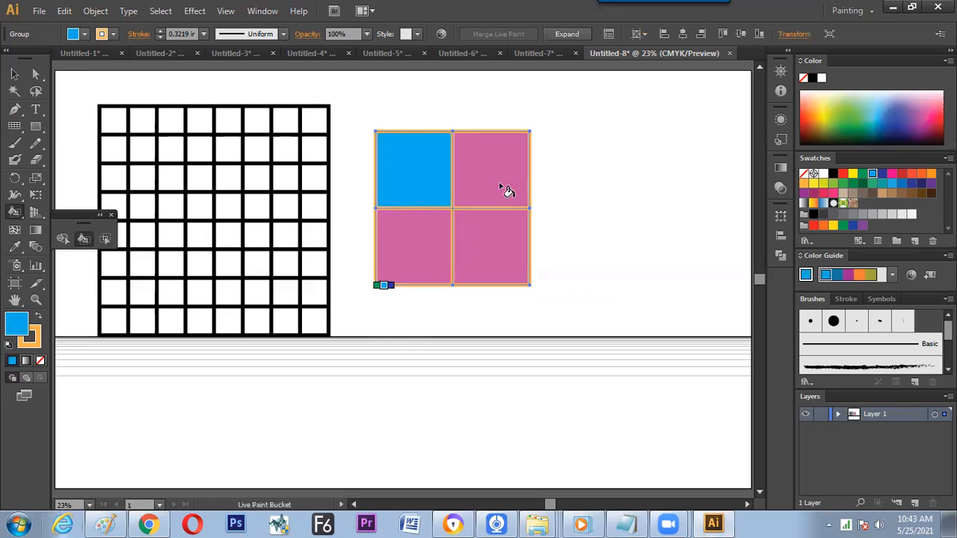
left_click(866, 112)
left_click(490, 247)
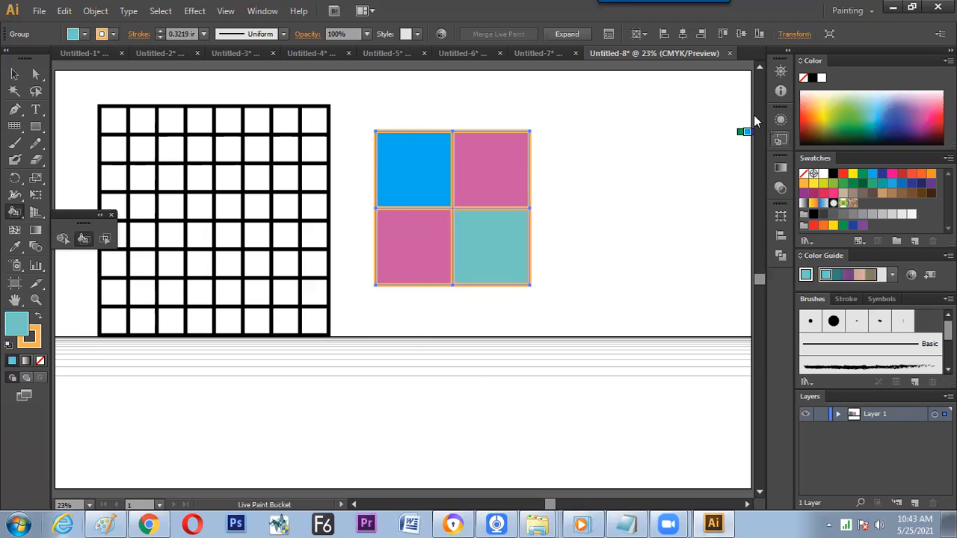
left_click(502, 174)
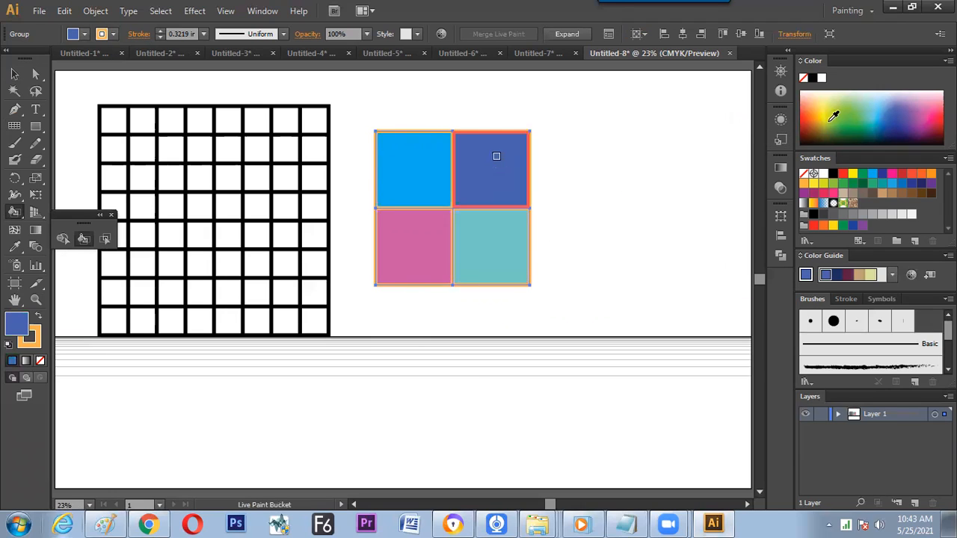
left_click(406, 246)
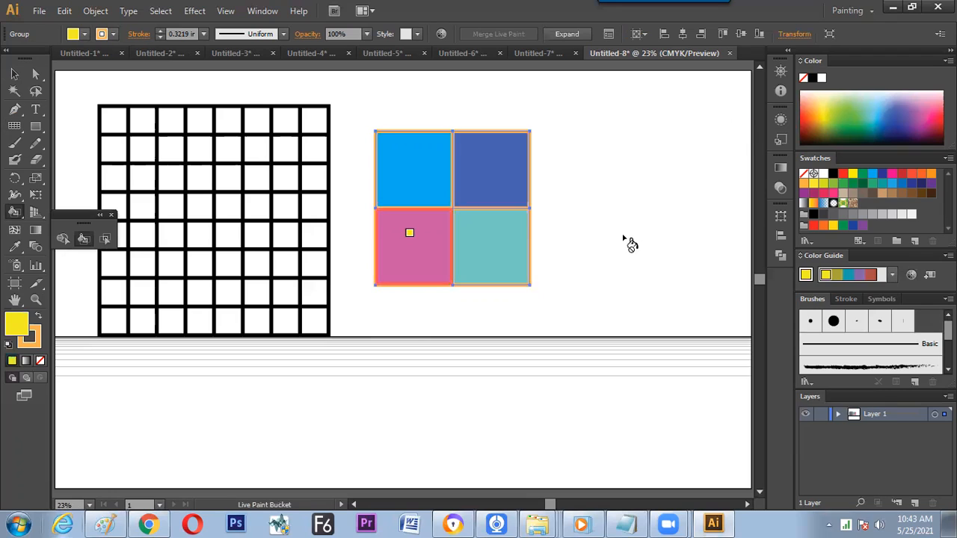
Remove the stroke from the painted four-pane grid and move it slightly farther from the large grid
key("v")
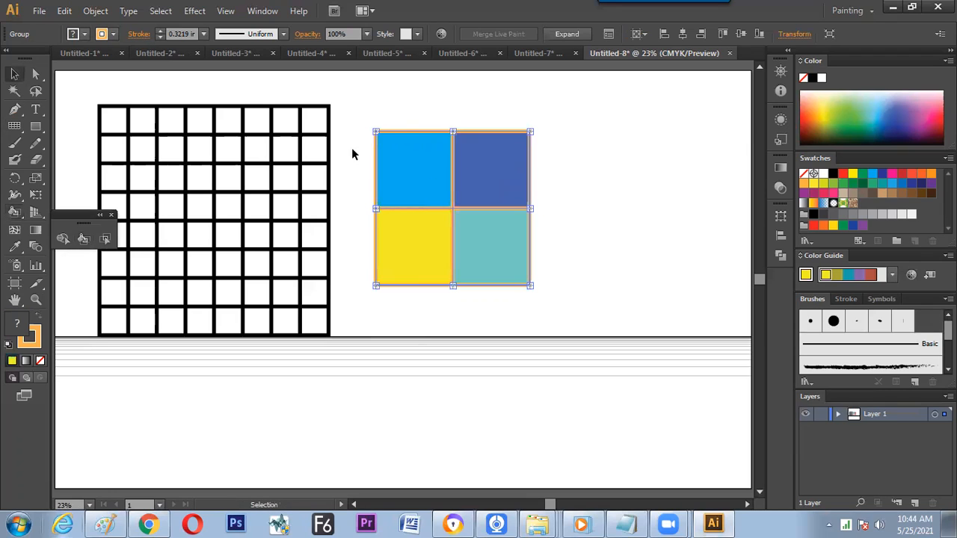
left_click(10, 58)
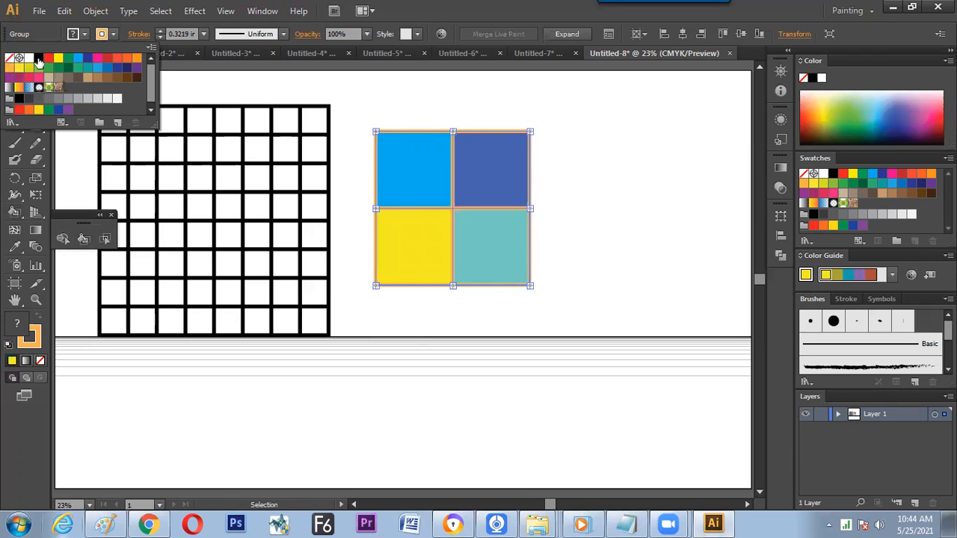
left_click(610, 267)
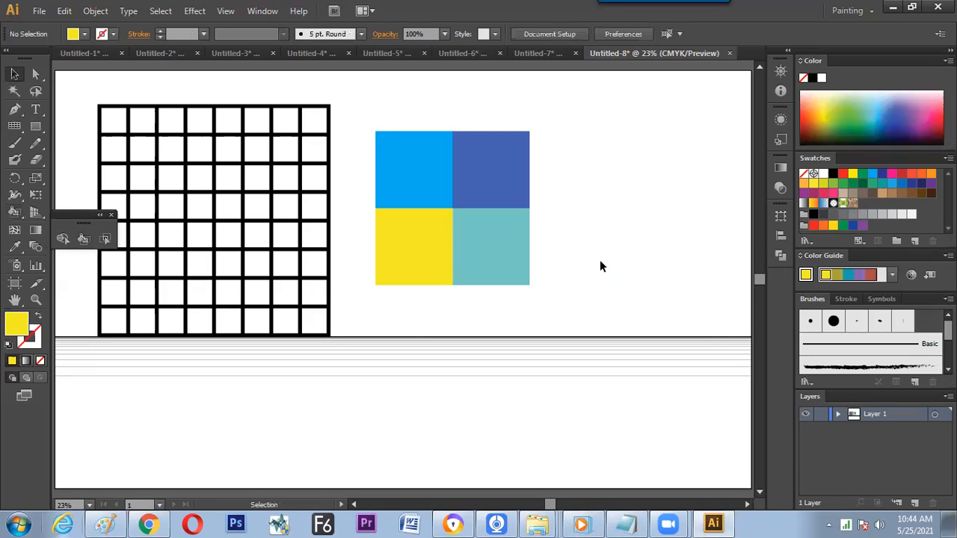
left_click_drag(490, 248, 514, 260)
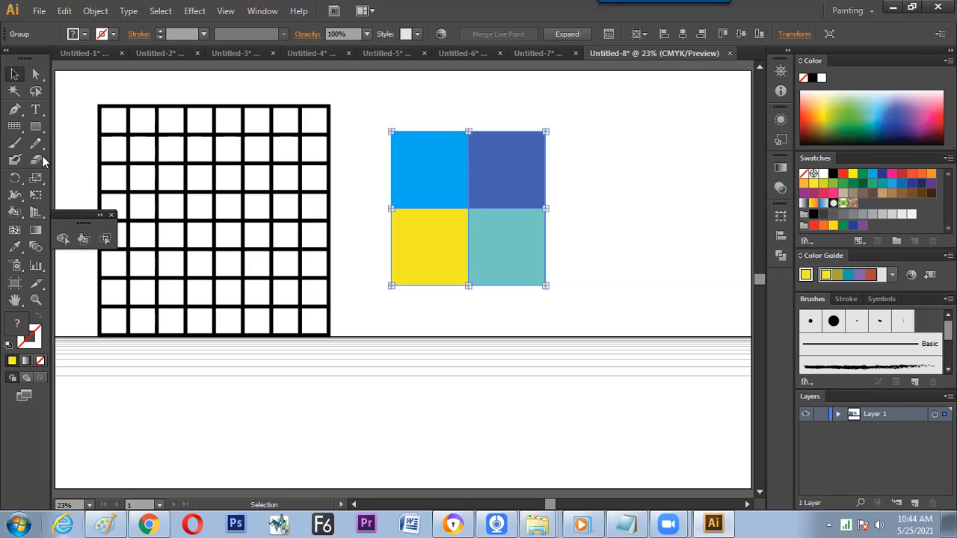
Draw three crossing straight lines with the Line Segment tool to the right of the painted grid
left_click_drag(14, 125, 60, 125)
left_click_drag(608, 129, 703, 216)
left_click_drag(697, 118, 595, 224)
left_click_drag(595, 159, 708, 131)
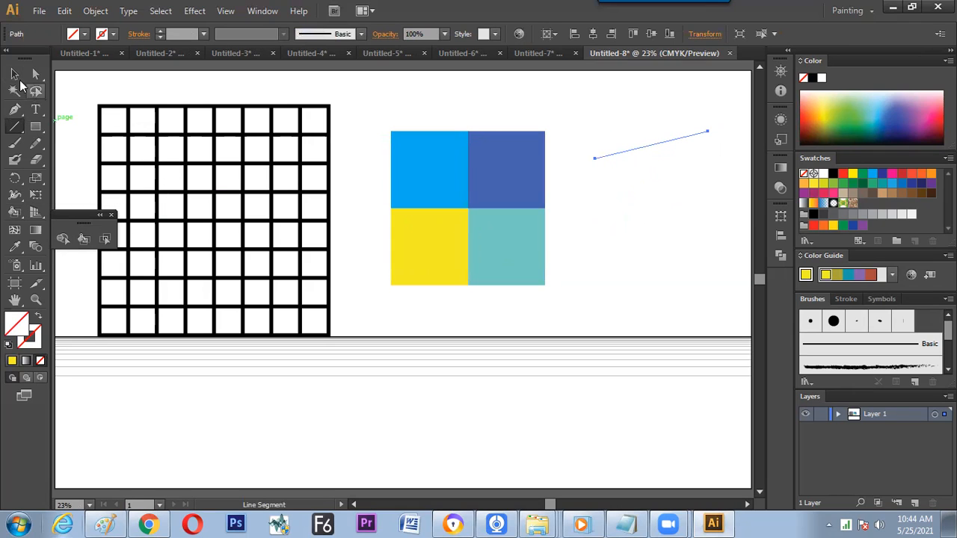
Apply the default white fill and black stroke to the three crossing lines and deselect them
key("v")
left_click_drag(681, 219, 604, 142)
key("d")
left_click(656, 198)
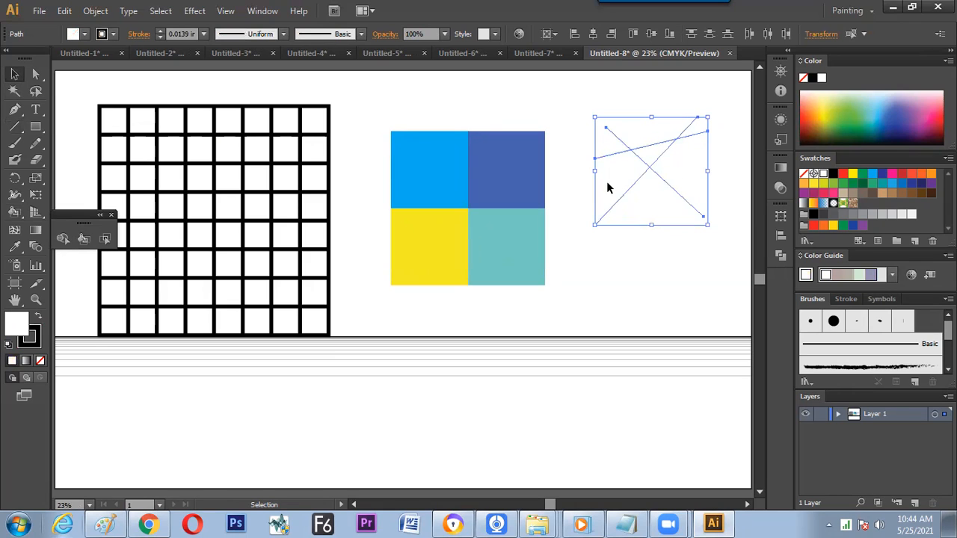
left_click(645, 160)
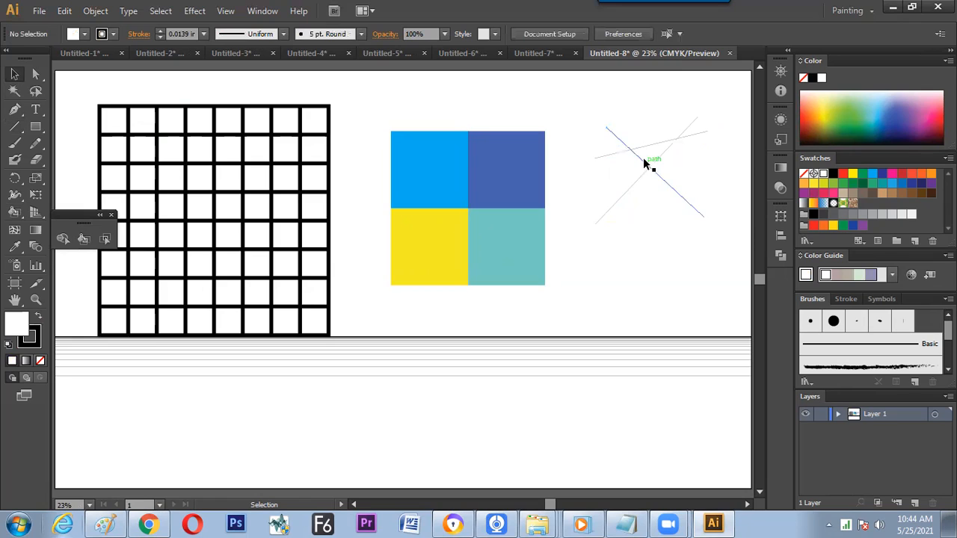
Convert the crossing lines to a Live Paint group and fill the triangle they enclose with green
key("ctrl+plus")
left_click_drag(667, 156, 612, 180)
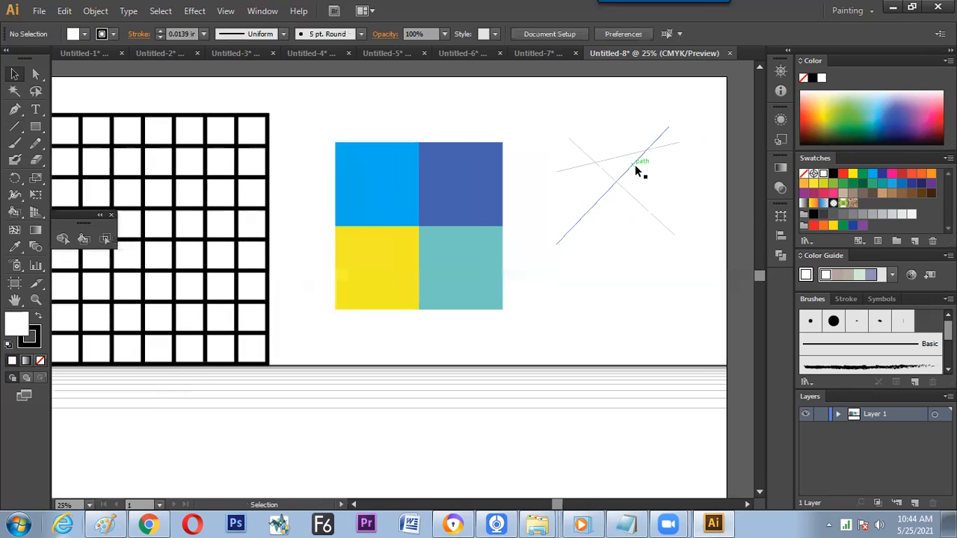
left_click(617, 175)
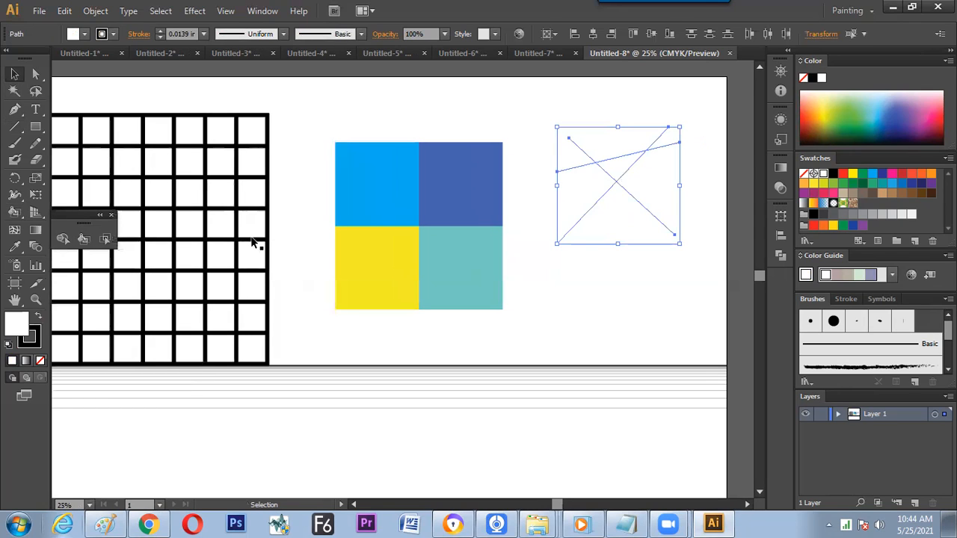
left_click(15, 213)
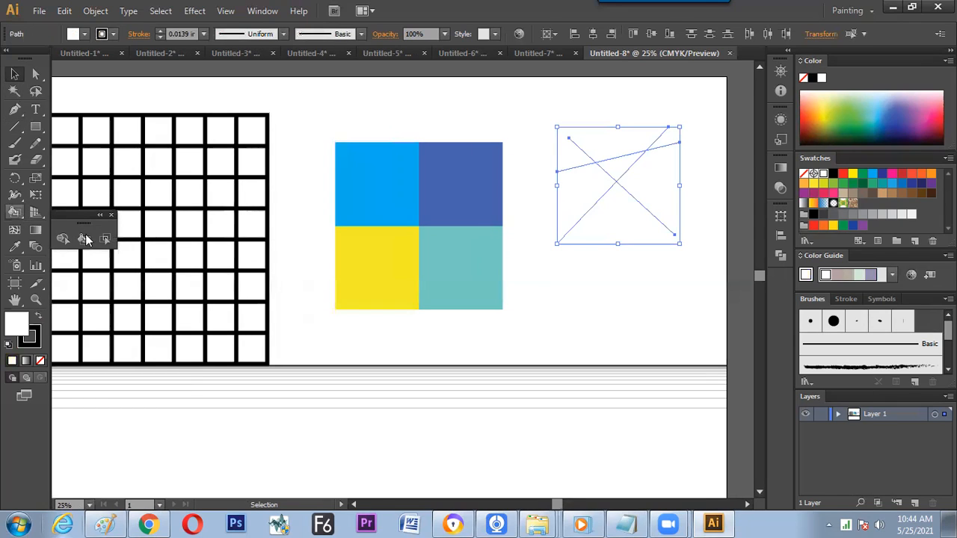
left_click(621, 166)
left_click(845, 110)
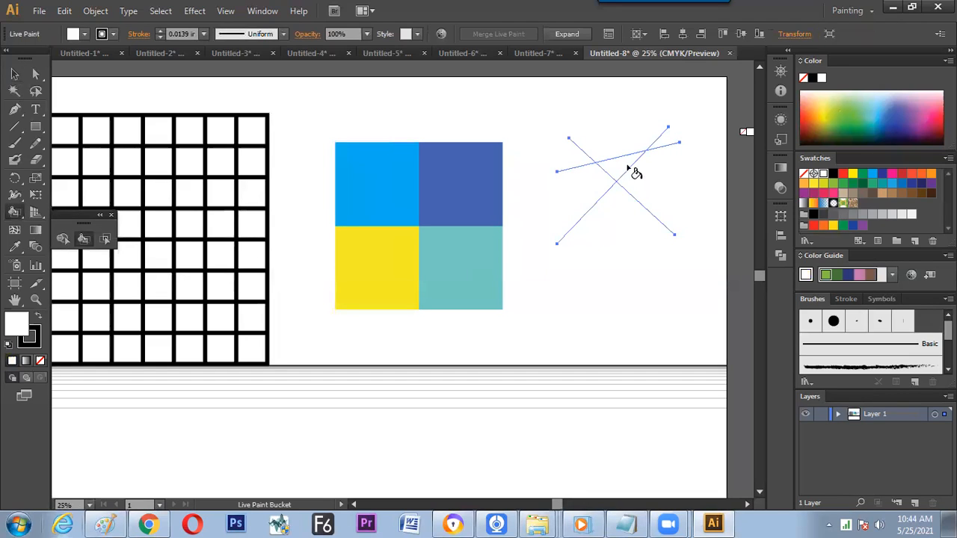
left_click(619, 166)
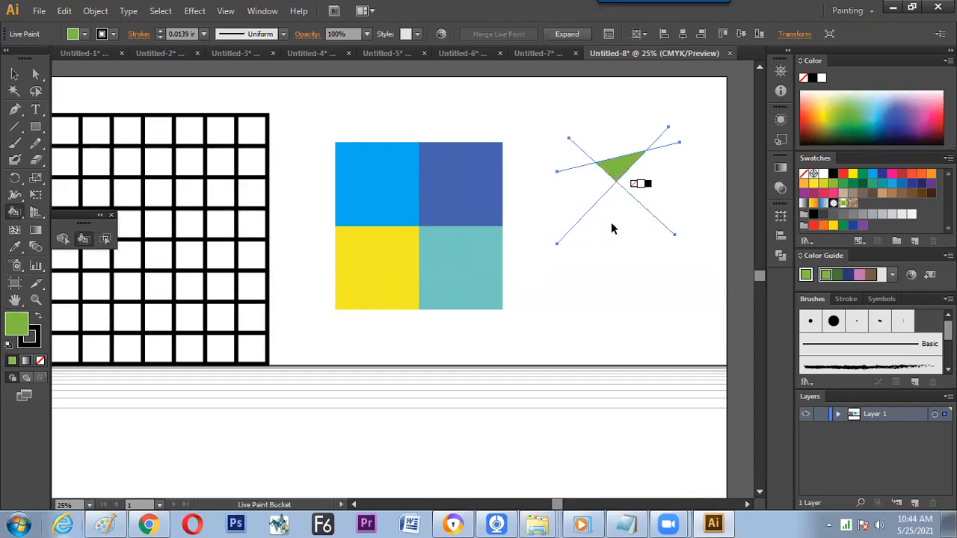
key("v")
left_click(601, 276)
left_click(588, 224)
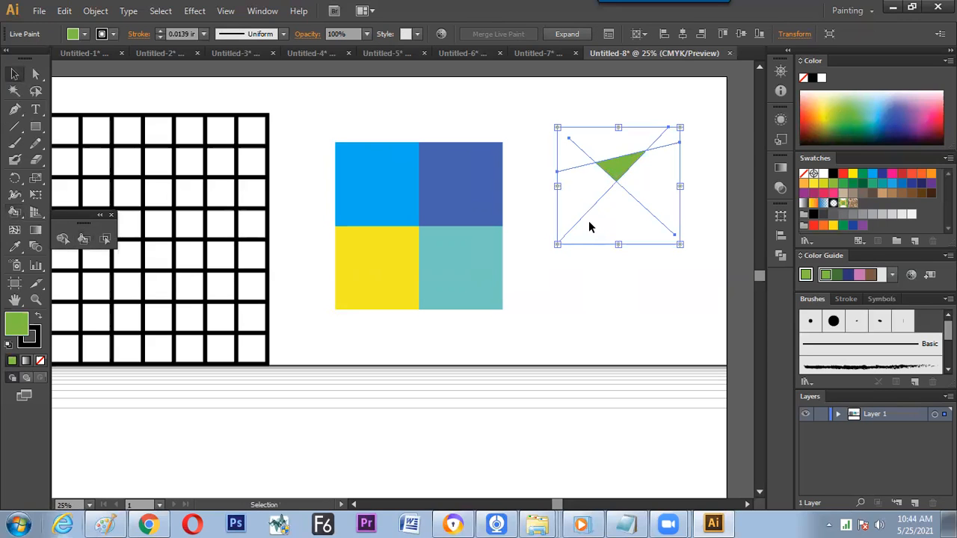
Switch to Paint and handwrite the note "Paint Bucket" with a circled K below it
key("alt+Tab")
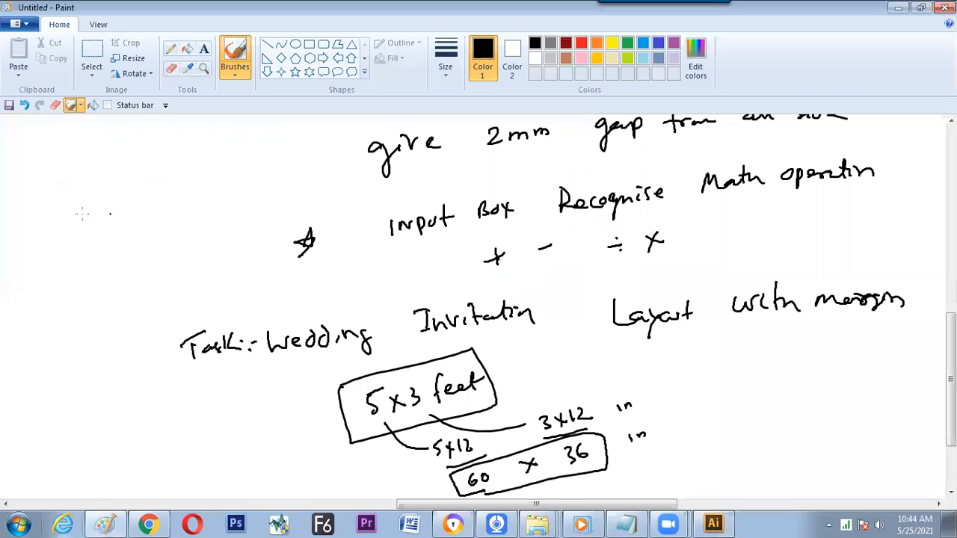
mouse_move(80, 207)
left_mouse_down()
mouse_move(86, 238)
mouse_move(88, 222)
left_mouse_up()
mouse_move(97, 220)
left_mouse_down()
mouse_move(128, 217)
mouse_move(134, 203)
left_mouse_up()
left_click(105, 212)
mouse_move(156, 181)
left_mouse_down()
mouse_move(166, 204)
mouse_move(191, 184)
left_mouse_up()
mouse_move(212, 178)
left_mouse_down()
mouse_move(211, 187)
mouse_move(224, 178)
left_mouse_up()
left_click_drag(226, 171, 245, 155)
mouse_move(178, 218)
left_mouse_down()
mouse_move(175, 236)
mouse_move(199, 233)
left_mouse_up()
mouse_move(196, 209)
left_mouse_down()
mouse_move(156, 228)
mouse_move(199, 210)
left_mouse_up()
Sketch three crossing lines with a shaded central triangle below the Paint Bucket note, and return to Illustrator
left_click_drag(61, 314, 143, 323)
mouse_move(116, 275)
left_mouse_down()
mouse_move(103, 360)
mouse_move(127, 284)
mouse_move(139, 276)
left_mouse_up()
left_click_drag(100, 310, 103, 310)
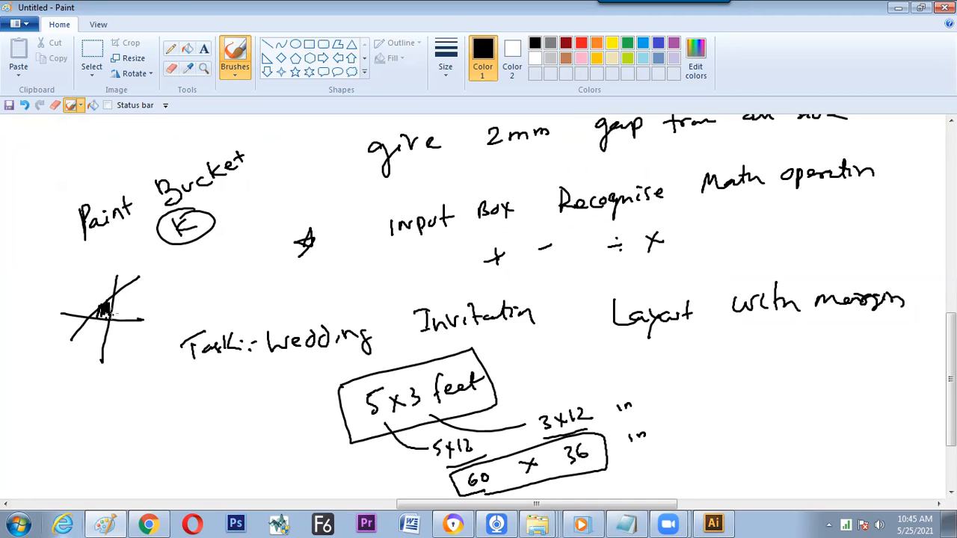
left_click_drag(213, 216, 232, 199)
mouse_move(88, 271)
left_mouse_down()
mouse_move(98, 262)
mouse_move(49, 287)
left_mouse_up()
left_click_drag(42, 235, 46, 249)
key("alt+Tab")
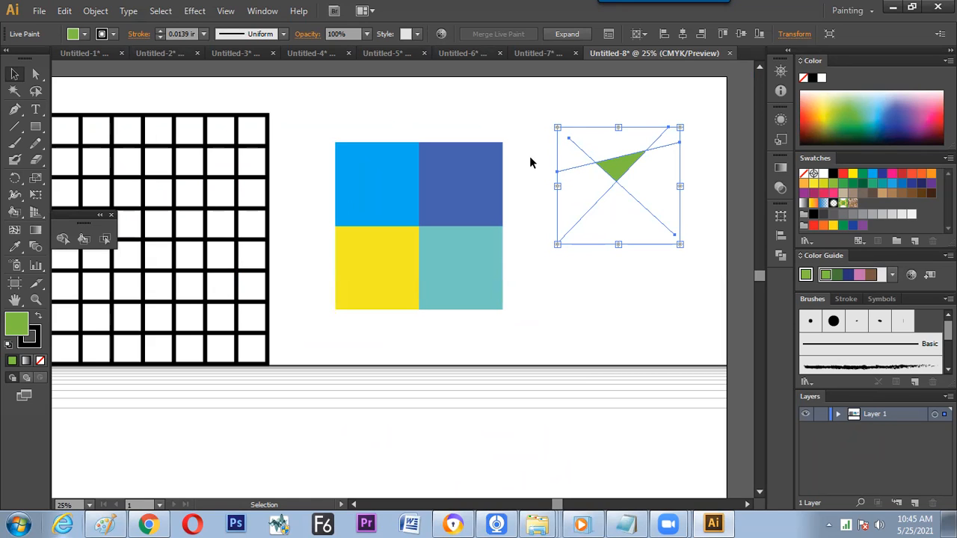
Move the crossing-line Live Paint group lower and shift the upper-left end point of one line with Direct Selection
mouse_move(617, 166)
left_mouse_down()
mouse_move(599, 161)
mouse_move(611, 156)
mouse_move(605, 196)
left_mouse_up()
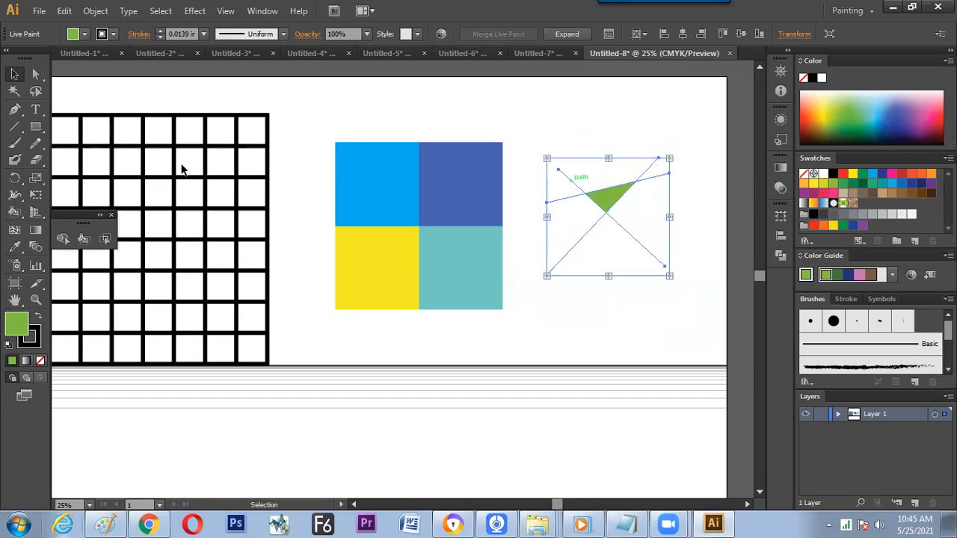
key("a")
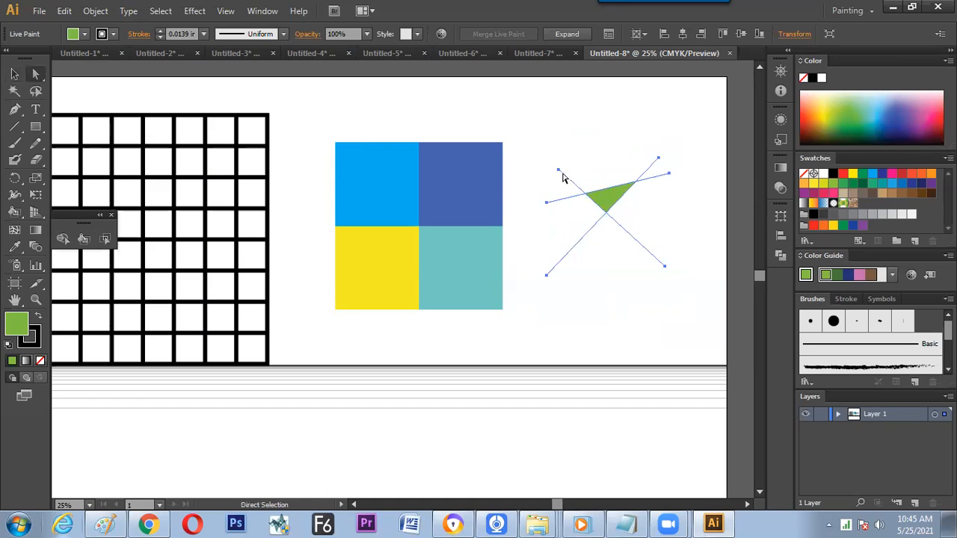
left_click(561, 172)
mouse_move(560, 171)
left_mouse_down()
mouse_move(582, 162)
mouse_move(564, 163)
left_mouse_up()
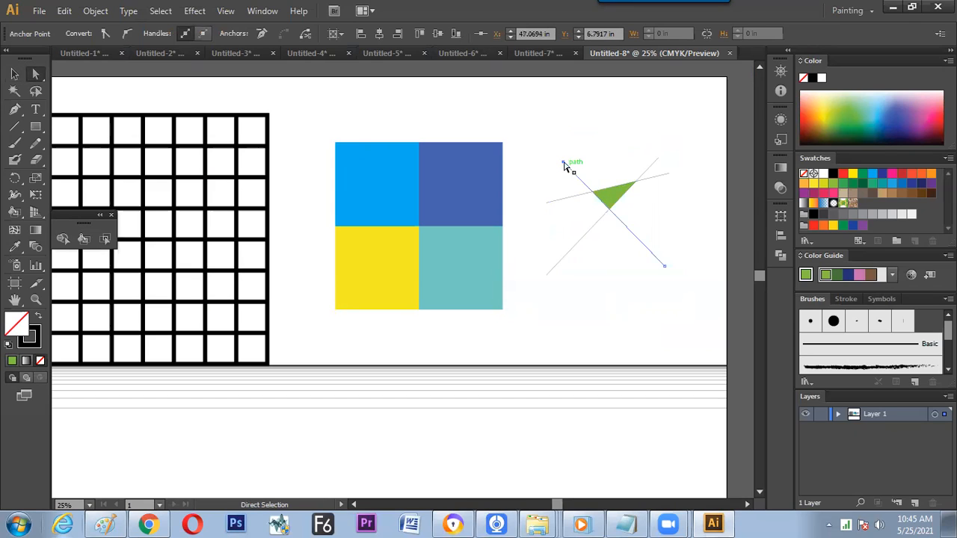
Delete the line segments extending beyond the green triangle using Live Paint Selection
left_click(14, 74)
left_click(551, 139)
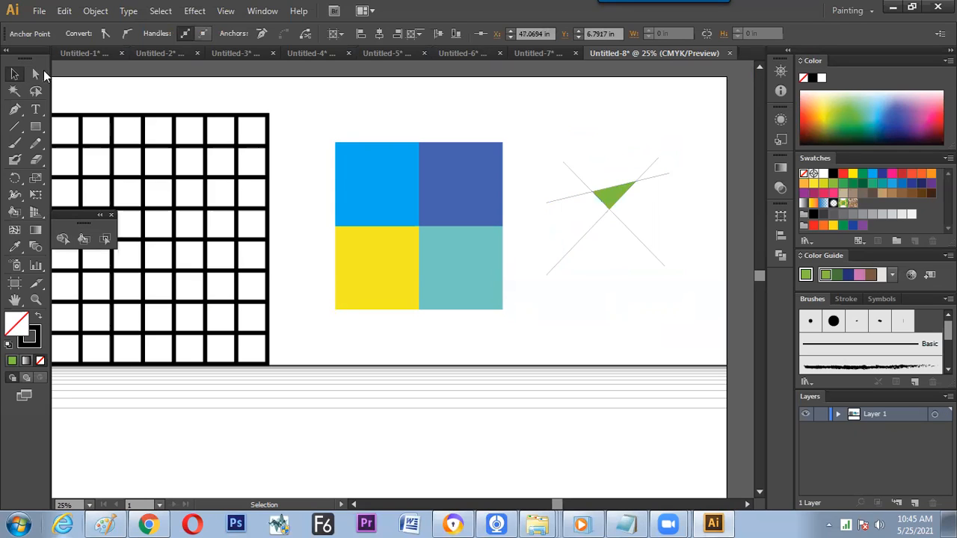
left_click(104, 239)
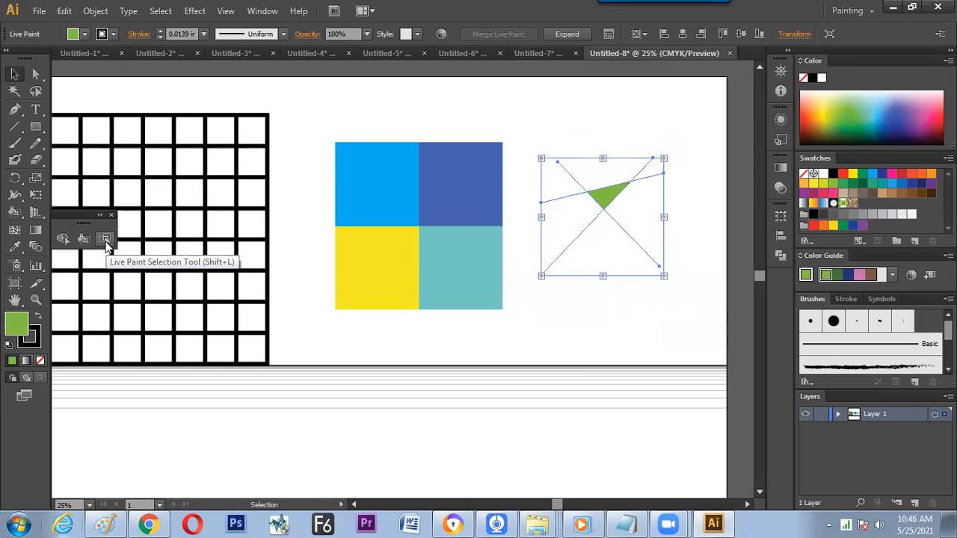
left_click(106, 241)
mouse_move(551, 146)
left_mouse_down()
mouse_move(573, 196)
mouse_move(553, 208)
mouse_move(573, 286)
left_mouse_up()
left_click_drag(644, 140, 615, 260)
left_click_drag(560, 240, 573, 260)
key("Delete")
left_click_drag(573, 193, 564, 214)
key("Delete")
left_click_drag(565, 156, 557, 170)
key("Delete")
mouse_move(635, 160)
left_mouse_down()
mouse_move(661, 183)
mouse_move(598, 299)
left_mouse_up()
key("Delete")
key("Delete")
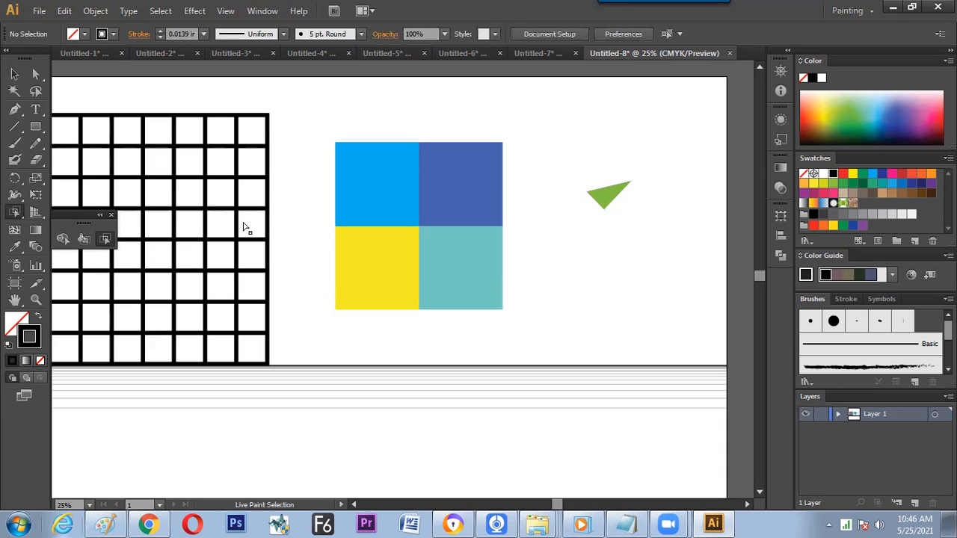
Undo the segment deletions around the green triangle
left_click(104, 238)
key("ctrl+z")
key("ctrl+z")
key("ctrl+z")
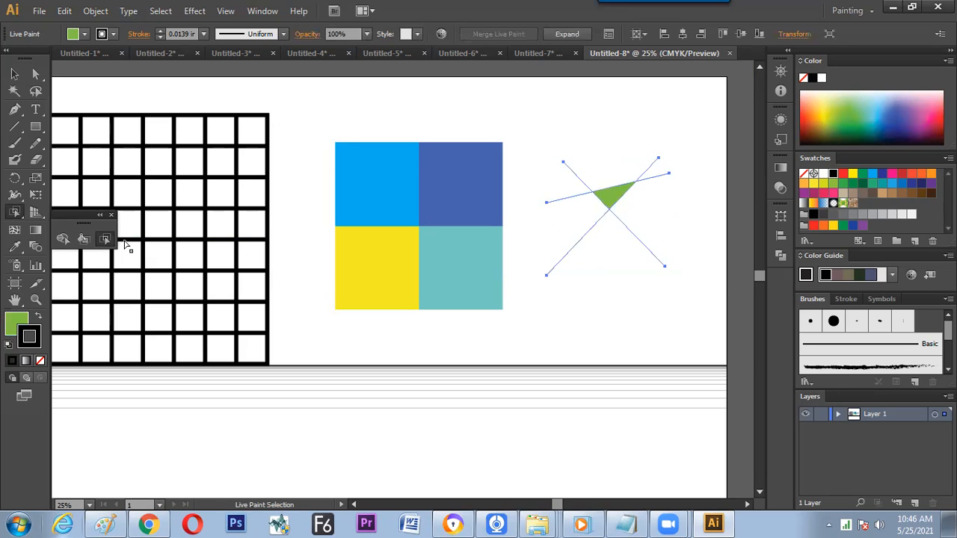
Shift the upper-left end point of the crossing line up and inward with Direct Selection, reshaping the green triangle
left_click(36, 73)
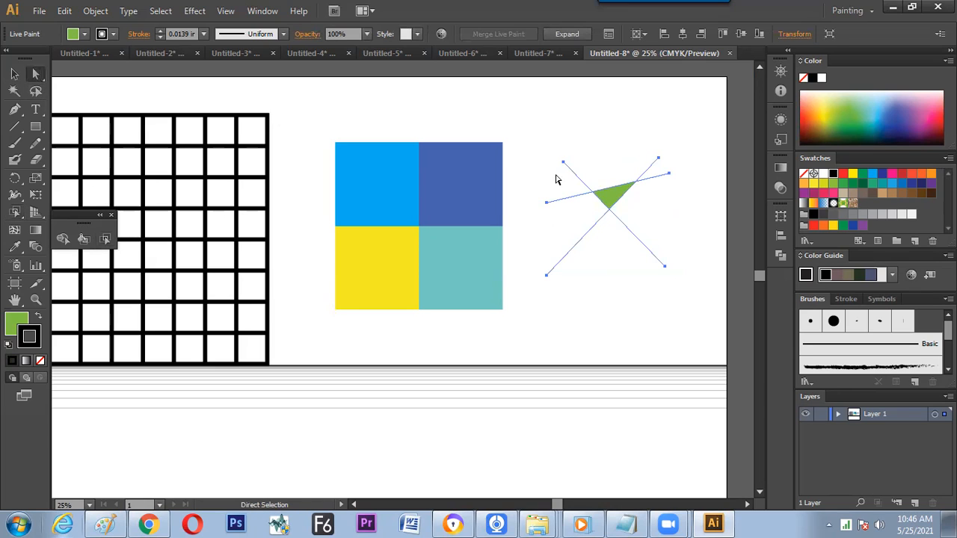
left_click_drag(553, 154, 579, 181)
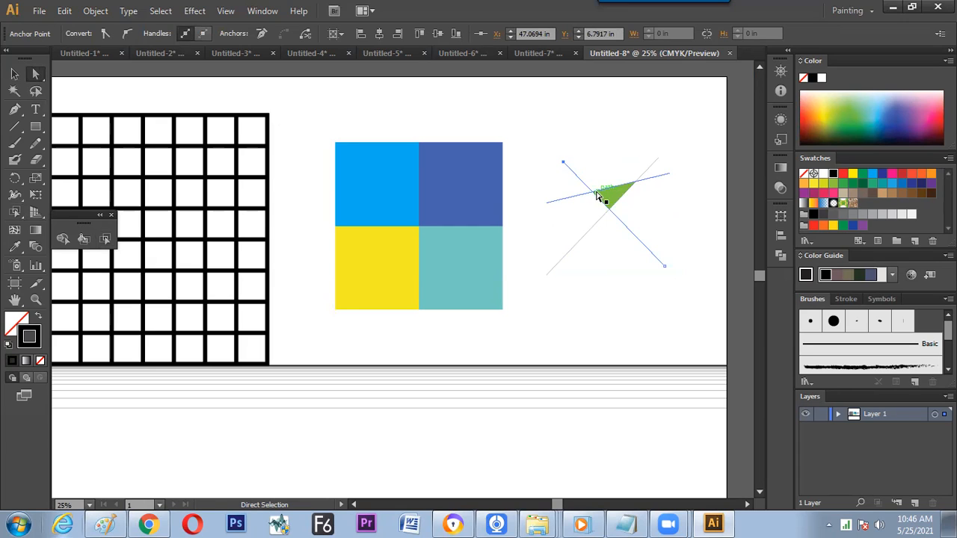
mouse_move(563, 161)
left_mouse_down()
mouse_move(551, 181)
mouse_move(580, 155)
mouse_move(574, 163)
left_mouse_up()
left_click(14, 74)
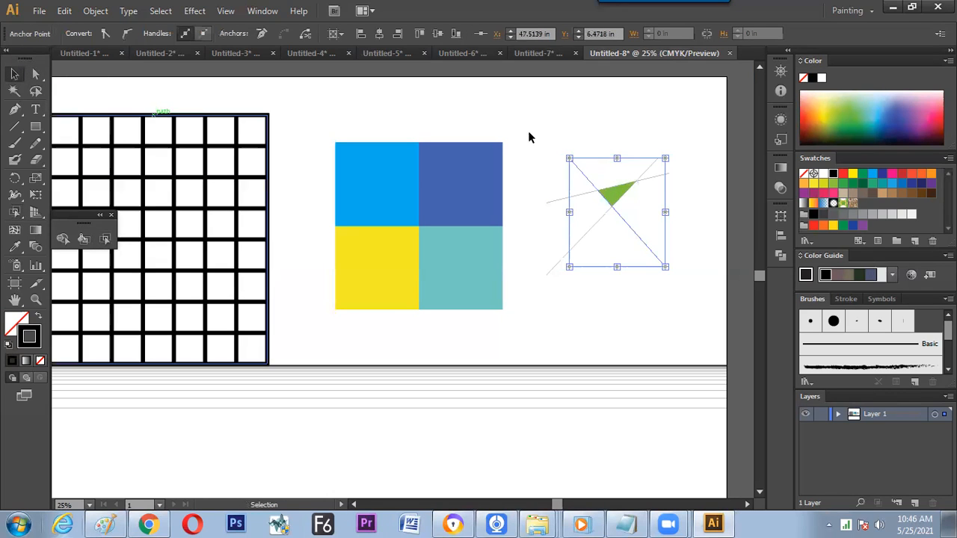
left_click(528, 137)
Select the crossing-line group and delete every segment outside the reshaped green triangle with Live Paint Selection
left_click(601, 183)
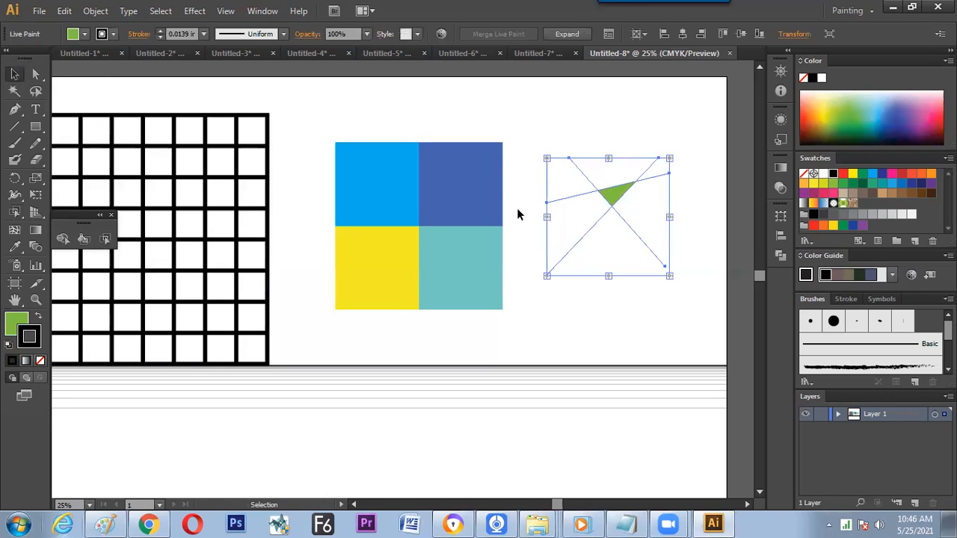
left_click(104, 239)
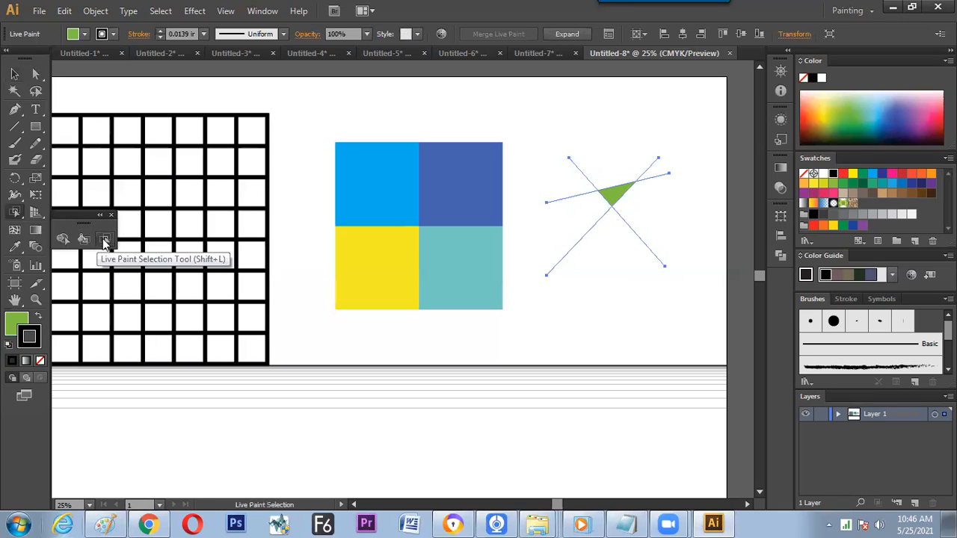
left_click(574, 166)
left_click_drag(546, 190, 579, 282)
left_click_drag(649, 150, 665, 171)
left_click(662, 177)
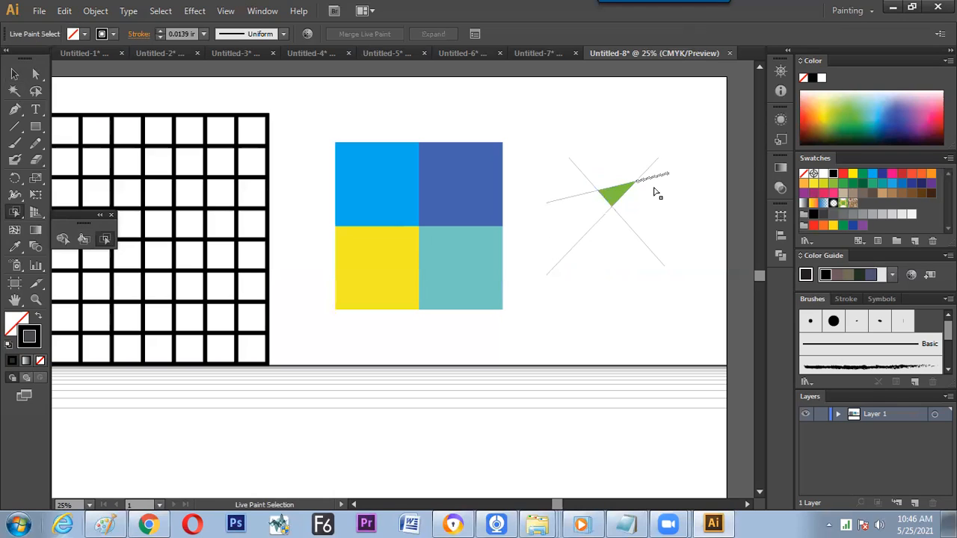
key("Delete")
left_click_drag(662, 207, 636, 243)
key("Delete")
left_click(649, 166)
key("Delete")
left_click_drag(578, 149, 555, 177)
key("Delete")
left_click(560, 200)
key("Delete")
left_click_drag(583, 267, 561, 244)
key("Delete")
key("v")
left_click(615, 195)
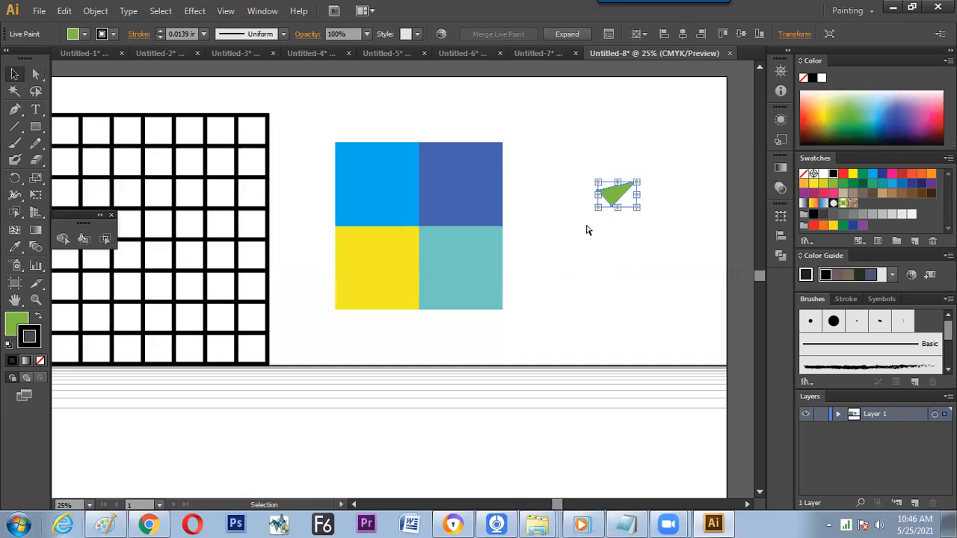
Restore the deleted segments and shift the upper end of the downward-sloping line further right to narrow the triangle
left_click(587, 224)
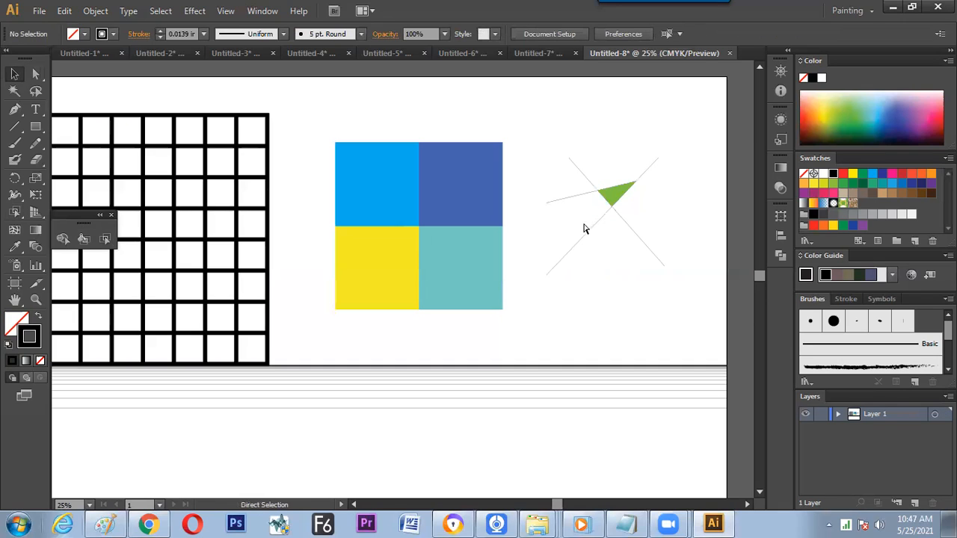
left_click(585, 225)
left_click(17, 74)
left_click(616, 260)
left_click(617, 192)
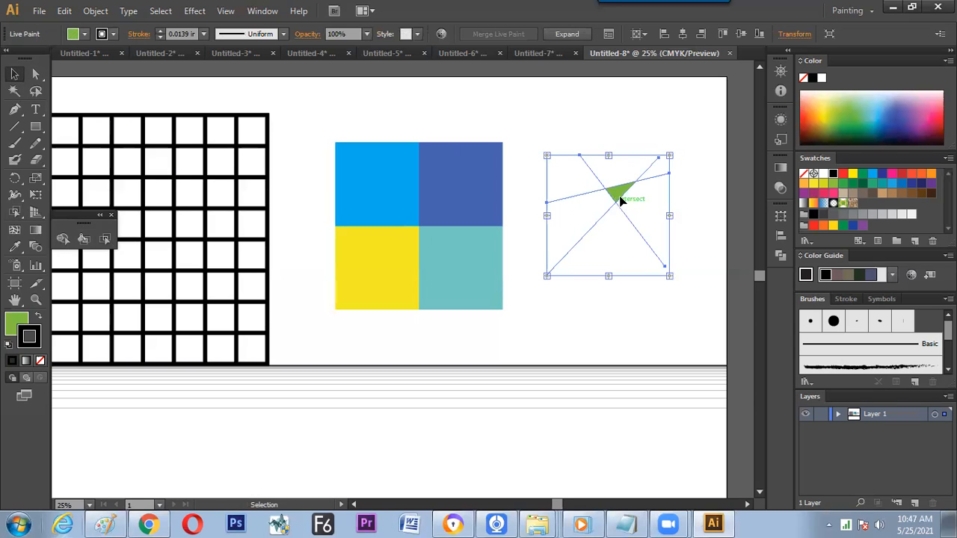
Expand the crossing-line Live Paint group and ungroup the result
left_click(574, 34)
left_click(576, 135)
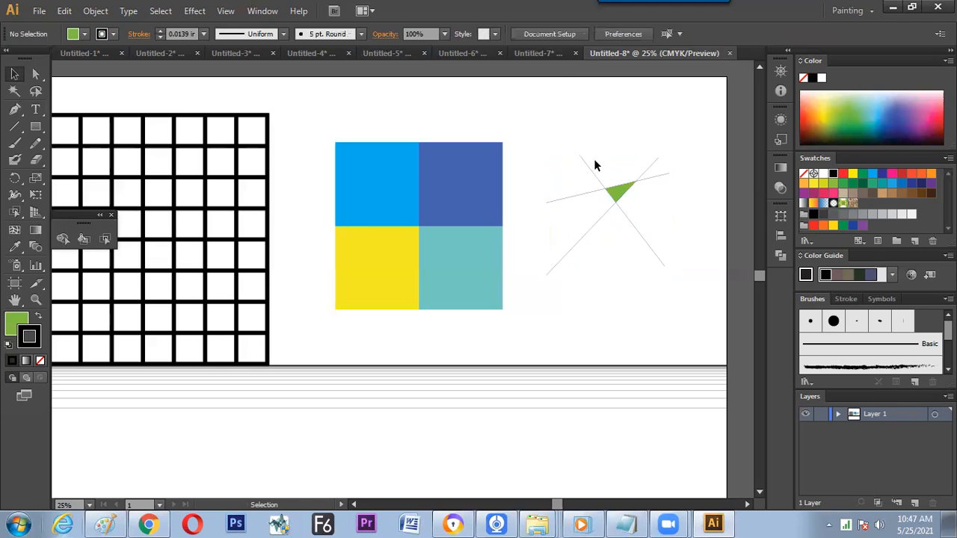
left_click(616, 194)
right_click(618, 202)
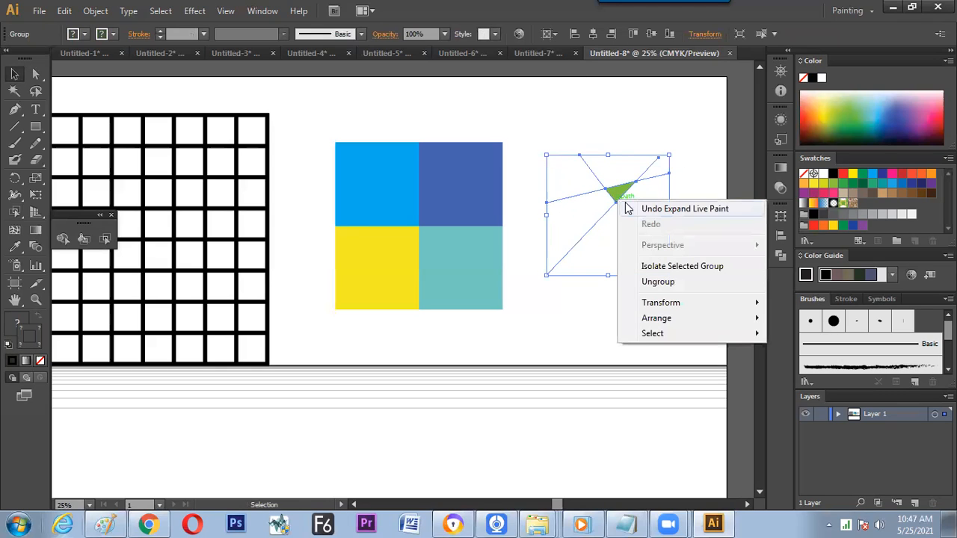
left_click(658, 282)
Move the green triangle away from the lines to just above the blue squares of the coloured grid
left_click(618, 213)
left_click_drag(618, 196, 363, 120)
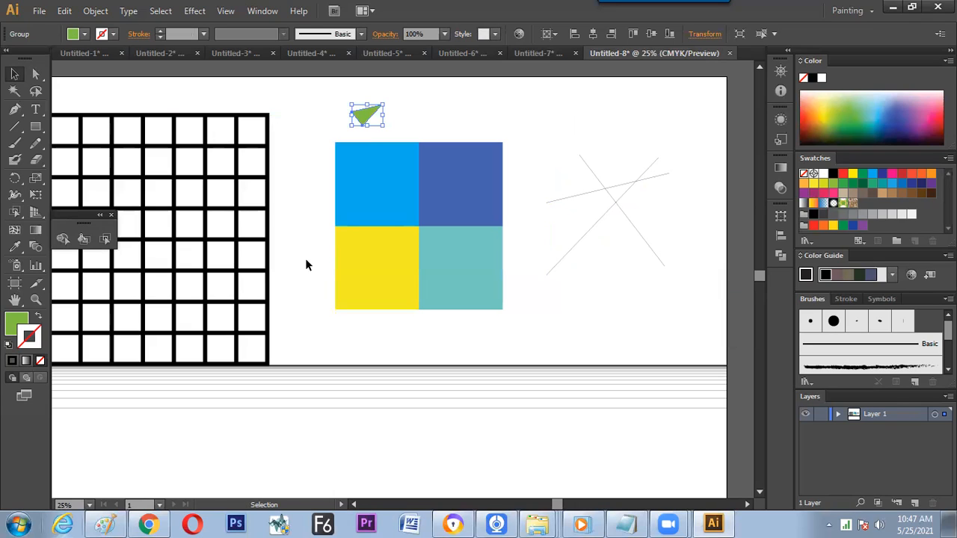
left_click_drag(357, 114, 467, 113)
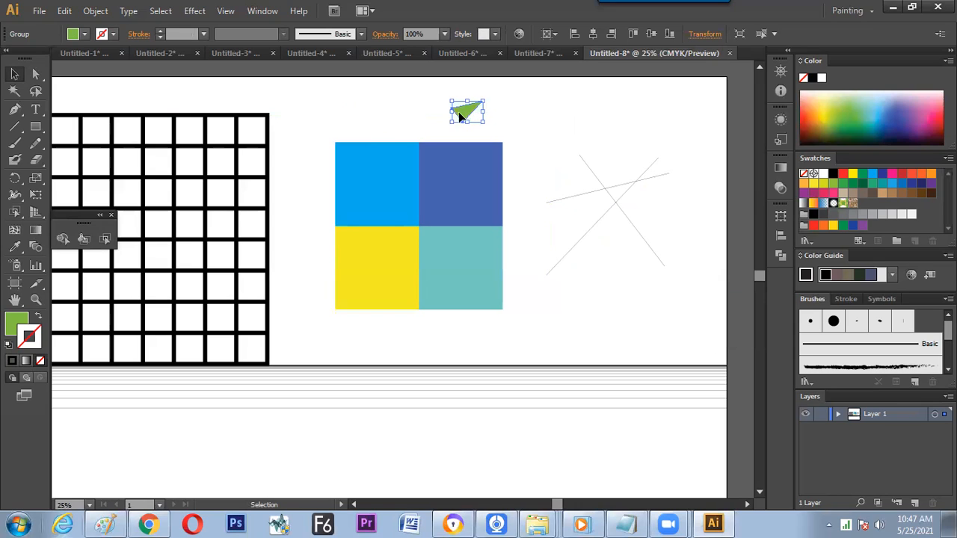
Ungroup the three crossing lines and try shifting the downward-sloping line on its own
left_click(600, 180)
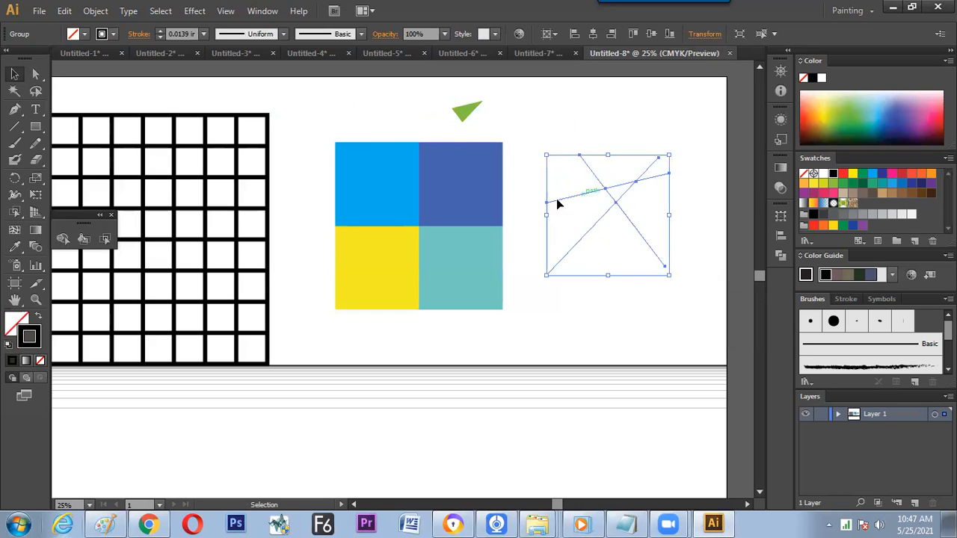
right_click(618, 202)
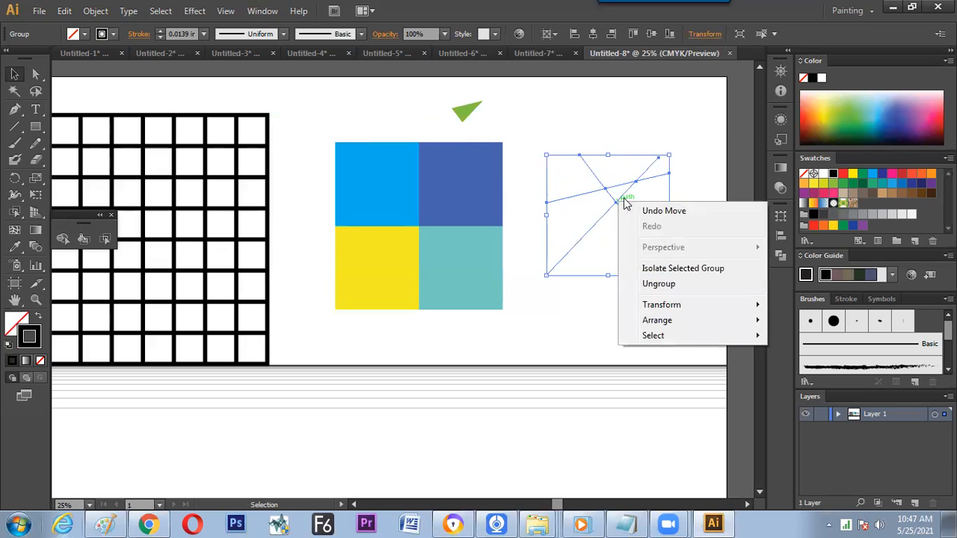
left_click(649, 284)
left_click(626, 227)
left_click(626, 233)
key("a")
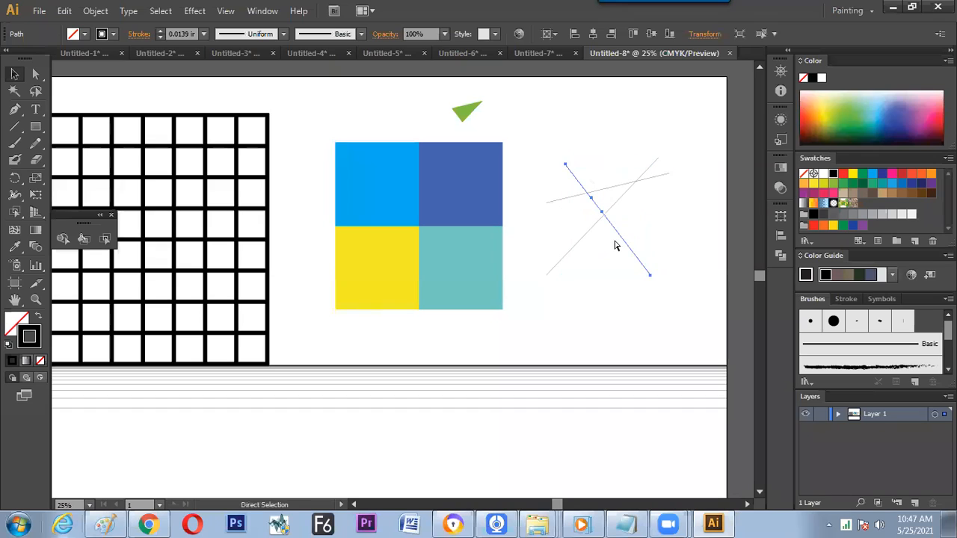
key("v")
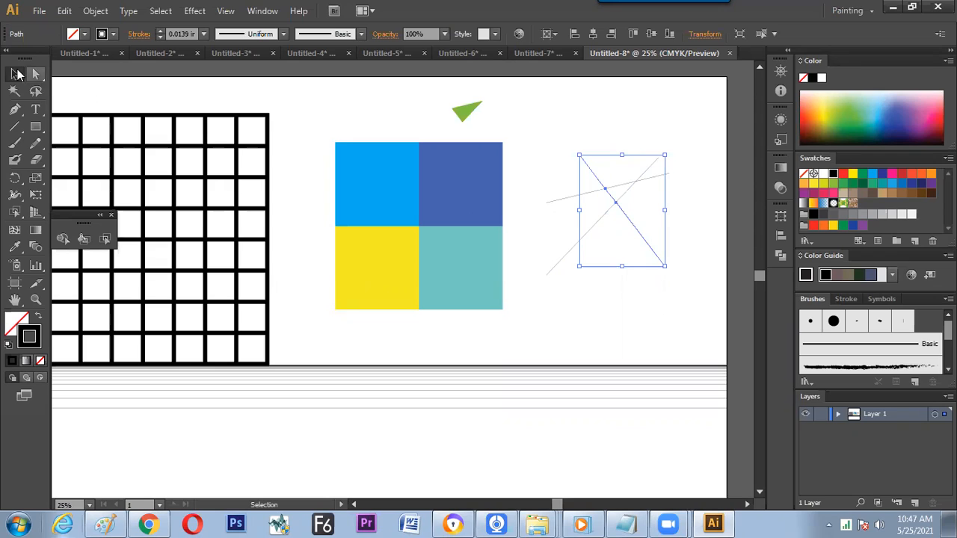
left_click(303, 187)
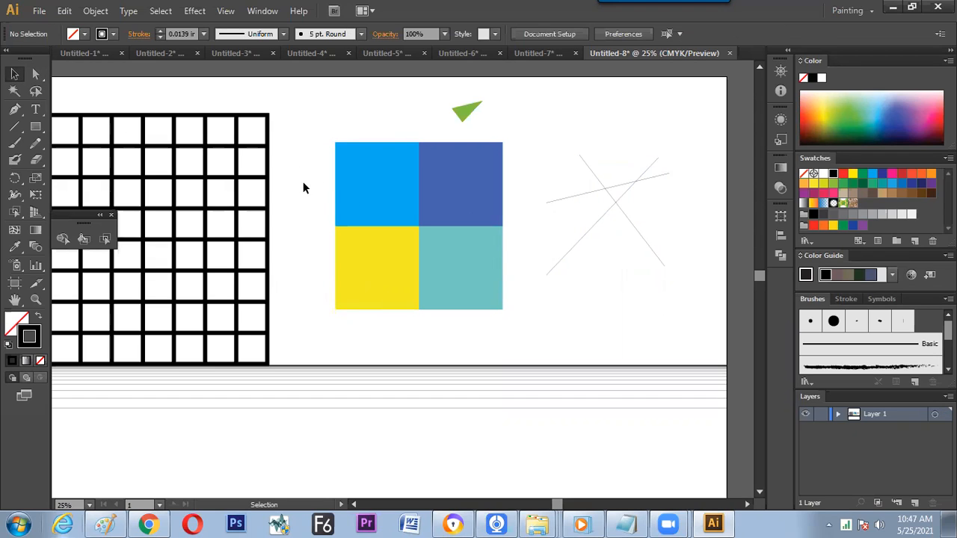
left_click(529, 54)
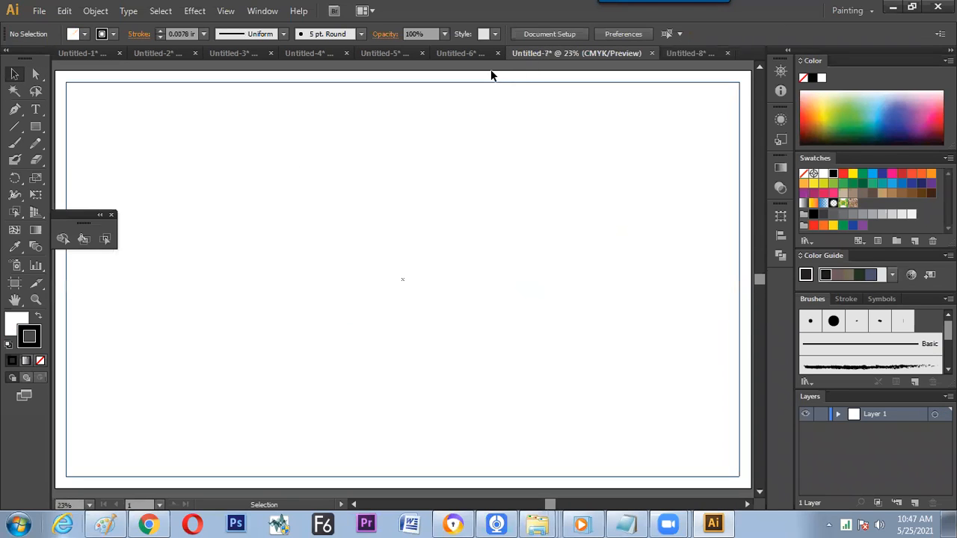
left_click(477, 53)
left_click(393, 53)
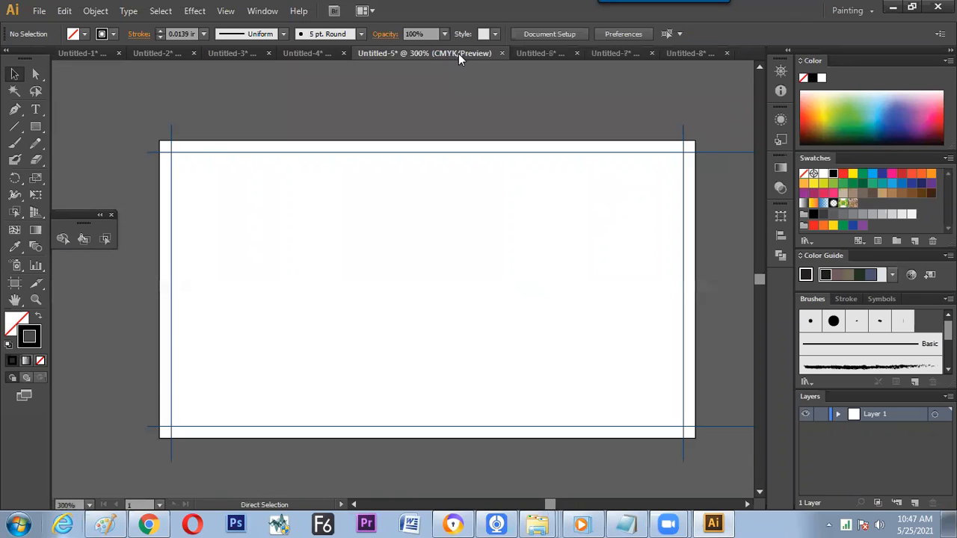
left_click(599, 53)
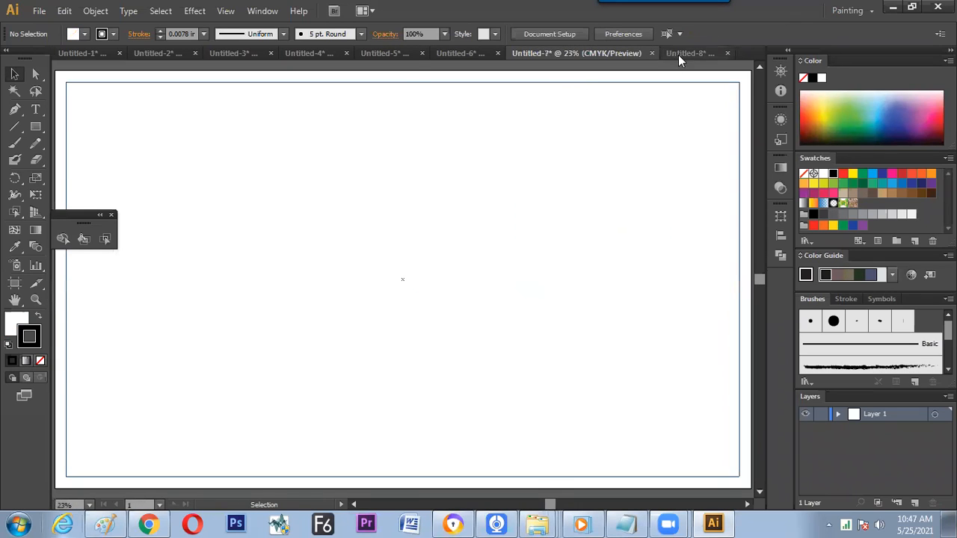
left_click(678, 55)
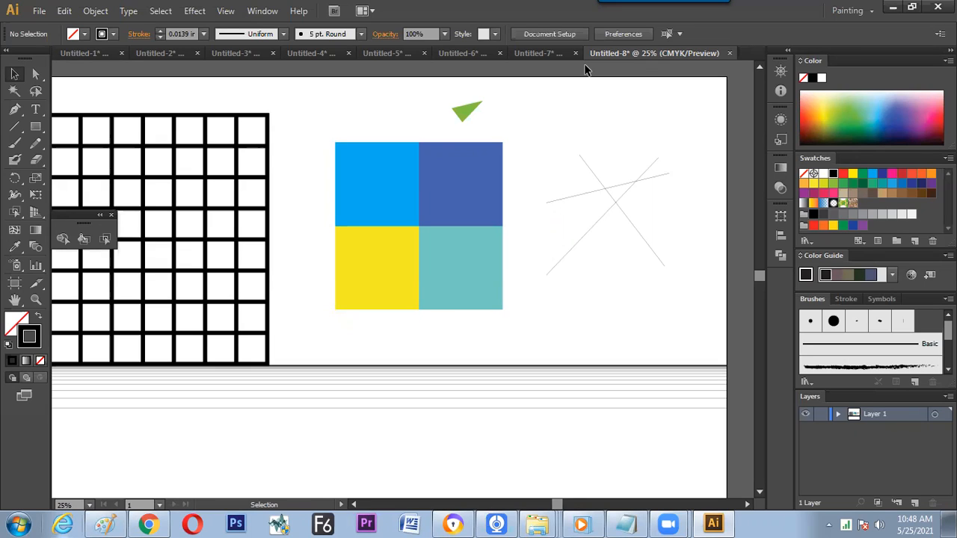
Create a new landscape A4 document, Untitled-9, in inches with CMYK colour mode
key("a")
key("ctrl+n")
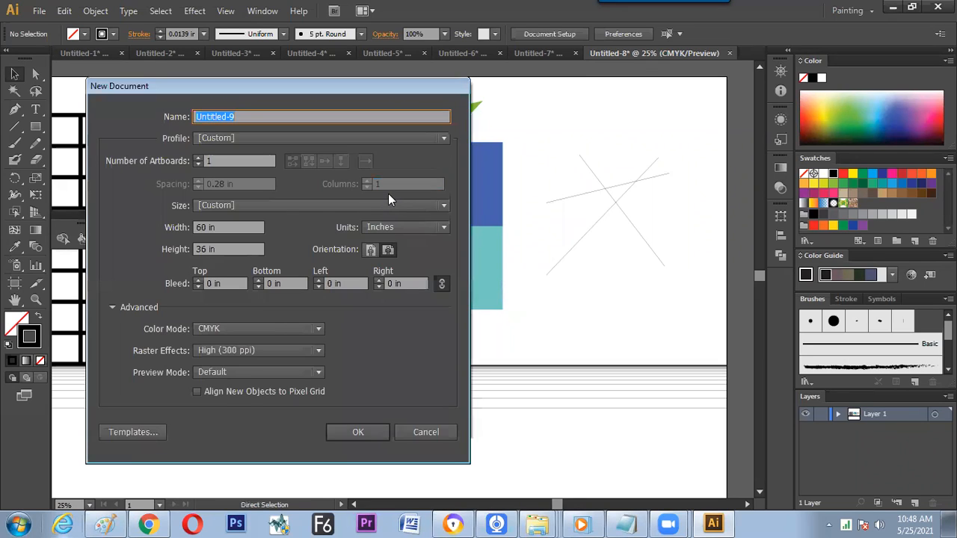
left_click(247, 208)
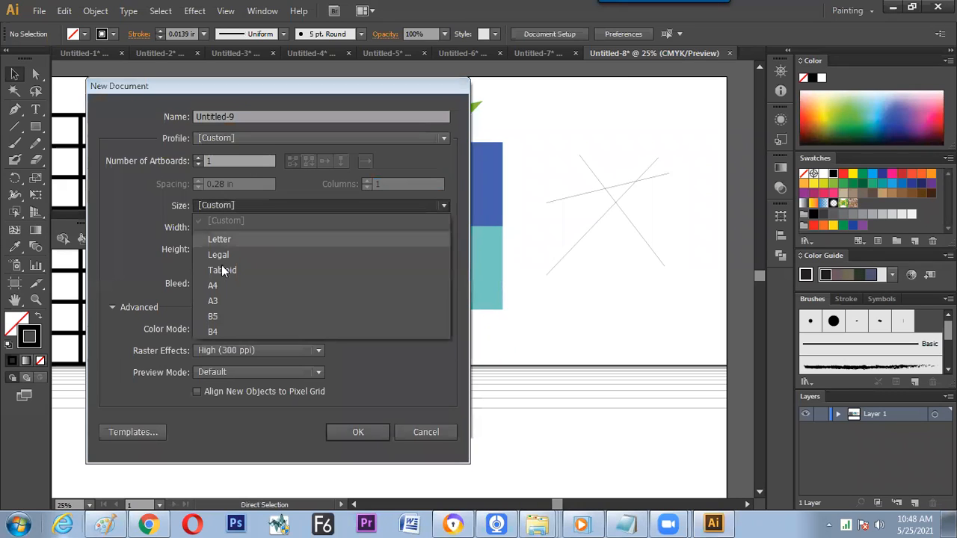
left_click(214, 285)
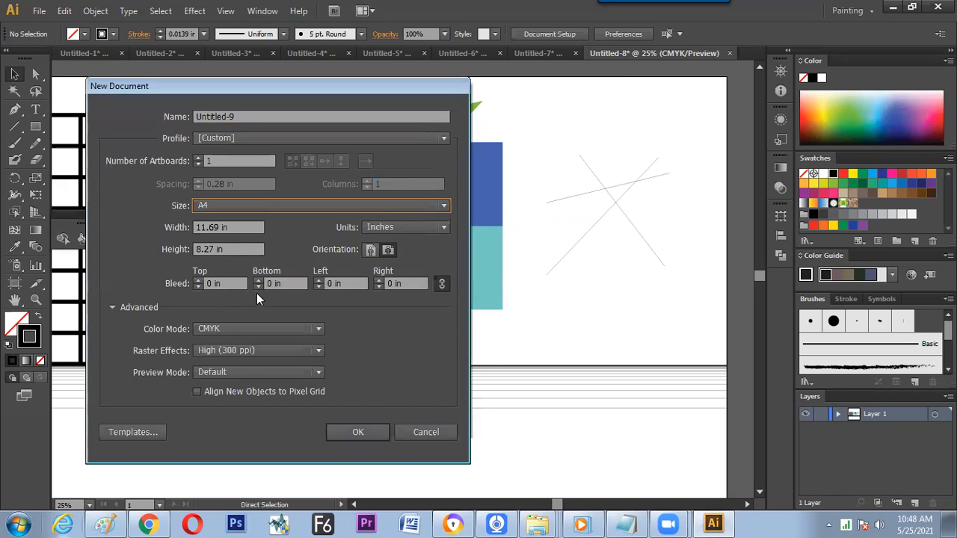
key("Return")
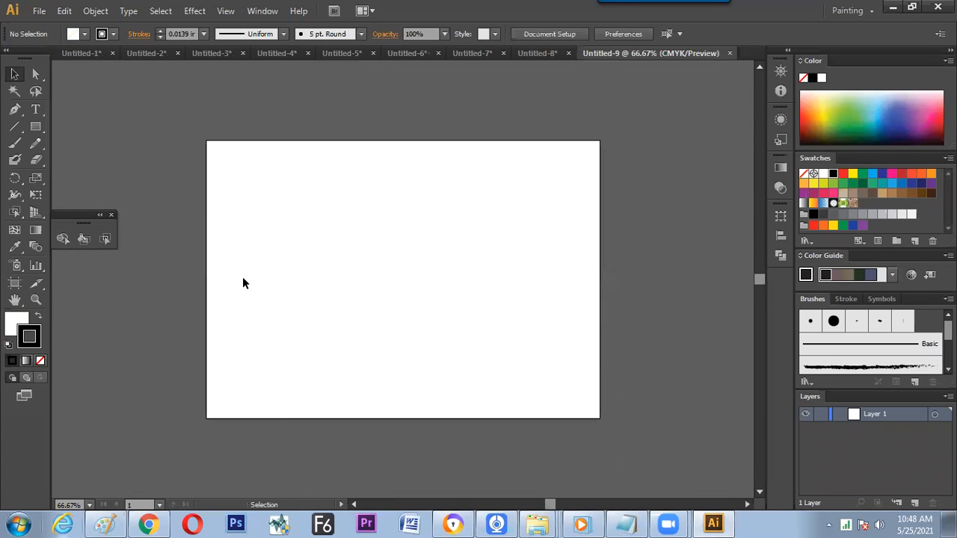
left_click(549, 33)
left_click(577, 55)
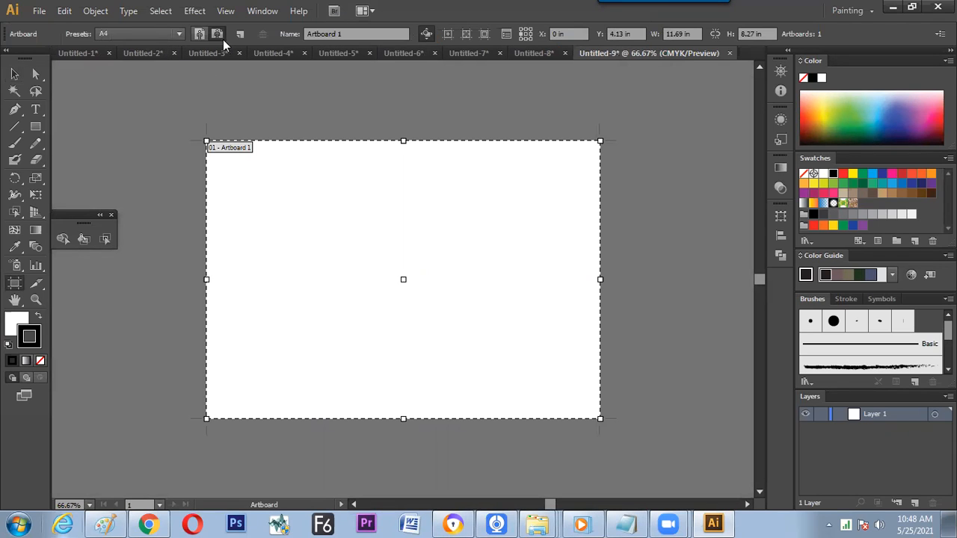
left_click(14, 74)
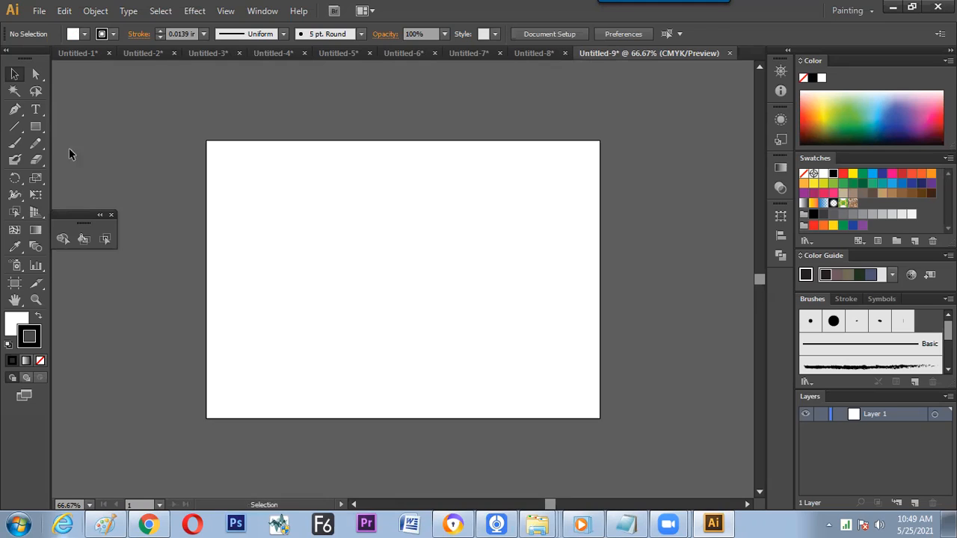
Draw a long vertical line across the new artboard with the Line Segment tool and undo it
left_click(15, 127)
left_click_drag(344, 185, 337, 414)
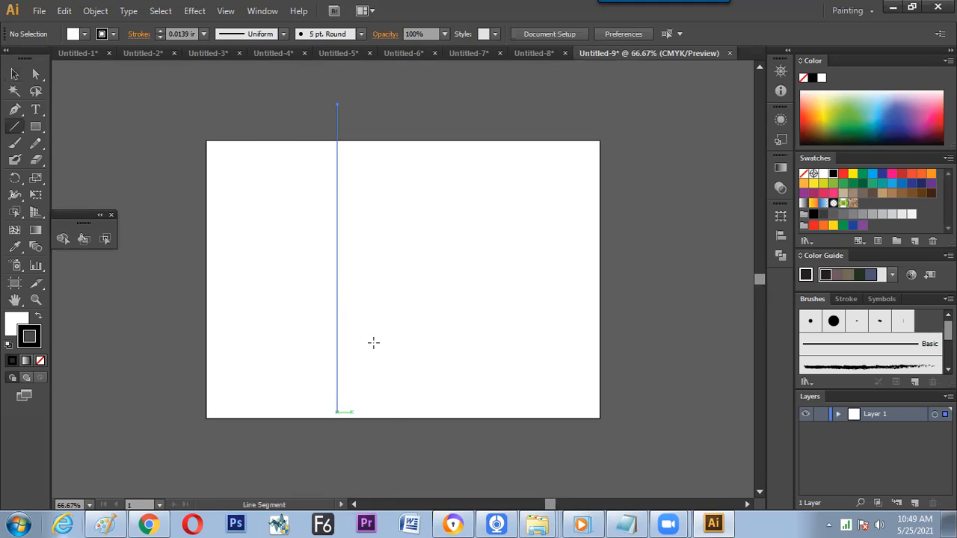
key("ctrl+z")
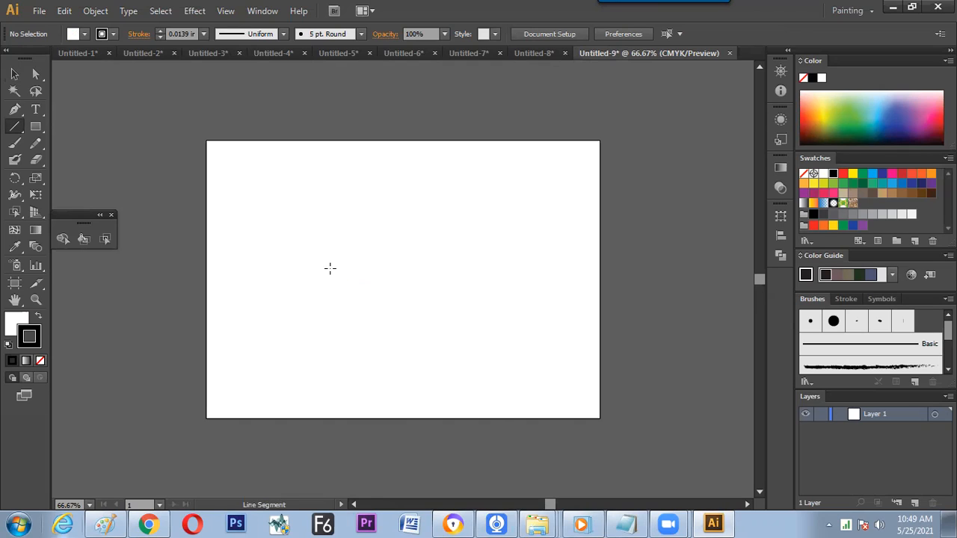
Configure the Rectangular Grid tool for 0 horizontal dividers and 2 vertical dividers
left_click_drag(14, 126, 95, 177)
left_click(95, 188)
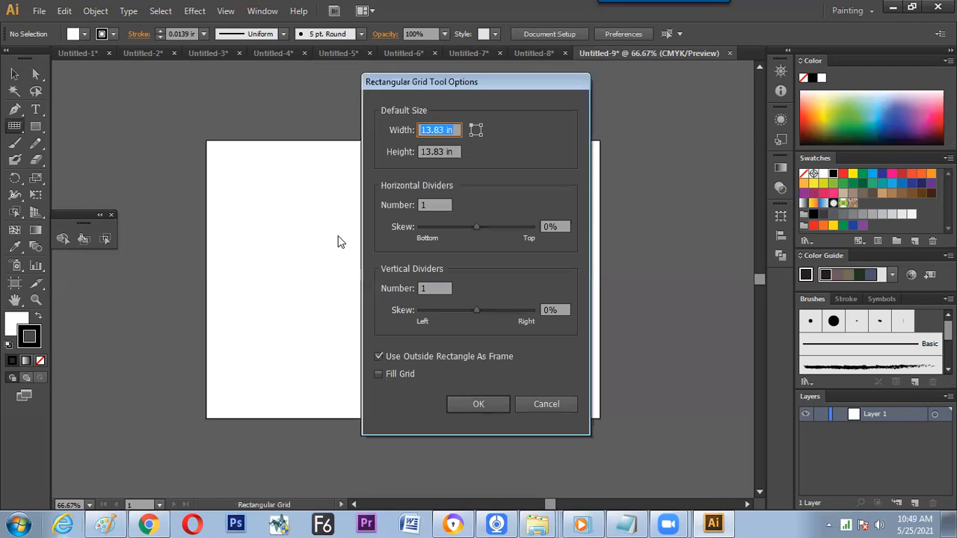
key("Tab")
key("Tab")
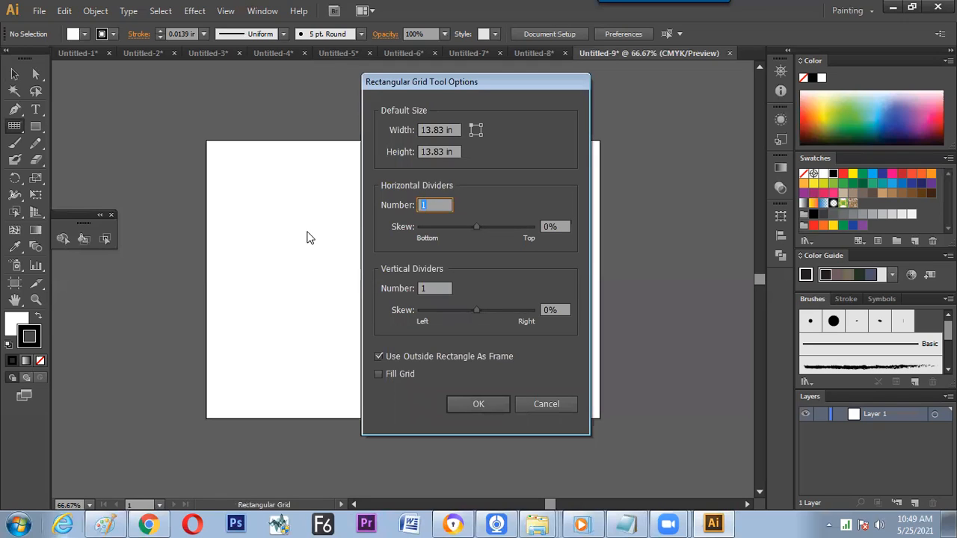
left_click(423, 288)
type("2")
left_click(430, 204)
type("0")
left_click(476, 403)
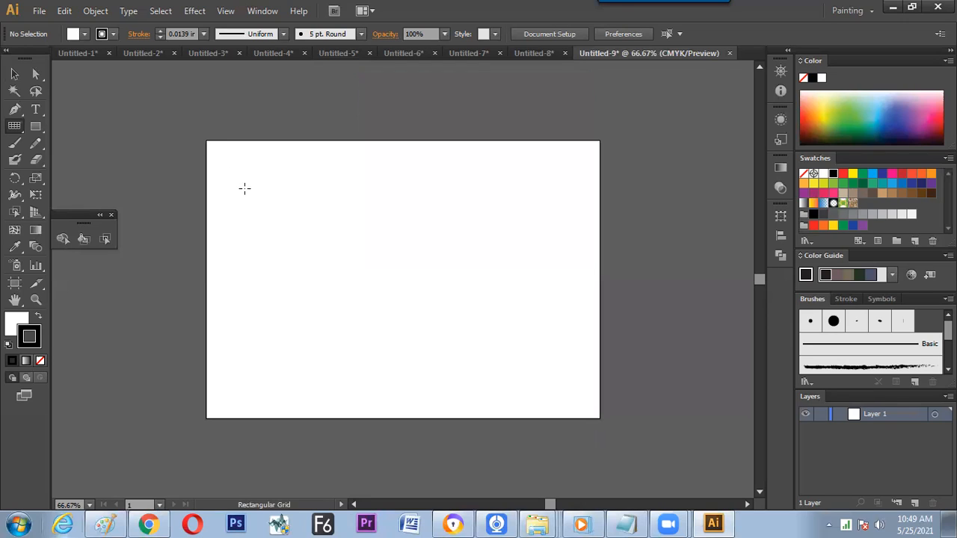
Draw the rectangular grid over the whole artboard, splitting it into three vertical panels, and deselect it
left_click_drag(207, 141, 591, 431)
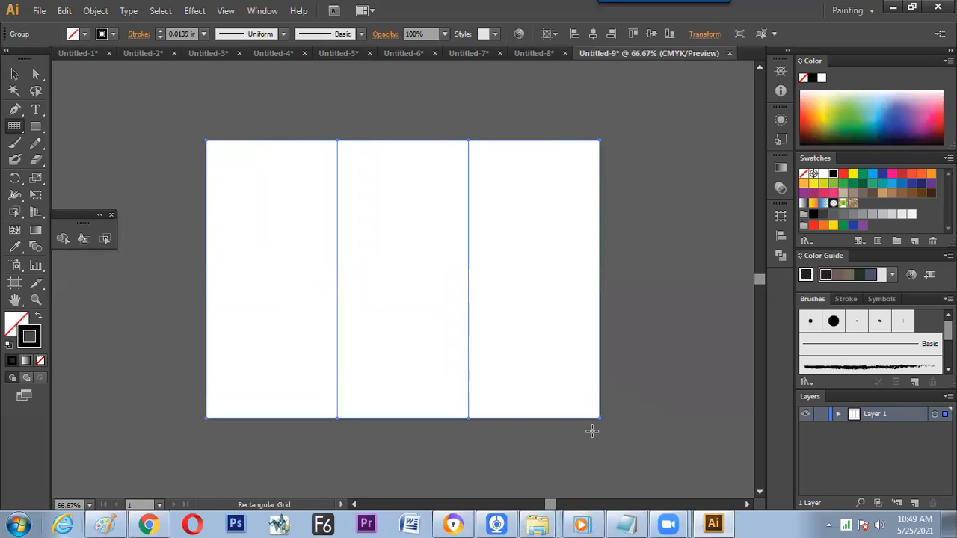
left_click(21, 75)
left_click(104, 147)
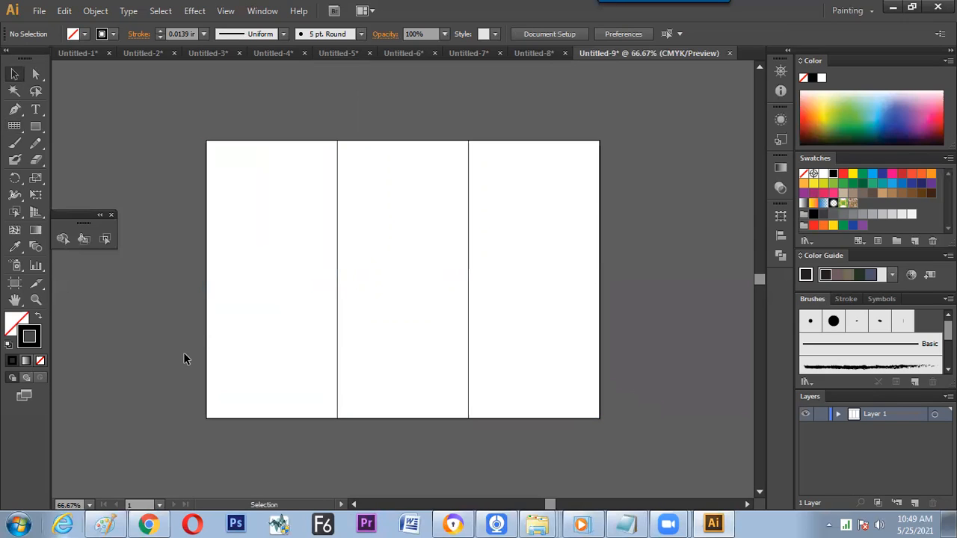
Try a 0.125 in stroke weight on the three-panel grid
left_click_drag(185, 350, 278, 376)
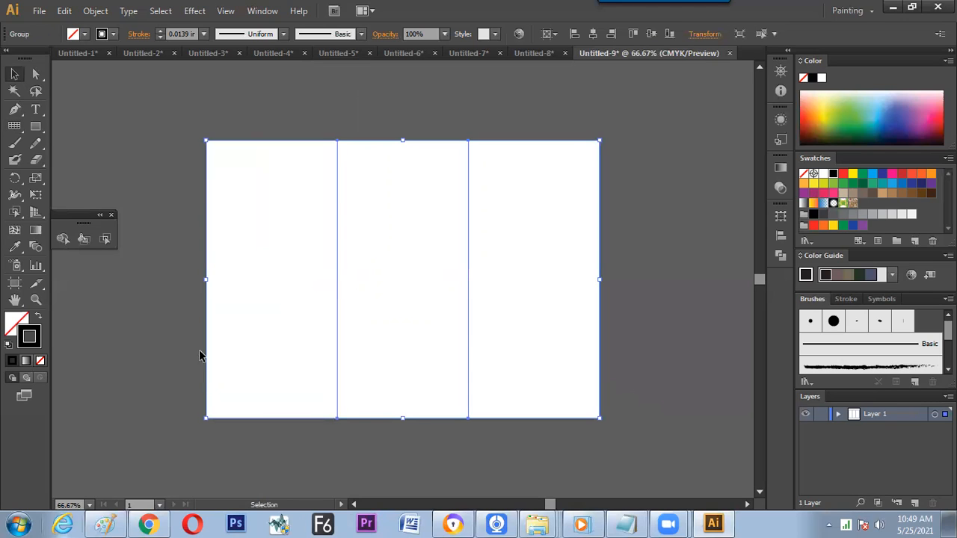
left_click(204, 33)
left_click(219, 110)
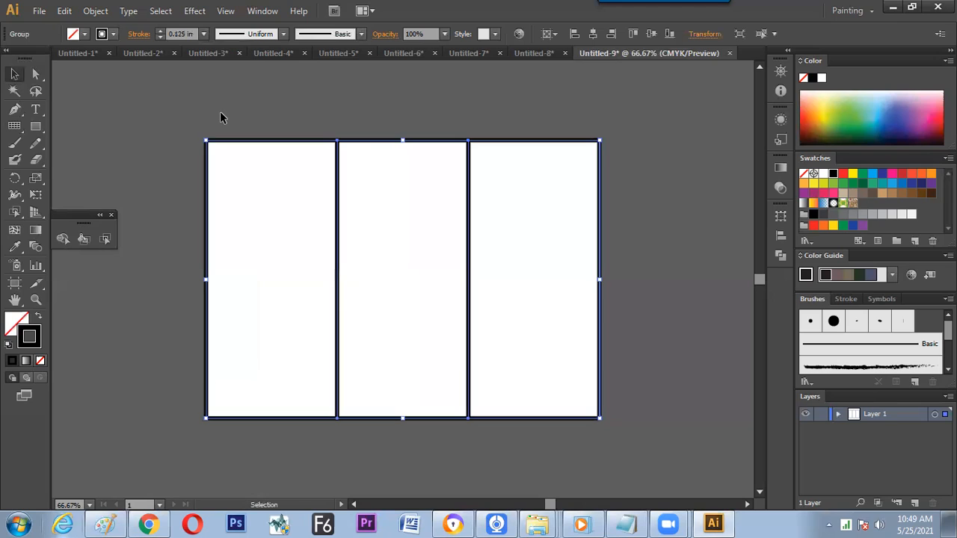
left_click(188, 145)
Set the grid's stroke weight to 0.0156 in
left_click(204, 35)
left_click(208, 79)
left_click(261, 164)
left_click(203, 34)
left_click(218, 64)
left_click(198, 123)
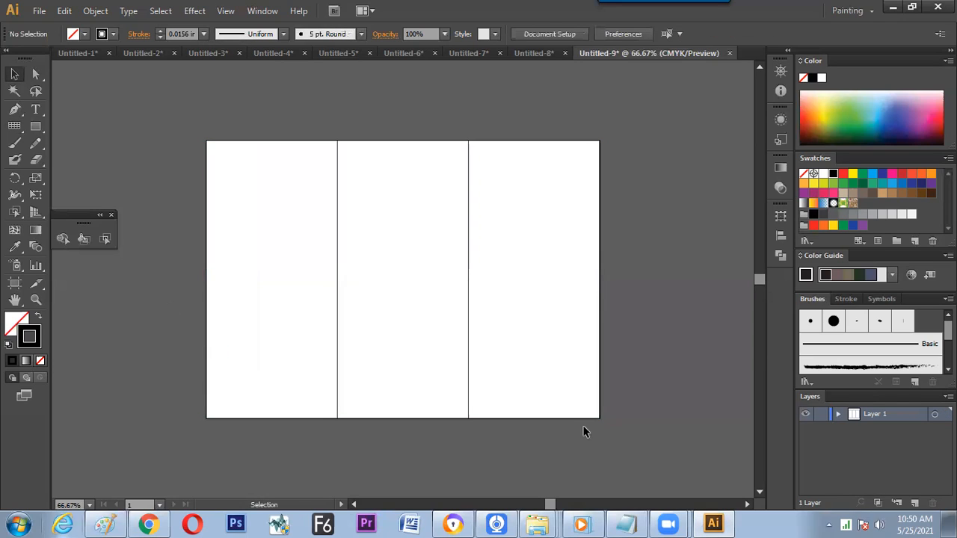
Try to fill the unselected grid's panels with light blue using the Live Paint Bucket, dismissing the warnings
left_click(530, 342)
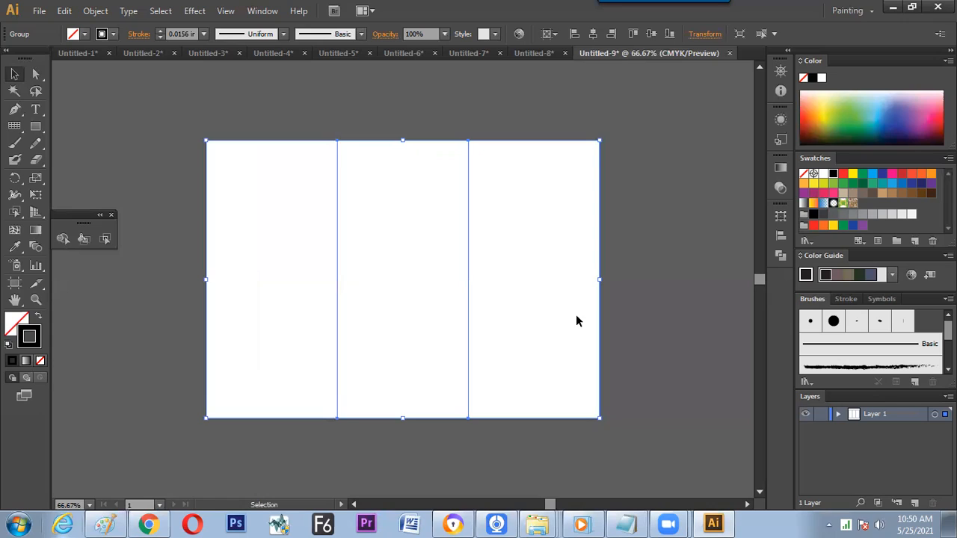
left_click(493, 309)
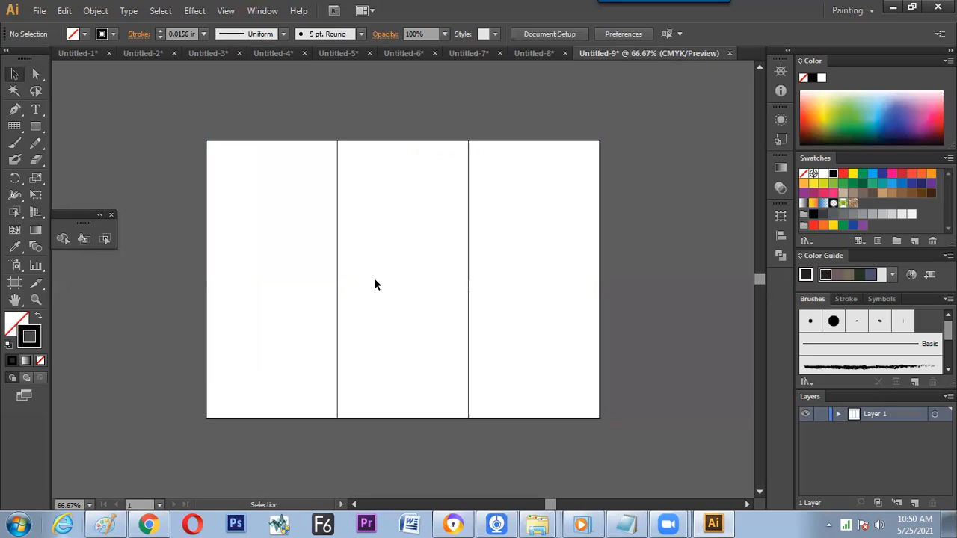
left_click(83, 239)
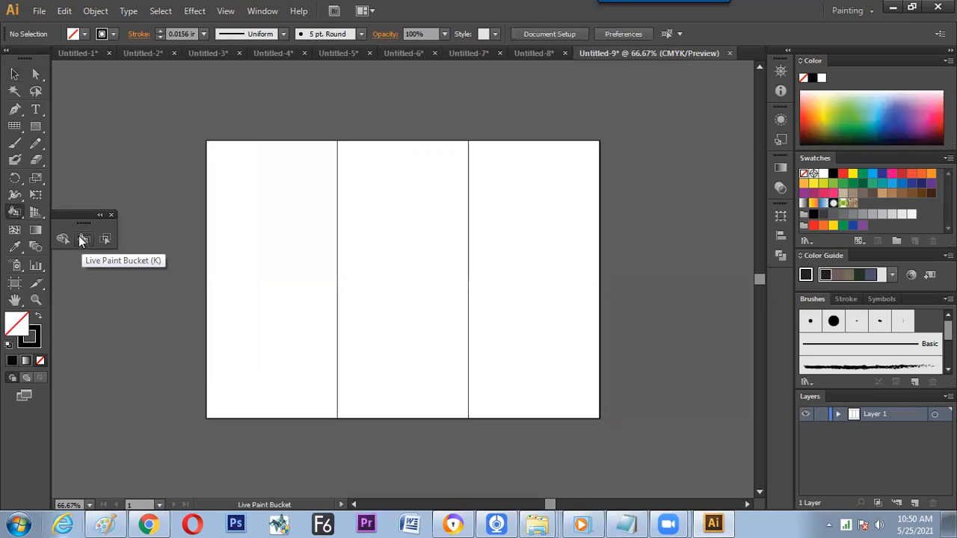
left_click(84, 35)
left_click(78, 57)
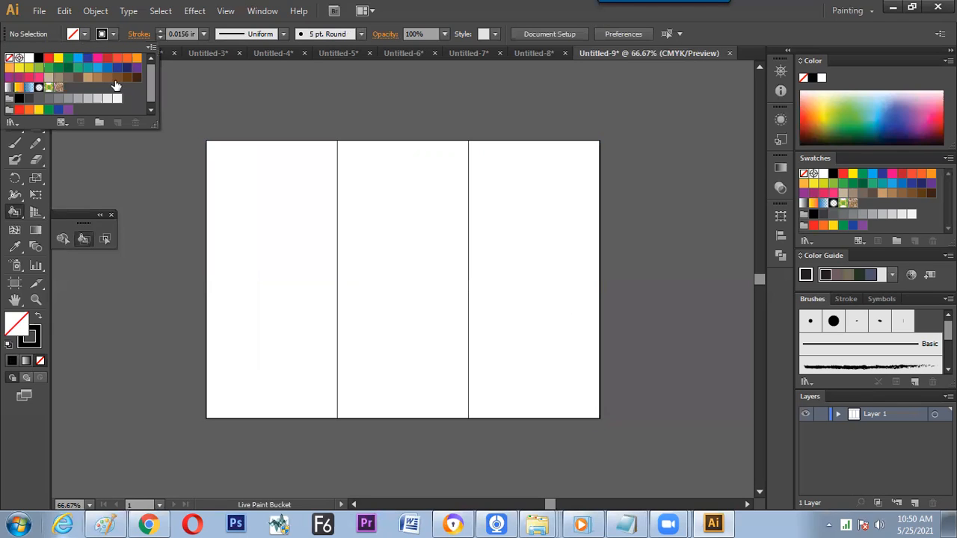
left_click(312, 262)
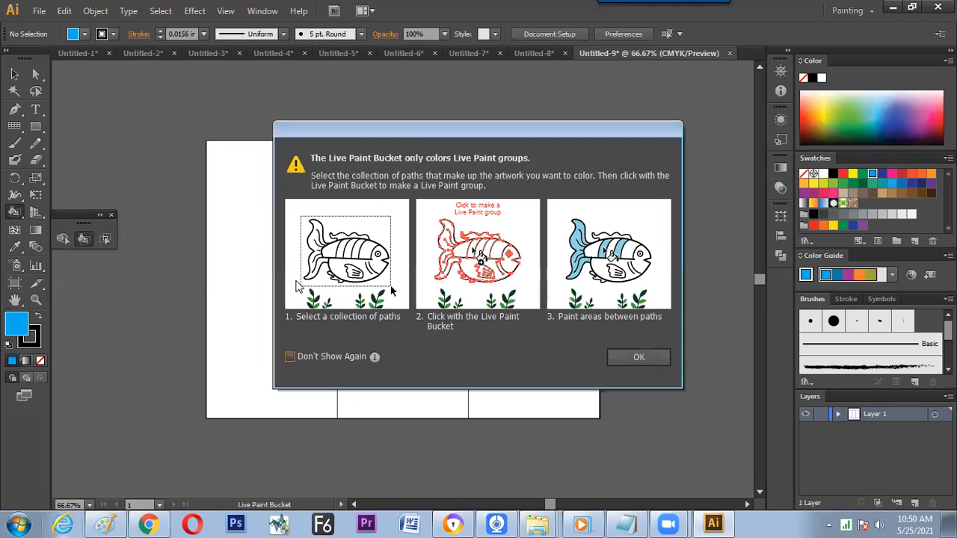
left_click(615, 357)
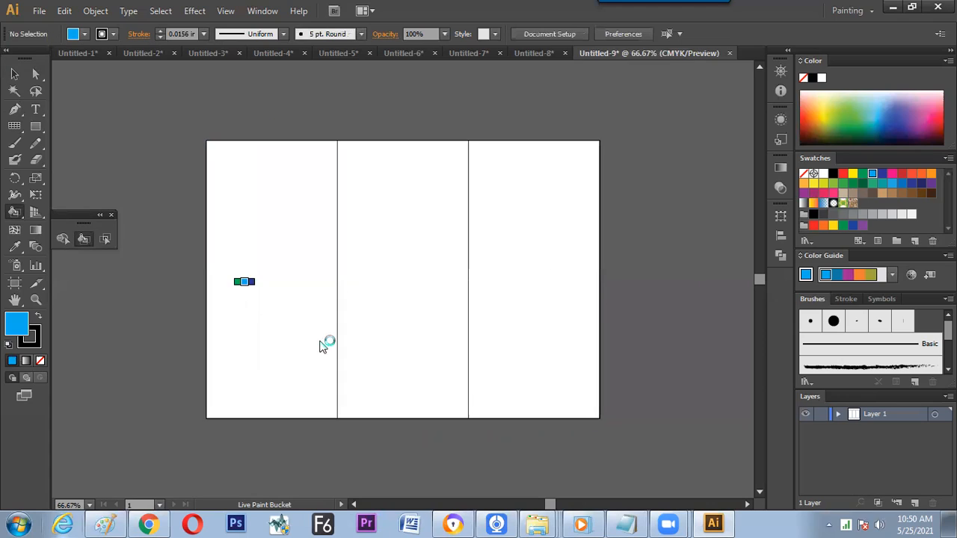
left_click(313, 351)
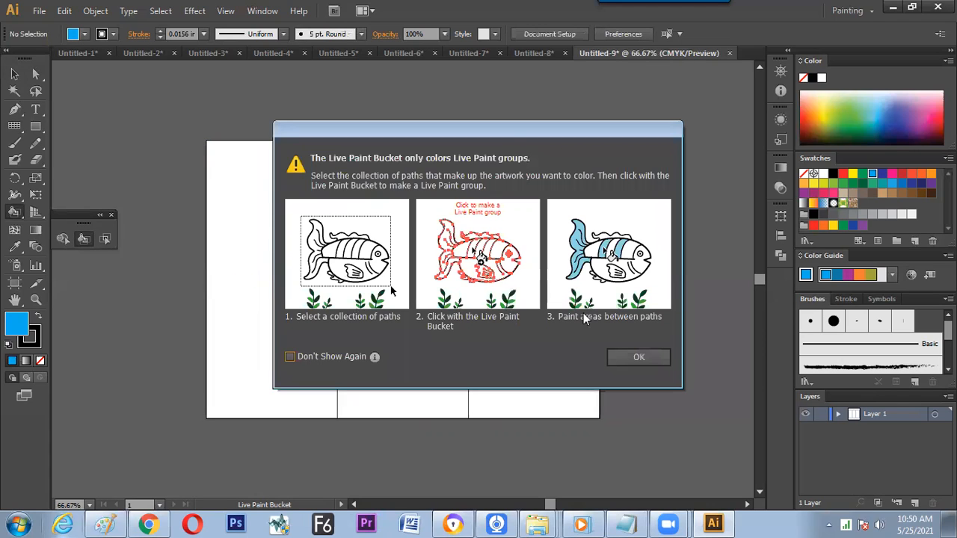
left_click(632, 352)
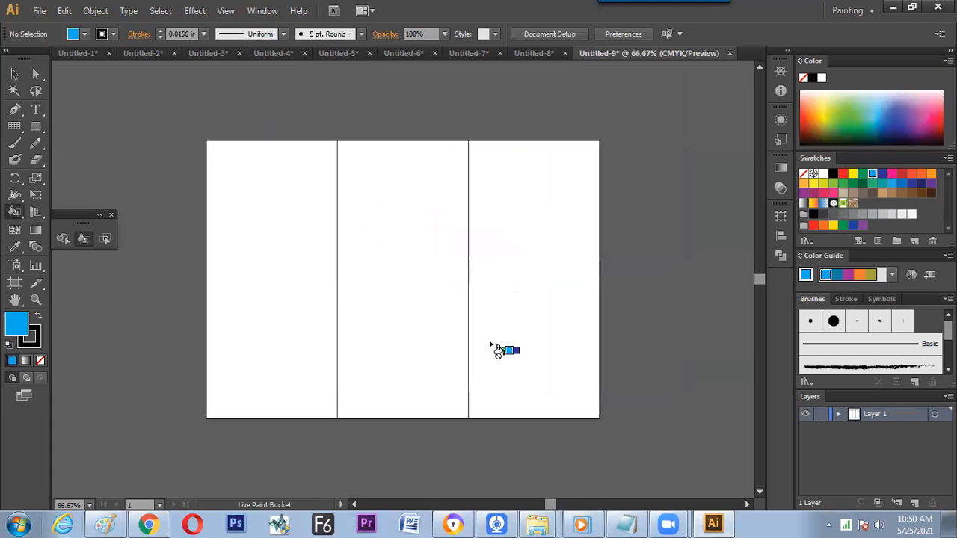
left_click(391, 311)
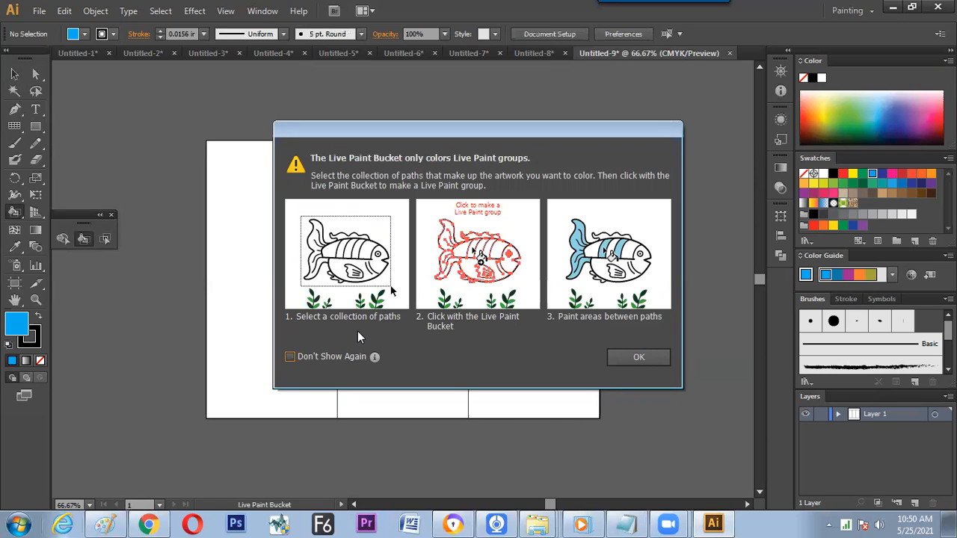
left_click(610, 359)
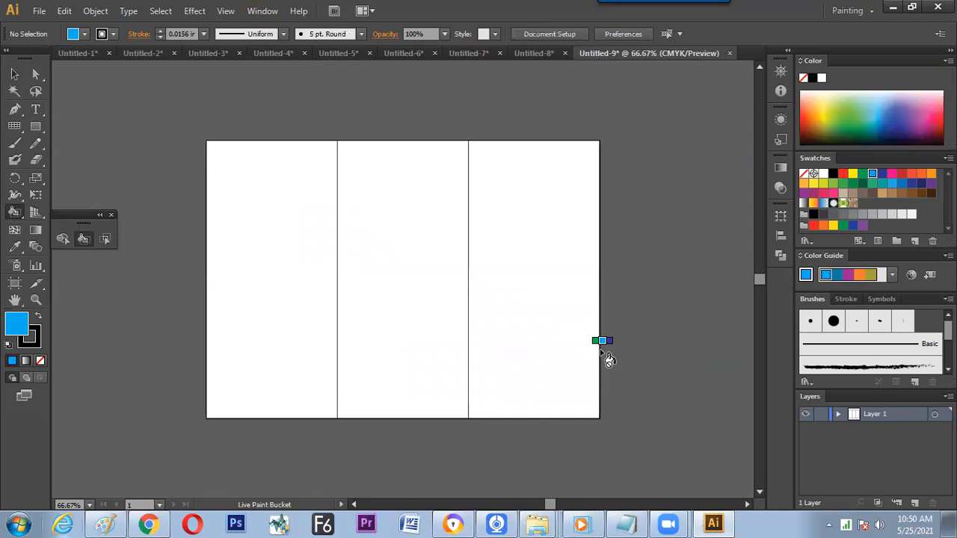
Select the grid, turn it into a Live Paint group and fill its left panel with light blue
key("v")
left_click(431, 323)
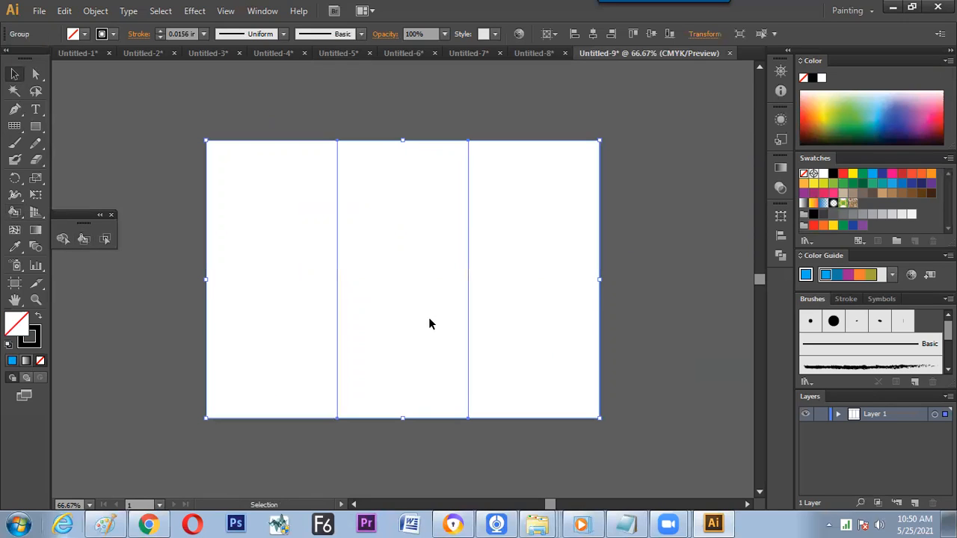
left_click(84, 238)
left_click(284, 229)
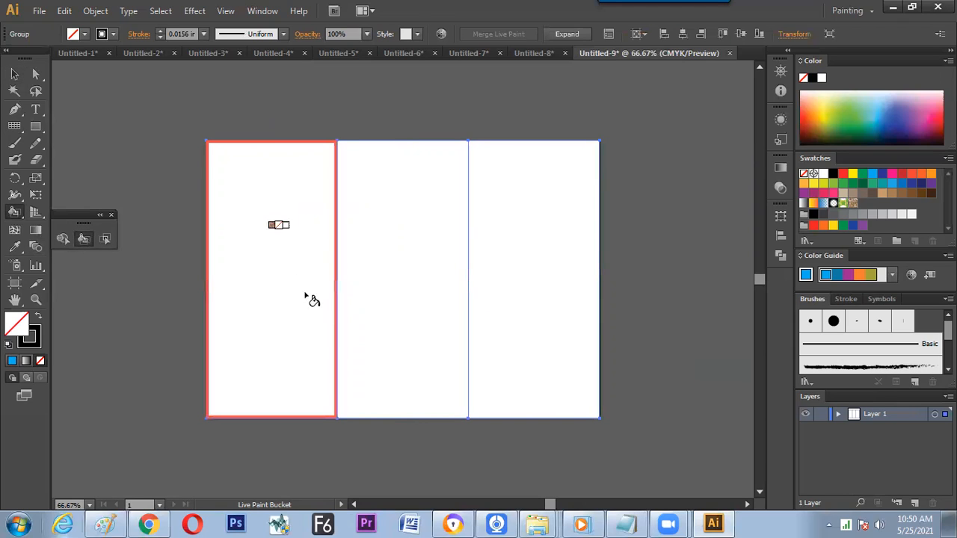
left_click(84, 34)
left_click(92, 67)
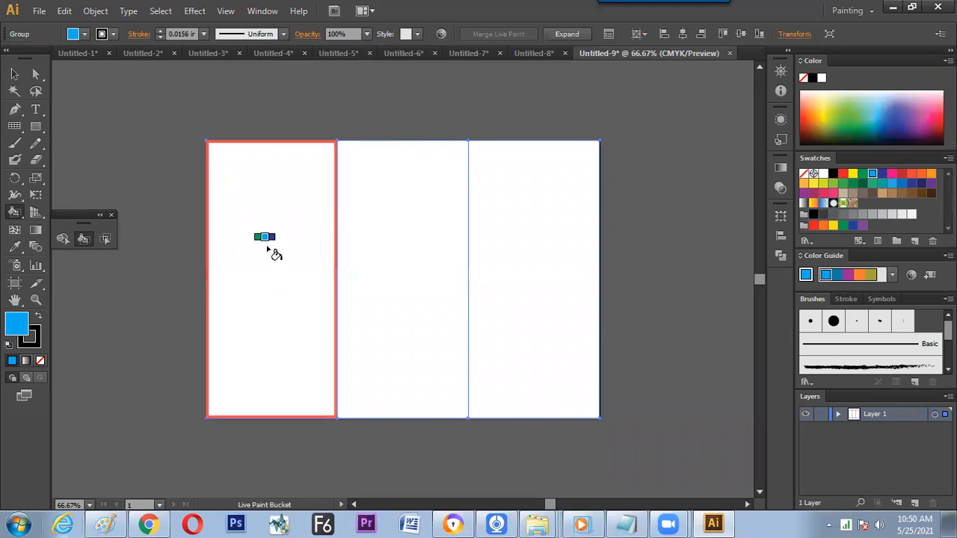
left_click(271, 251)
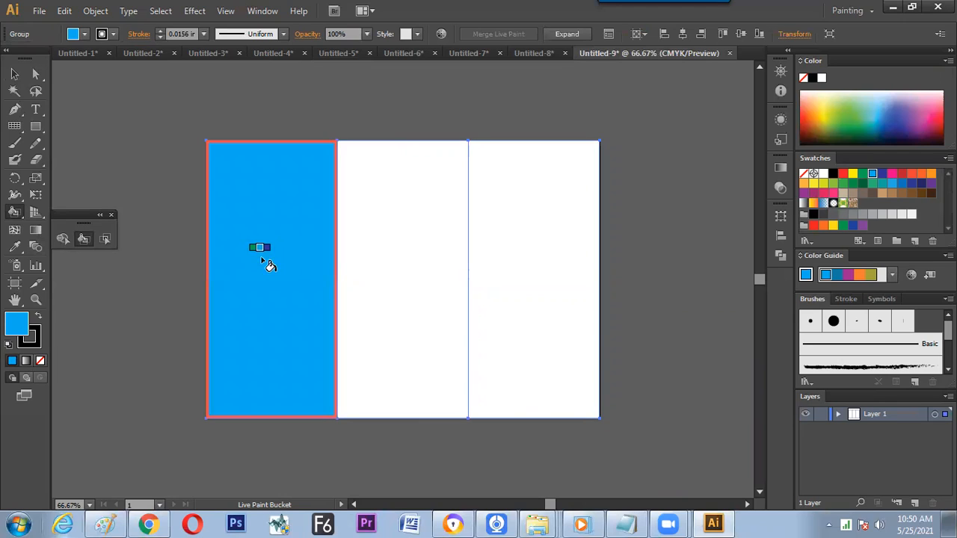
Try green in the middle panel, and violet-blue and green in the right panel, with the Live Paint Bucket
left_click(854, 107)
left_click(894, 108)
left_click(589, 228)
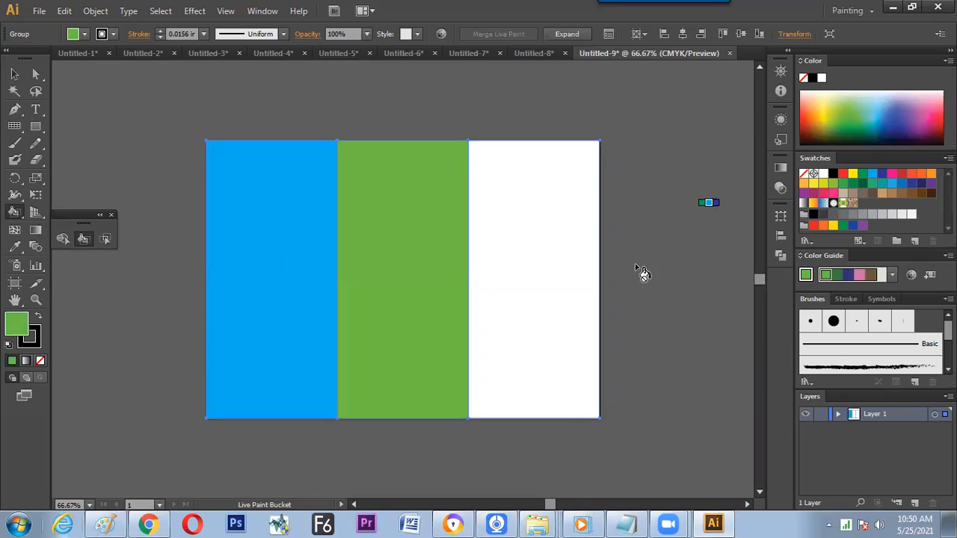
left_click(847, 118)
left_click(581, 259)
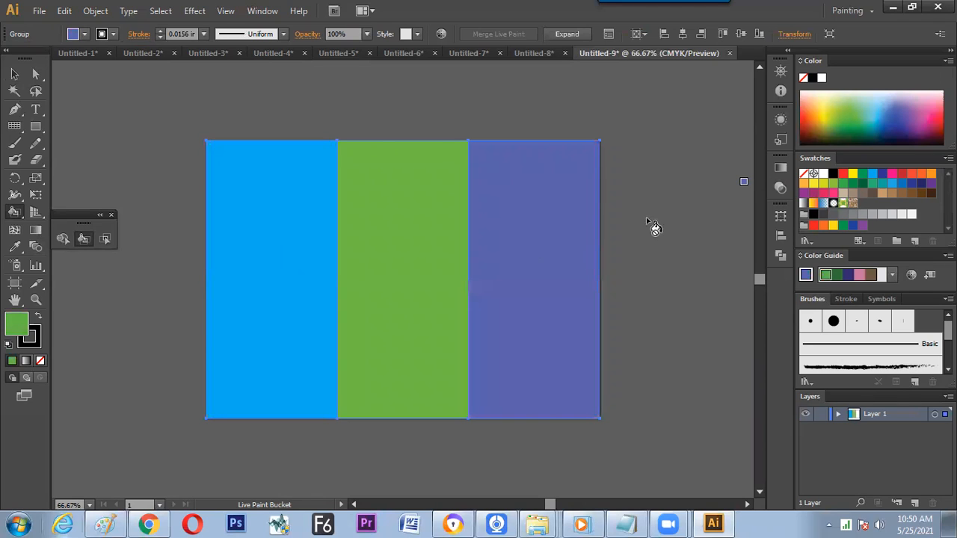
left_click(816, 123)
left_click(510, 244)
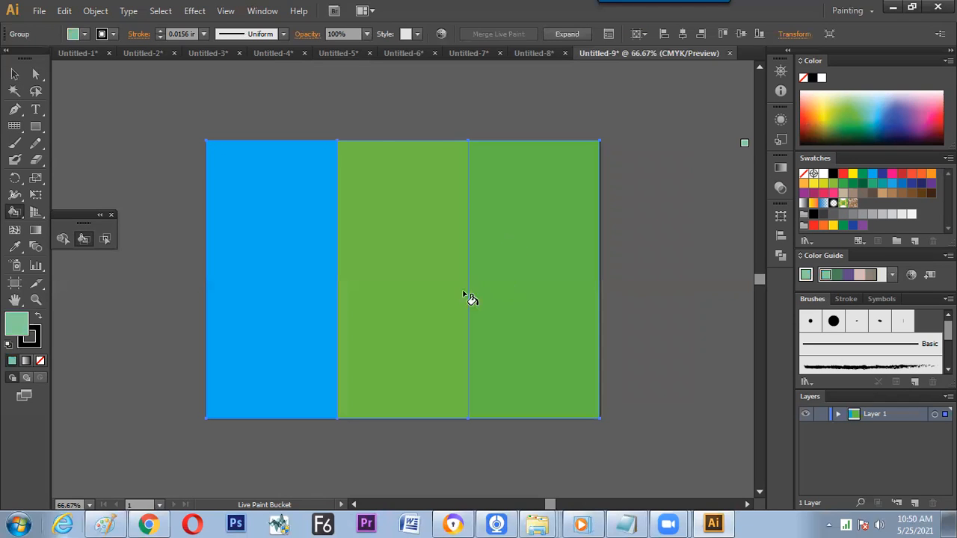
Fill the right panel with orange and the middle panel with yellow, and deselect the artwork
left_click(823, 107)
left_click(401, 259)
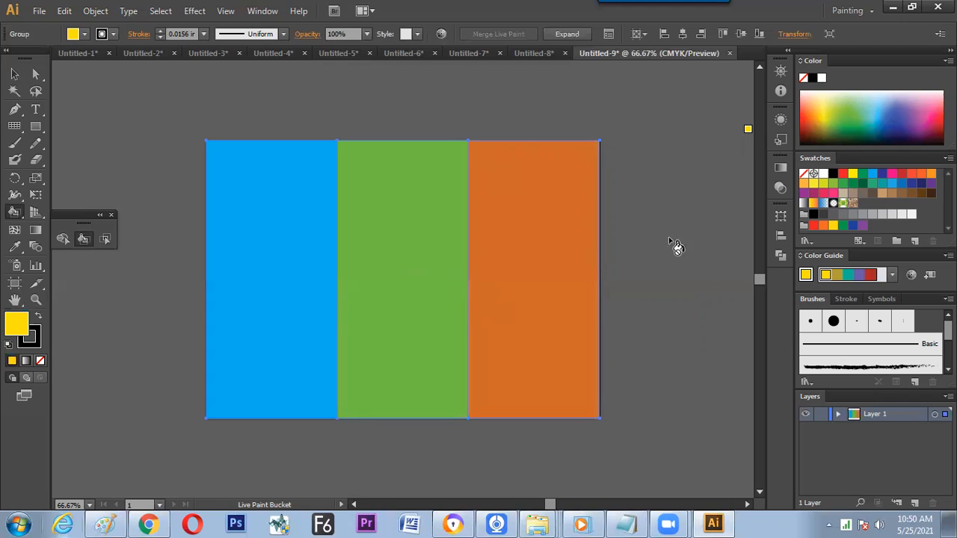
key("v")
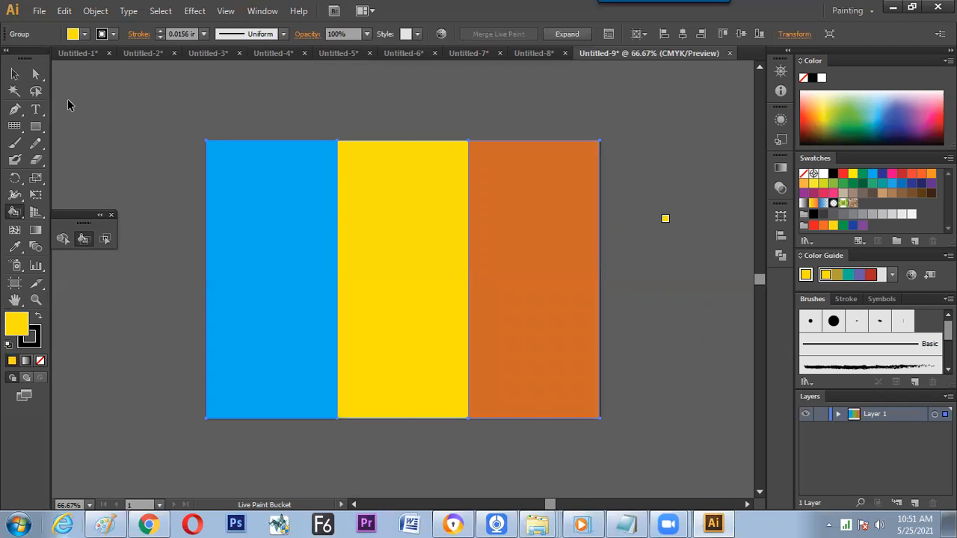
left_click(184, 384)
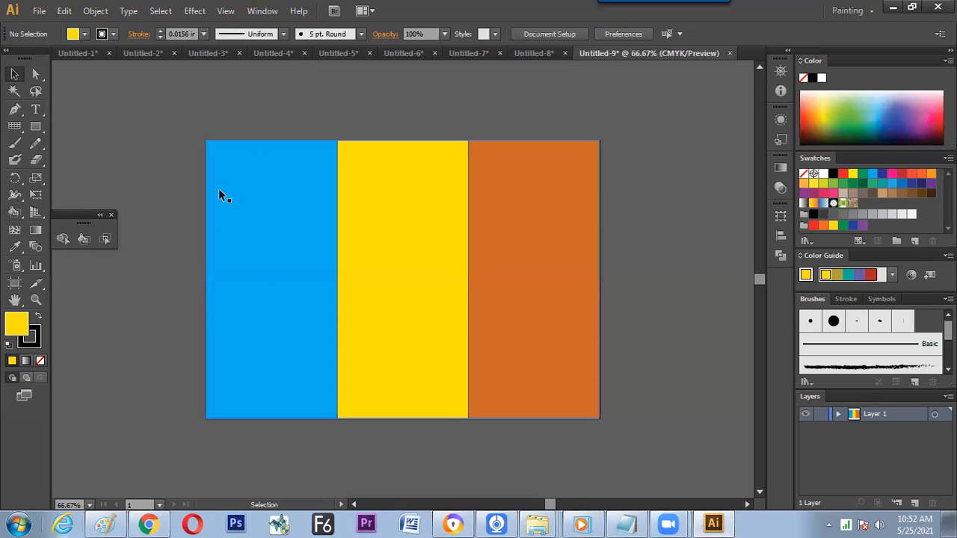
Expand the three-colour Live Paint group and ungroup the result
left_click(292, 279)
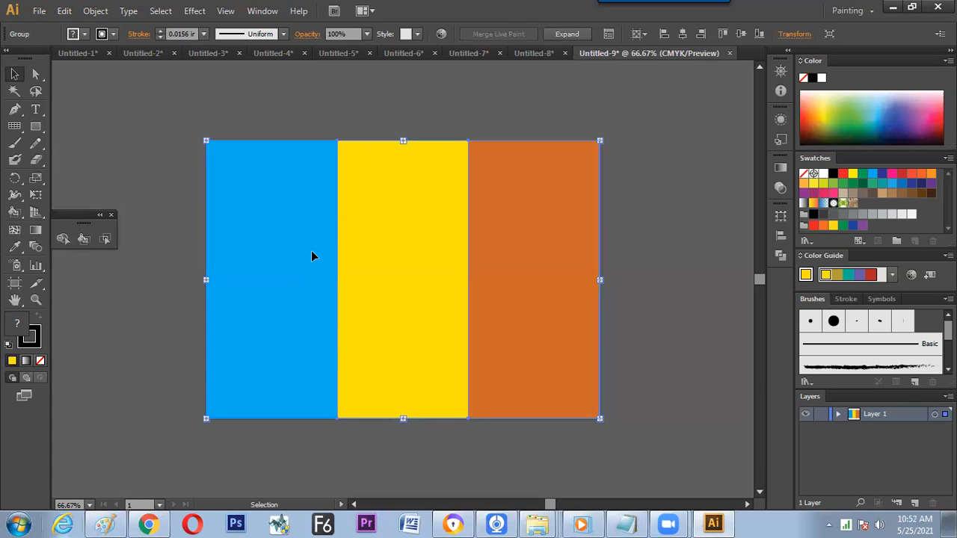
left_click(567, 36)
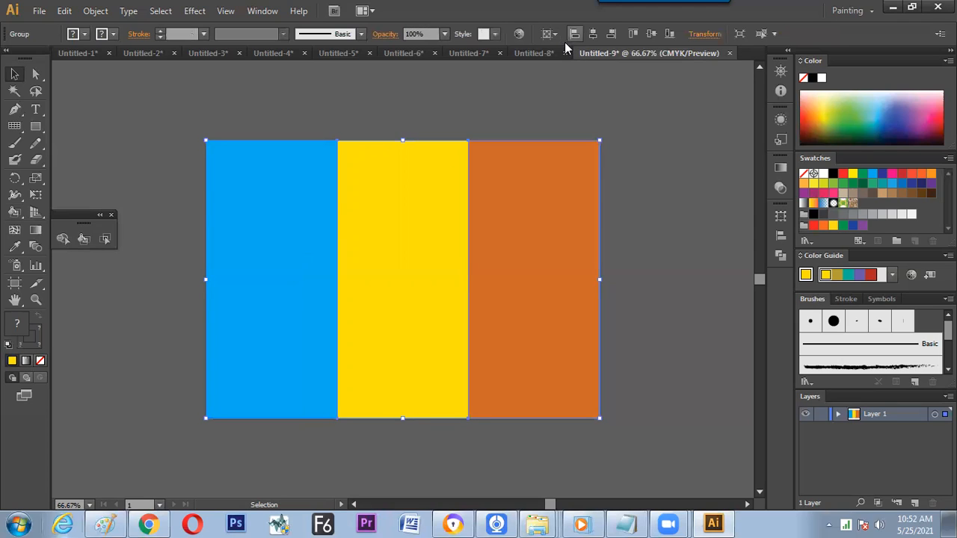
right_click(284, 241)
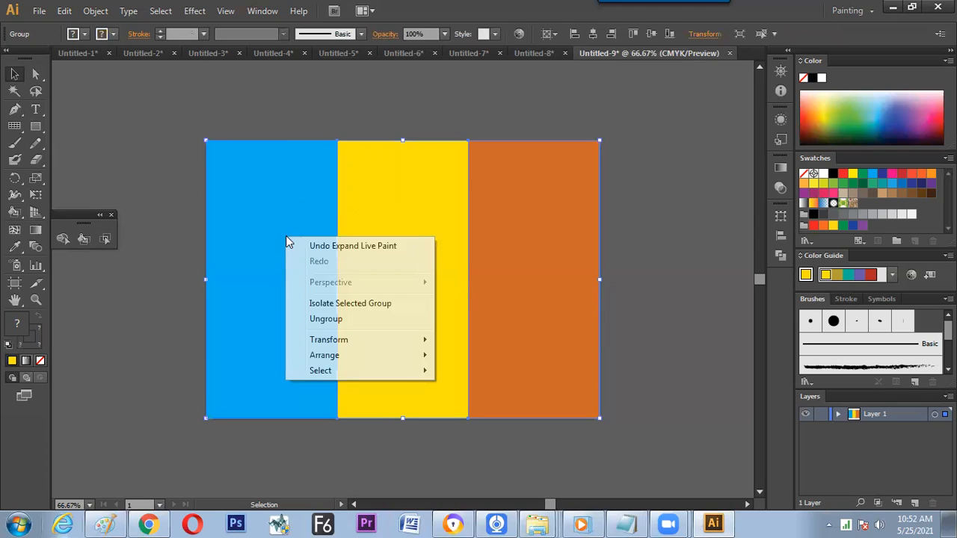
left_click(315, 316)
Try moving the blue panel downward and undo the move
left_click(279, 303)
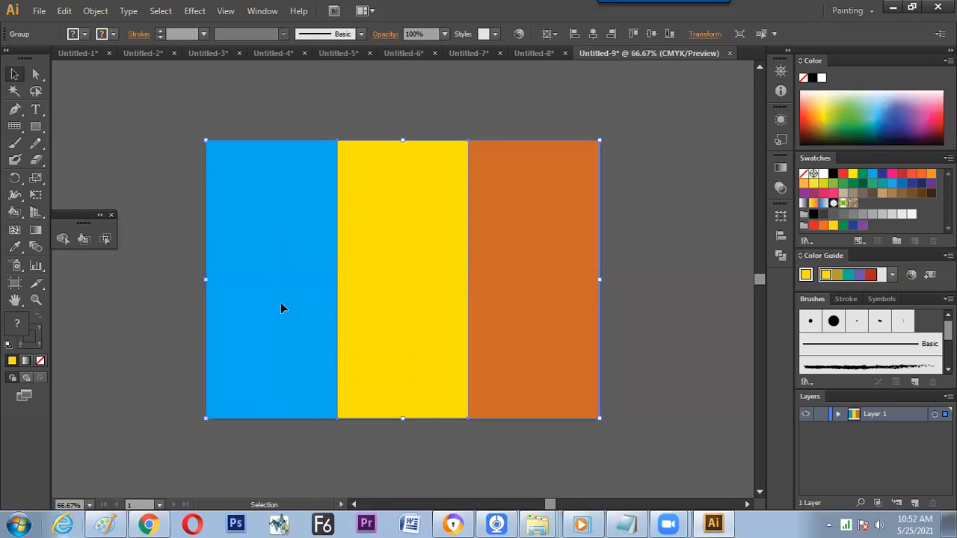
left_click_drag(280, 295, 274, 362)
key("ctrl+z")
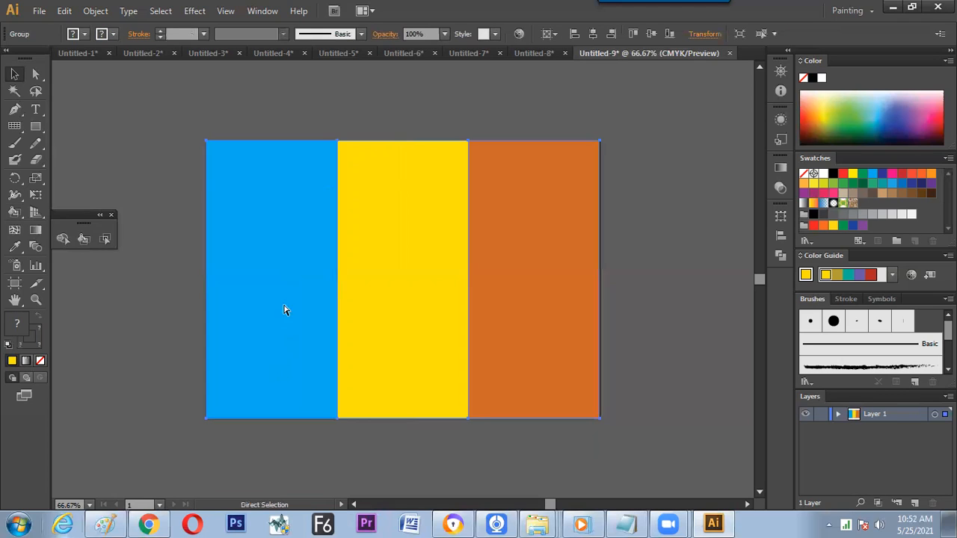
Ungroup the remaining nested groups of the expanded artwork and select the blue panel on its own
right_click(289, 272)
left_click(310, 353)
left_click(192, 344)
left_click(273, 307)
right_click(279, 300)
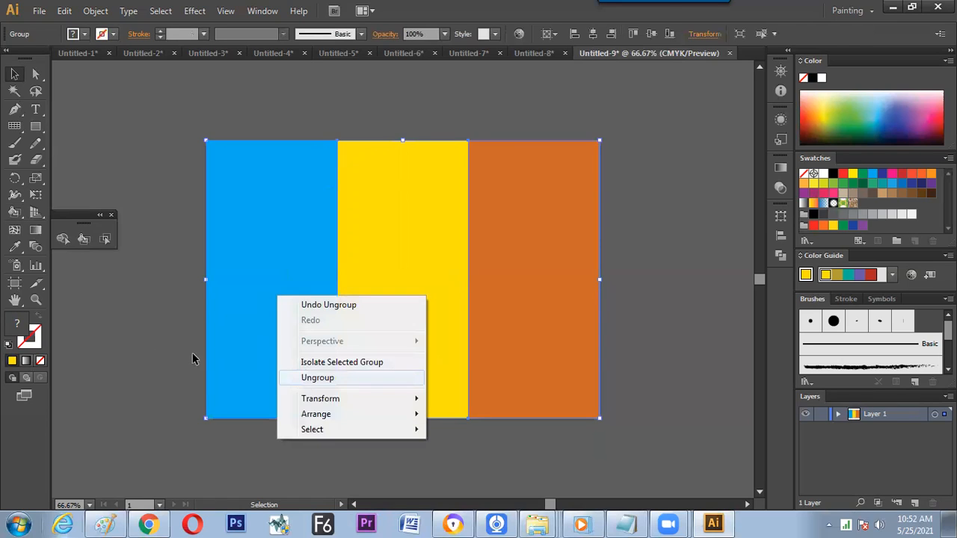
left_click(311, 378)
left_click(276, 314)
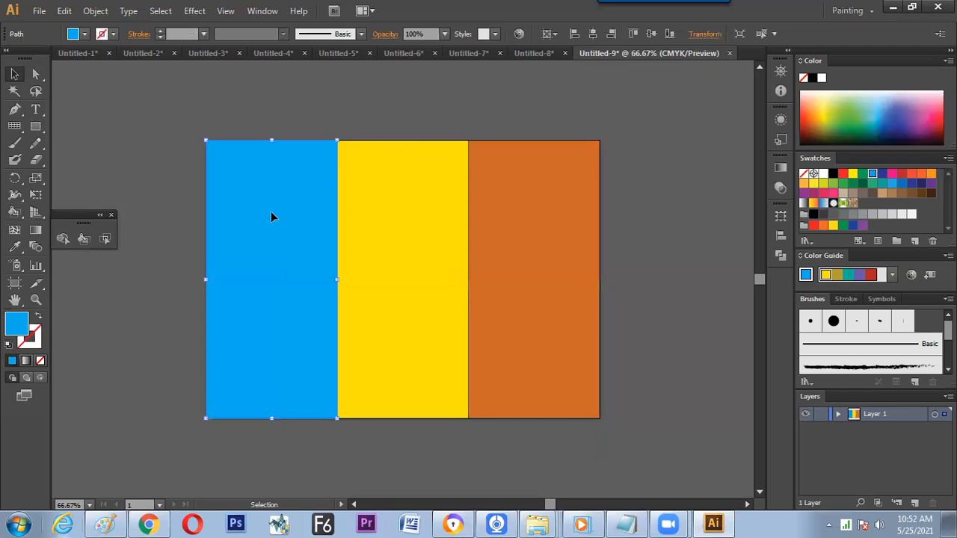
Duplicate the blue panel in place and halve the copy's height, keeping its bottom edge fixed
key("a")
key("v")
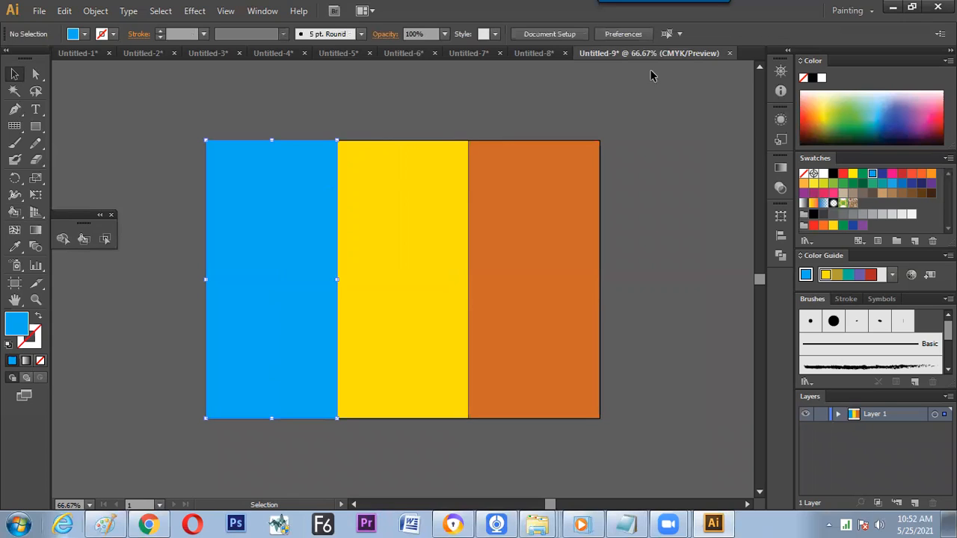
left_click(704, 34)
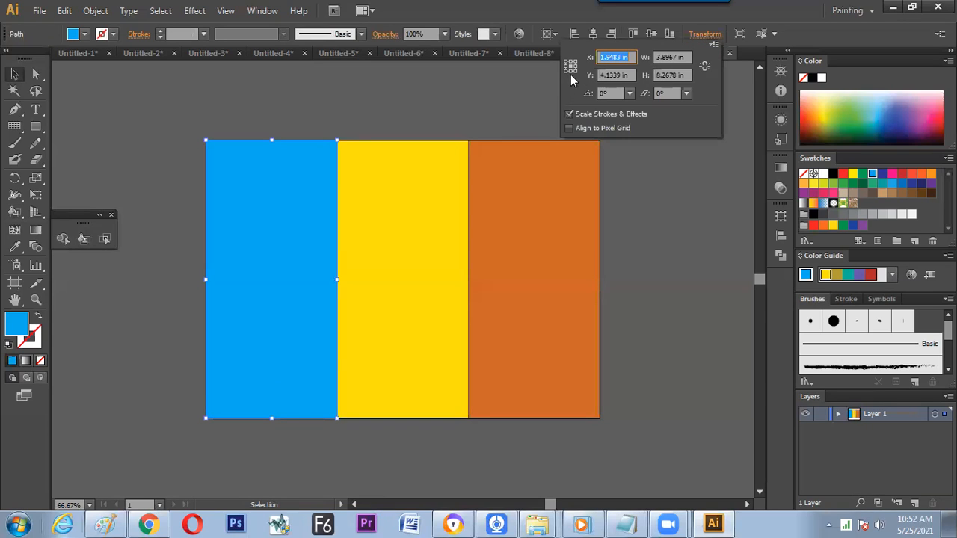
left_click(570, 72)
left_click(681, 75)
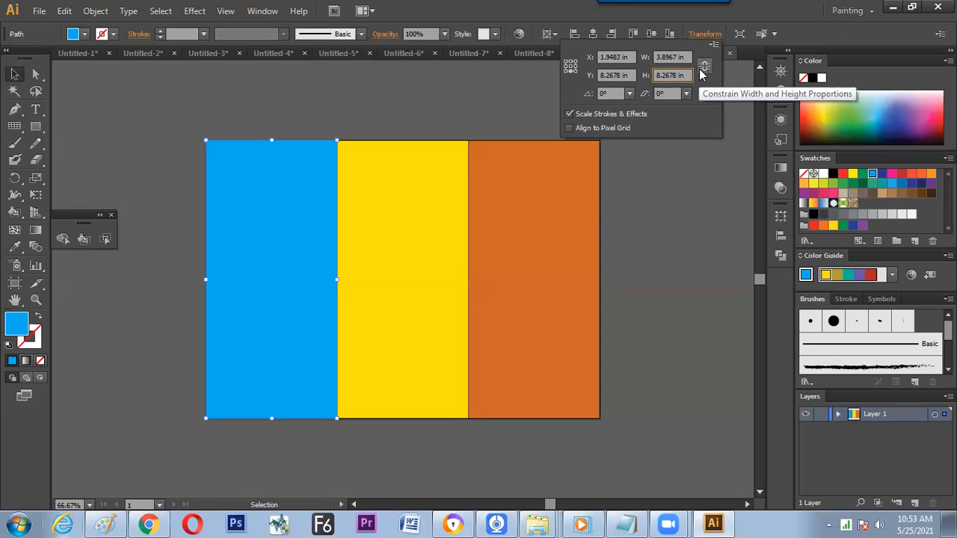
type("/2")
key("Return")
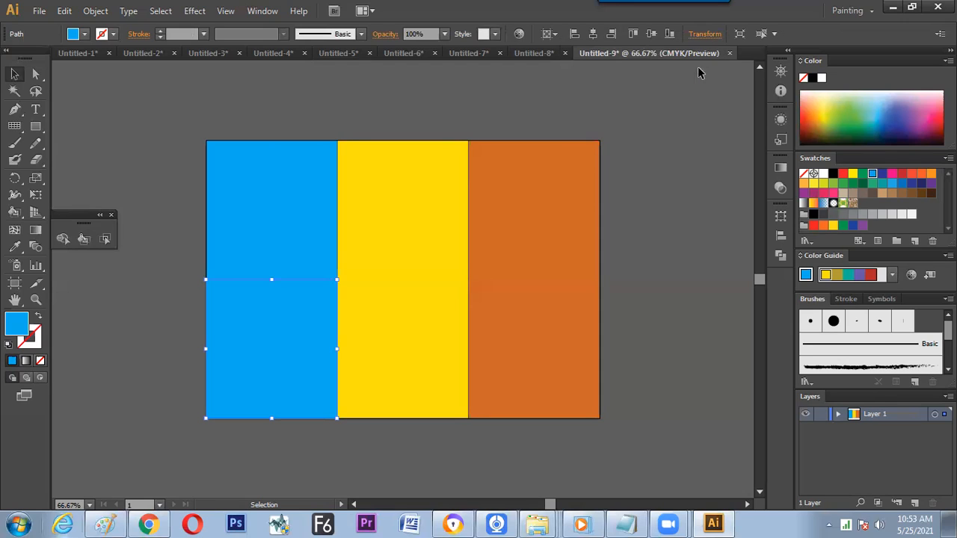
Try yellow and green fills on the half-height copy, settle on light blue, and deselect it
left_click(820, 104)
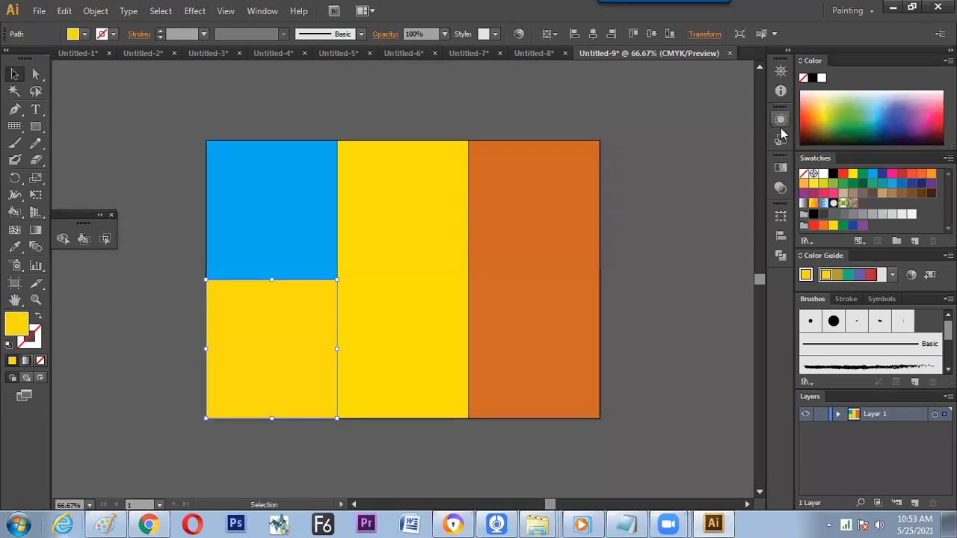
left_click(845, 121)
left_click(890, 117)
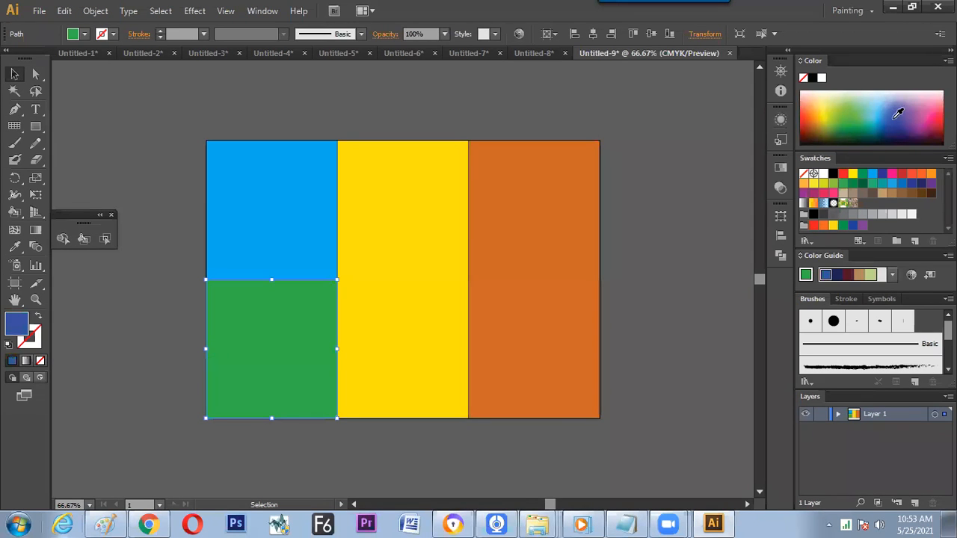
left_click(875, 112)
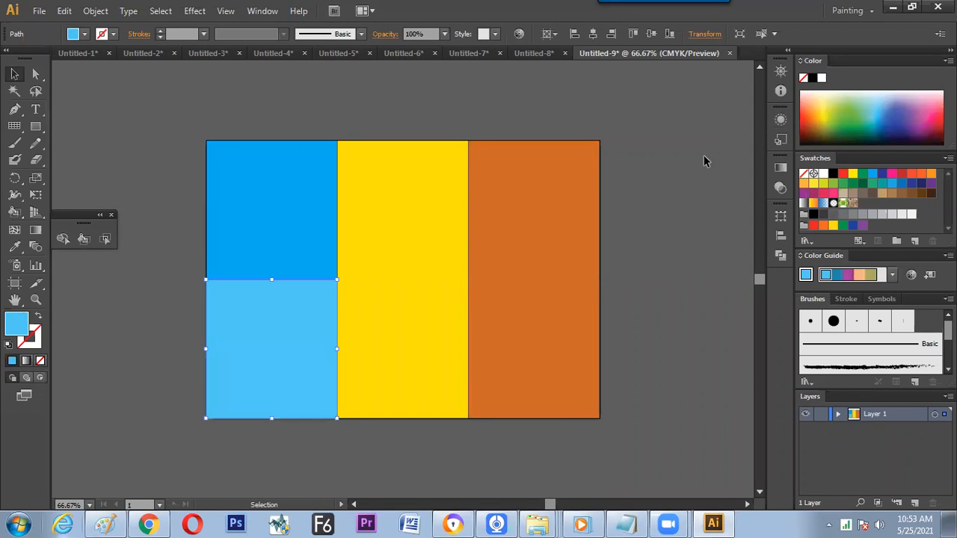
left_click(656, 199)
View the layout in full-screen mode with the panels hidden, fitted to the window and at 100% zoom
key("Tab")
key("f")
key("f")
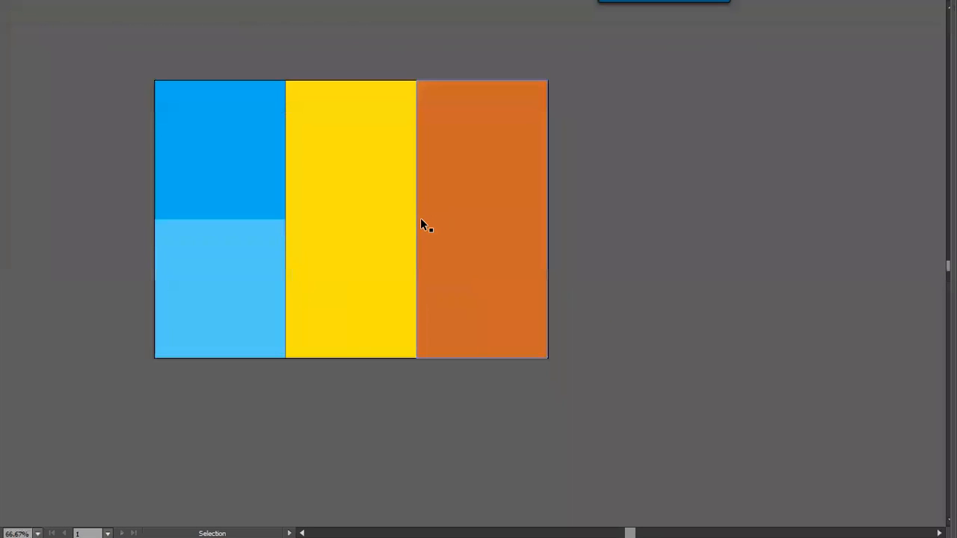
key("a")
key("ctrl+0")
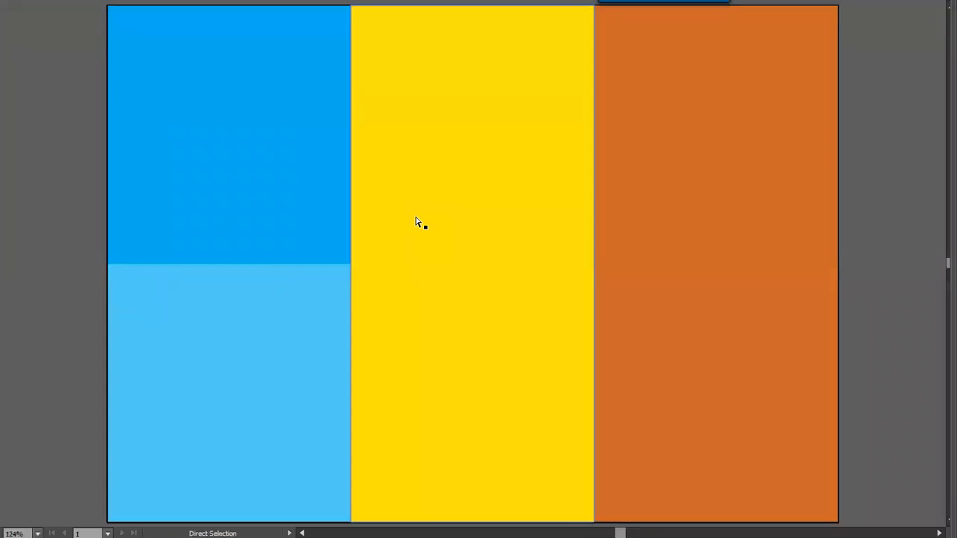
key("ctrl+1")
key("v")
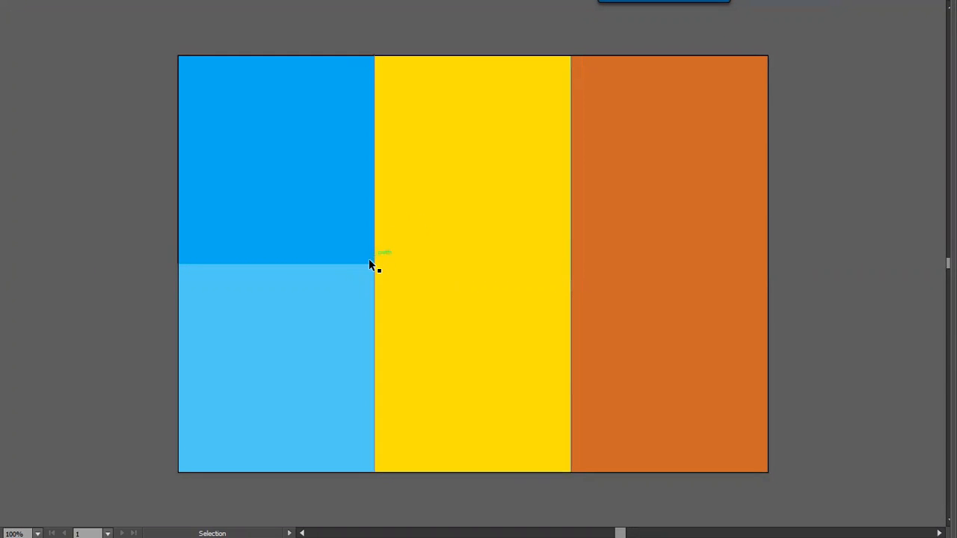
Duplicate the light-blue panel in place with the interface shown again, and constrain the copy's width and height proportions
left_click(309, 300)
left_click_drag(274, 337, 274, 305)
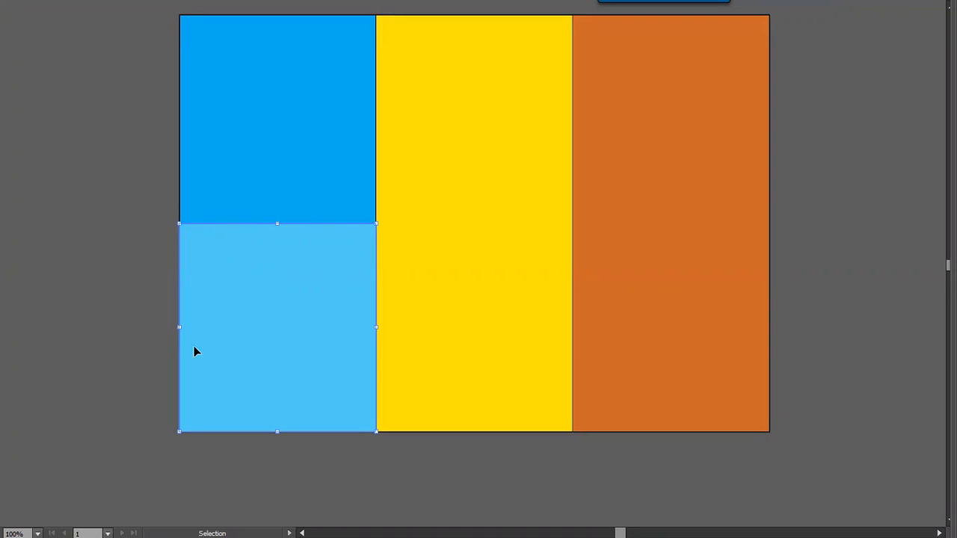
key("Tab")
left_click_drag(318, 348, 314, 303)
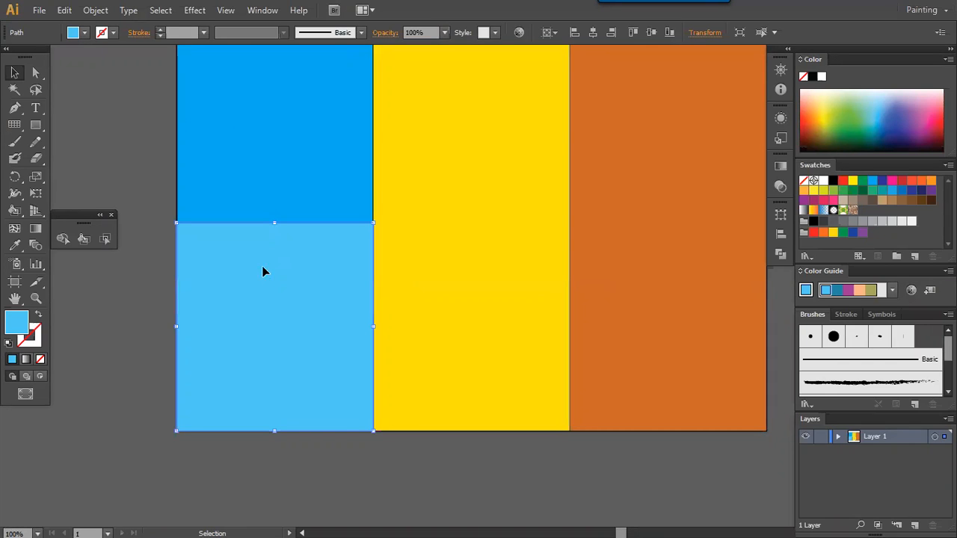
key("ctrl")
left_click(703, 33)
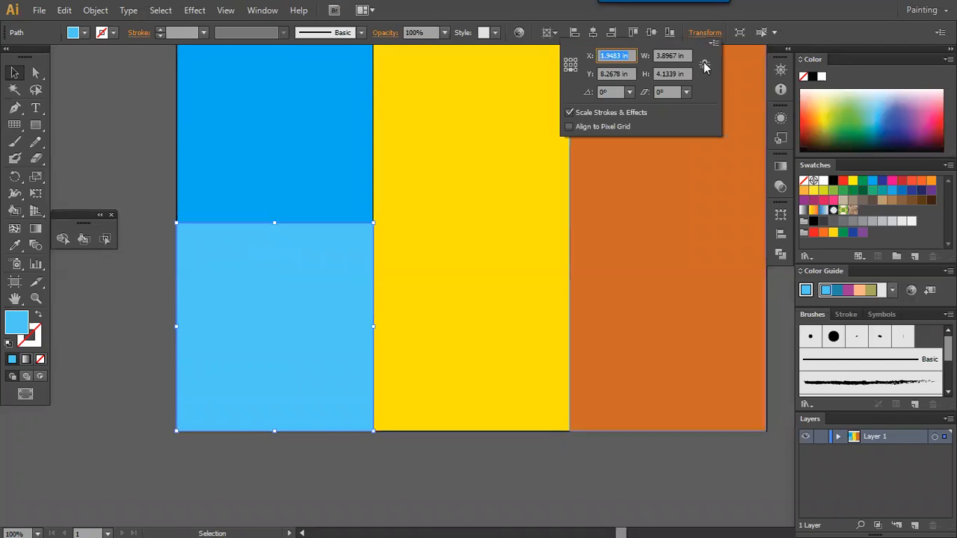
left_click(704, 65)
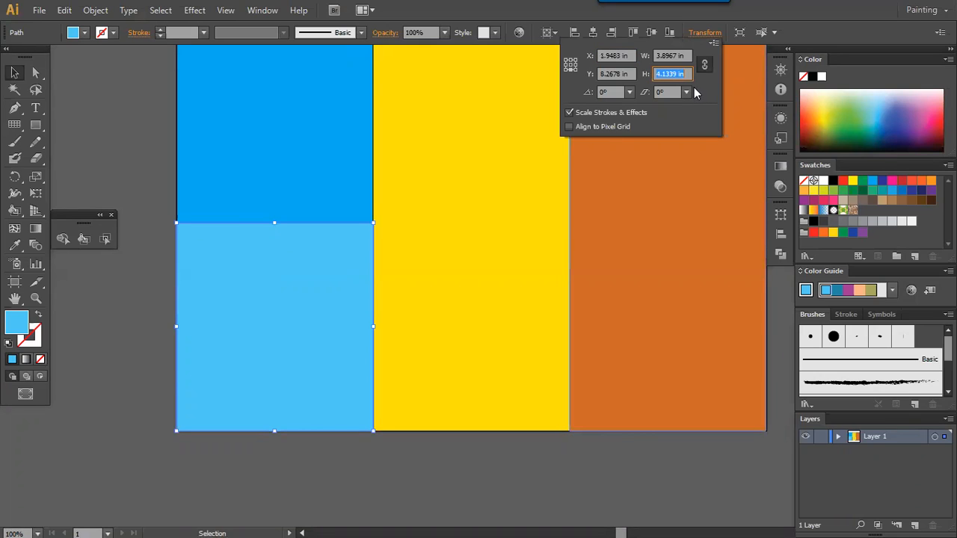
Try reducing the copy's width by 2 in from the bottom reference point and undo the change
left_click(691, 61)
type("-2")
key("Return")
key("ctrl+z")
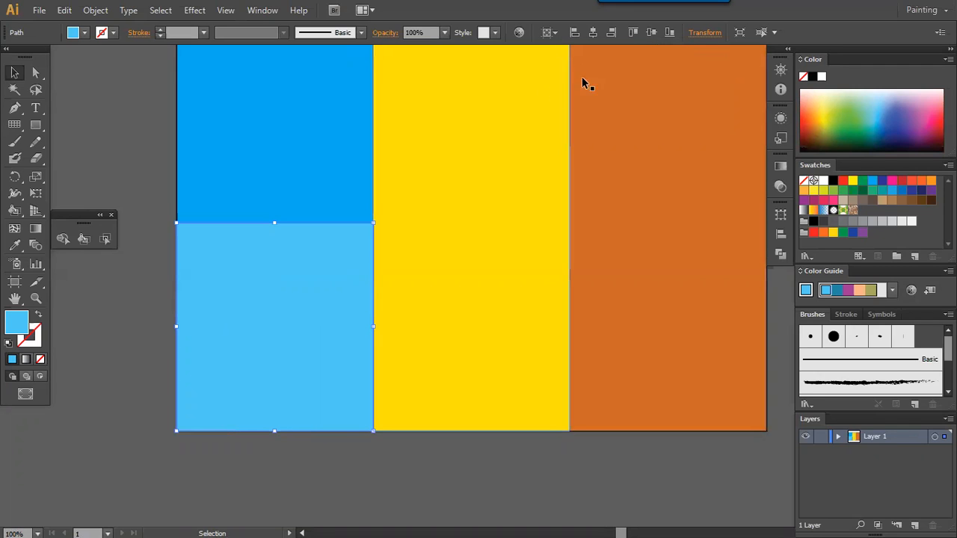
Shrink the copy proportionally about its centre by 2 in of width, fill it with the lightest grey, and deselect it
left_click(706, 34)
left_click(571, 65)
left_click(690, 55)
type("-2")
key("Return")
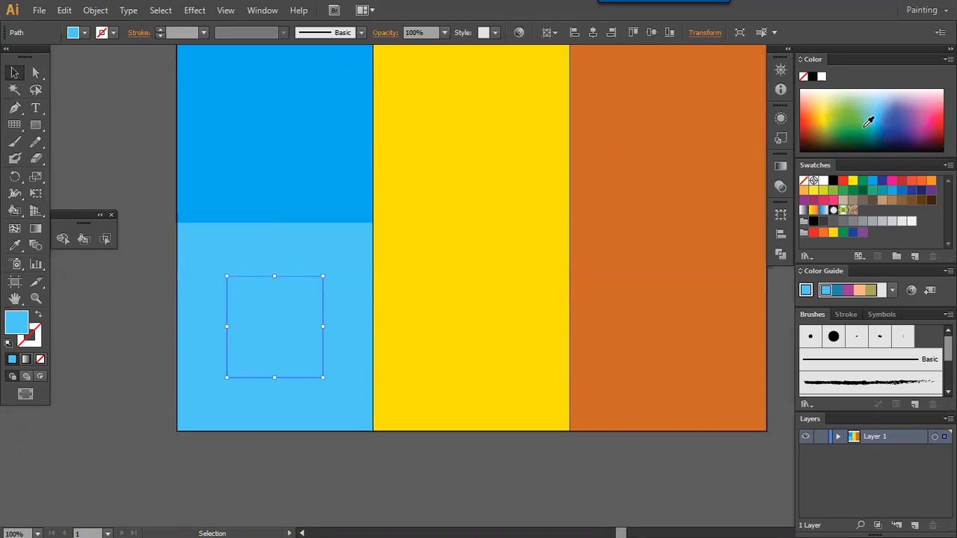
left_click(910, 221)
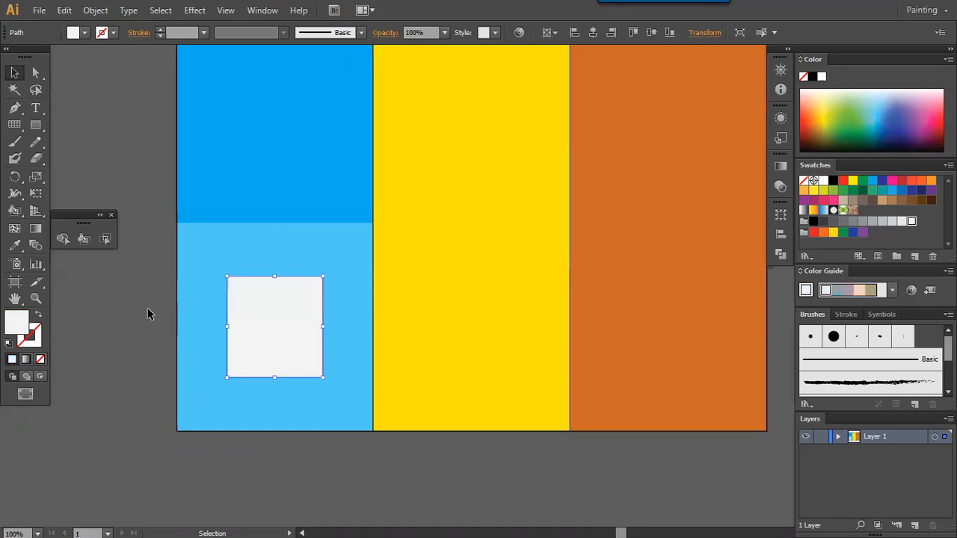
left_click(152, 385)
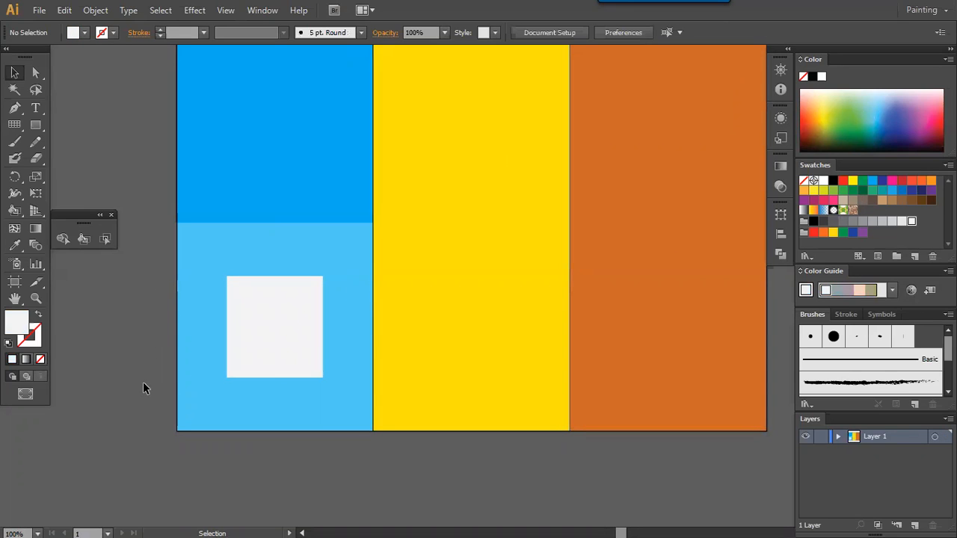
Enlarge the light-grey rectangle proportionally about its centre by adding 1 in to its width
left_click_drag(283, 308, 227, 378)
left_click(226, 379)
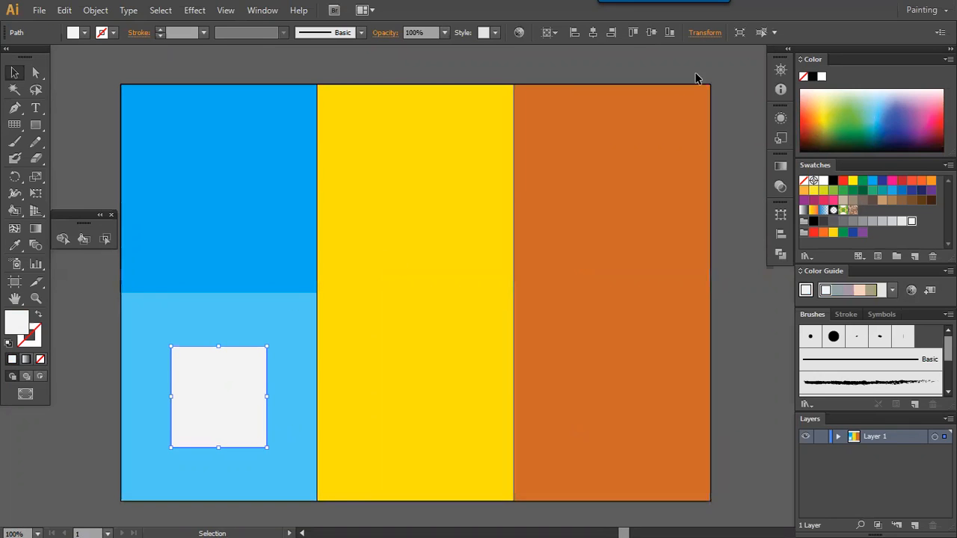
left_click(711, 34)
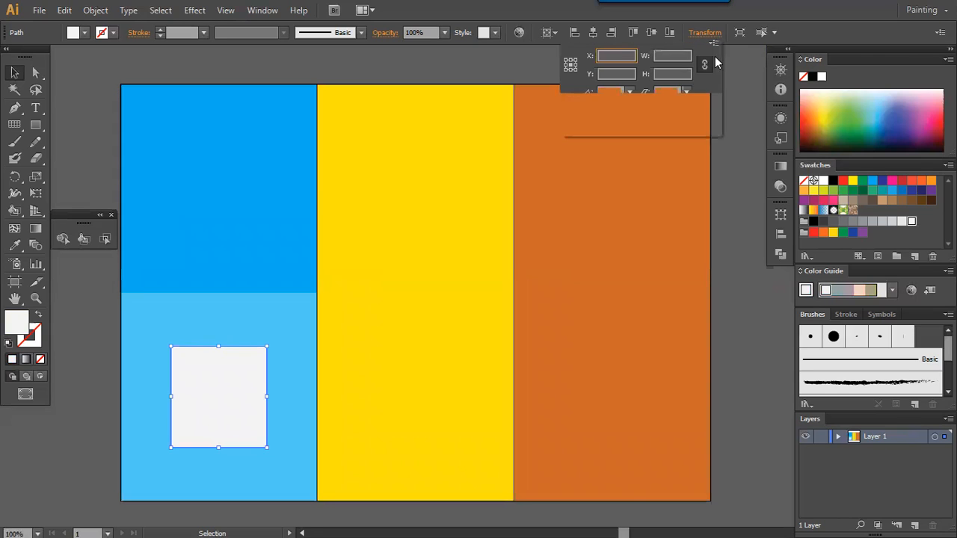
left_click(686, 57)
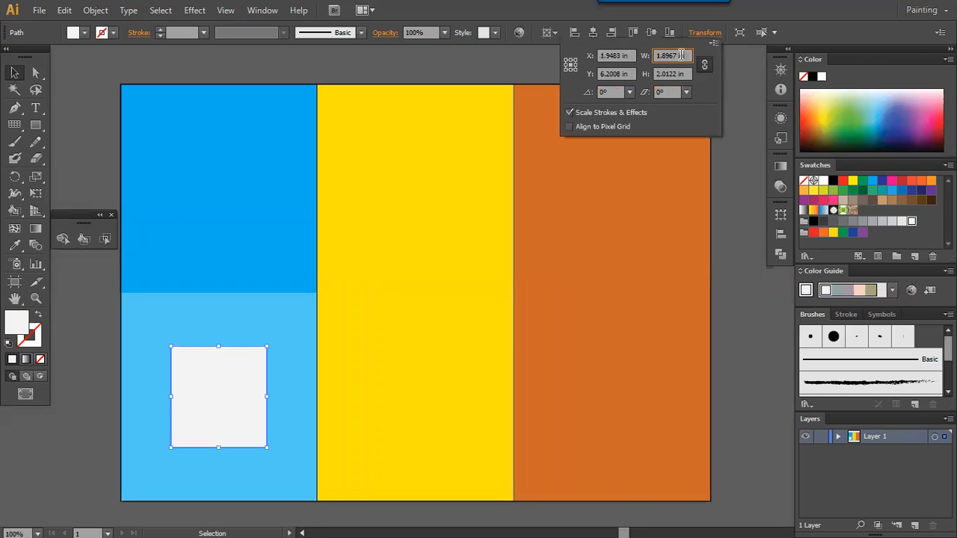
type("+1")
key("Return")
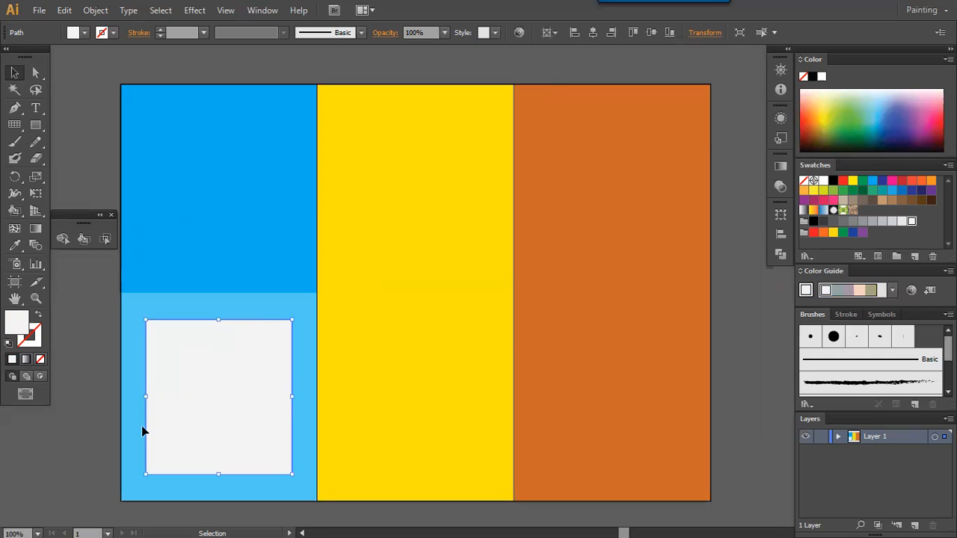
Examine the panel layout and its light-grey inset at several zoom levels, with and without the interface shown
key("space")
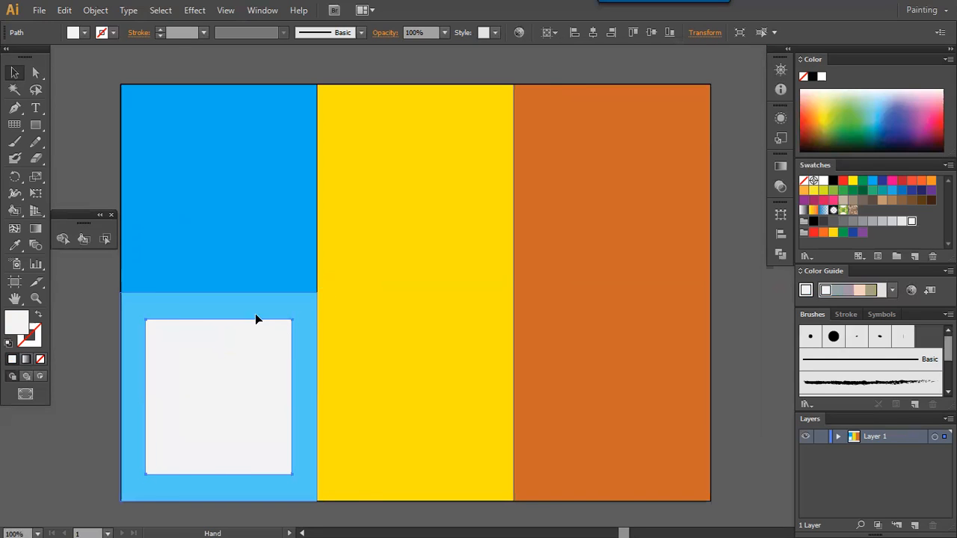
left_click_drag(255, 320, 290, 267)
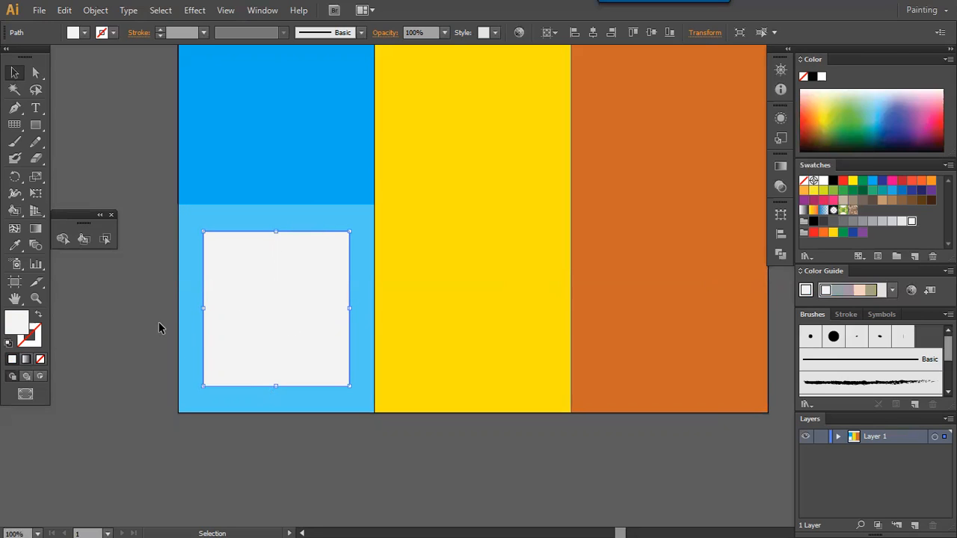
key("ctrl+2")
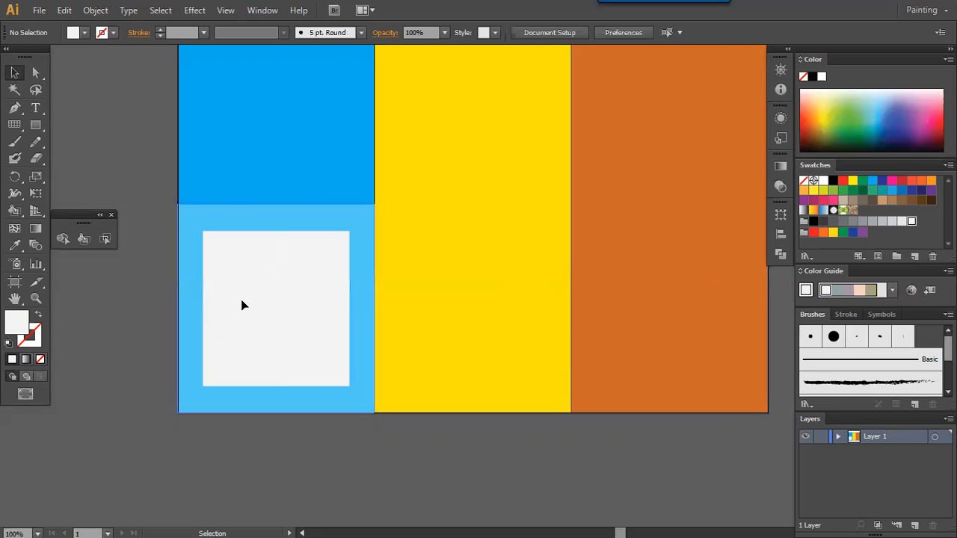
left_click(242, 305)
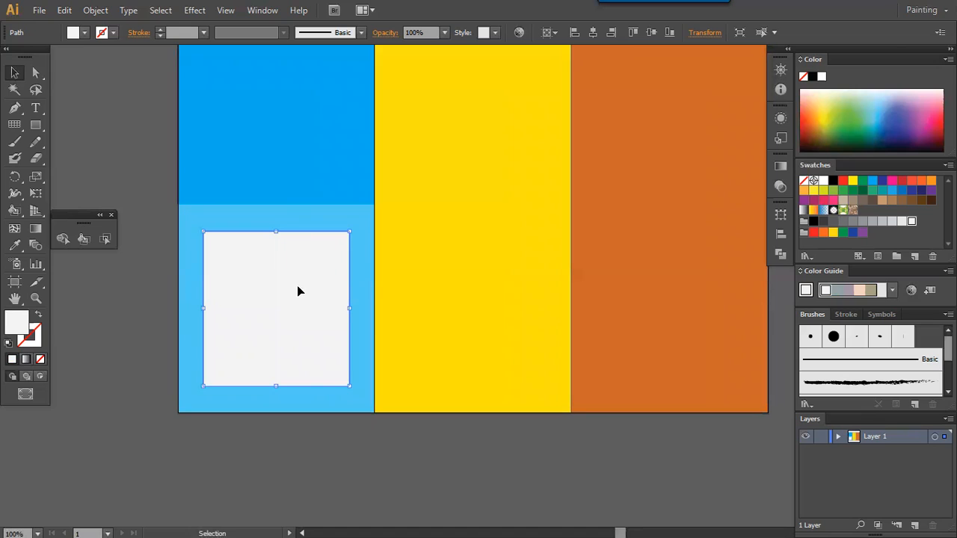
key("space")
left_click_drag(314, 269, 268, 329)
left_click_drag(324, 240, 310, 259)
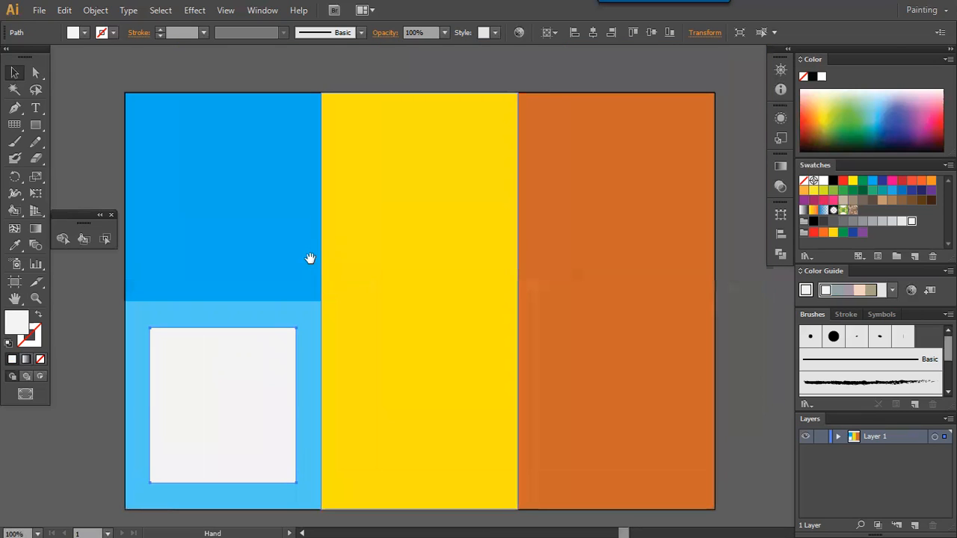
key("ctrl+minus")
left_click(273, 256)
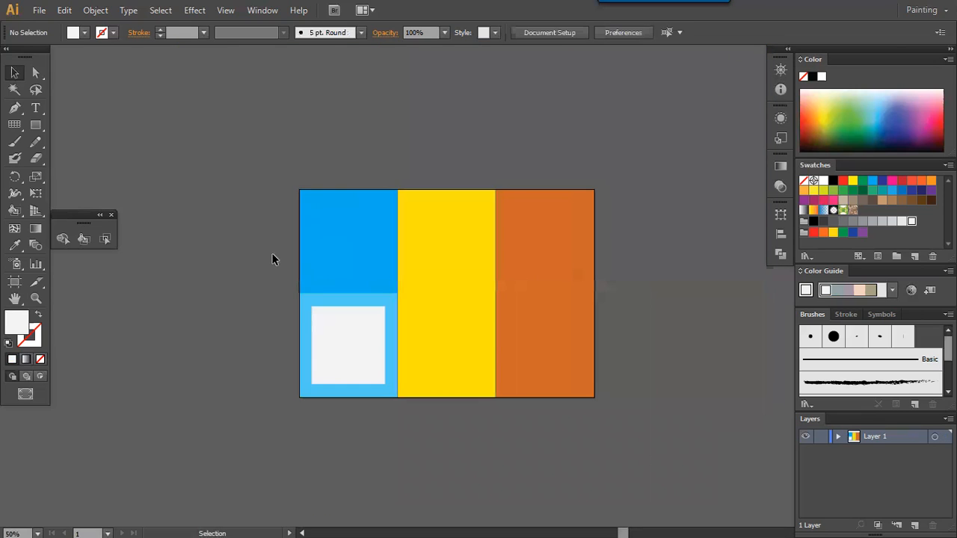
key("Tab")
key("a")
key("ctrl+plus")
key("ctrl+plus")
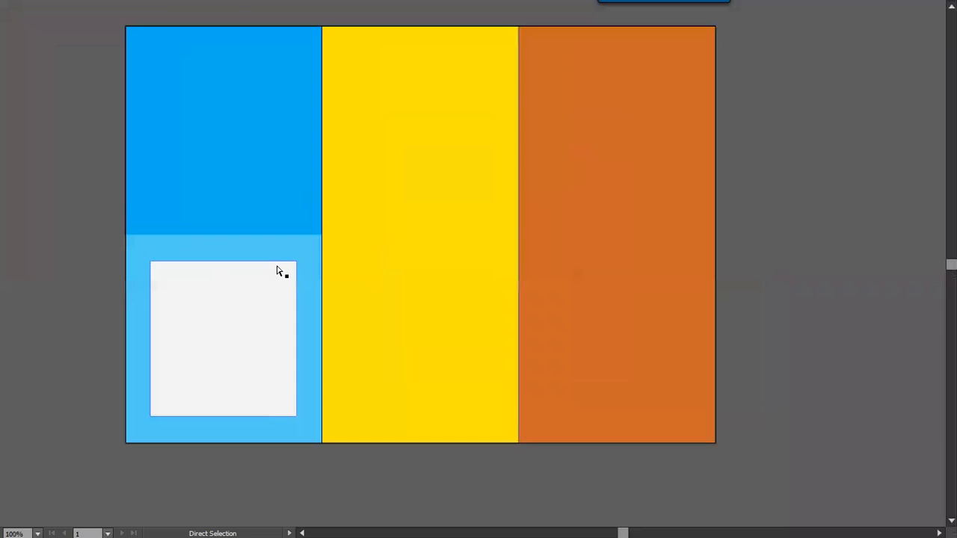
key("space")
left_click_drag(273, 265, 242, 309)
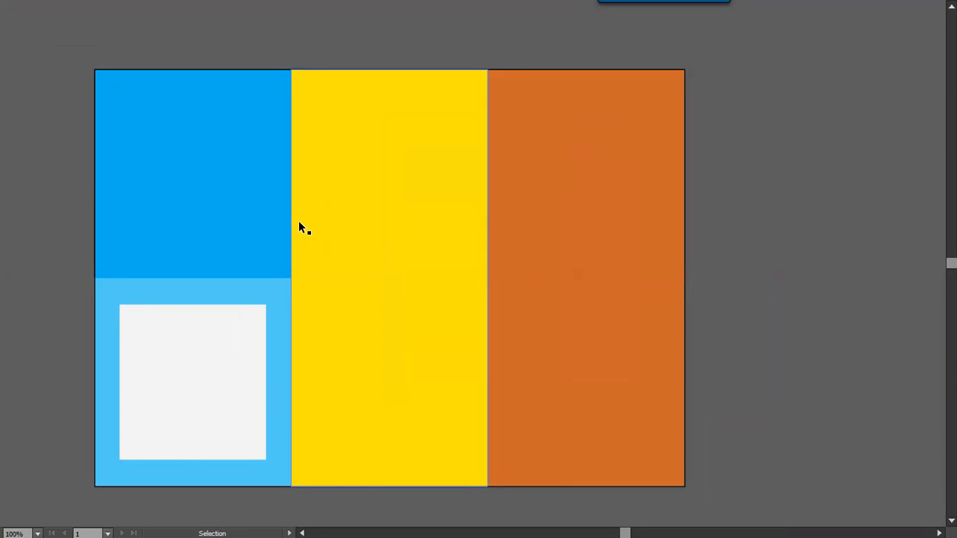
key("ctrl+minus")
key("space")
left_click_drag(306, 223, 269, 233)
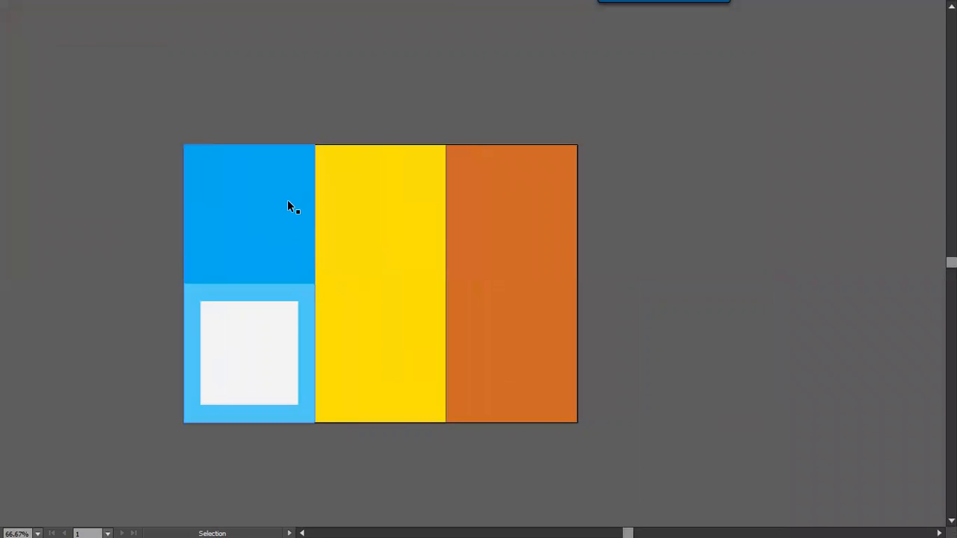
key("f")
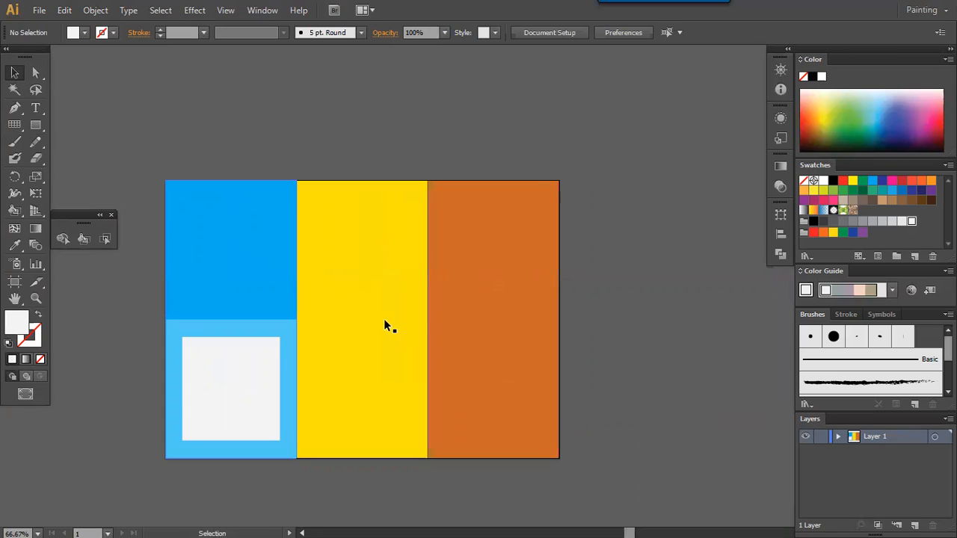
Draw a diagonal line segment from beyond the layout's upper-left corner across all three panels to past its lower-right side
left_click(16, 125)
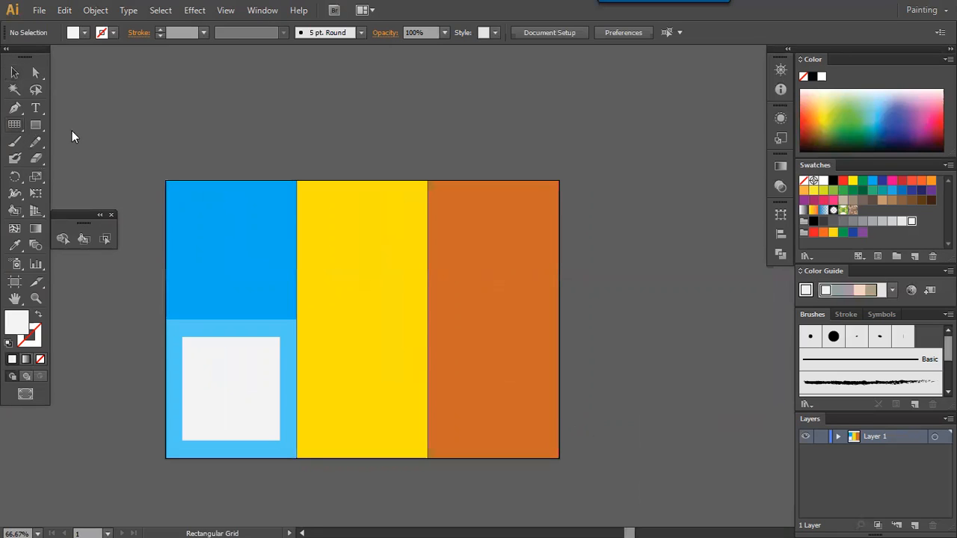
key("backslash")
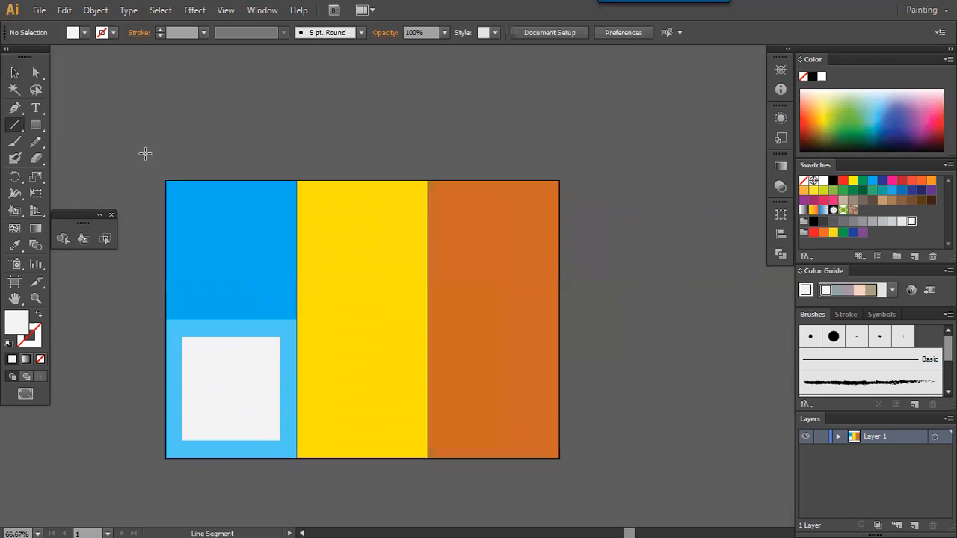
left_click_drag(563, 418, 611, 455)
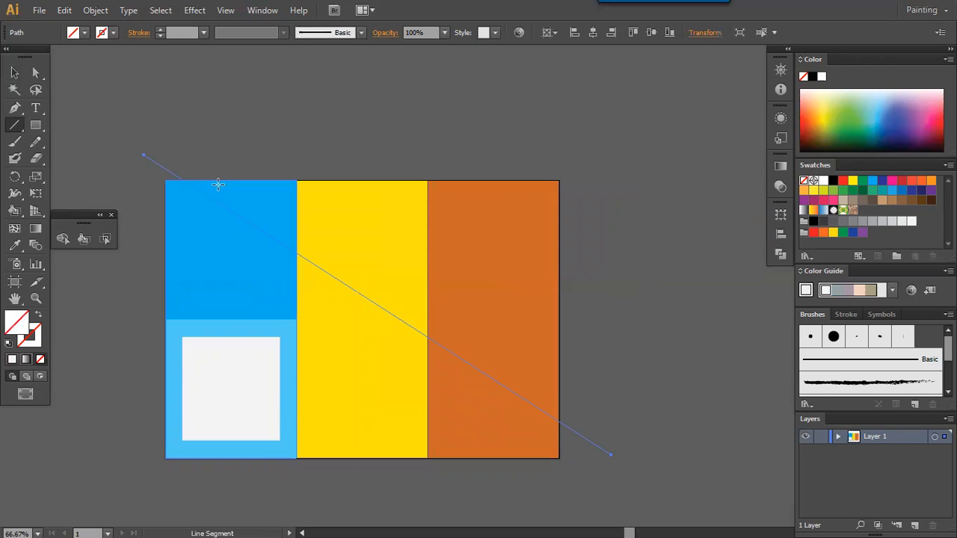
Give the diagonal line across the panels a black stroke with a weight of 2 in
left_click(13, 75)
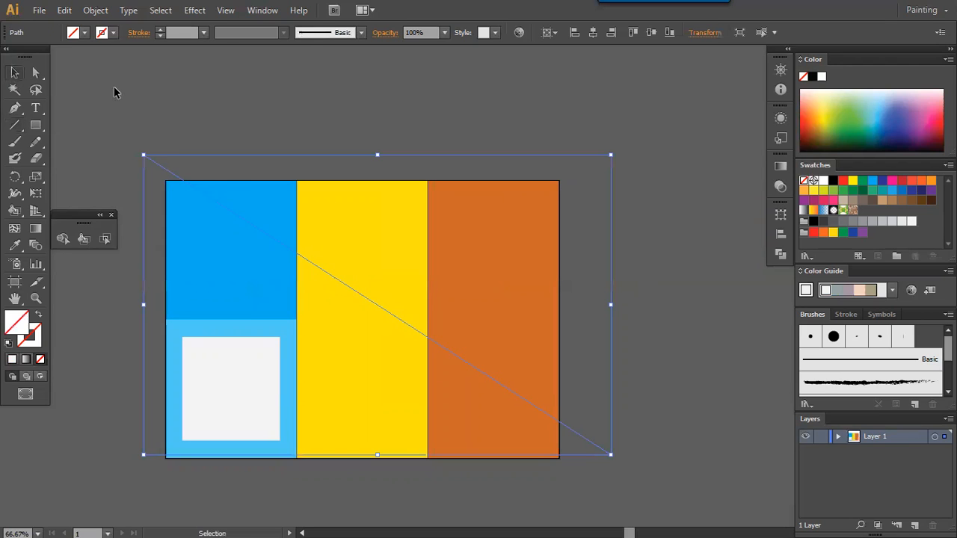
left_click_drag(182, 125, 166, 154)
key("ctrl+a")
left_click(102, 32)
left_click(41, 58)
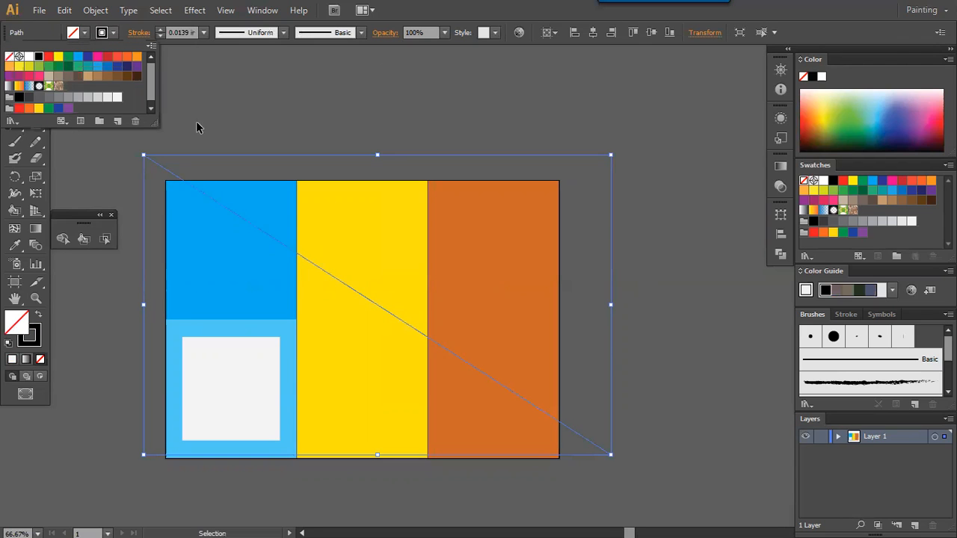
left_click(203, 32)
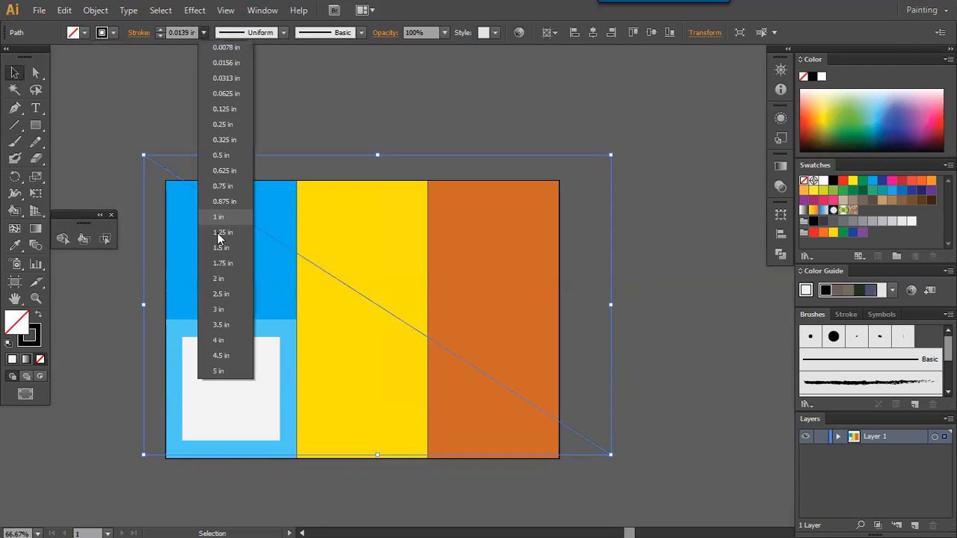
left_click(221, 282)
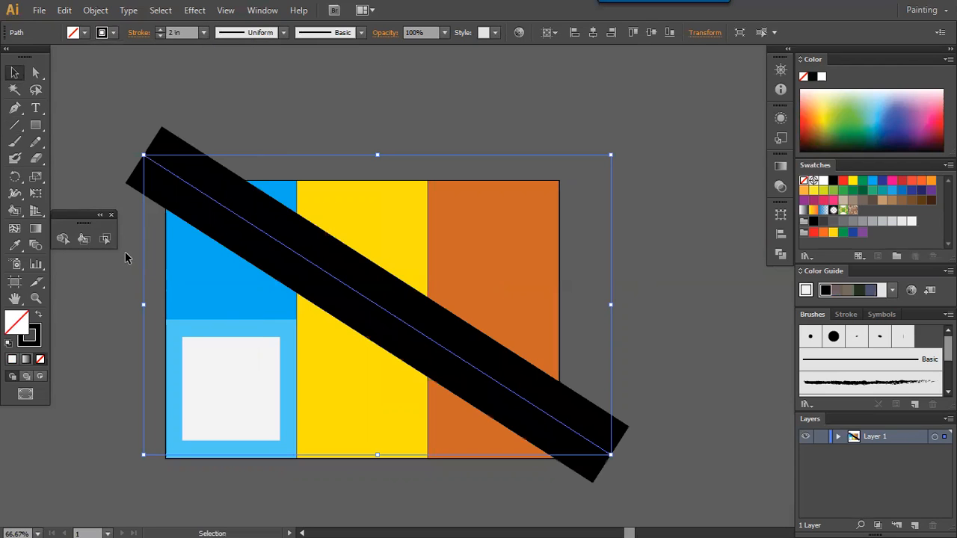
Expand the thick diagonal line's stroke into a filled shape and deselect it
key("ctrl+shift+a")
left_click_drag(116, 130, 158, 175)
left_click(102, 17)
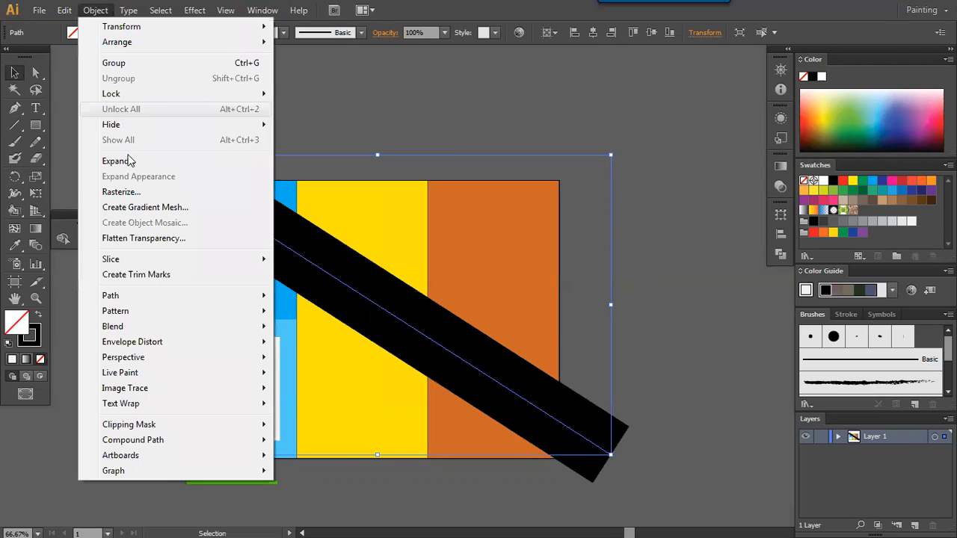
left_click(128, 160)
left_click(499, 179)
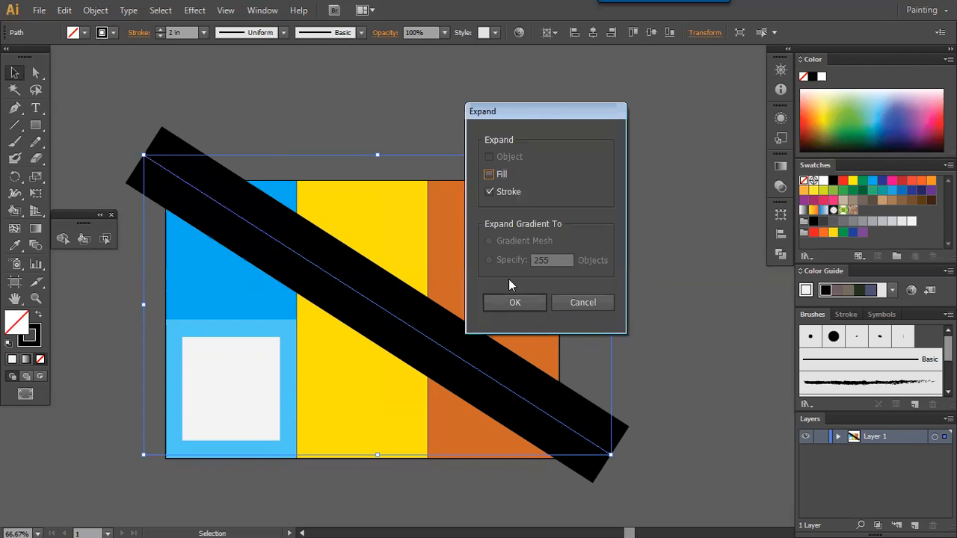
key("Return")
left_click(648, 295)
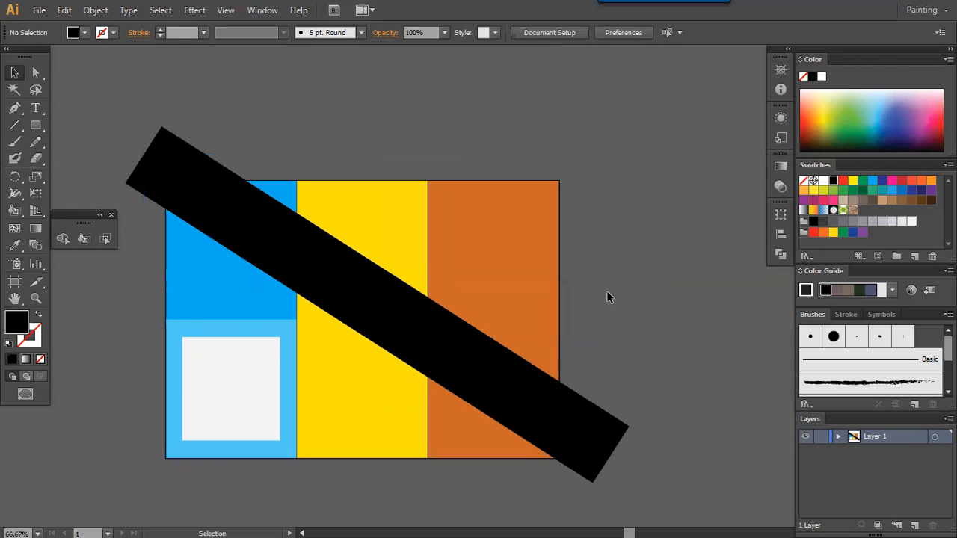
Try the Minus Back pathfinder on the black band together with the three panels, and undo it
left_click(496, 293)
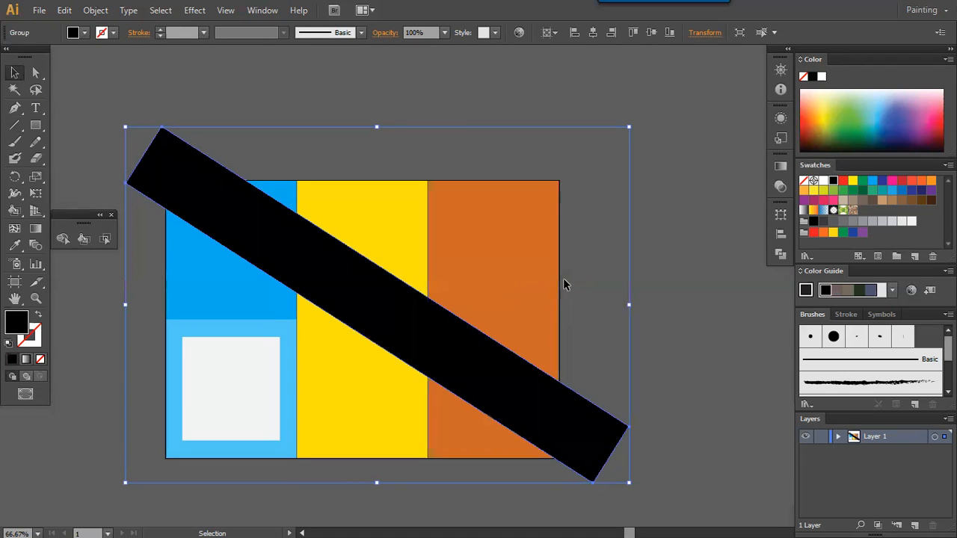
left_click_drag(688, 167, 236, 288)
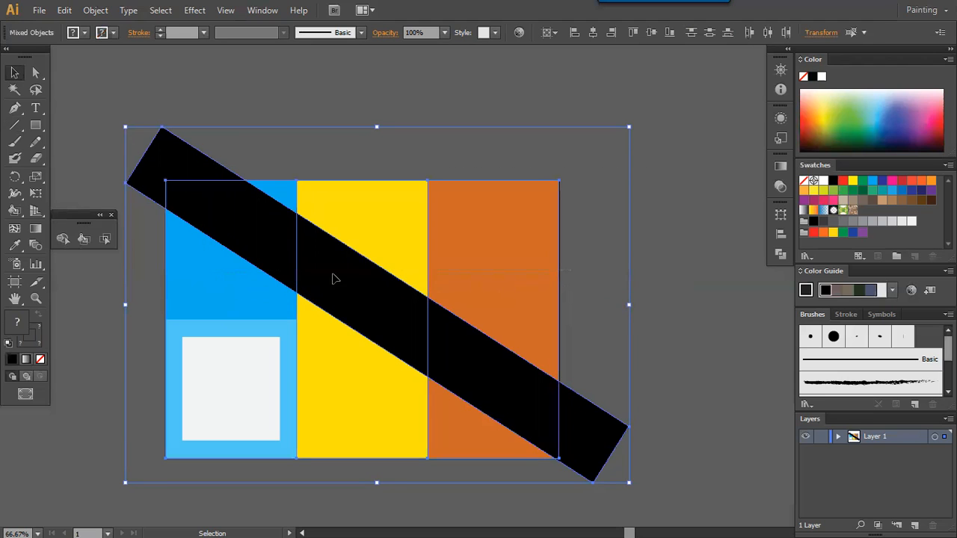
left_click(779, 255)
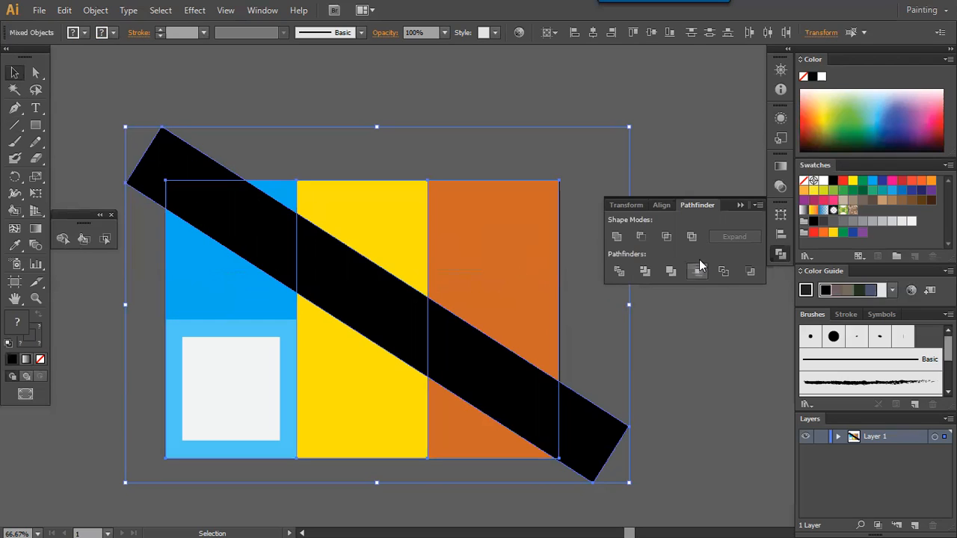
left_click(750, 273)
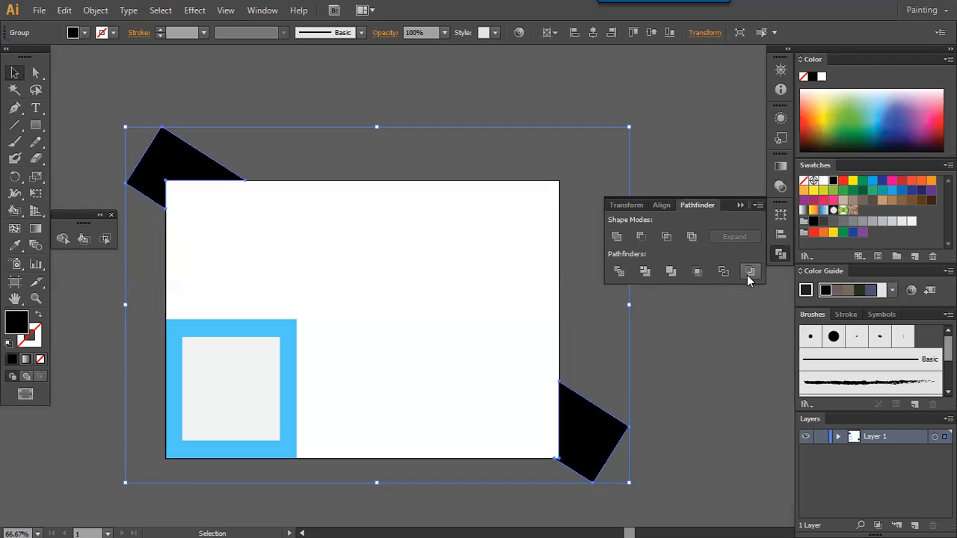
key("ctrl+z")
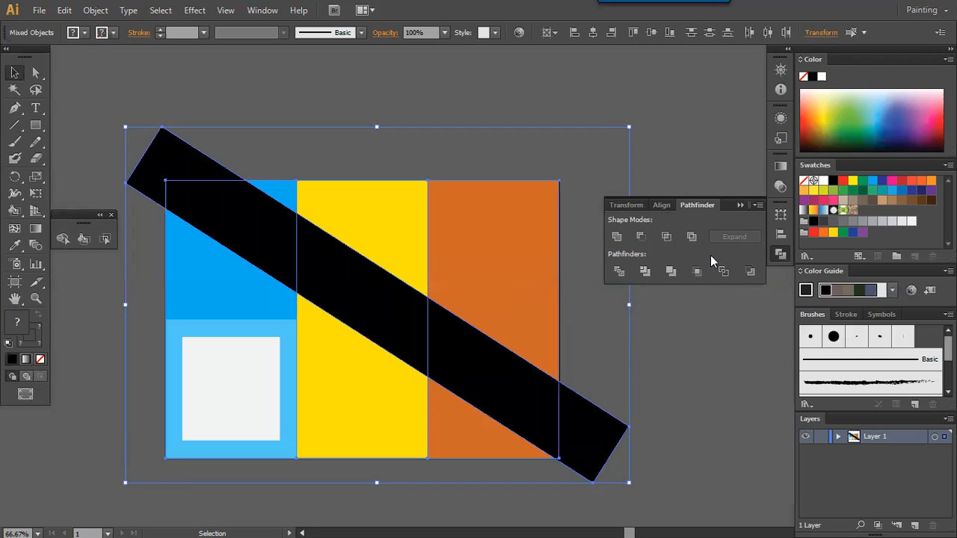
Try subtracting the black band from the three panels with Minus Front, and undo it
left_click(640, 236)
left_click(605, 295)
left_click(587, 349)
left_click(523, 381)
left_click(530, 282, "shift")
left_click(397, 223, "shift")
left_click(286, 197, "shift")
left_click(634, 238)
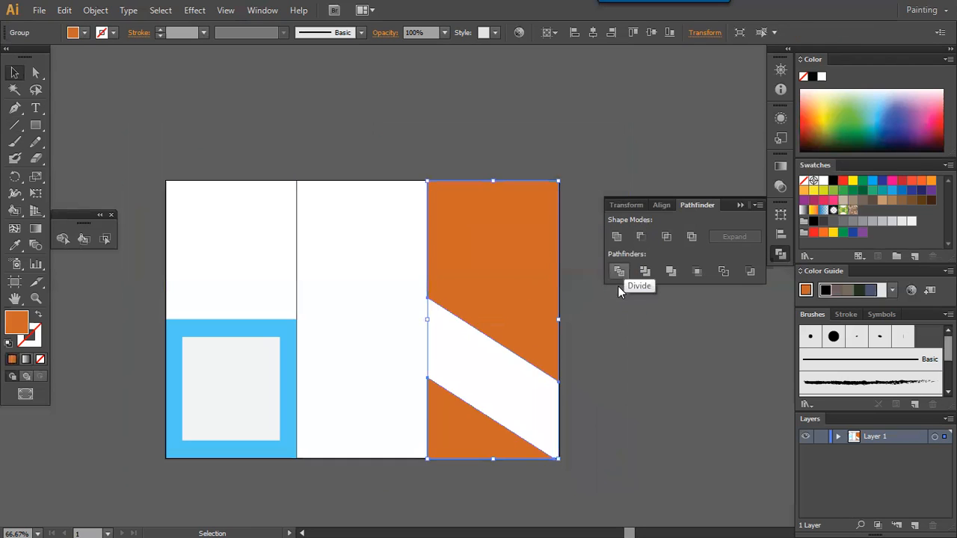
key("ctrl+z")
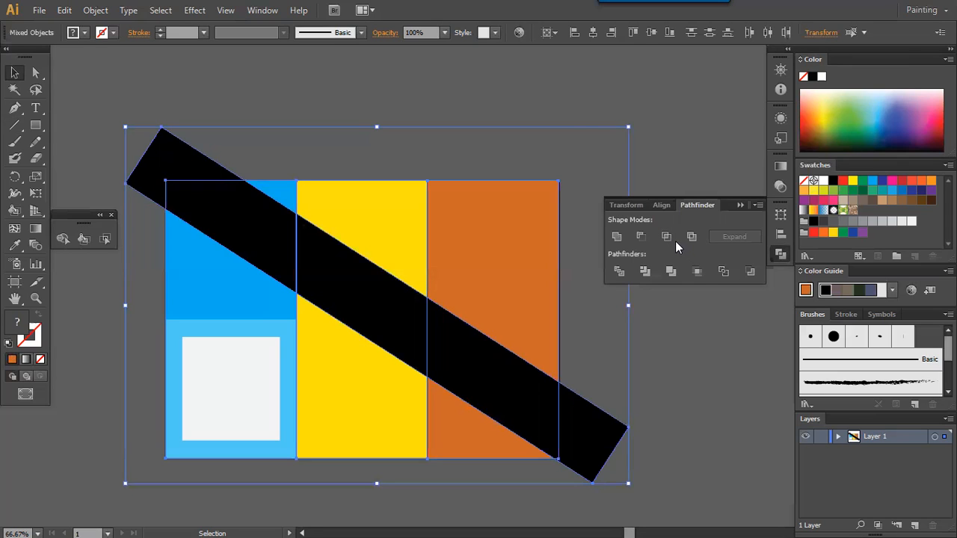
Split the black band and the three panels with the Divide pathfinder, and send the resulting group to the back
left_click(618, 271)
left_click(585, 312)
left_click(505, 365)
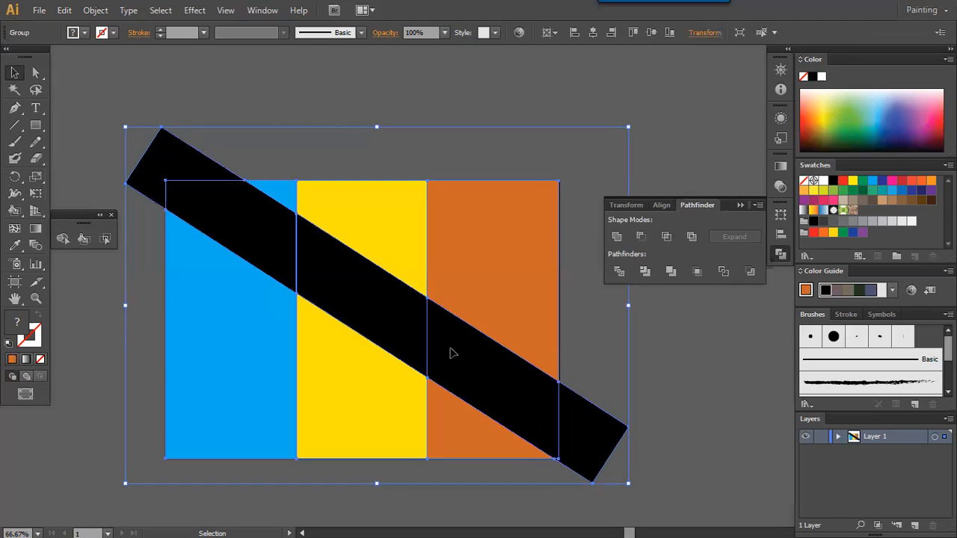
right_click(458, 353)
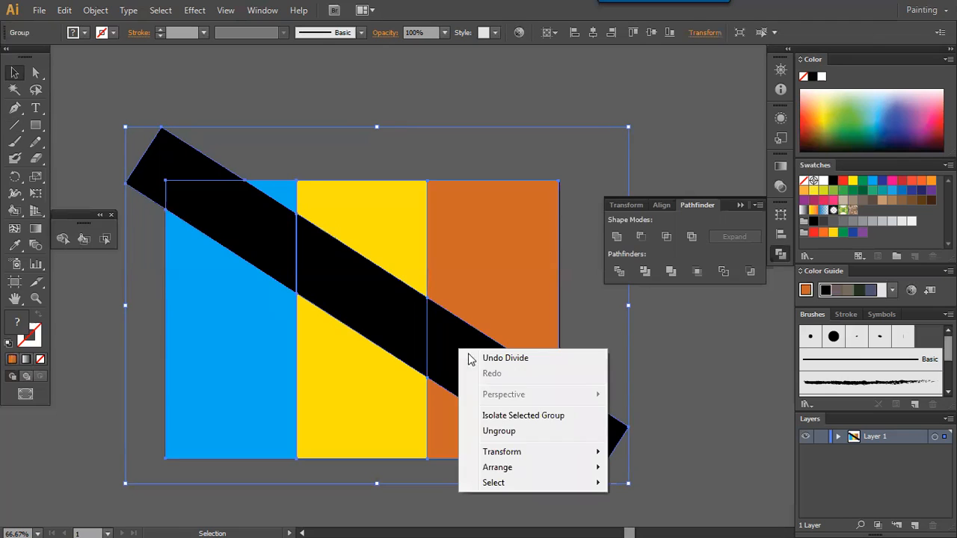
mouse_move(485, 473)
left_click(428, 449)
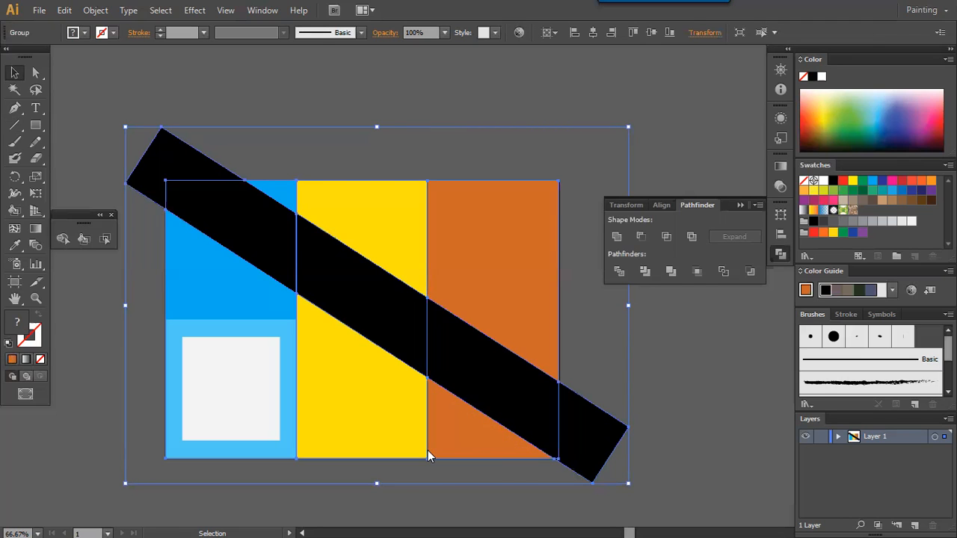
Ungroup the divided band and panel pieces and deselect them
right_click(458, 404)
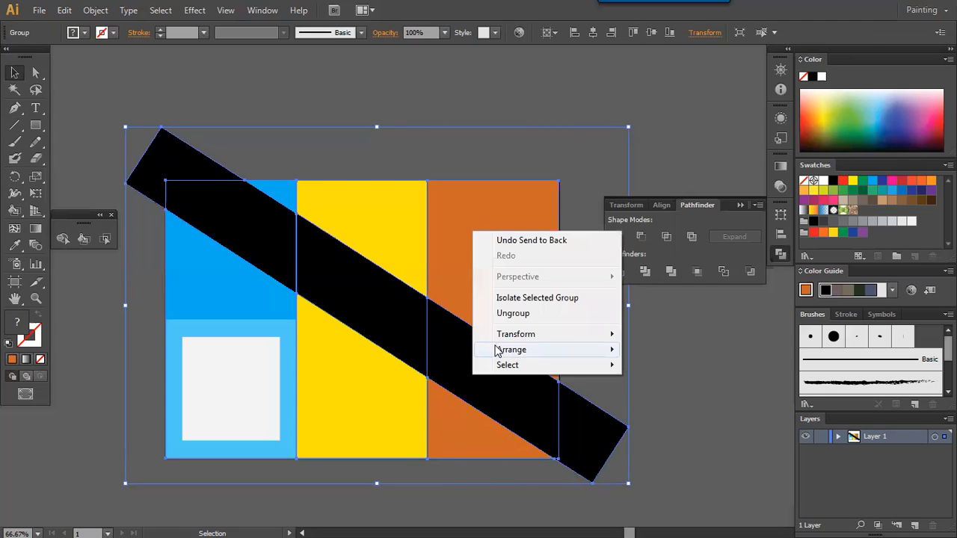
left_click(502, 314)
left_click(604, 332)
Delete all the black band pieces, both inside the panels and beyond the artboard
left_click(561, 430)
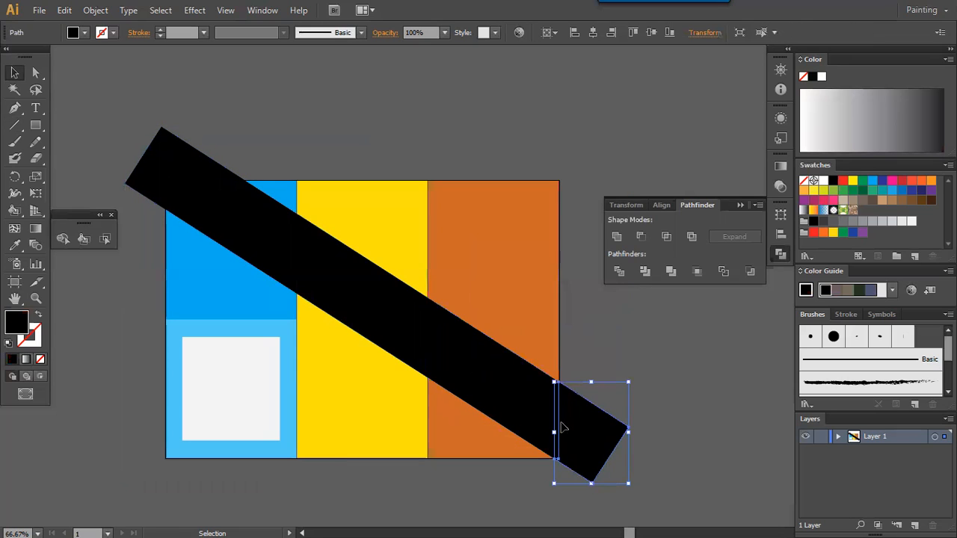
key("Delete")
left_click(184, 157)
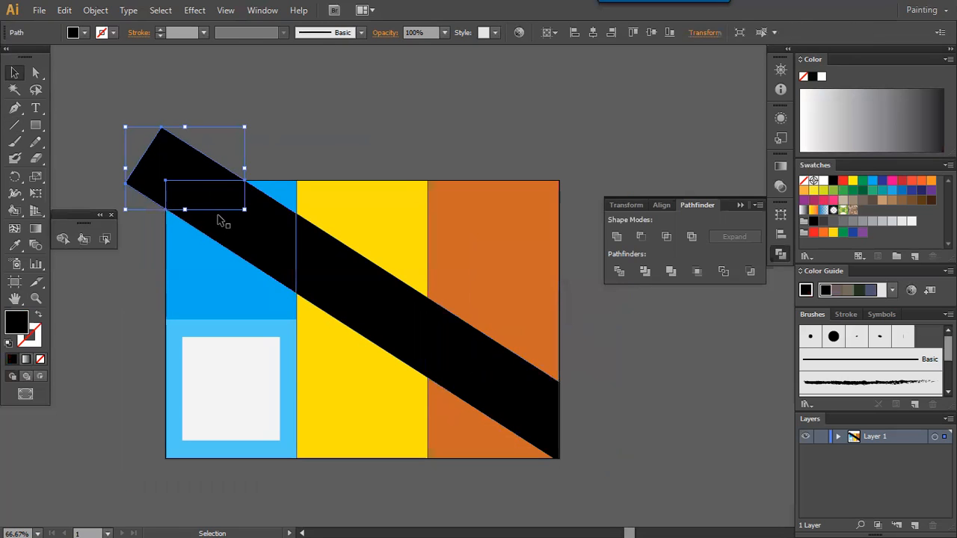
key("Delete")
left_click(237, 228)
key("Delete")
left_click(337, 279)
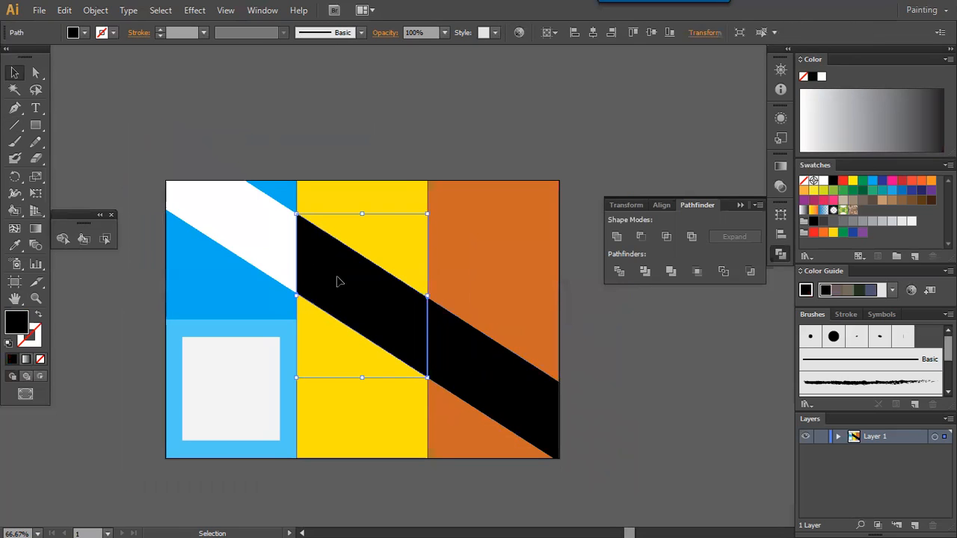
left_click(483, 380)
key("Delete")
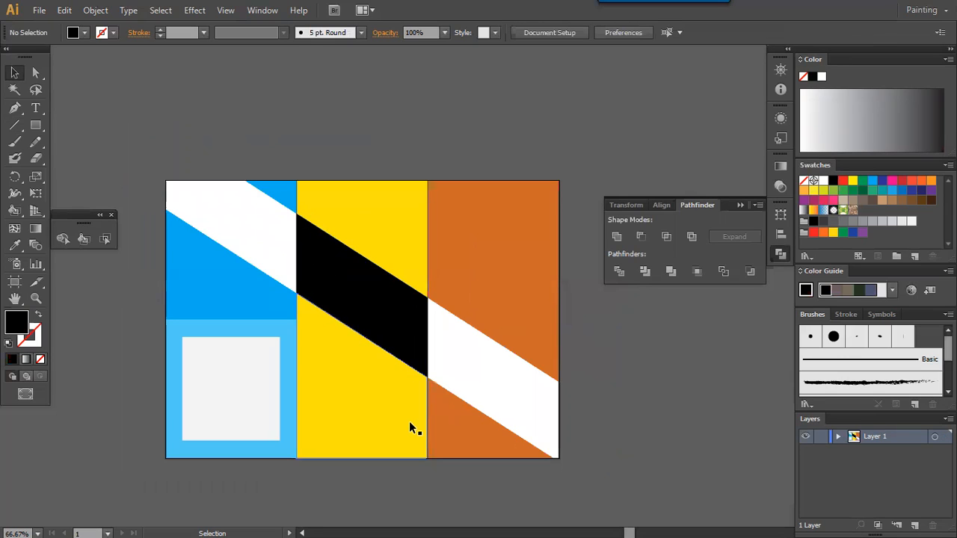
left_click(358, 322)
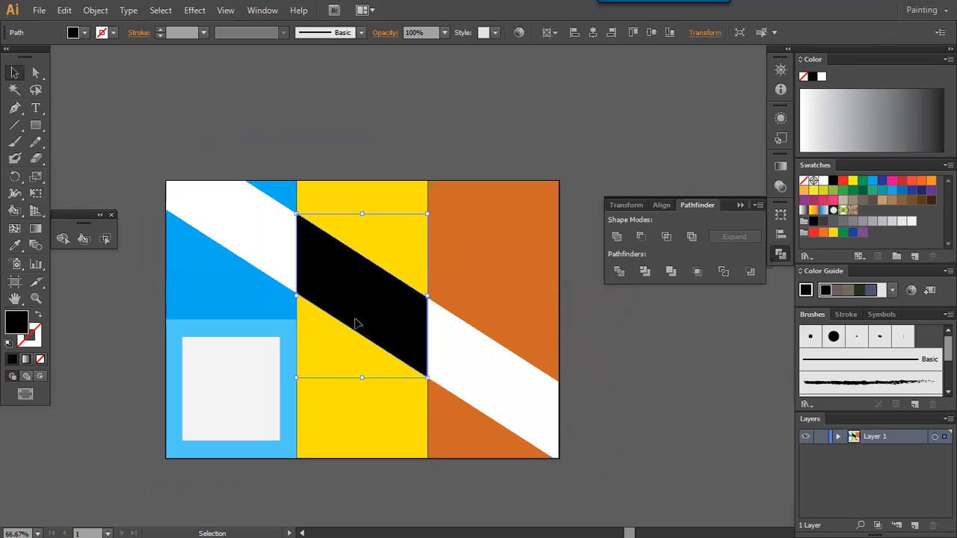
key("Delete")
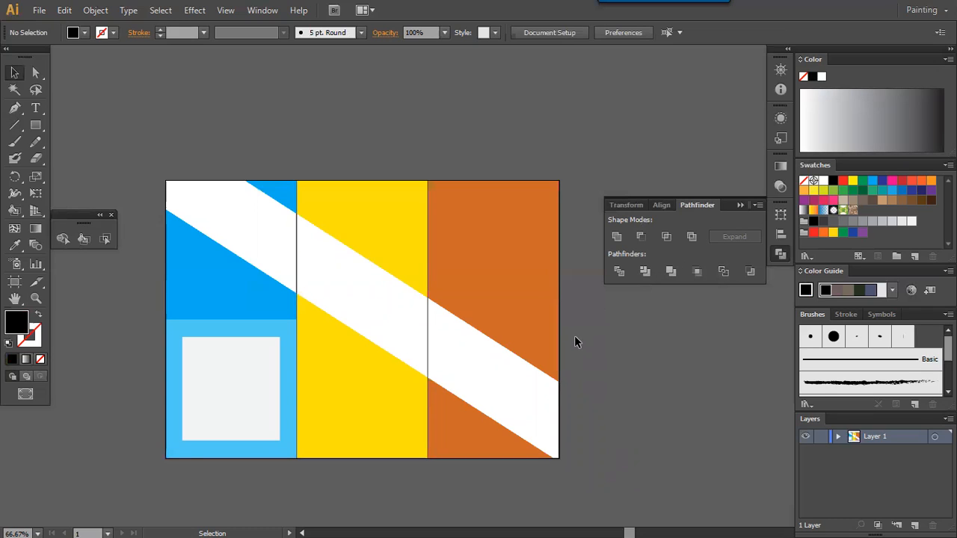
Delete the two thin vertical lines crossing the white diagonal gap between the panels
left_click(427, 336)
left_click_drag(427, 336, 302, 380)
key("Delete")
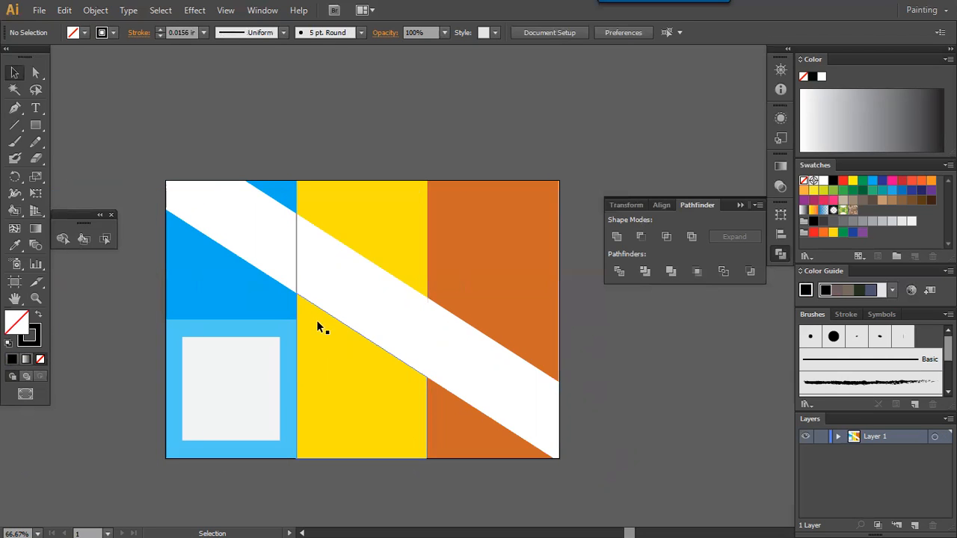
left_click(298, 277)
key("Delete")
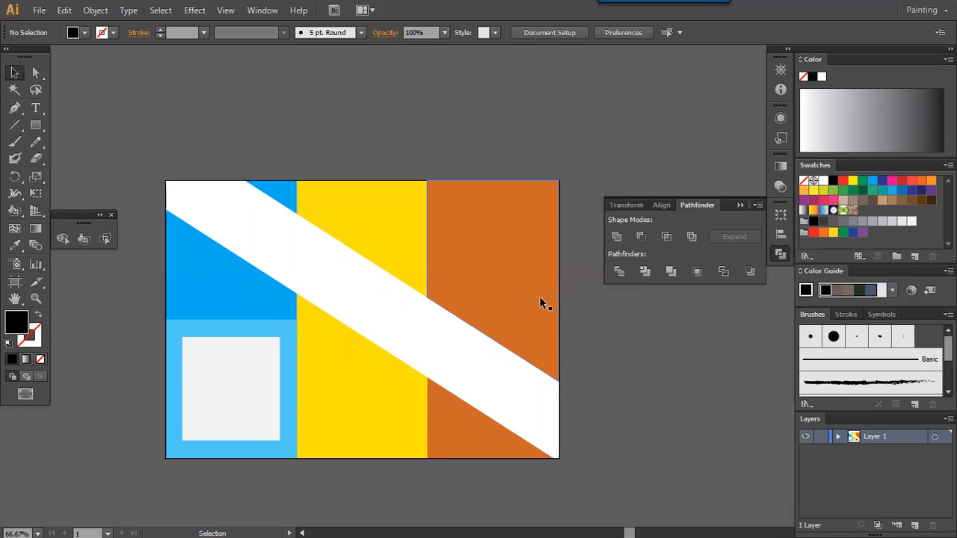
Move the slanted edges of the upper and lower yellow pieces slightly downward, and deselect them
key("f")
key("f")
key("f")
key("f")
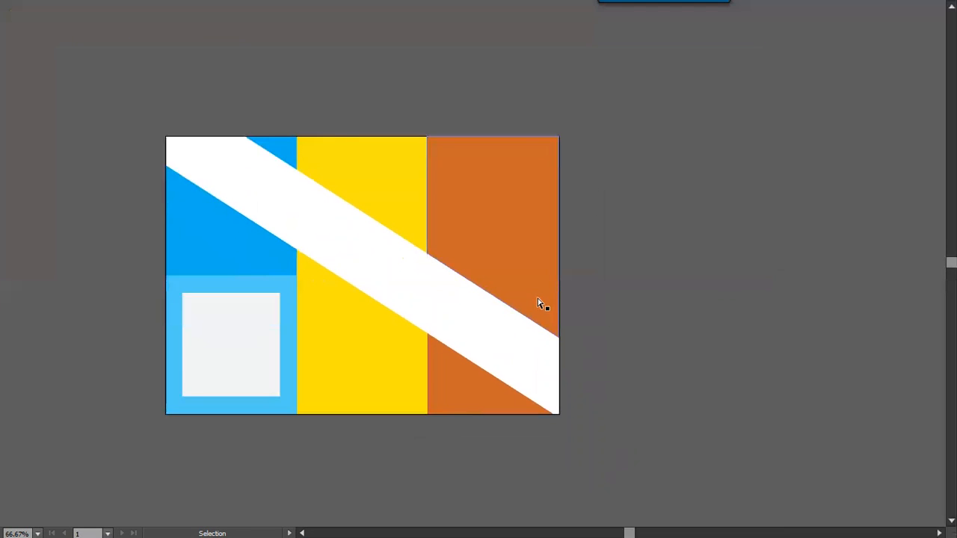
key("ctrl+0")
key("ctrl+1")
left_click(515, 186)
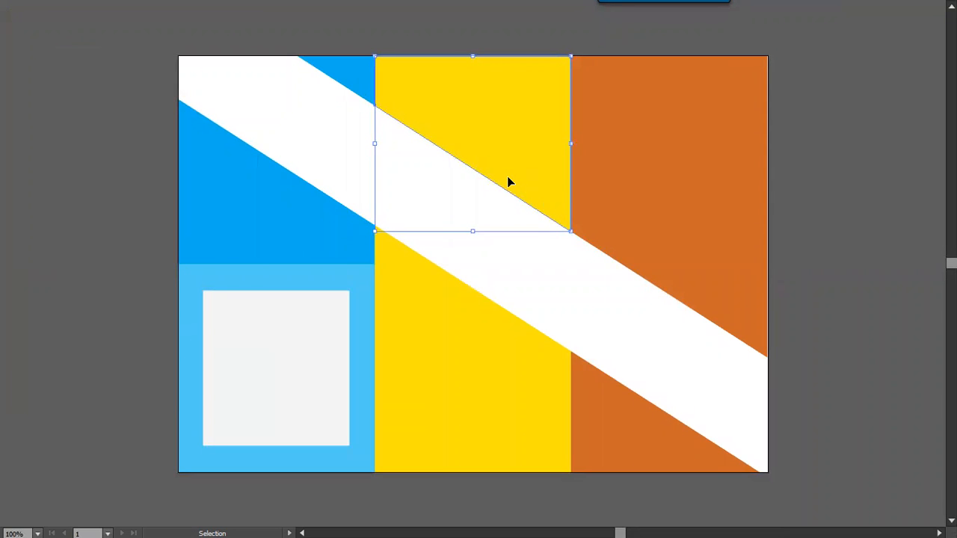
key("a")
left_click_drag(491, 186, 490, 208)
left_click(468, 284)
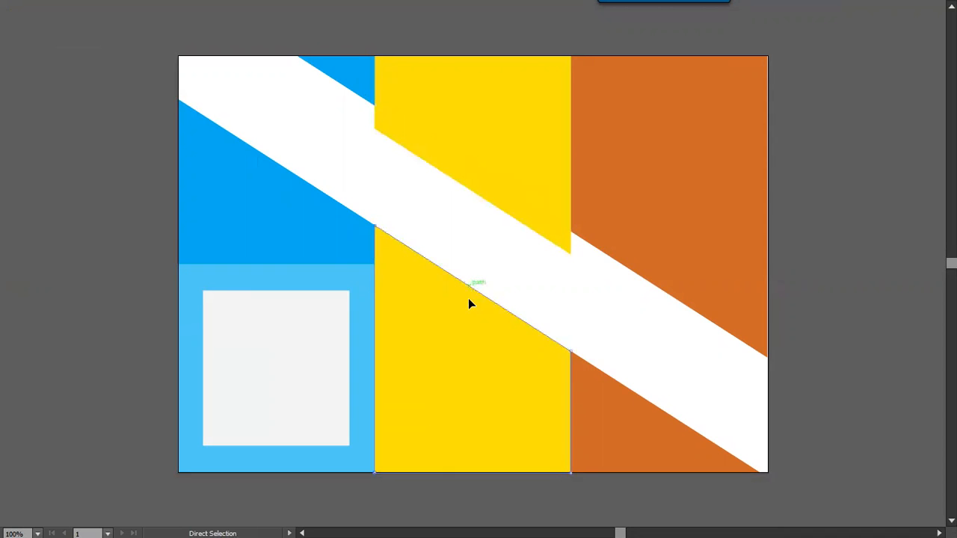
left_click_drag(468, 301, 468, 301)
left_click(641, 291)
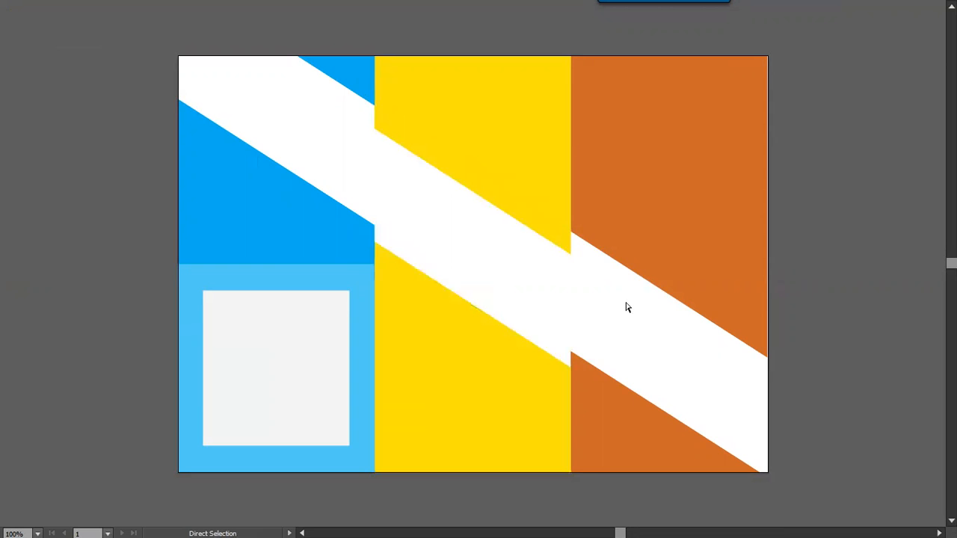
Move the slanted edge of the upper orange piece slightly upward to widen the white gap there
scroll(568, 310, "right", 3)
left_click(558, 317)
key("a")
left_click_drag(566, 301, 567, 279)
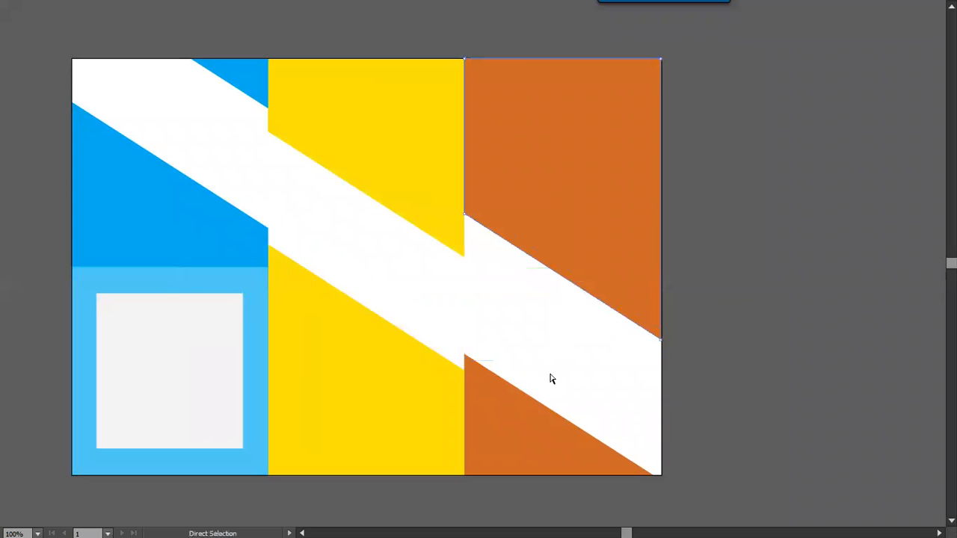
Deselect the artwork and return from the full-screen view to the normal workspace with the whole three-panel layout visible
key("h")
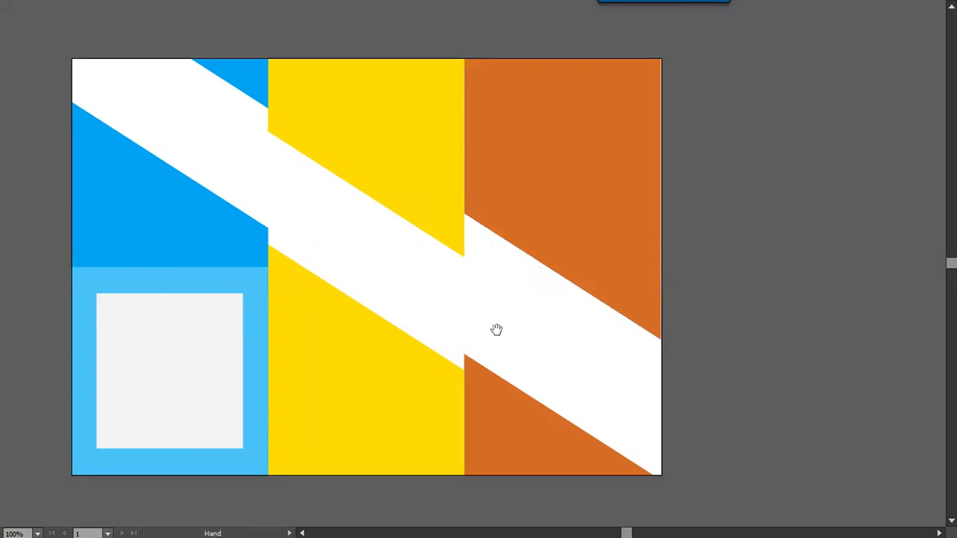
key("a")
key("ctrl+0")
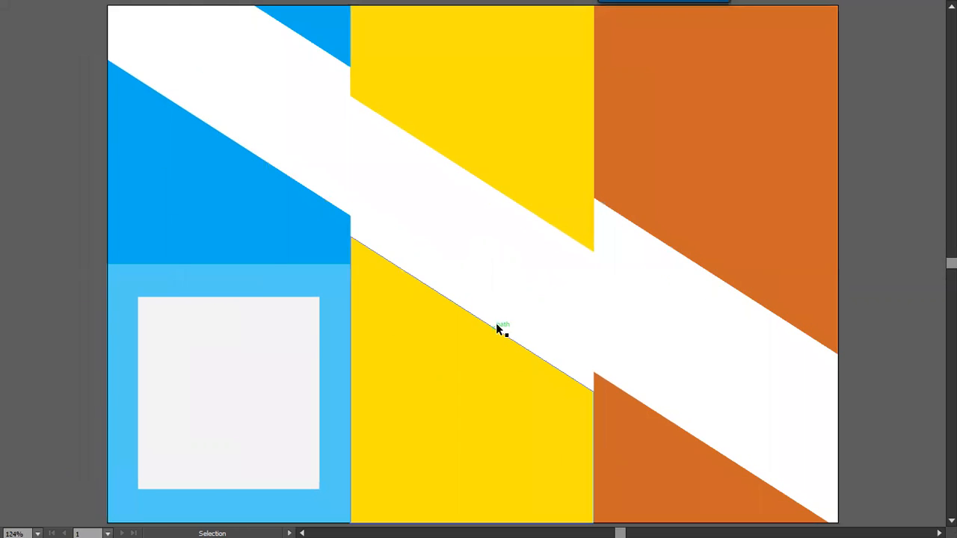
key("ctrl+minus")
key("ctrl+minus")
key("f")
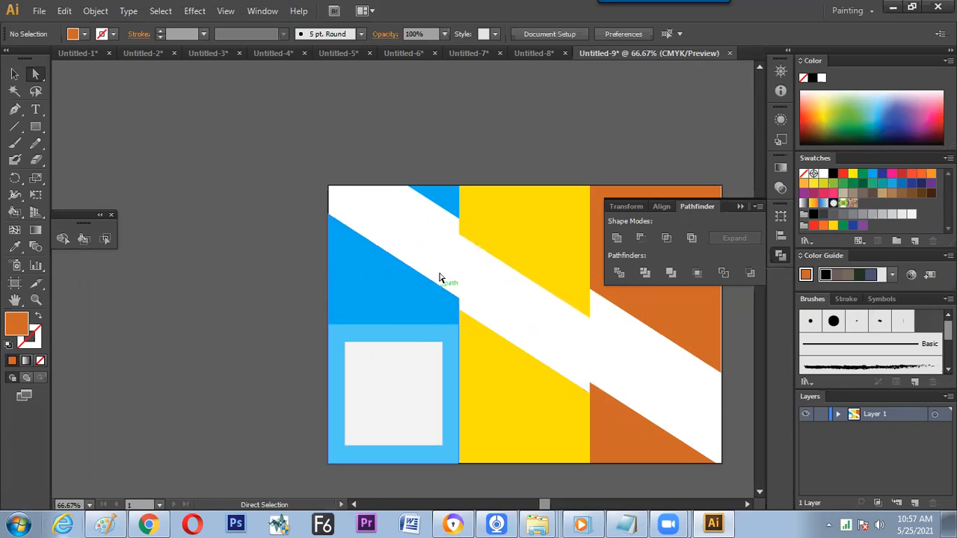
Look through the other open documents to review the earlier grid drawings, and return to the three-panel layout
left_click_drag(15, 127, 92, 183)
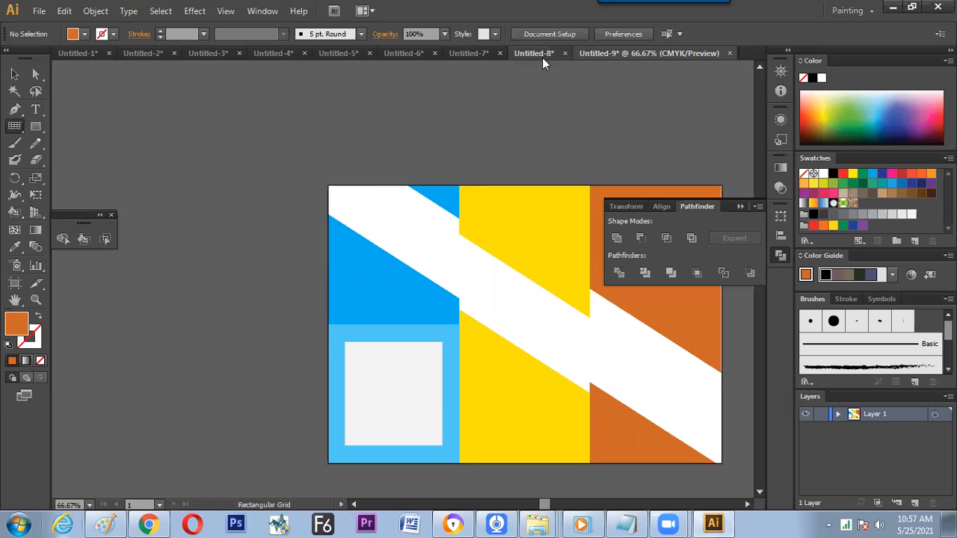
left_click(540, 55)
left_click(472, 55)
left_click(414, 53)
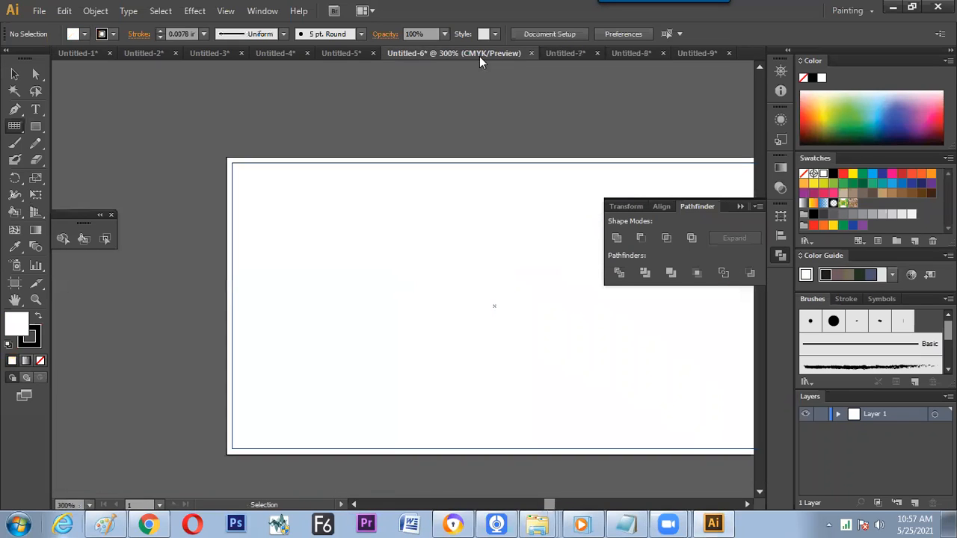
left_click(566, 52)
left_click(613, 54)
left_click(672, 56)
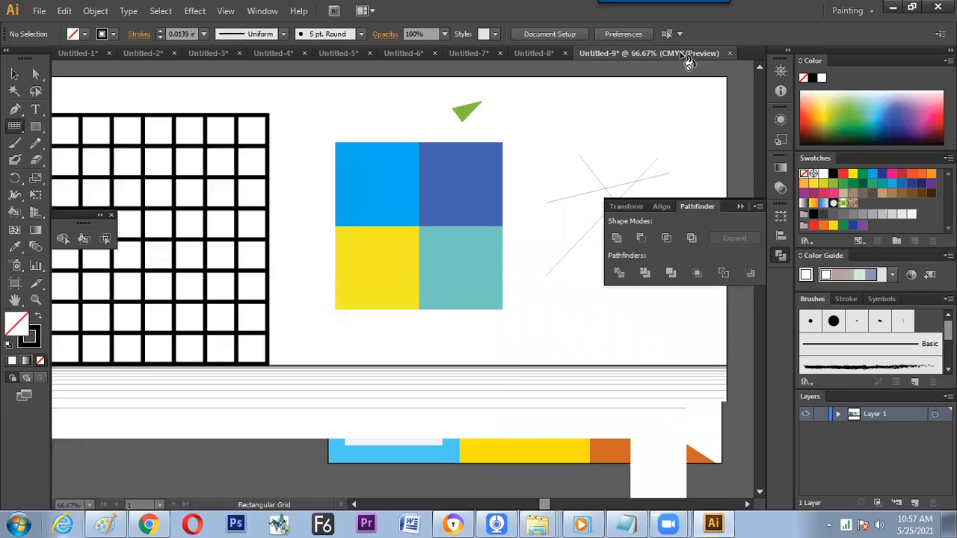
left_click(551, 58)
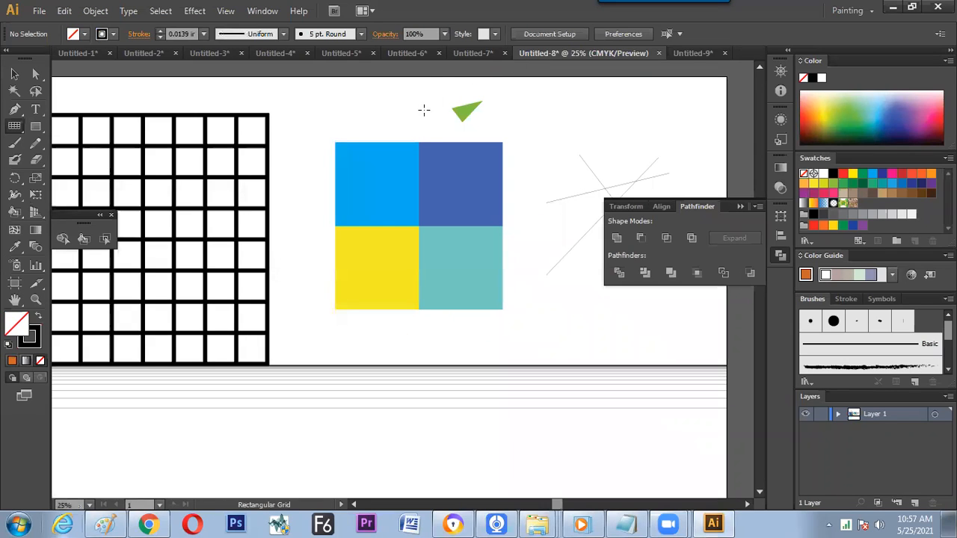
left_click(690, 55)
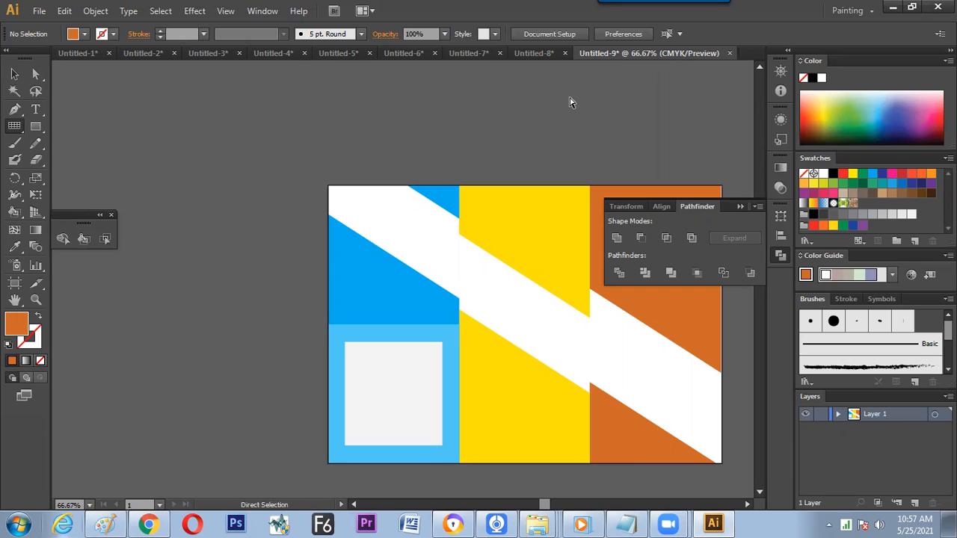
Create a new blank document with the preset settings and choose the Polar Grid tool
key("ctrl+n")
key("Return")
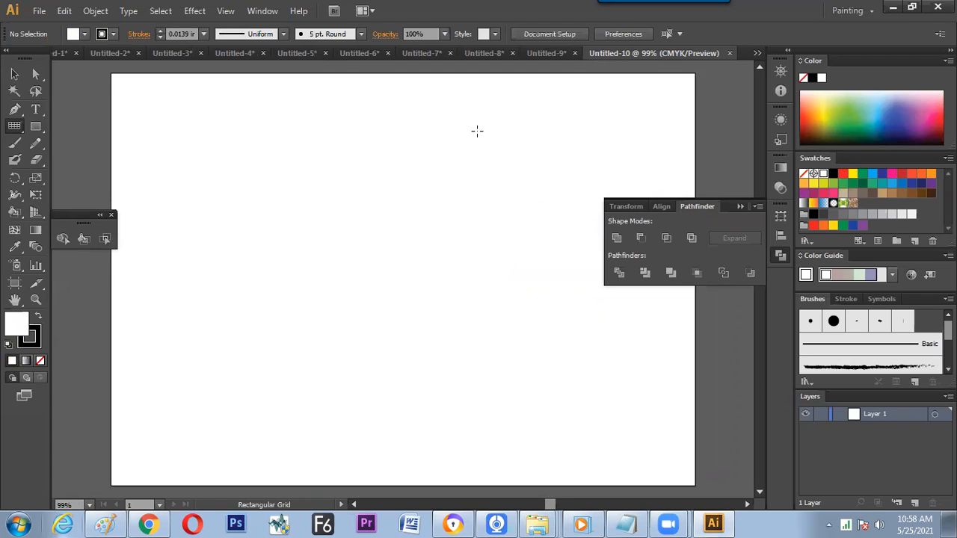
left_click_drag(13, 125, 93, 195)
Draw two trial polar grids, one elliptical and one circular, and delete each of them
left_click_drag(304, 194, 450, 337)
left_click_drag(485, 363, 516, 377)
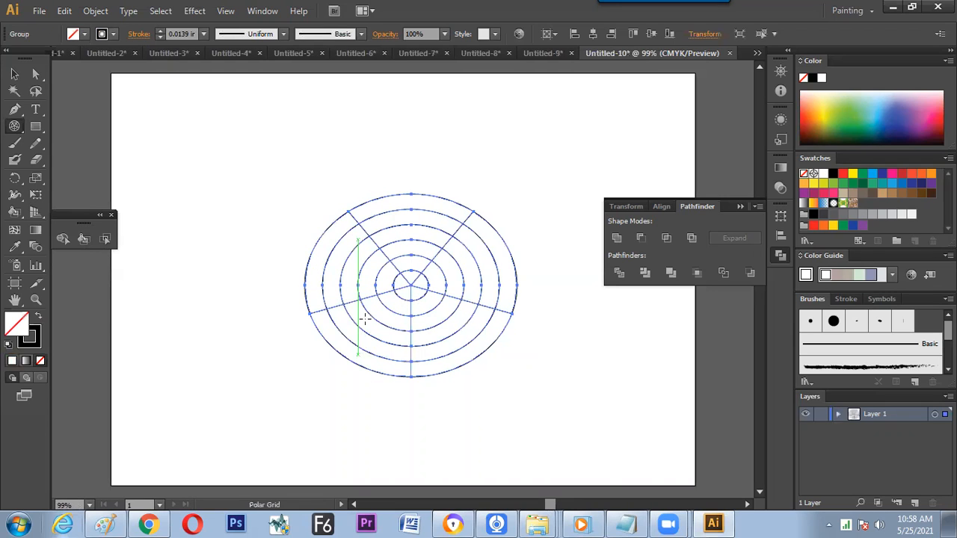
key("Delete")
left_click_drag(296, 219, 373, 299)
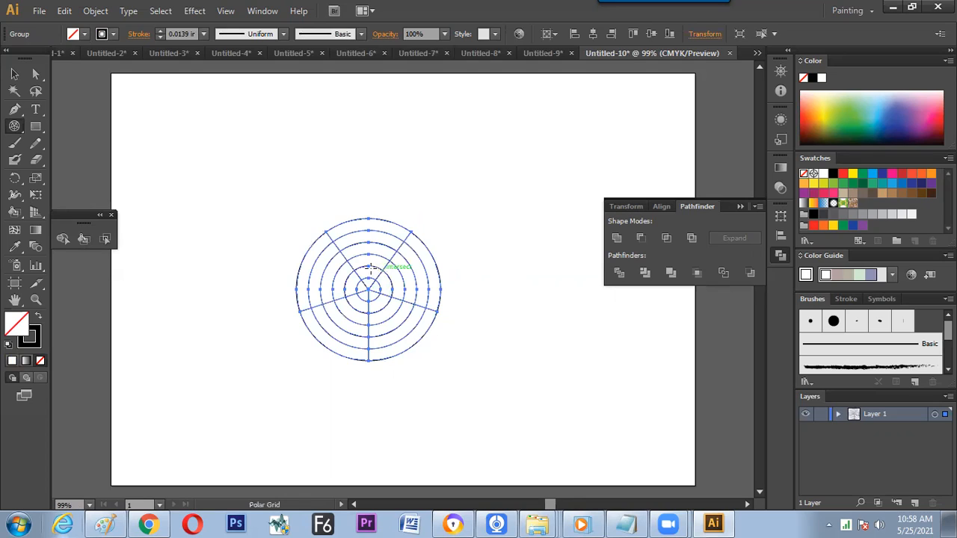
key("Delete")
Draw an elliptical polar grid about 3.75 in wide and 3.37 in high, and delete it
left_click_drag(13, 126, 94, 165)
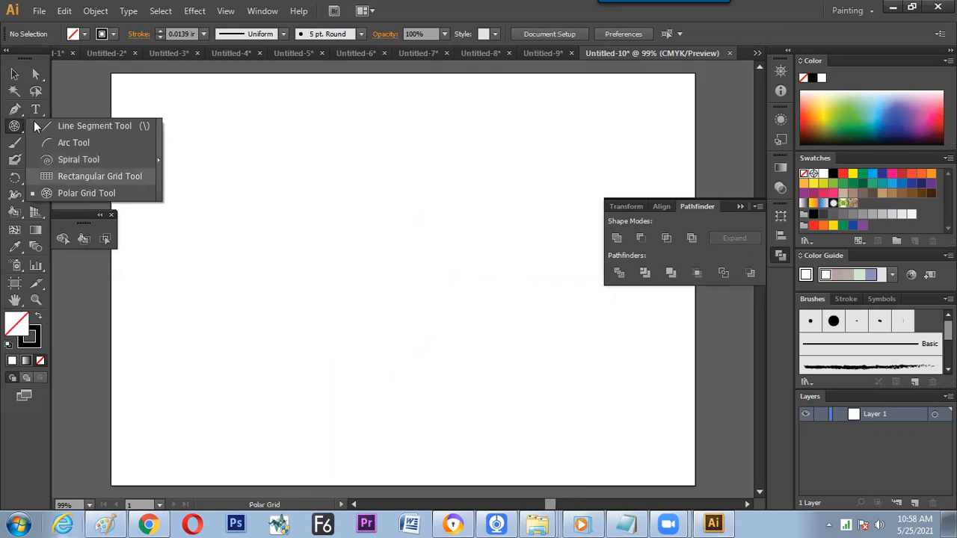
left_click(100, 182)
left_click_drag(16, 126, 70, 144)
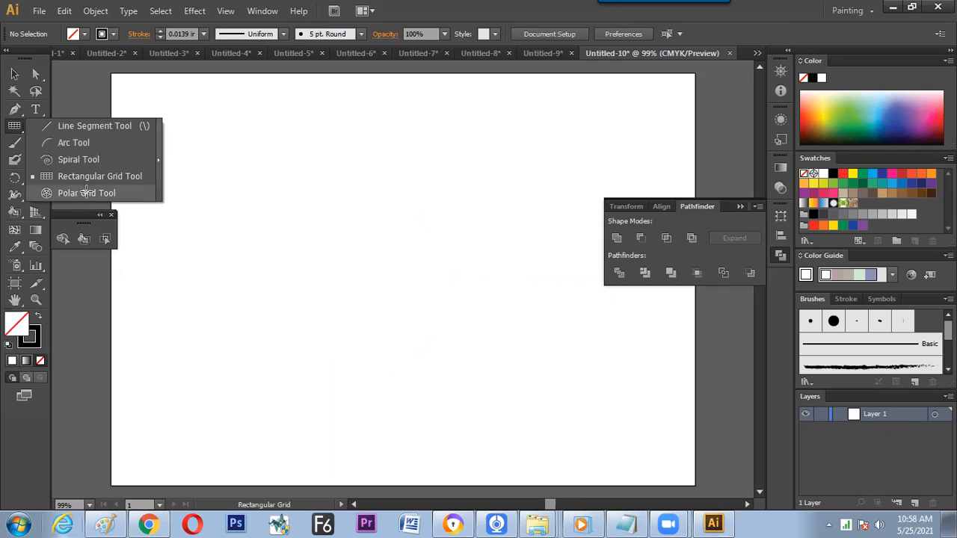
left_click(84, 194)
left_click_drag(253, 220, 411, 355)
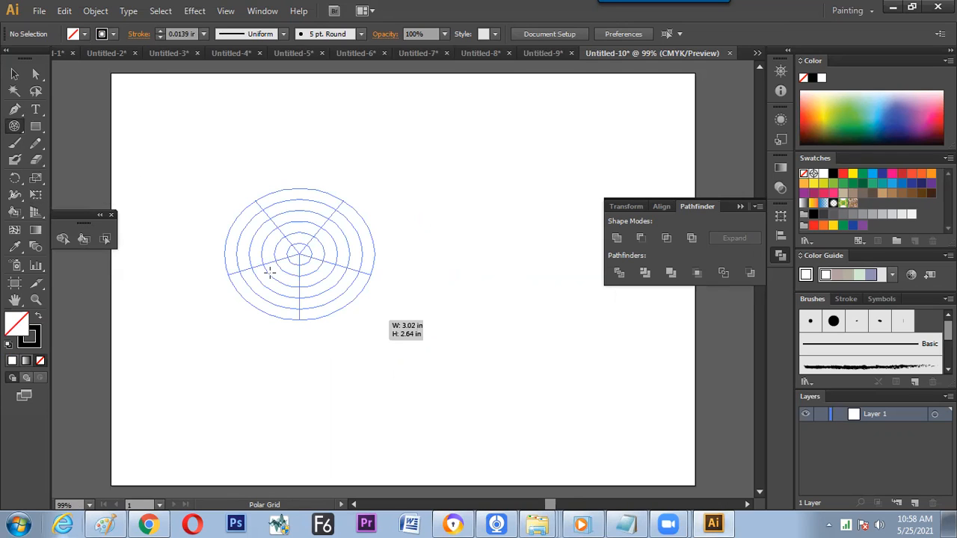
left_click_drag(270, 273, 290, 308)
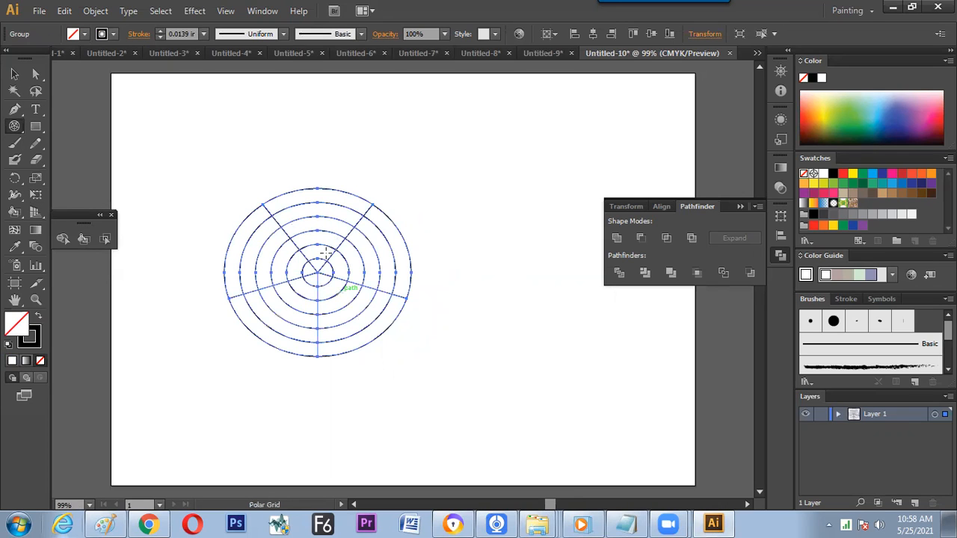
key("Delete")
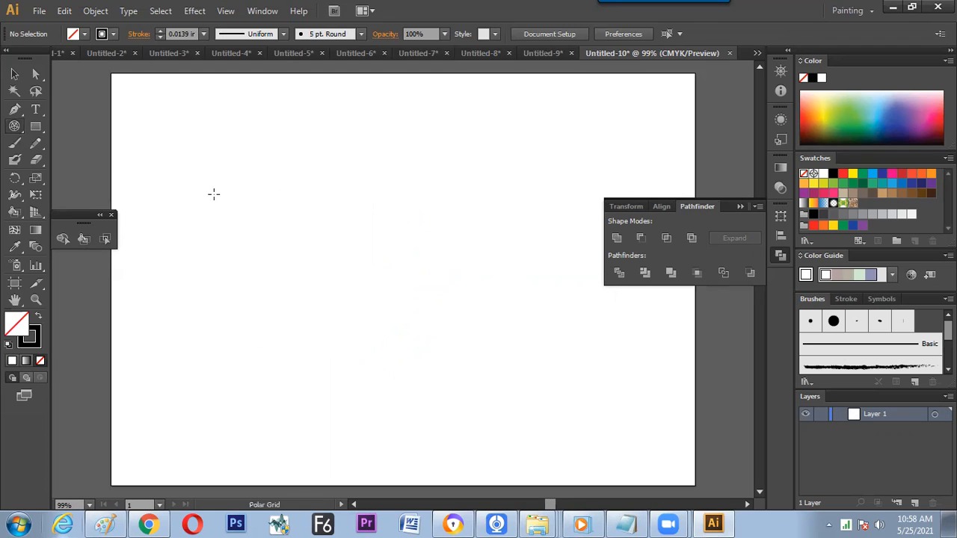
View the polar grid options without changes, draw a circular polar grid about 2.96 in across, and delete it
left_click(323, 243)
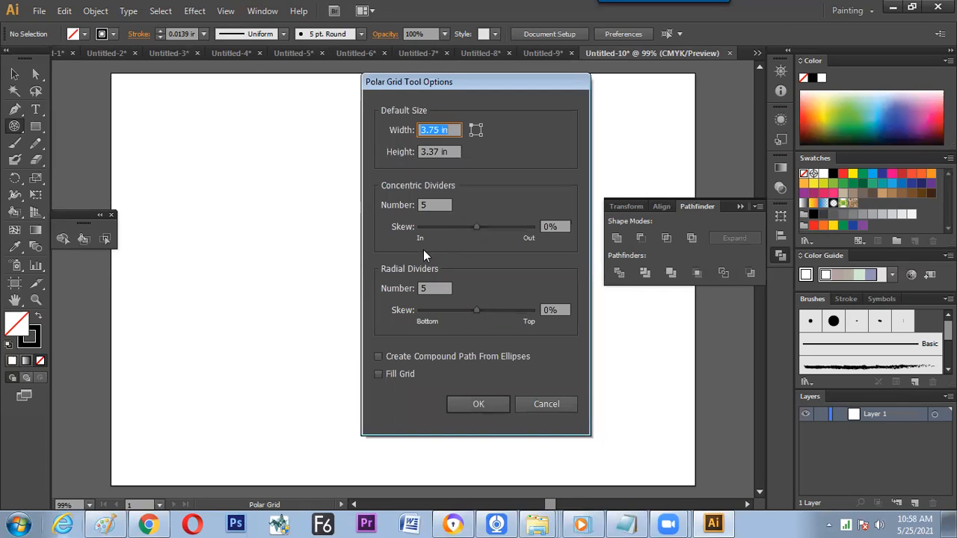
left_click(530, 399)
left_click_drag(227, 174, 376, 323)
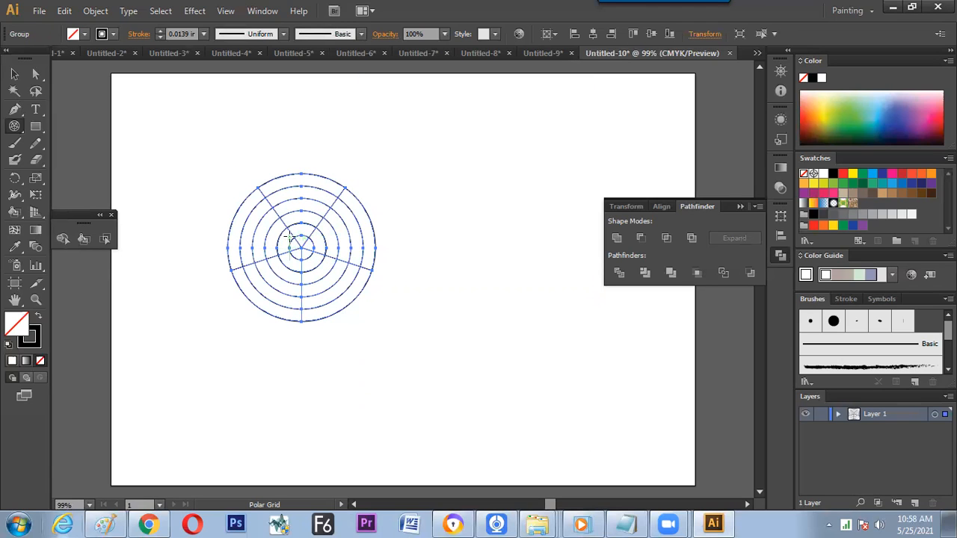
key("Delete")
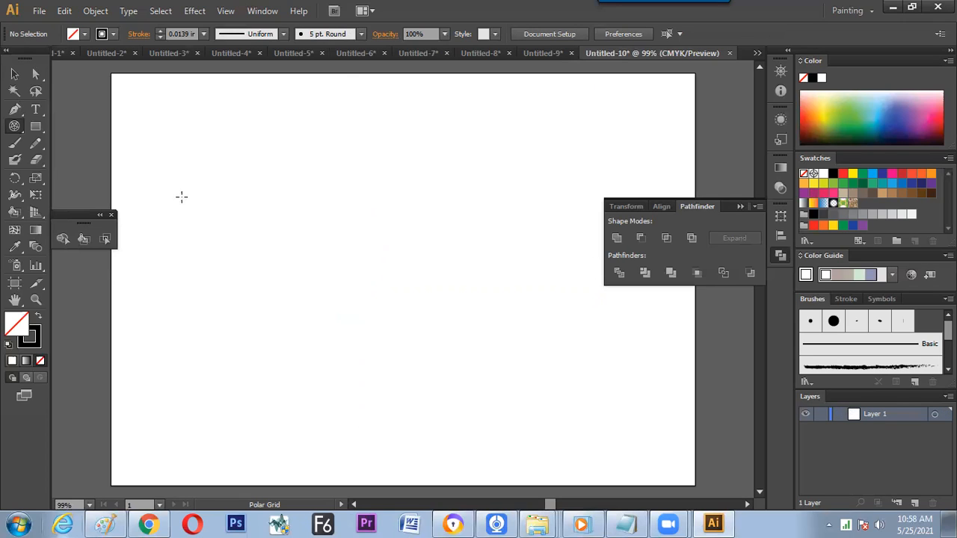
Set the polar grid options to 0 concentric dividers and 2 radial dividers
left_click(219, 198)
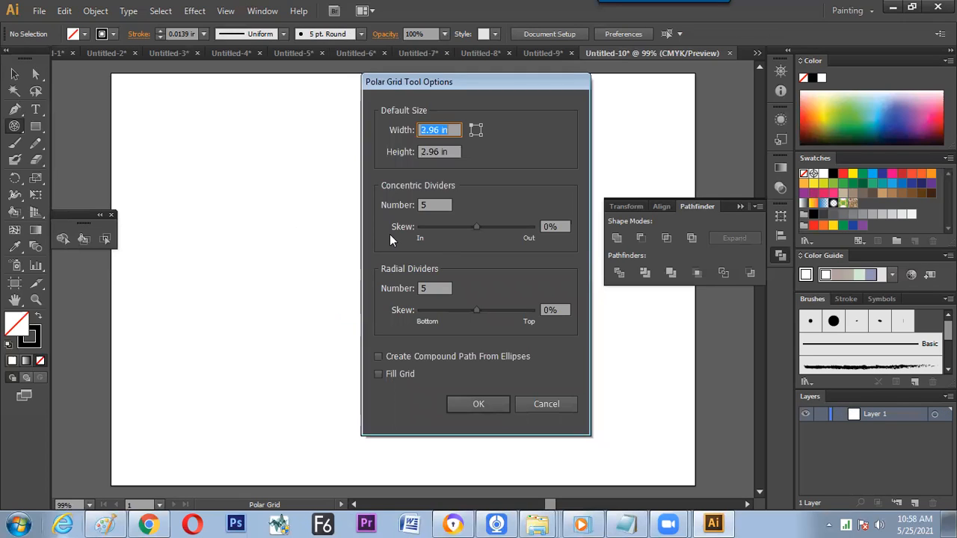
double_click(438, 206)
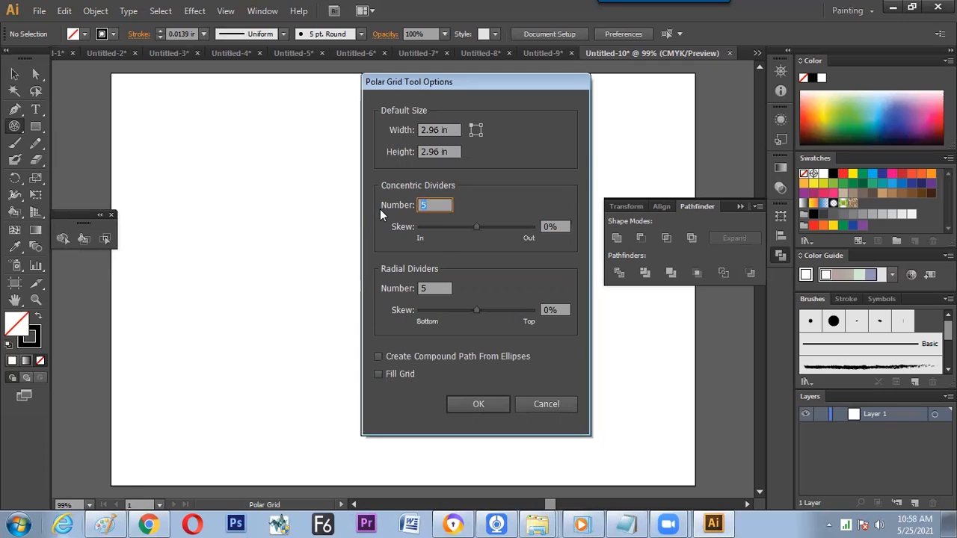
type("1")
left_click_drag(436, 208, 387, 207)
type("0")
left_click_drag(442, 289, 364, 293)
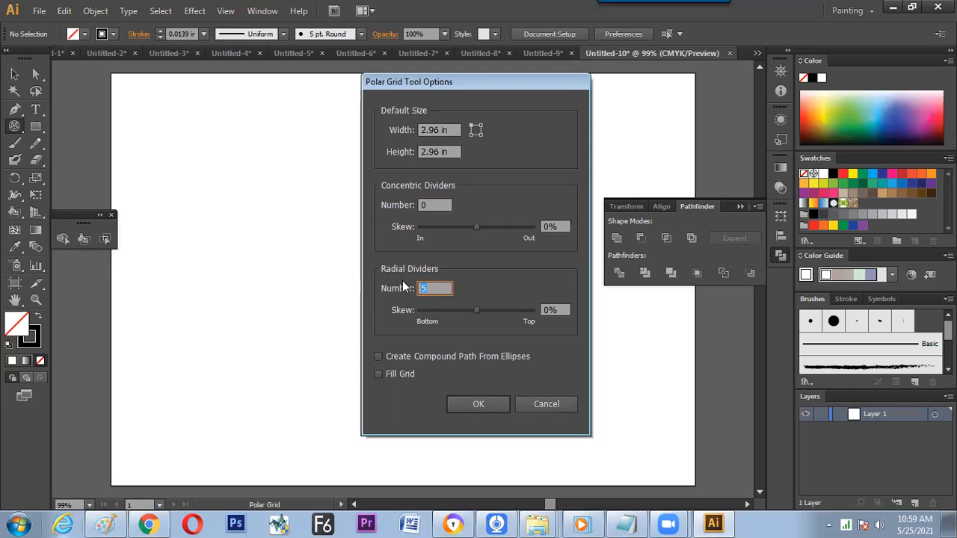
type("2")
left_click(470, 404)
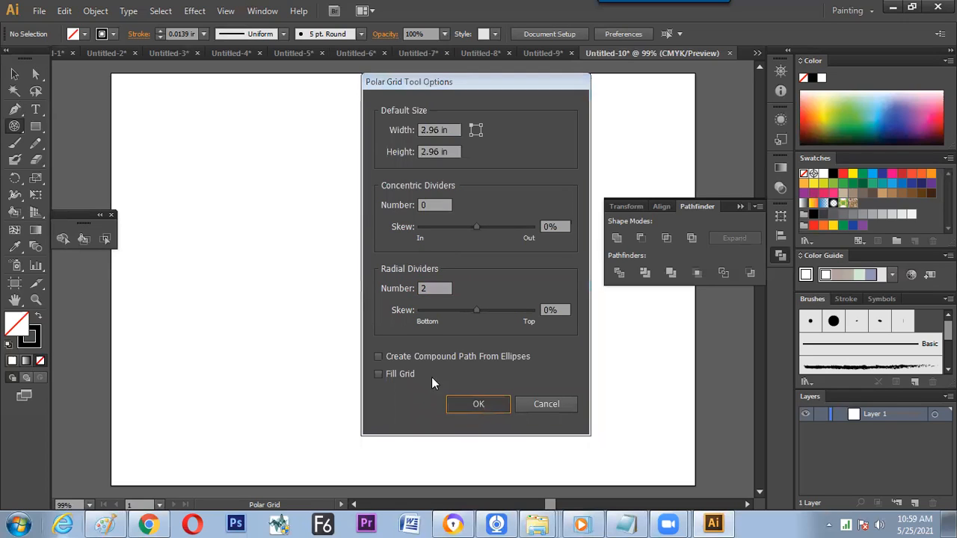
Draw two trial circles halved by radial dividers, the first about 3.2 in across, and remove both
left_click_drag(283, 204, 443, 365)
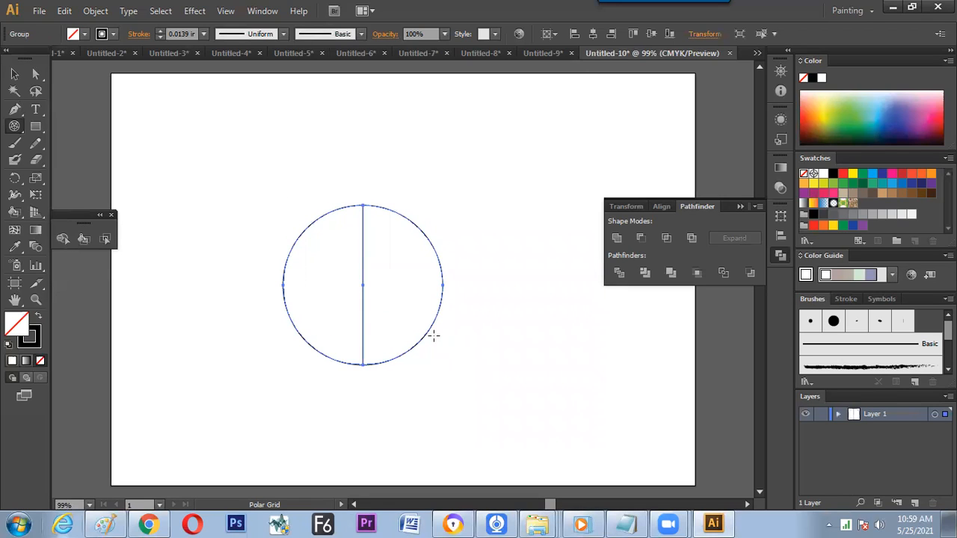
key("Delete")
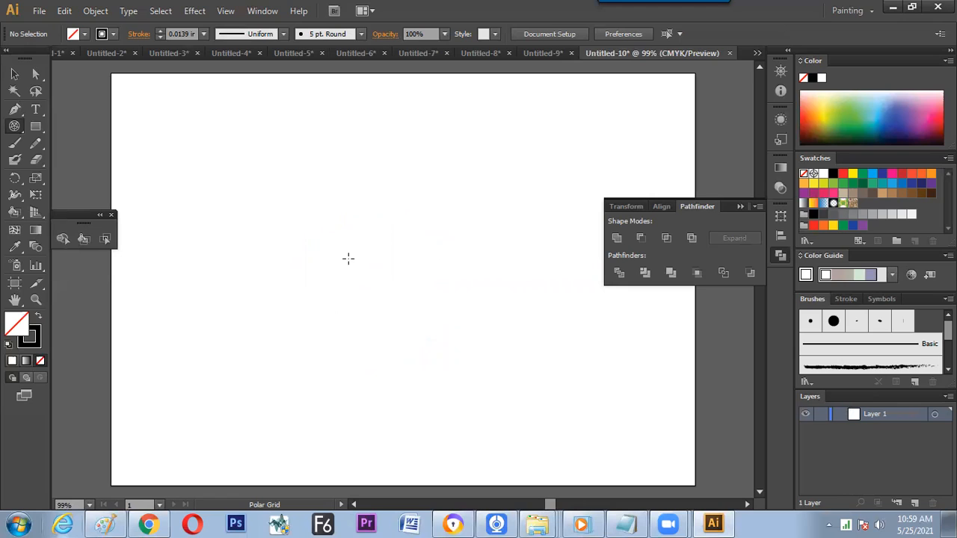
left_click(349, 260)
left_click(391, 290)
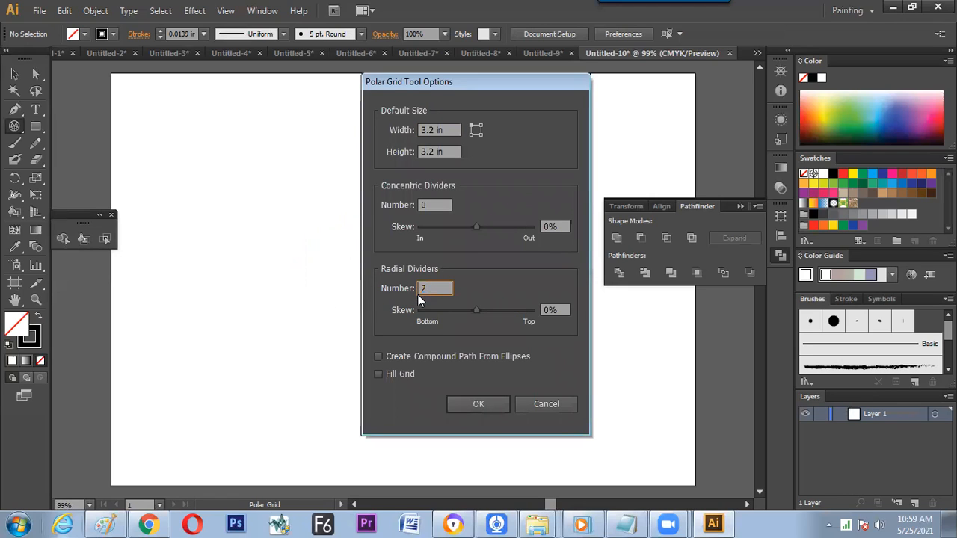
key("Escape")
left_click_drag(363, 268, 483, 387)
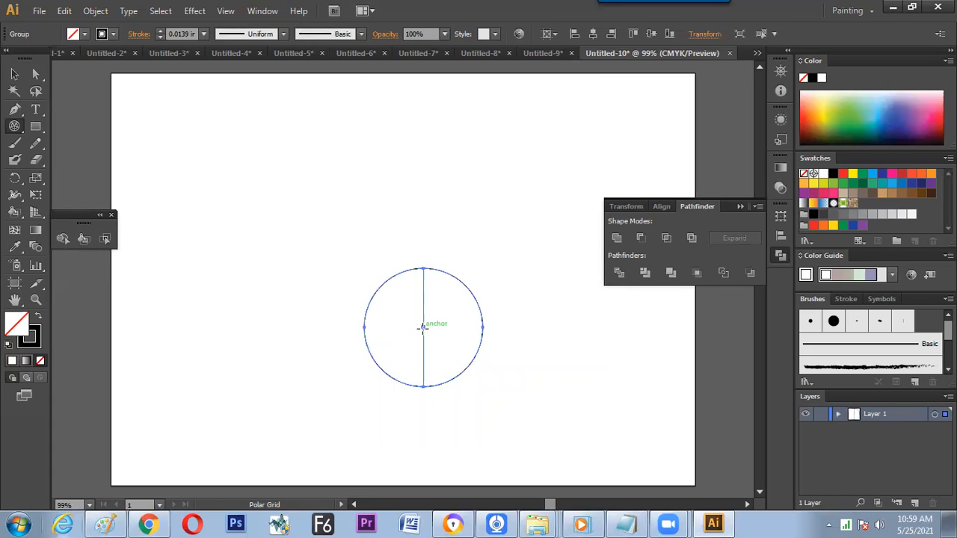
key("ctrl+z")
Create a circular polar grid with 3 radial dividers in the lower middle of the artboard
left_click(369, 290)
left_click(433, 289)
type("3")
left_click(472, 404)
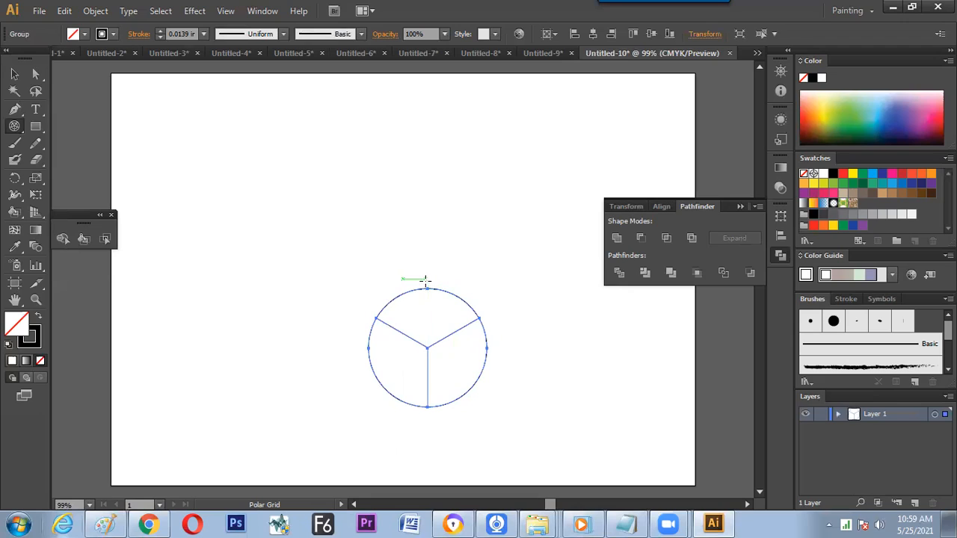
Draw a small three-column rectangular grid near the artboard's upper-left corner
key("b")
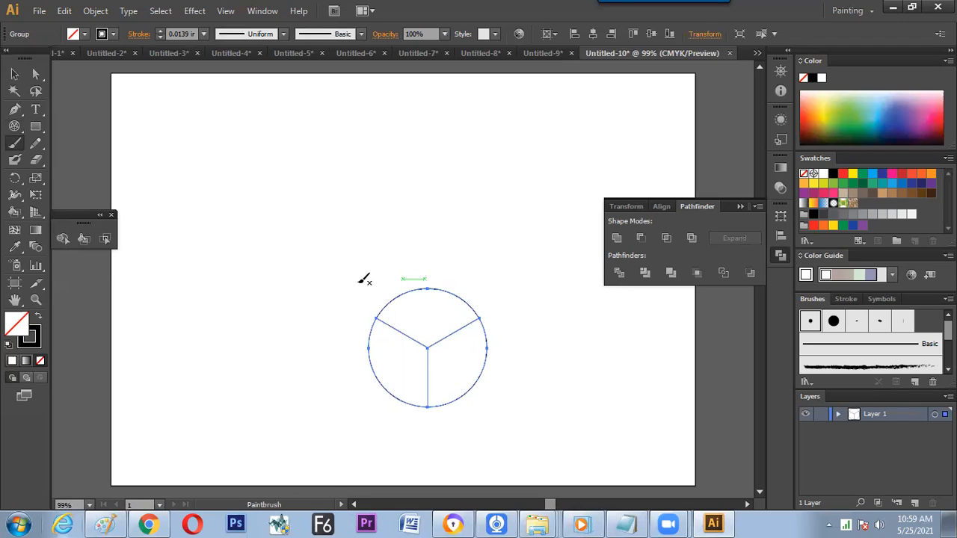
left_click_drag(17, 129, 124, 175)
left_click_drag(168, 137, 258, 214)
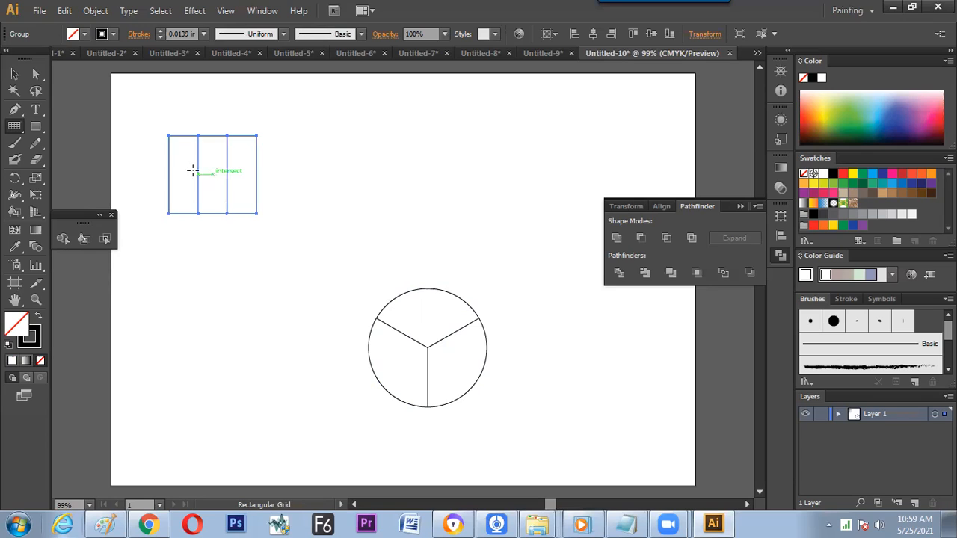
Move the three-part circle up beside the rectangular grid, and select the rectangular grid
left_click(16, 77)
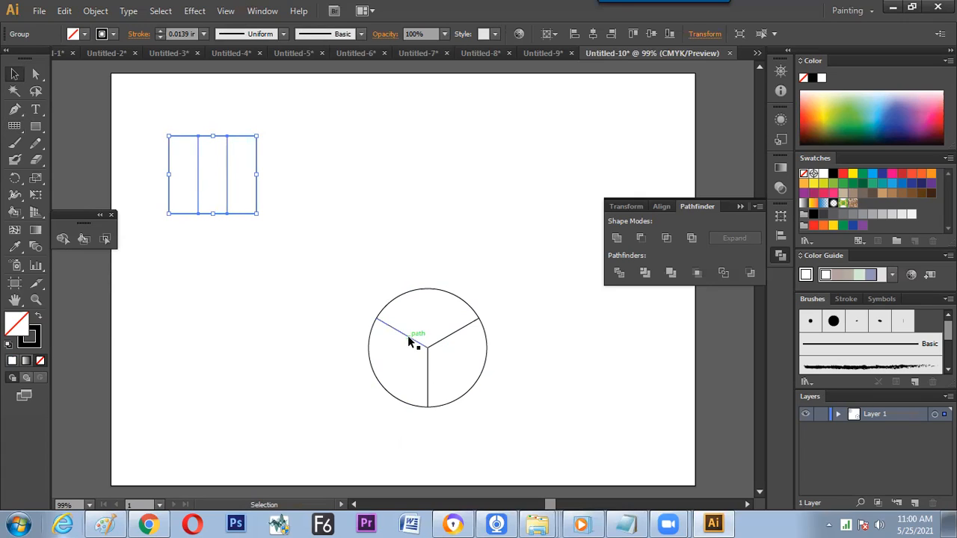
left_click_drag(424, 365, 344, 185)
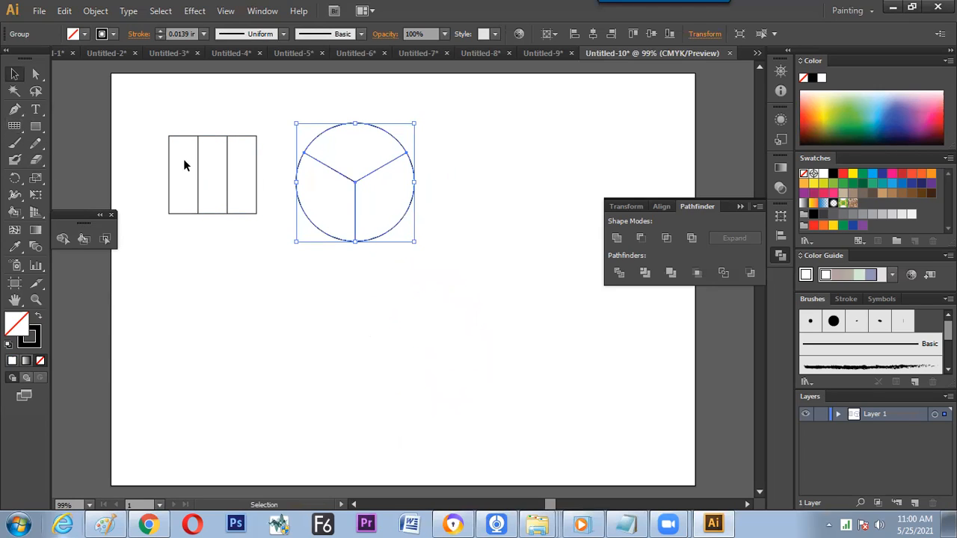
left_click_drag(182, 107, 252, 145)
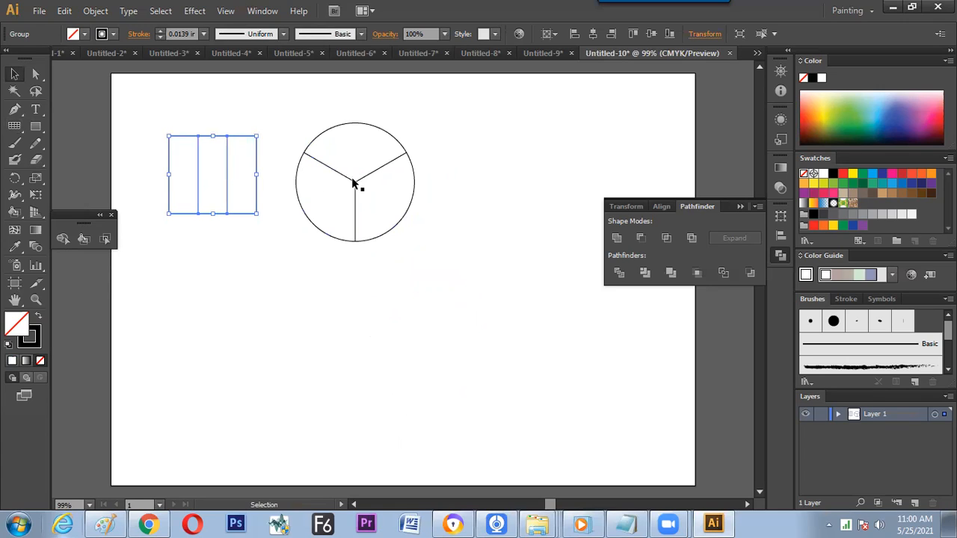
Draw a circular polar grid with 24 radial dividers and 0 concentric dividers below the three-part circle
left_click_drag(14, 125, 97, 194)
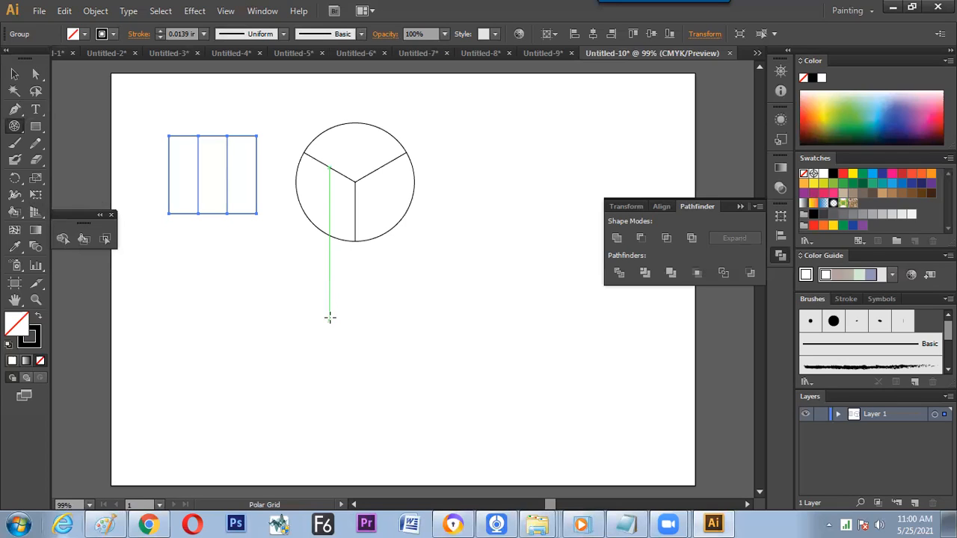
key("ctrl")
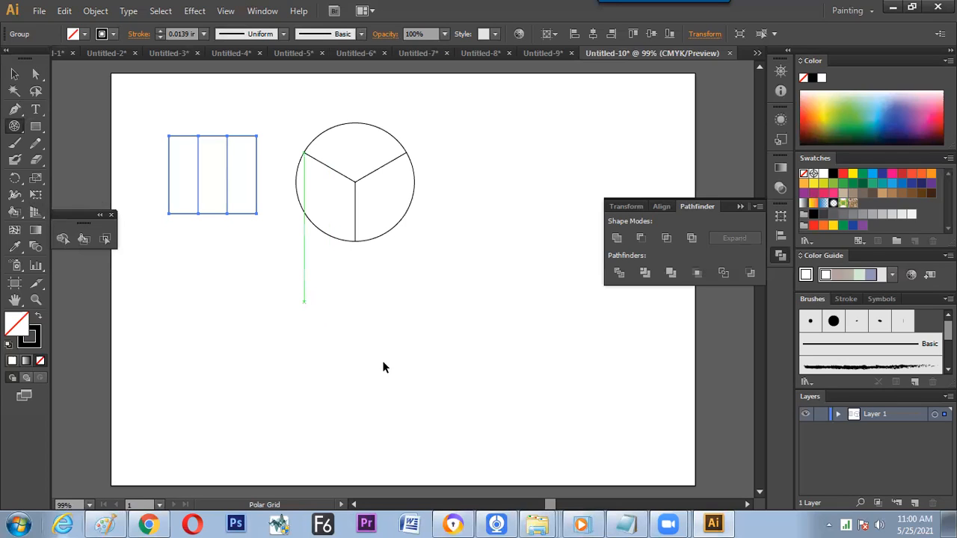
left_click(385, 318, "ctrl")
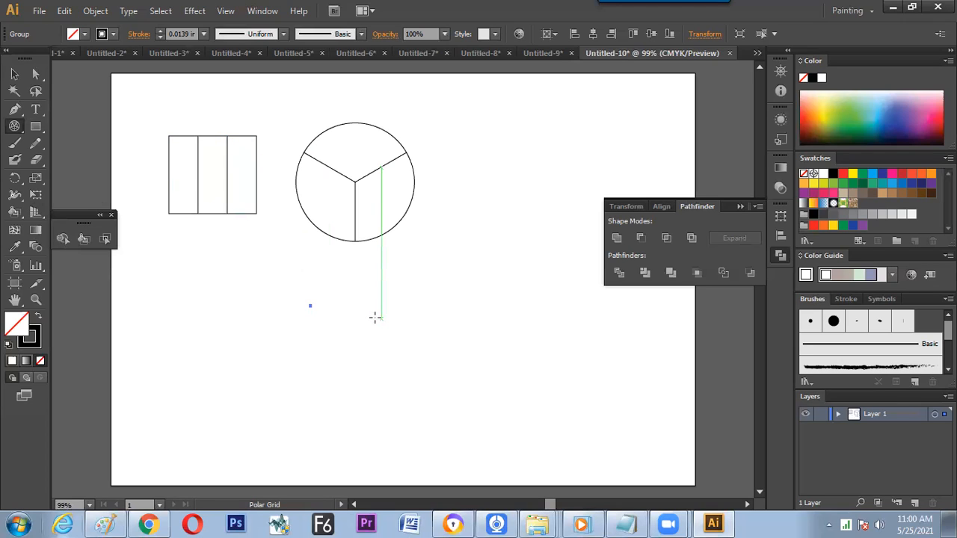
left_click_drag(409, 319, 386, 299)
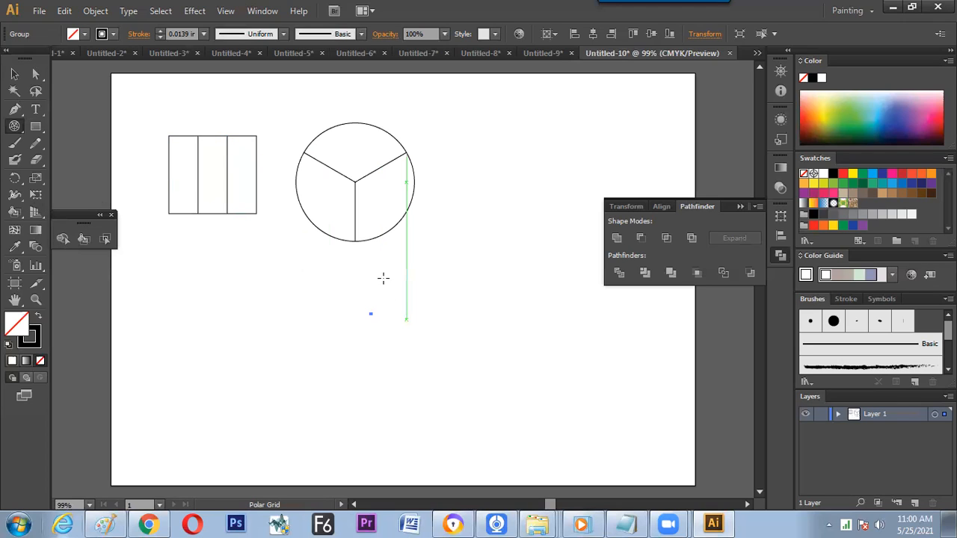
left_click(449, 301)
key("Tab")
key("Tab")
key("Tab")
key("Tab")
type("24")
left_click(480, 406)
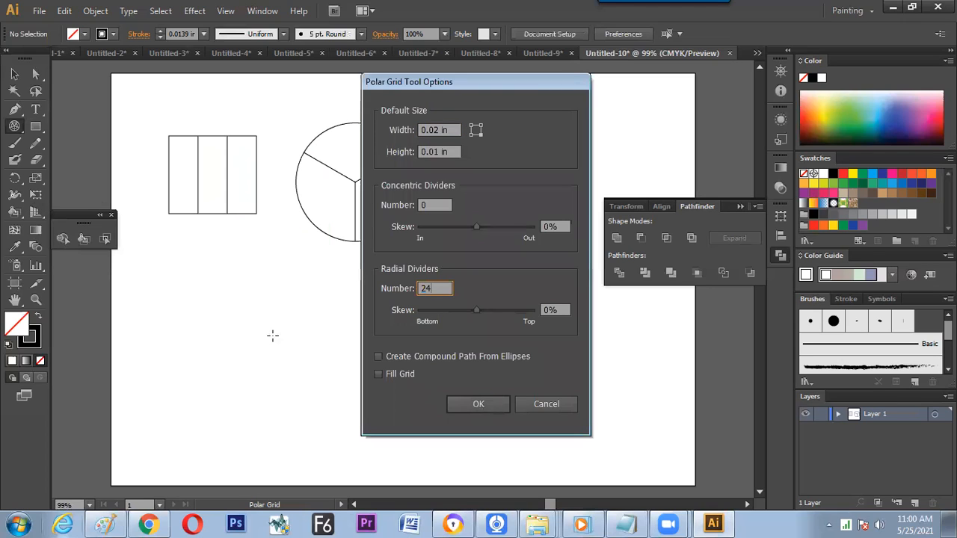
left_click_drag(272, 305, 504, 351)
key("v")
left_click(500, 351)
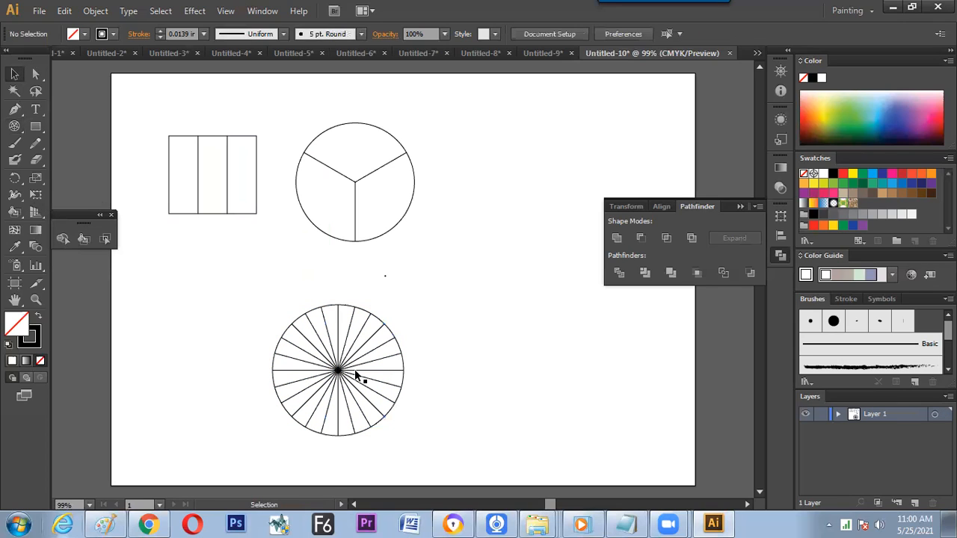
Move the 24-part circle up beside the three-part circle and delete the tiny stray grid left below them
left_click_drag(359, 372, 269, 320)
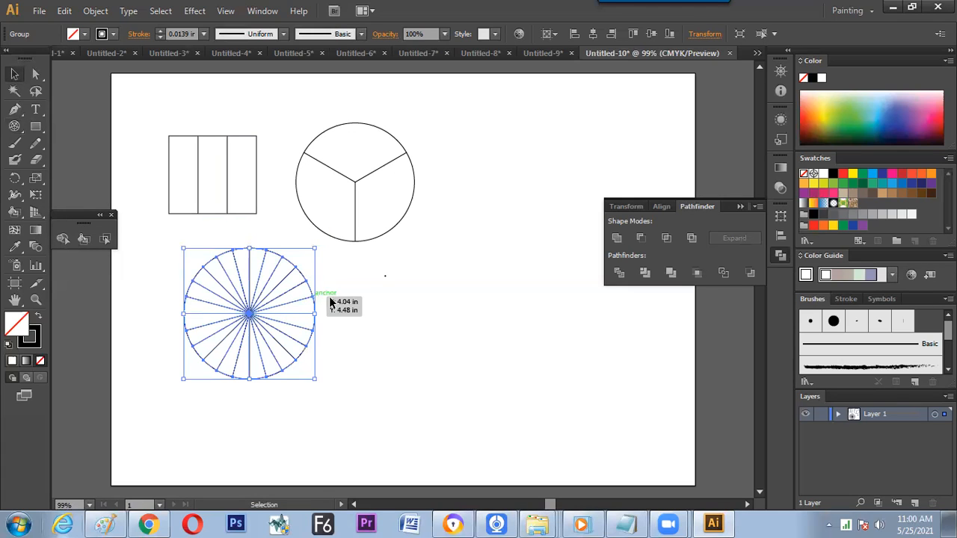
left_click_drag(250, 313, 533, 172)
left_click_drag(422, 261, 347, 323)
key("Delete")
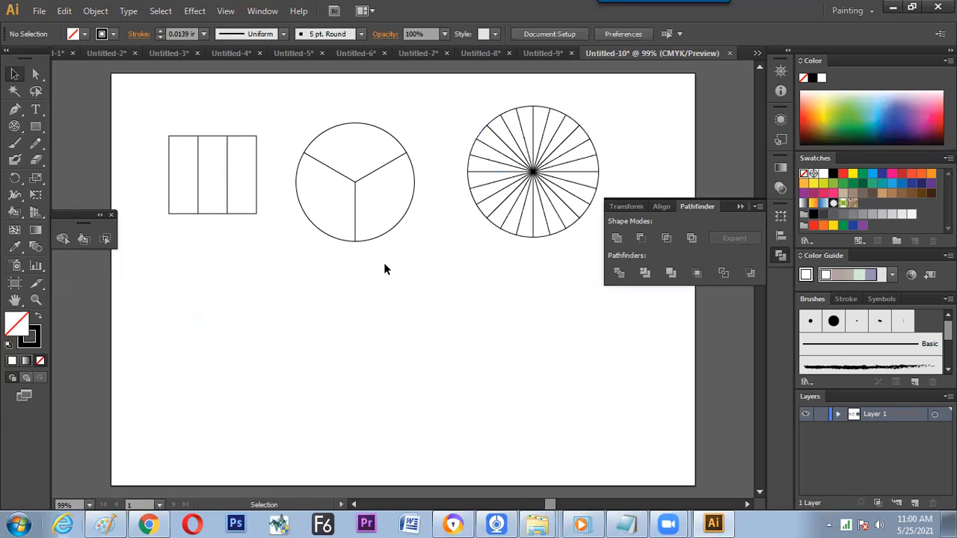
Nudge the three-part circle slightly upward and draw a smaller circle below it with the Ellipse tool
left_click(356, 181)
left_click_drag(353, 181, 362, 172)
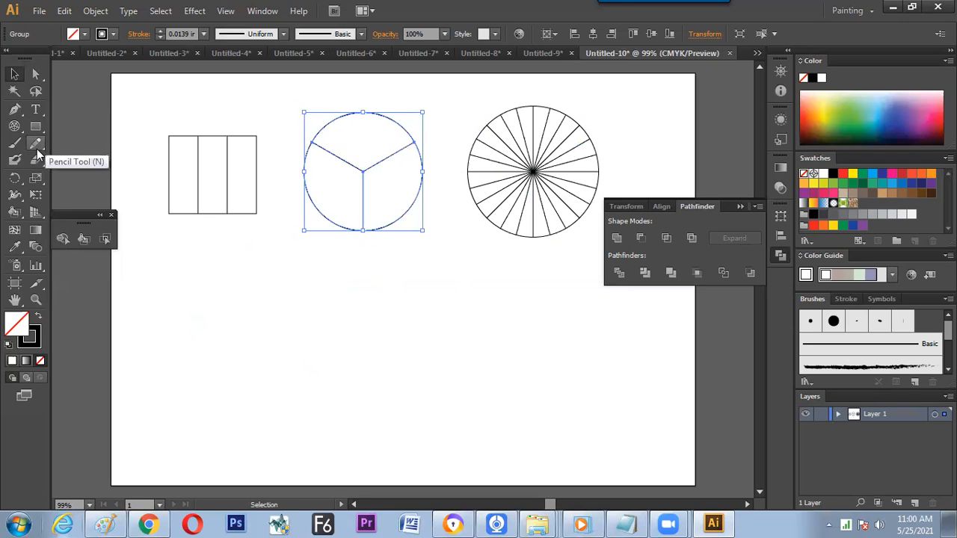
left_click_drag(349, 177, 345, 180)
left_click_drag(41, 127, 78, 158)
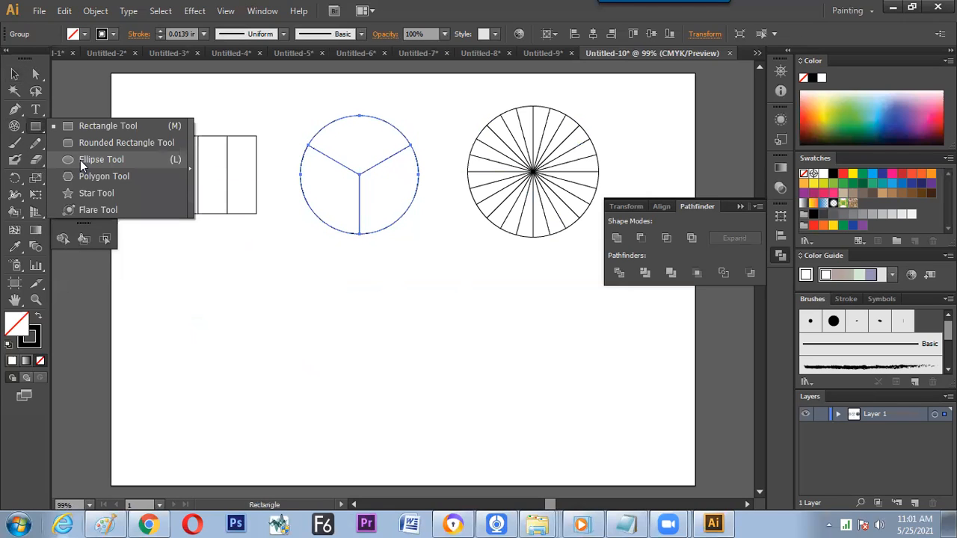
left_click(80, 160)
left_click_drag(284, 343, 321, 375)
key("v")
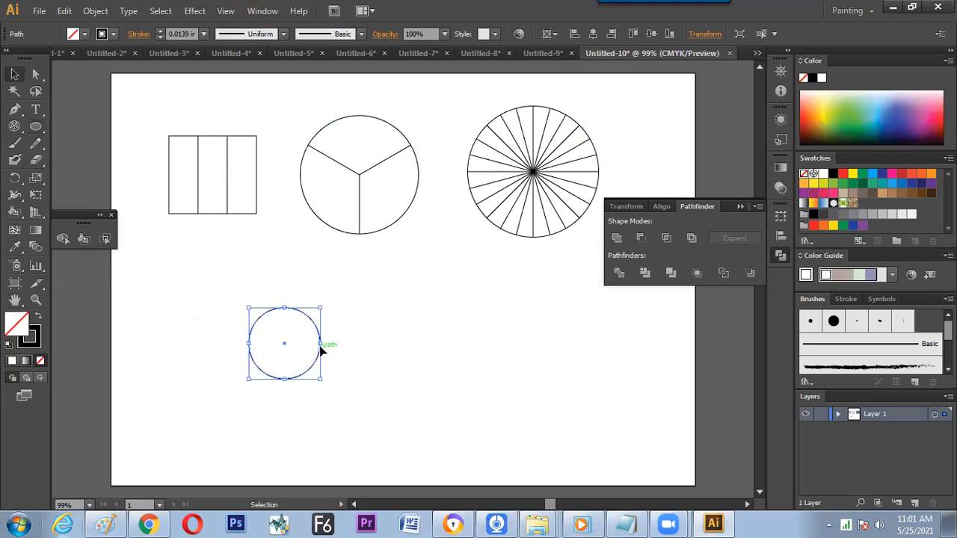
Centre the small circle inside the three-part circle and move the pair below the rectangular grid
left_click(360, 215, "shift")
left_click(610, 34)
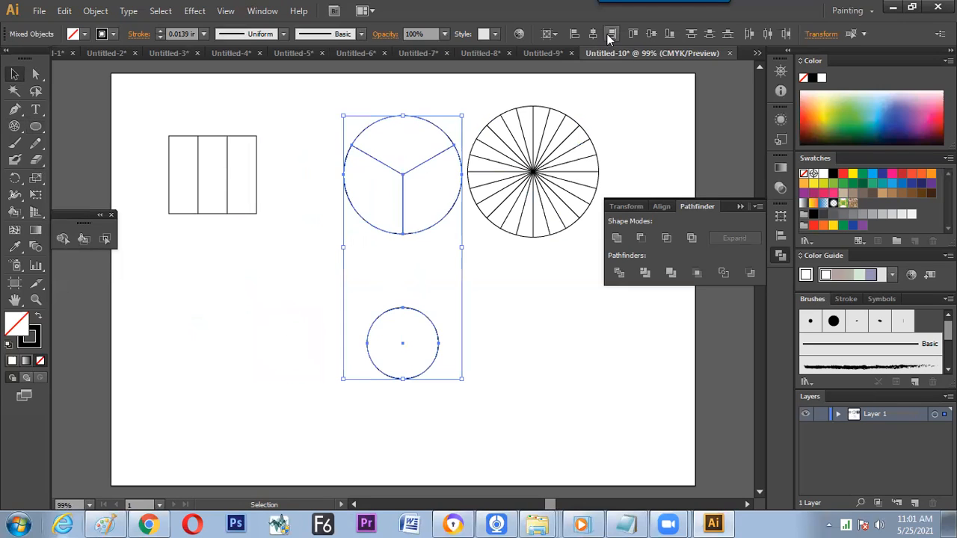
left_click(651, 34)
left_click_drag(408, 280, 324, 305)
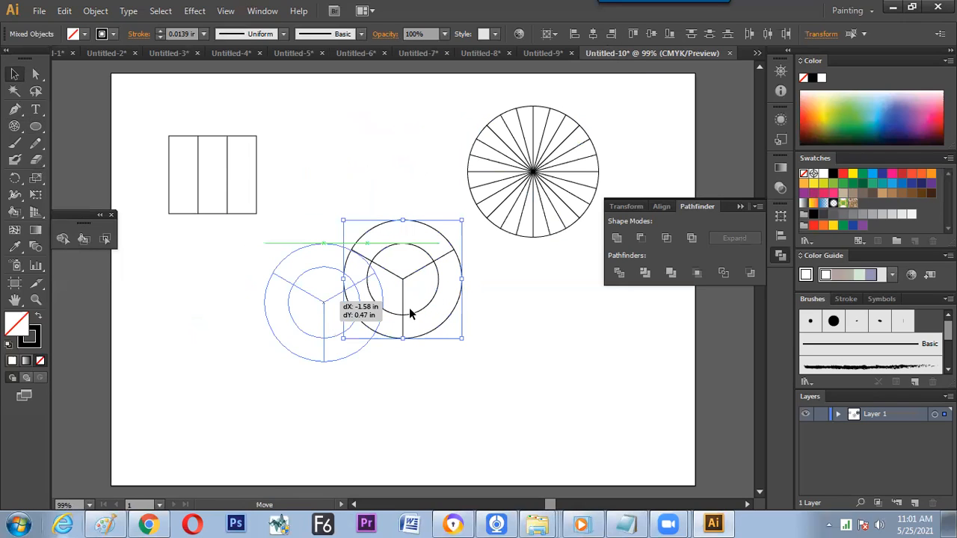
Bring the small inner circle to the front and fill it with white
left_click(427, 318)
left_click(348, 323)
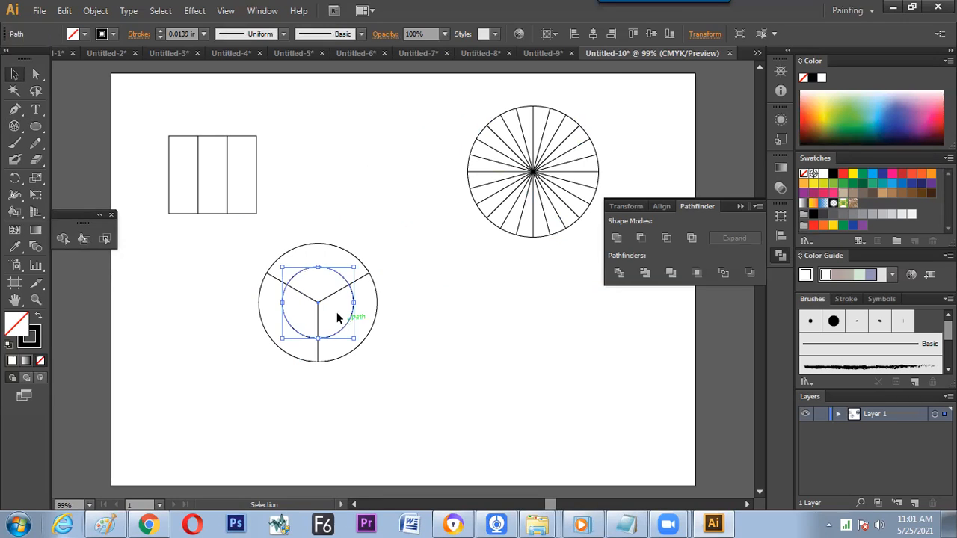
right_click(331, 318)
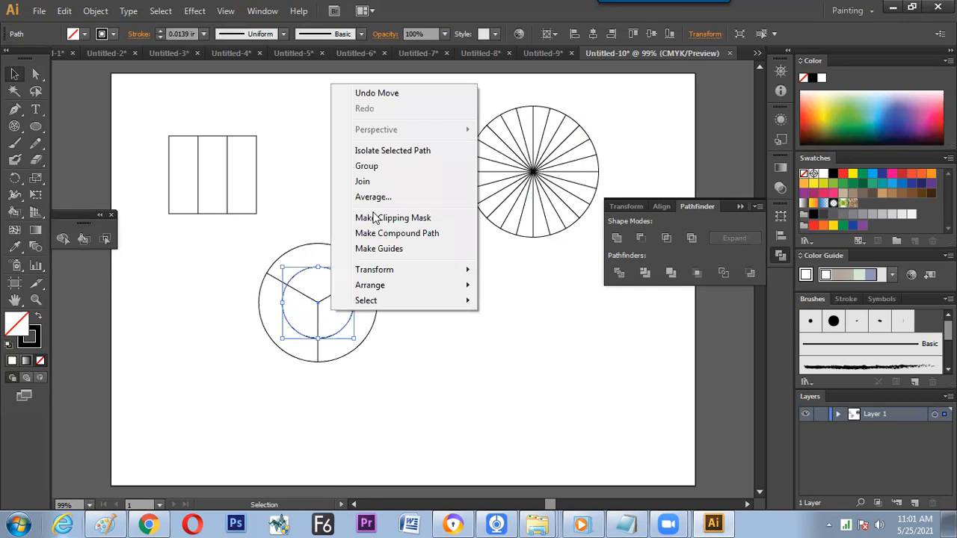
mouse_move(342, 297)
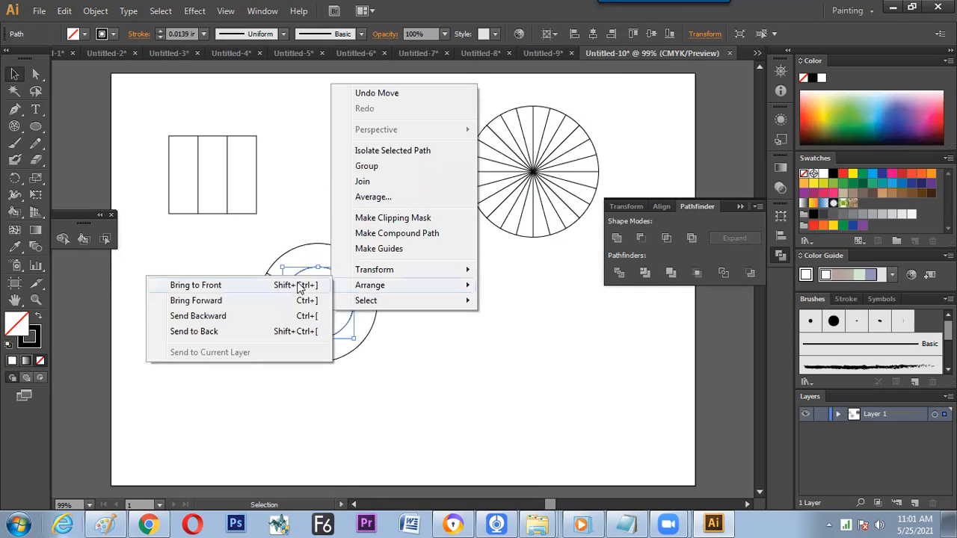
left_click(299, 285)
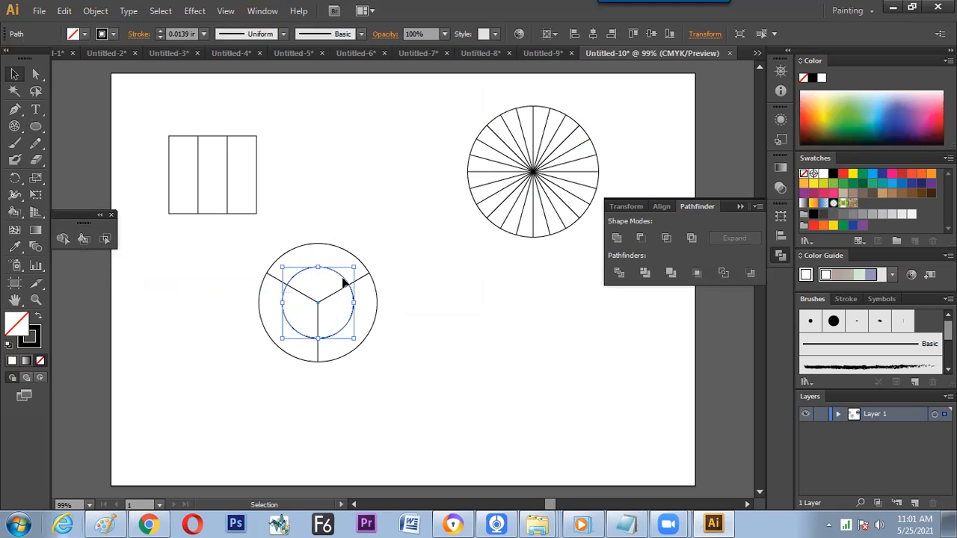
left_click(84, 33)
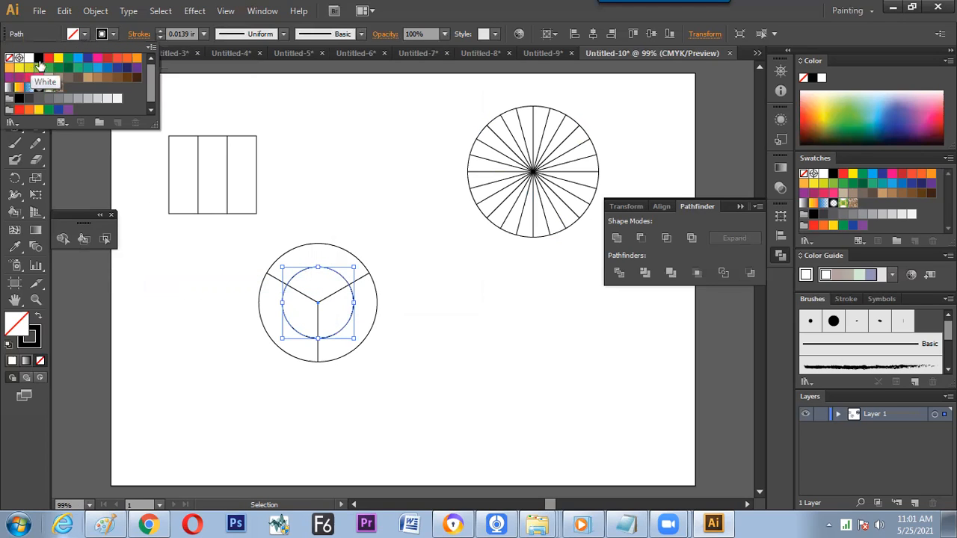
left_click(30, 57)
left_click(334, 146)
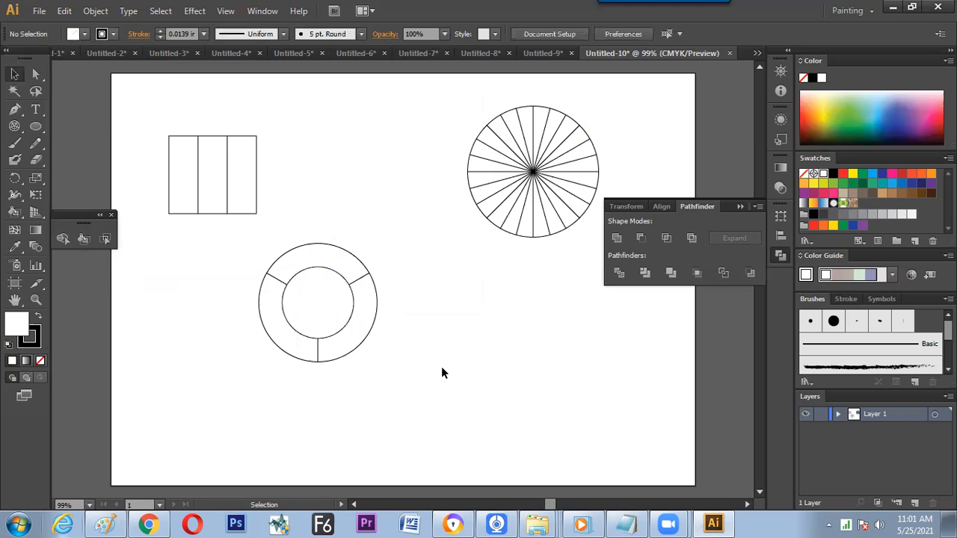
Enlarge the three-part ring slightly and move it to the middle of the artboard
left_click_drag(397, 256, 256, 364)
mouse_move(377, 244)
left_mouse_down()
mouse_move(352, 262)
mouse_move(397, 242)
mouse_move(382, 239)
left_mouse_up()
left_click(433, 256)
left_click_drag(375, 281, 480, 346)
key("ctrl+z")
left_click(462, 326)
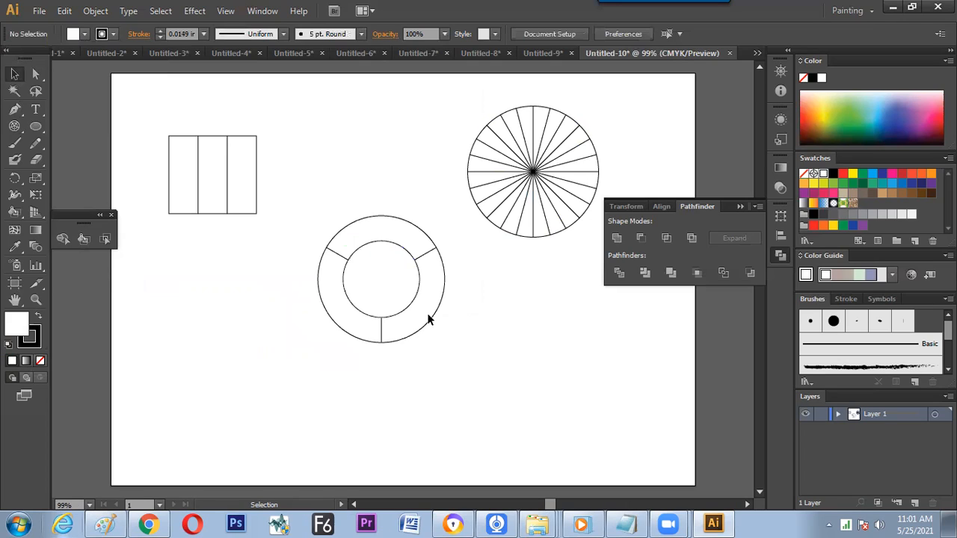
Place a copy of the white inner circle on the 24-part circle and align their horizontal centres near the artboard's upper-right corner
left_click_drag(388, 300, 501, 184)
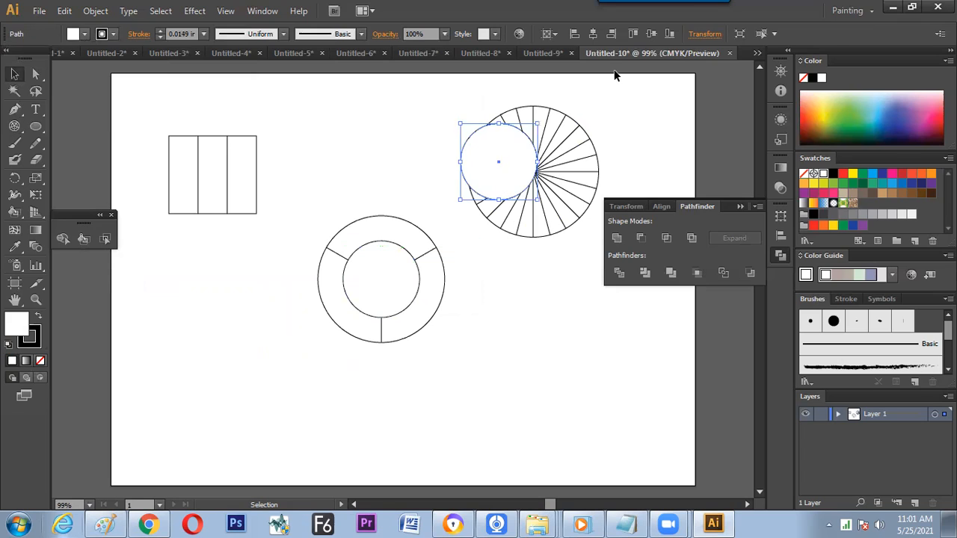
left_click_drag(618, 74, 516, 142)
left_click(593, 34)
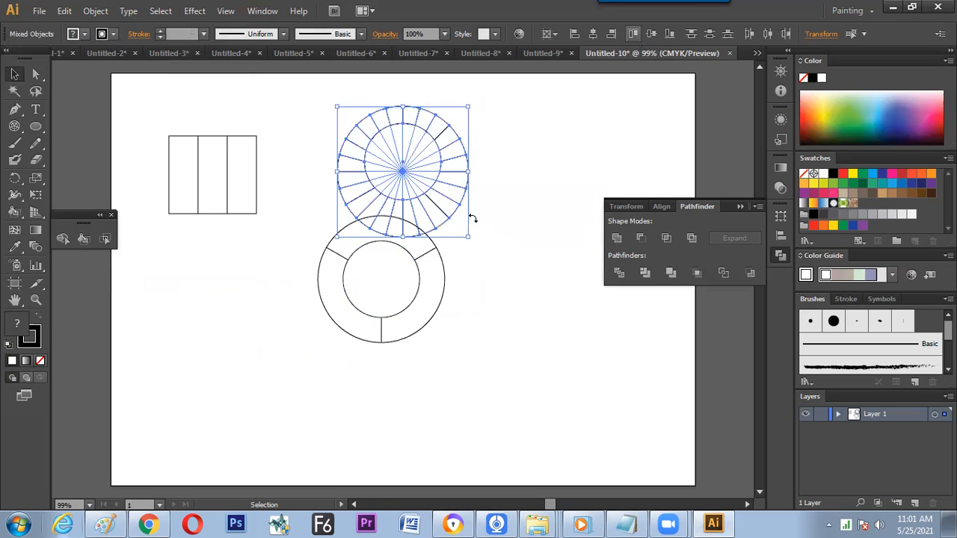
left_click(652, 33)
left_click_drag(409, 178, 561, 160)
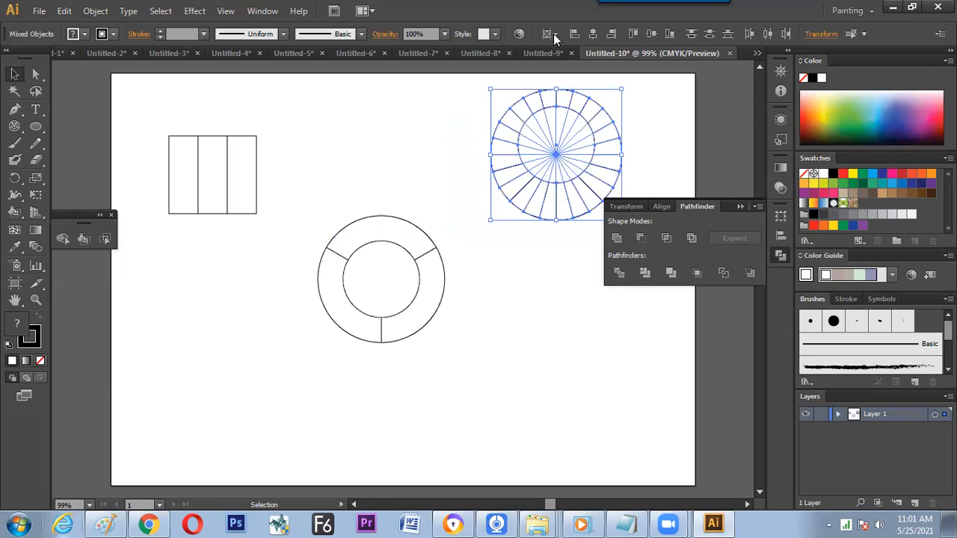
Switch alignment to the selection, centre the white circle vertically on the 24-part circle, and shift the pair slightly
left_click(553, 34)
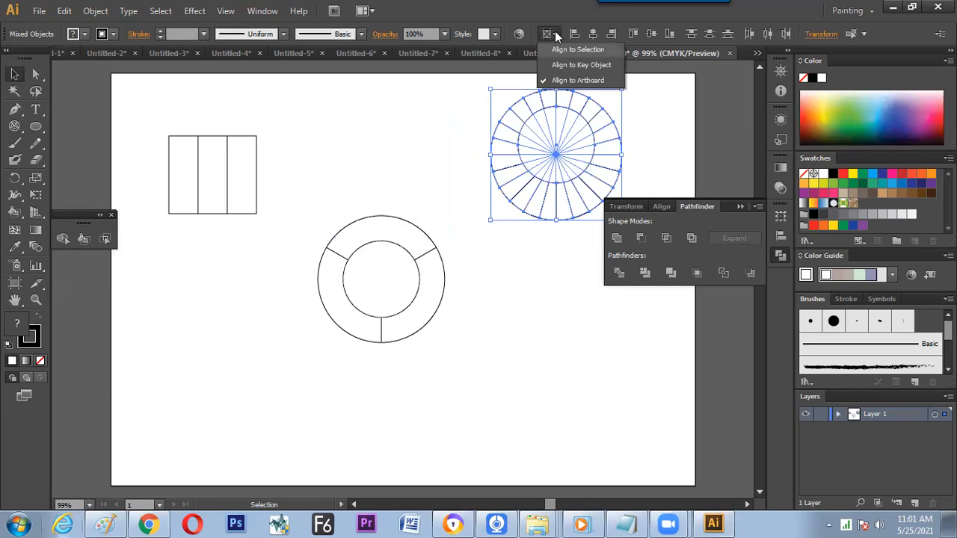
left_click(572, 50)
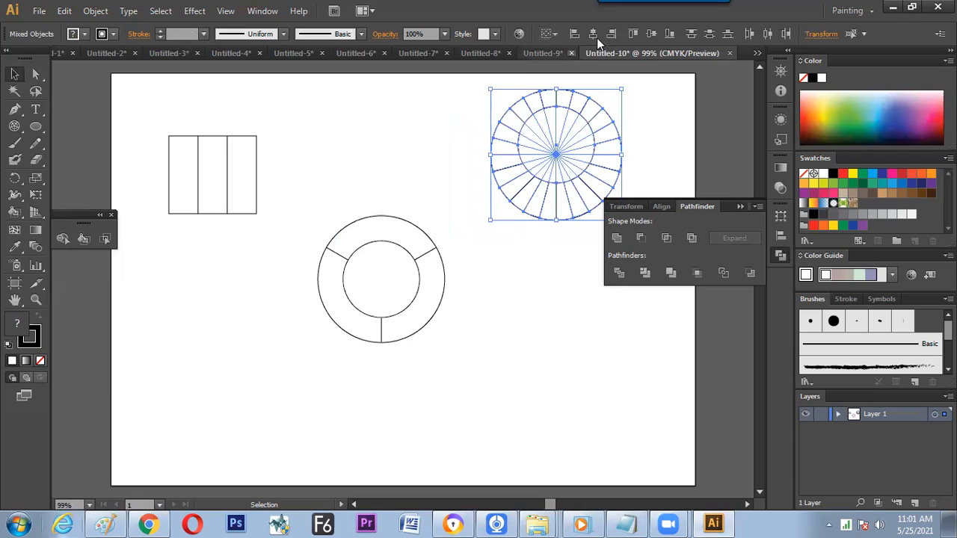
left_click(632, 34)
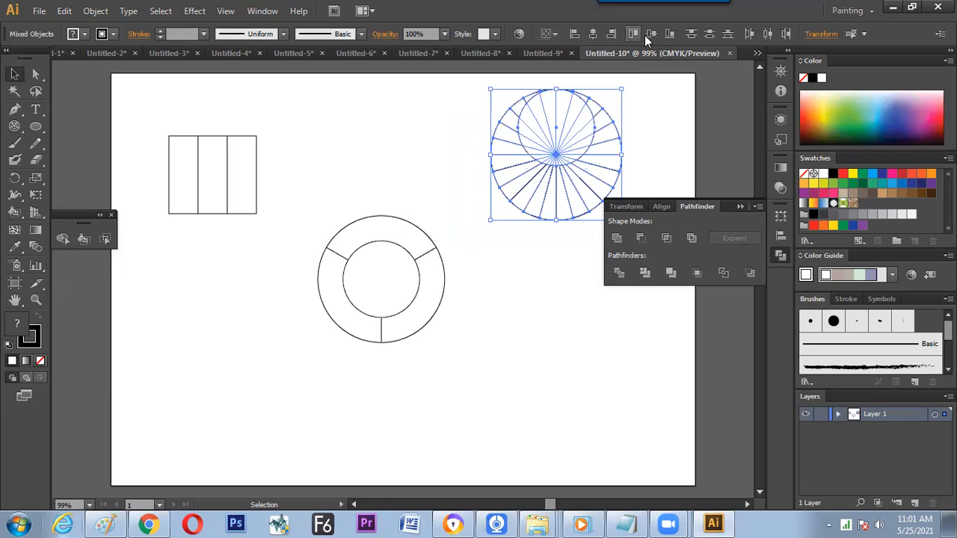
key("ctrl+z")
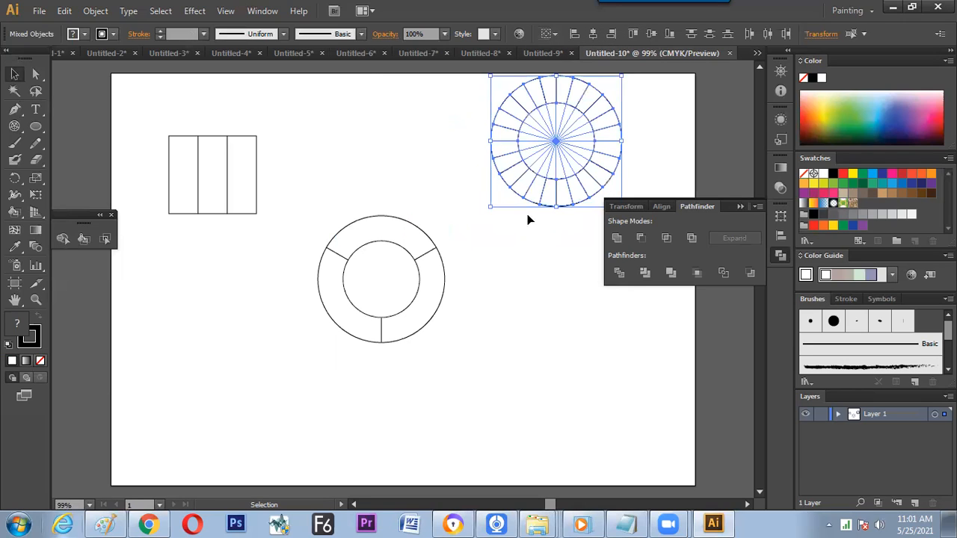
left_click_drag(528, 215, 625, 145)
Try moving the 24-part ring closer to the three-part ring, and undo that move
left_click(613, 182)
left_click_drag(517, 219, 491, 220)
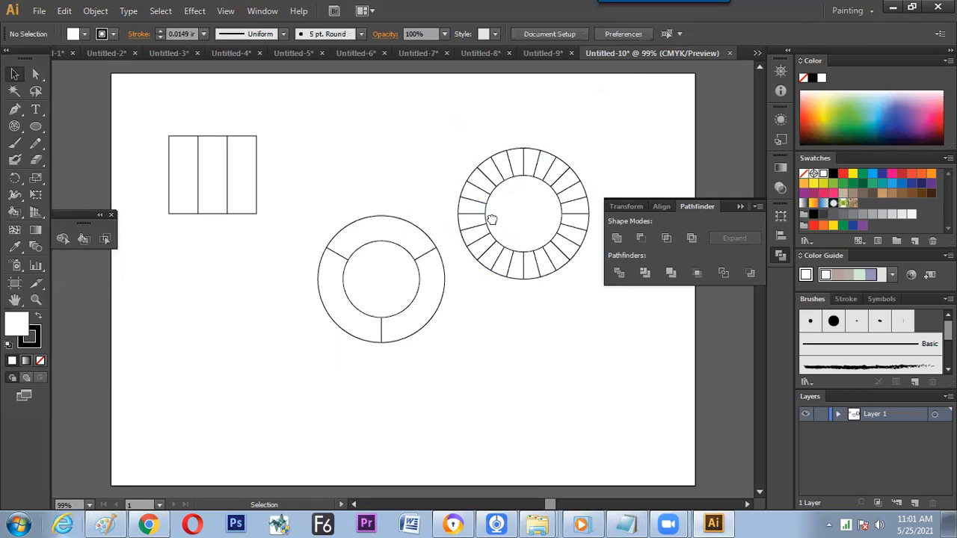
scroll(516, 208, "right", 2)
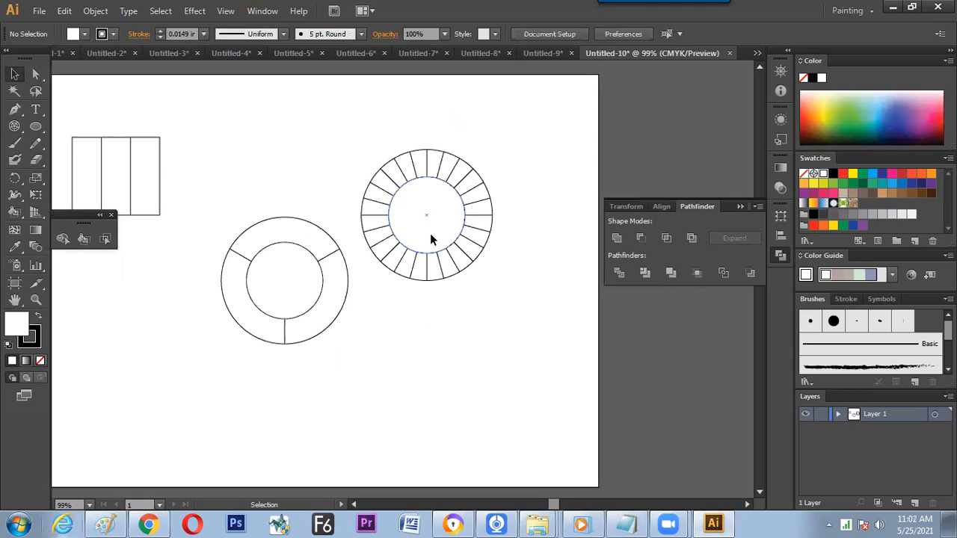
key("ctrl+z")
key("ctrl+z")
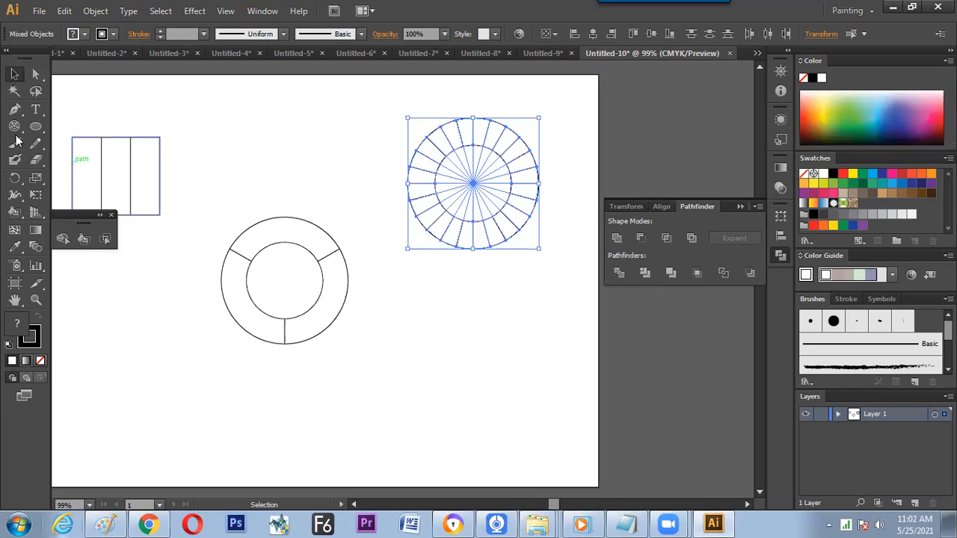
mouse_move(14, 126)
left_mouse_down()
mouse_move(89, 194)
mouse_move(87, 178)
left_mouse_up()
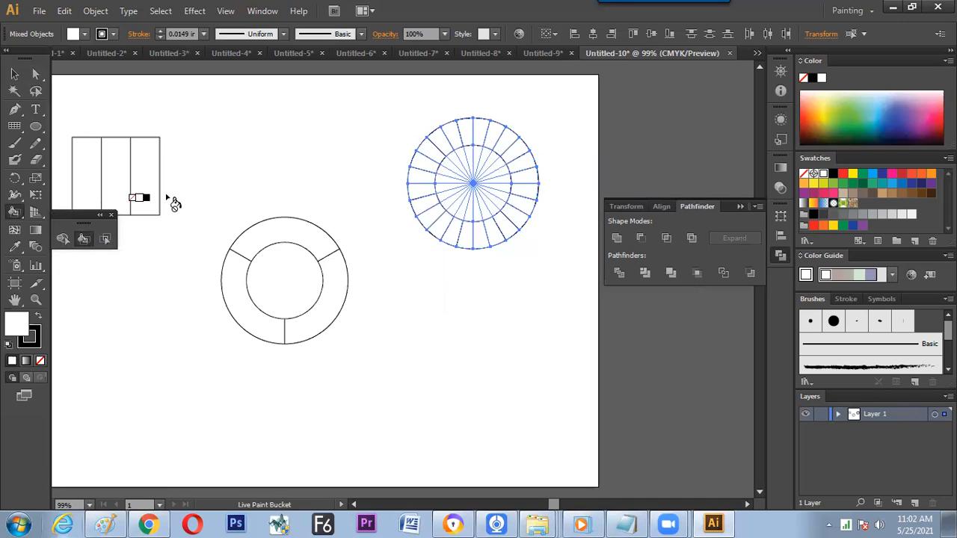
key("v")
left_click(276, 155)
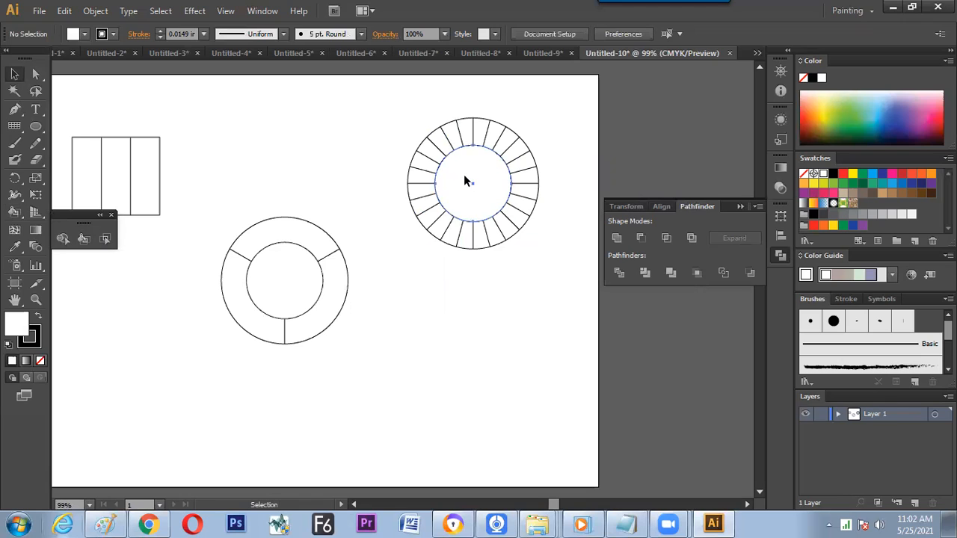
Enlarge the white inner circle of the 24-part ring about its centre to make the divided band narrower
left_click(463, 180)
left_click_drag(512, 223, 522, 231)
left_click(470, 276)
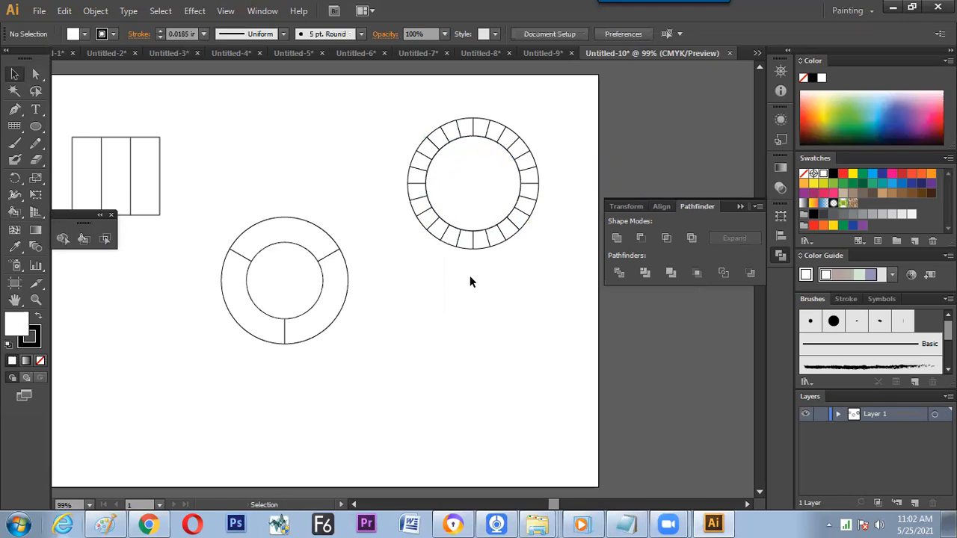